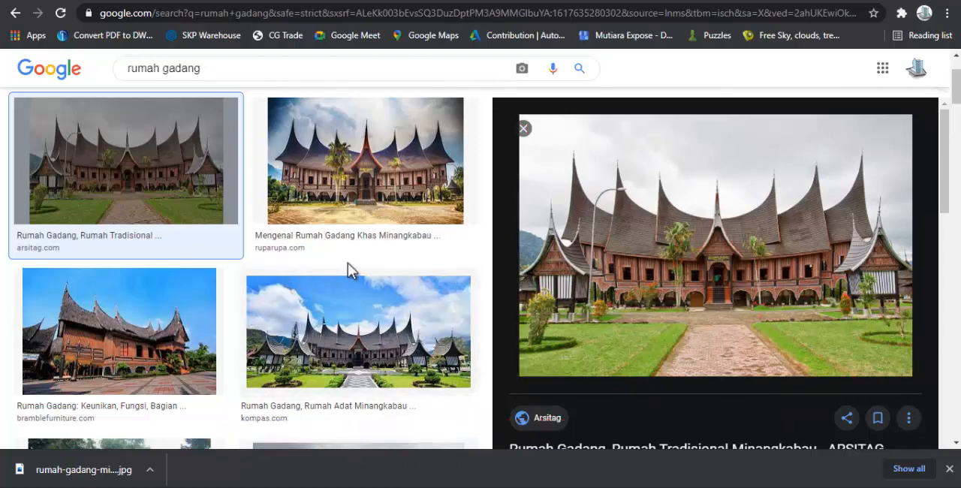
scroll(571, 316, down, 1)
scroll(522, 324, up, 1)
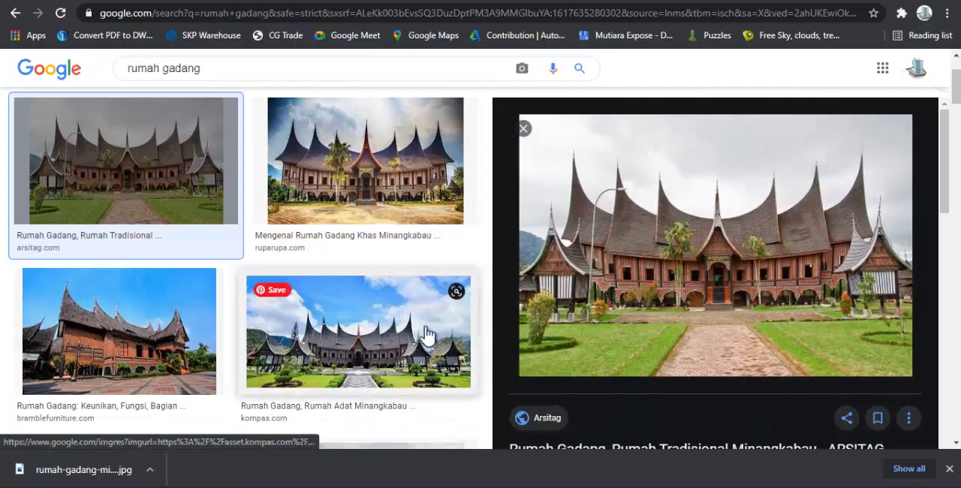
scroll(541, 300, down, 1)
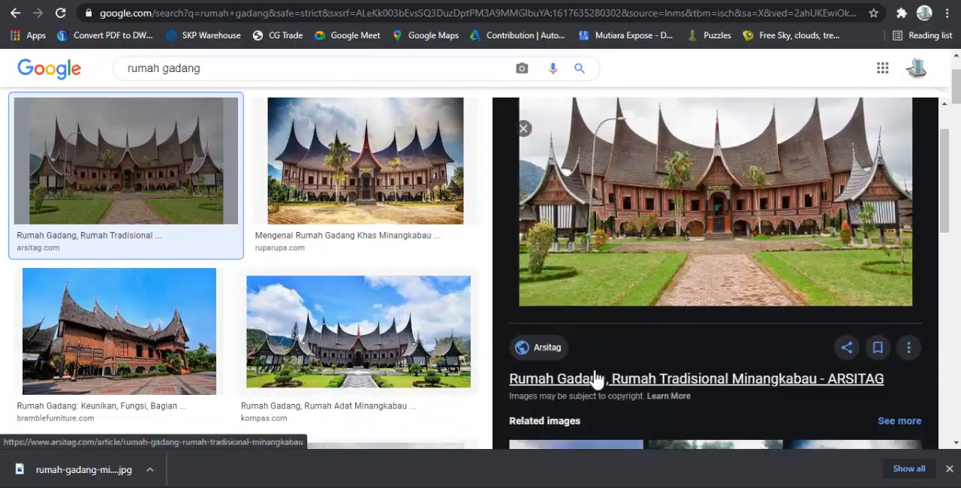
scroll(600, 372, up, 1)
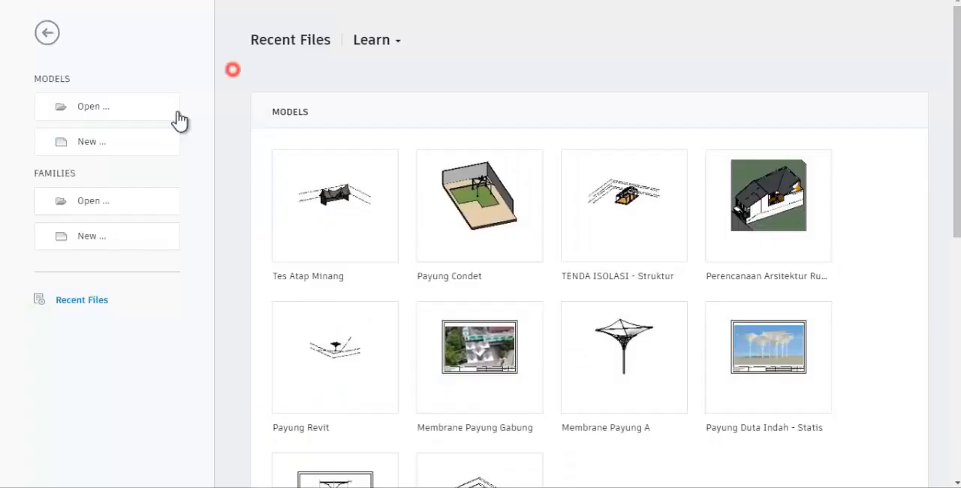
Create a new project from the Architectural Template
click(129, 141)
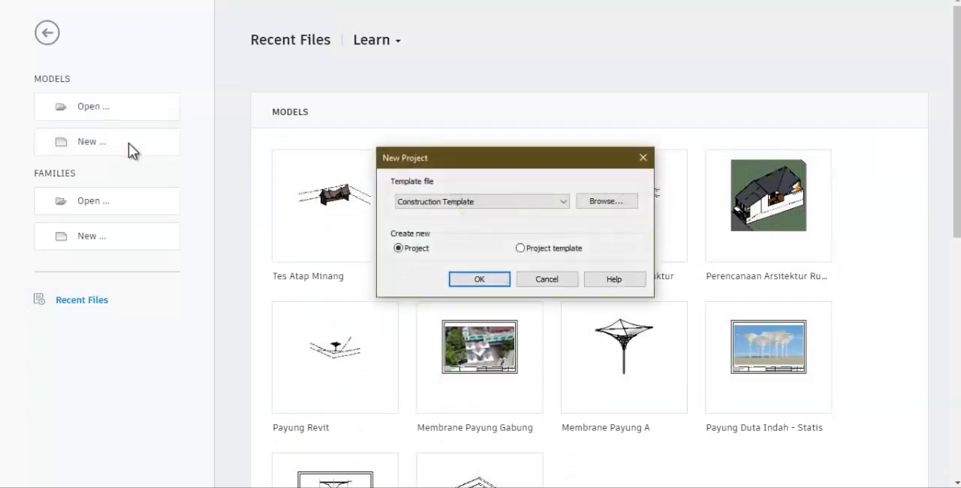
click(424, 201)
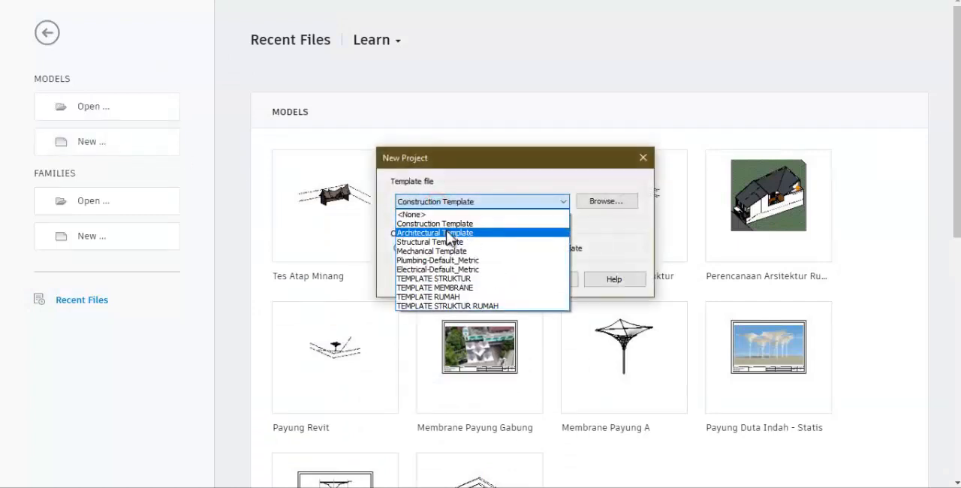
click(447, 233)
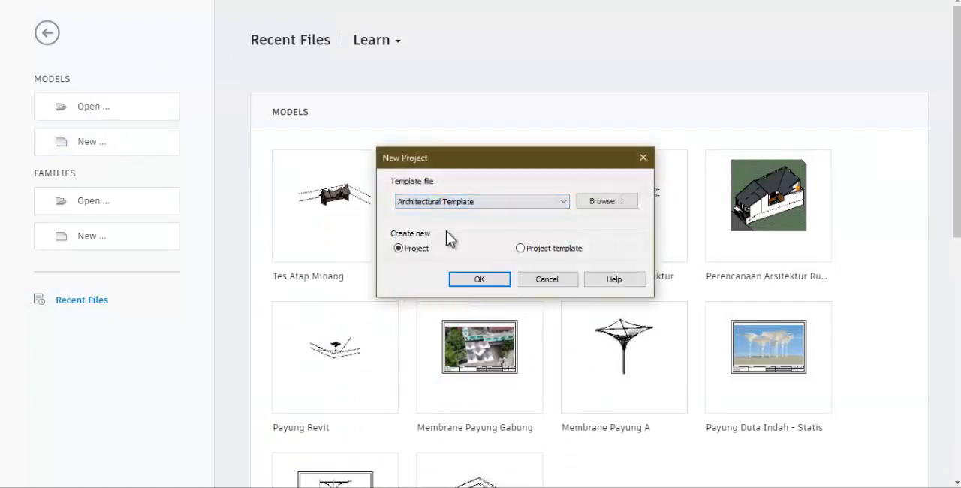
click(482, 277)
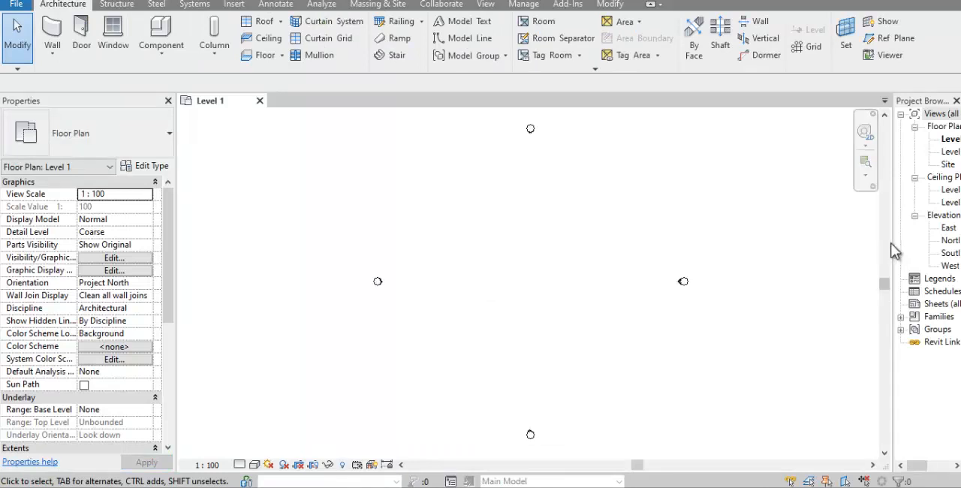
Rename the South elevation to Tampak Depan and open that view
drag(892, 242, 820, 255)
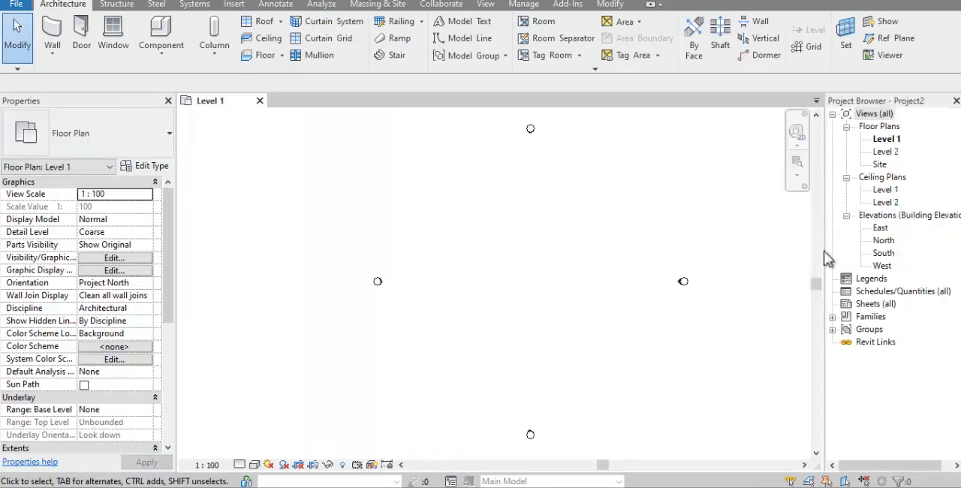
right_click(884, 254)
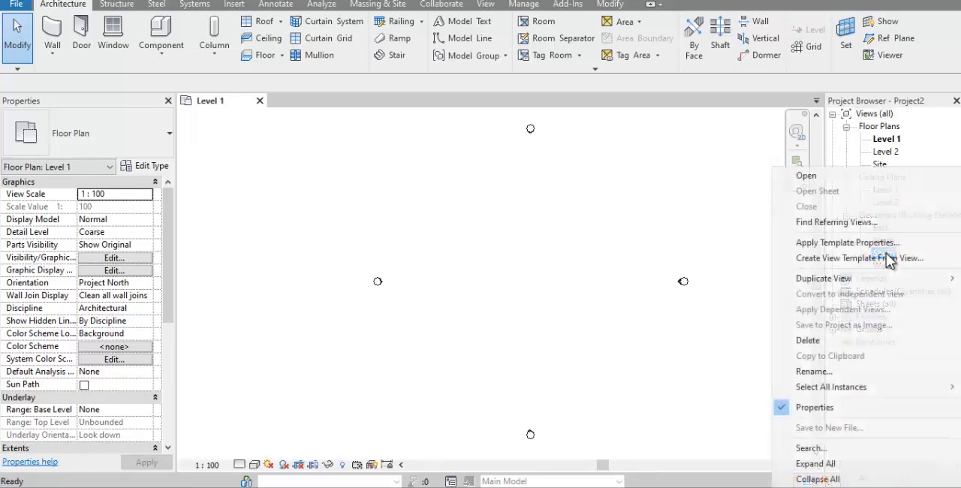
click(840, 371)
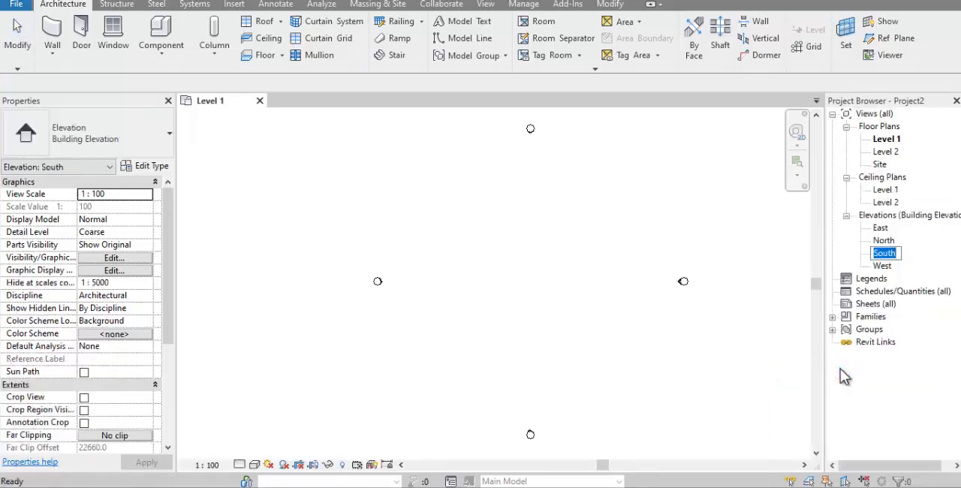
text(Tampak Depan)
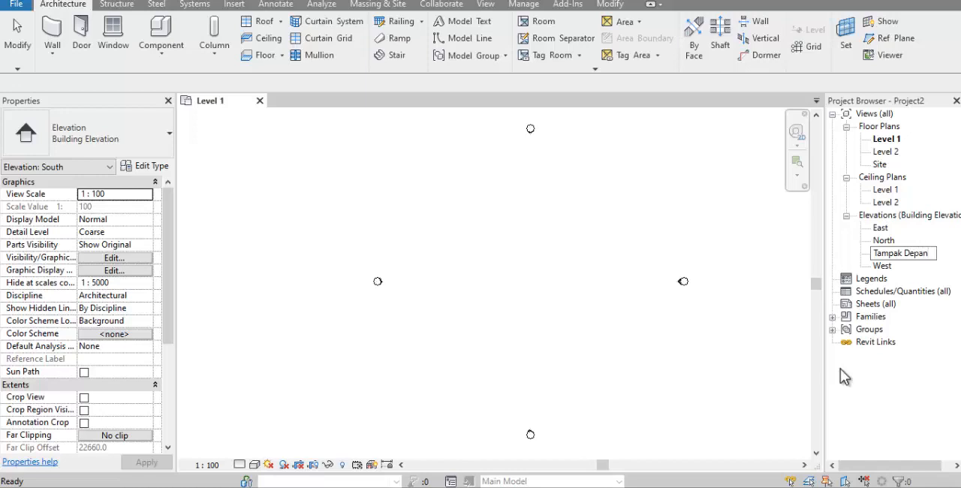
key(Return)
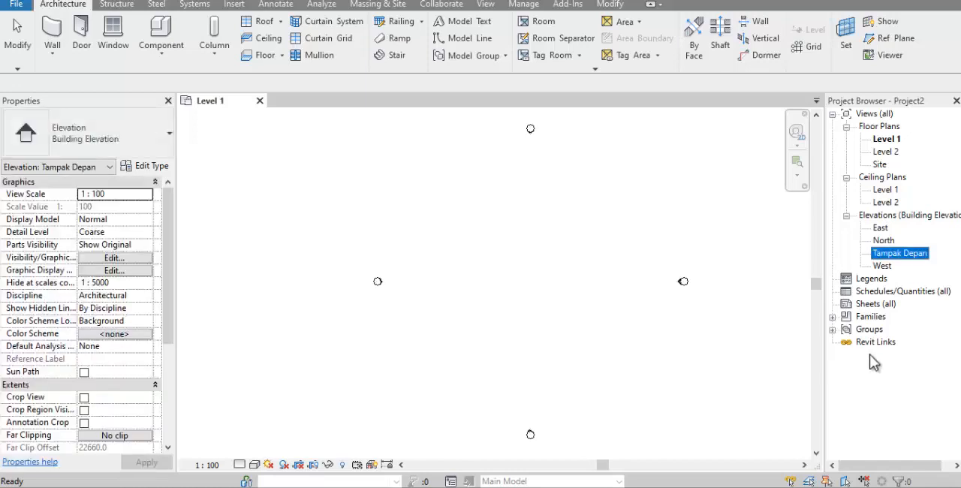
double_click(914, 256)
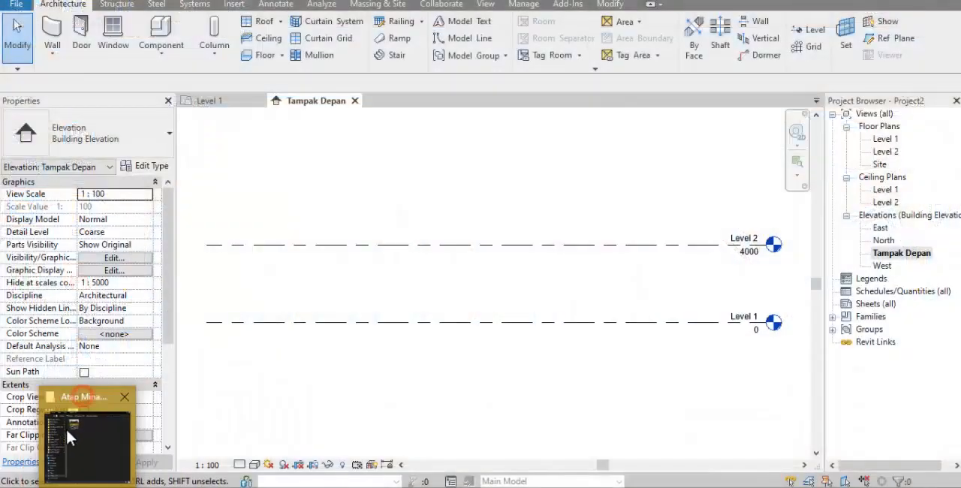
Place the rumah-gadang-minangkabau picture from the Atap Minangkabau folder into the Tampak Depan elevation
click(65, 426)
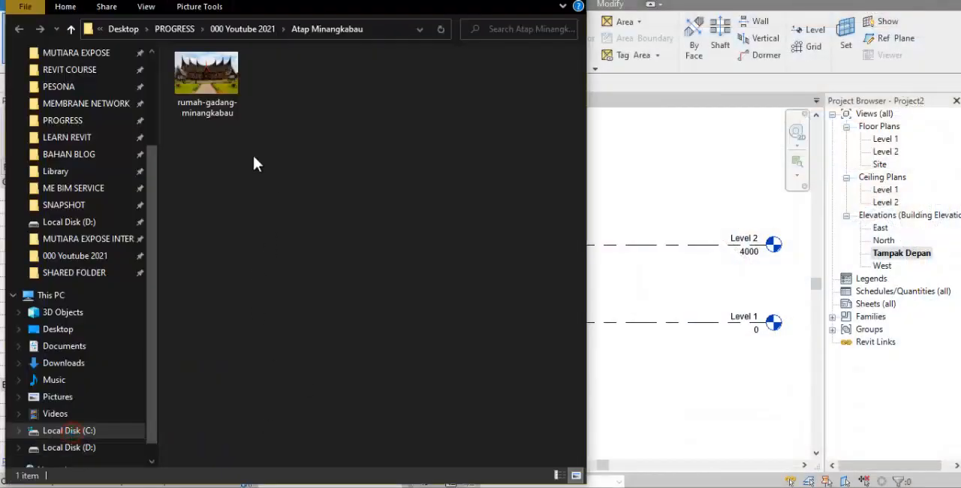
click(207, 79)
drag(229, 103, 626, 290)
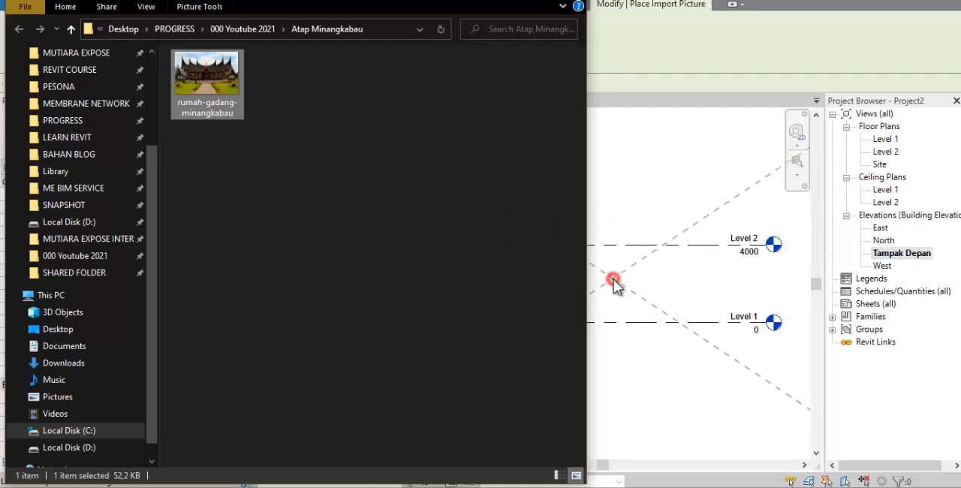
click(586, 280)
Reposition the house picture over the level lines so the building's base lies close to Level 1
drag(626, 279, 481, 238)
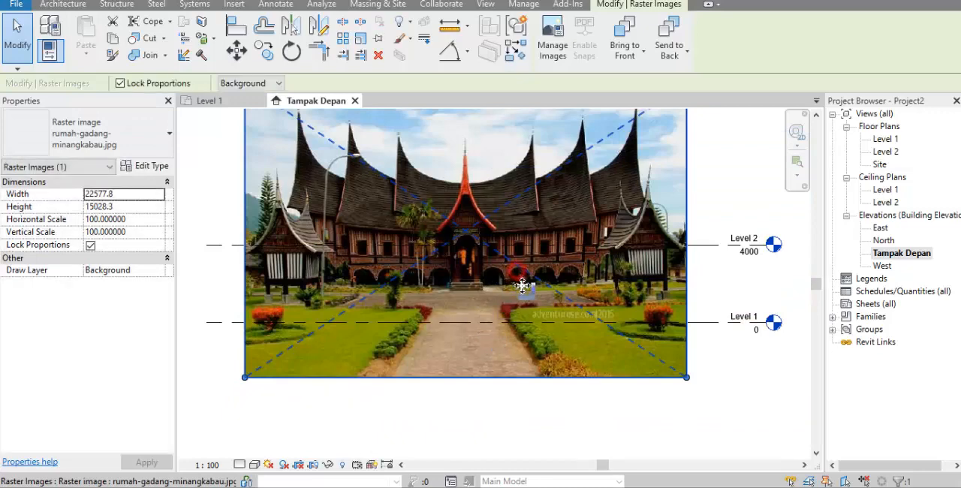
drag(521, 285, 505, 297)
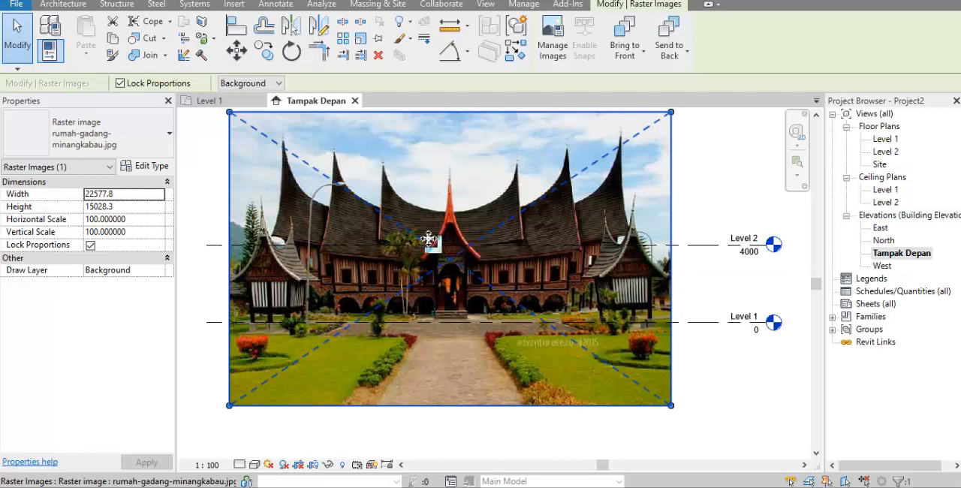
drag(499, 160, 490, 138)
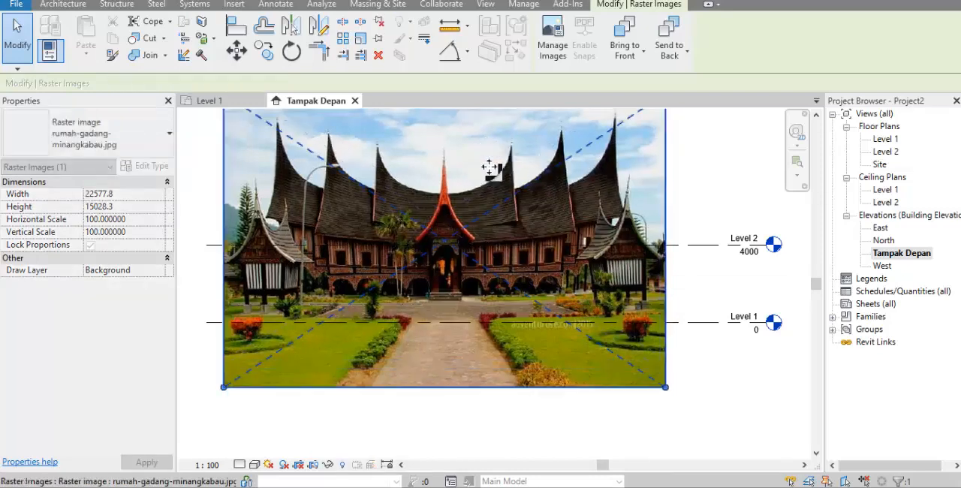
Scale the house picture graphically so the span between its two outermost roof peaks becomes 25000 mm
click(360, 40)
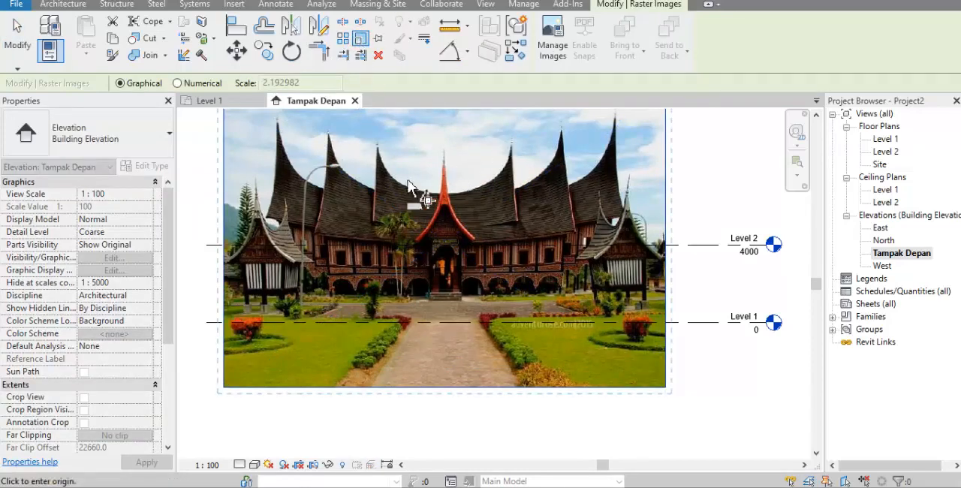
click(279, 224)
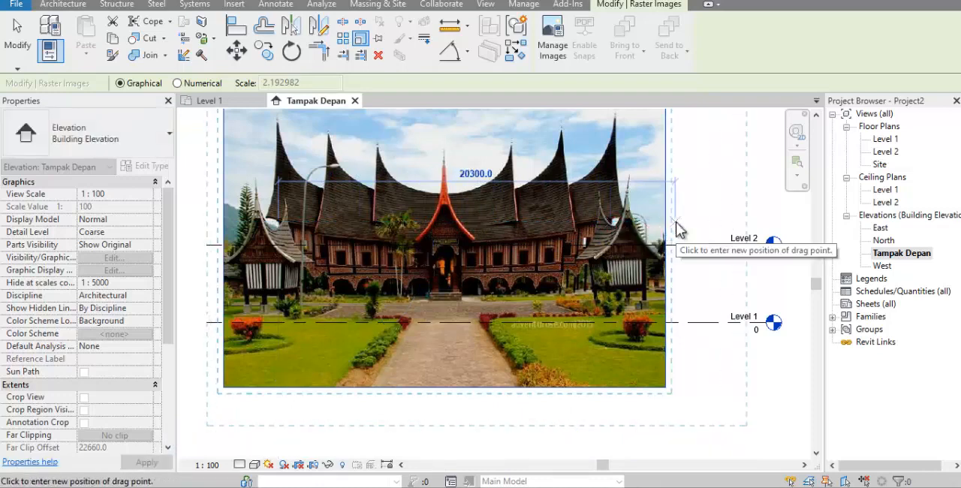
text(2500)
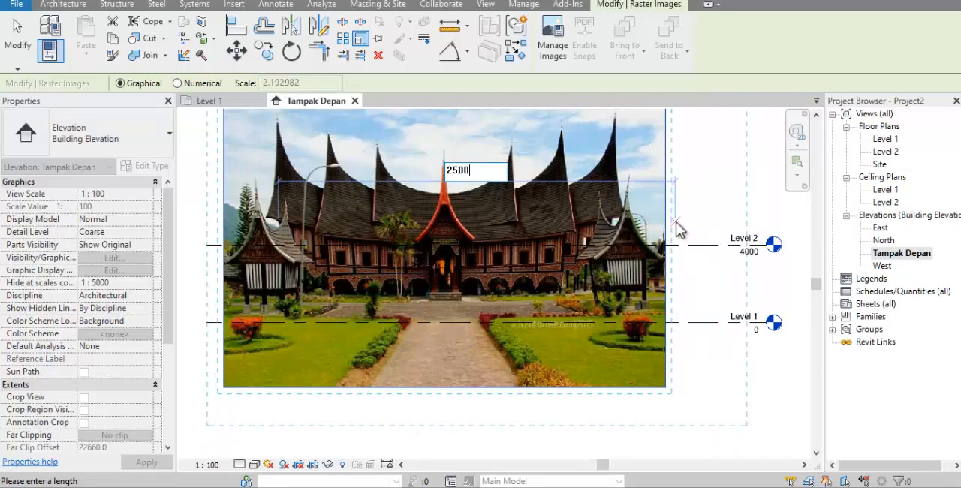
text(0)
key(Return)
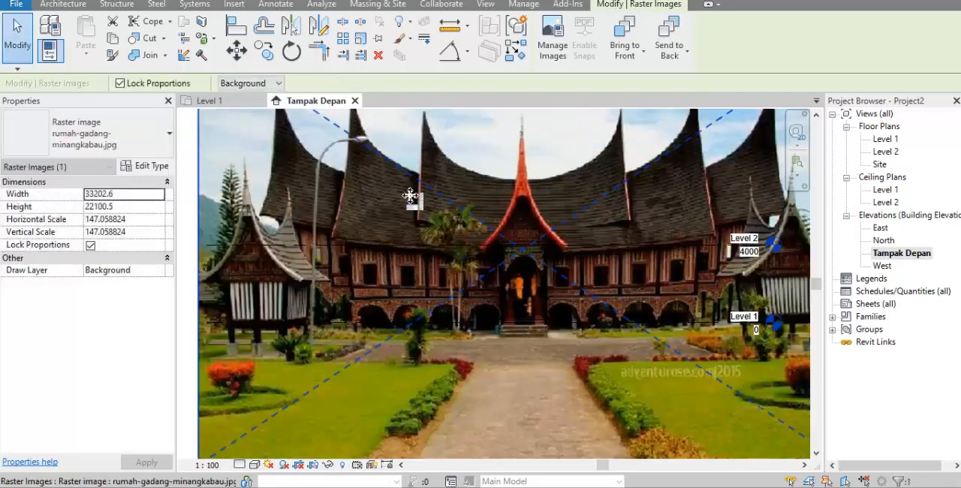
Shift the scaled picture to the left so it clears the Level 1 and Level 2 heads, and deselect it
scroll(413, 199, down, 3)
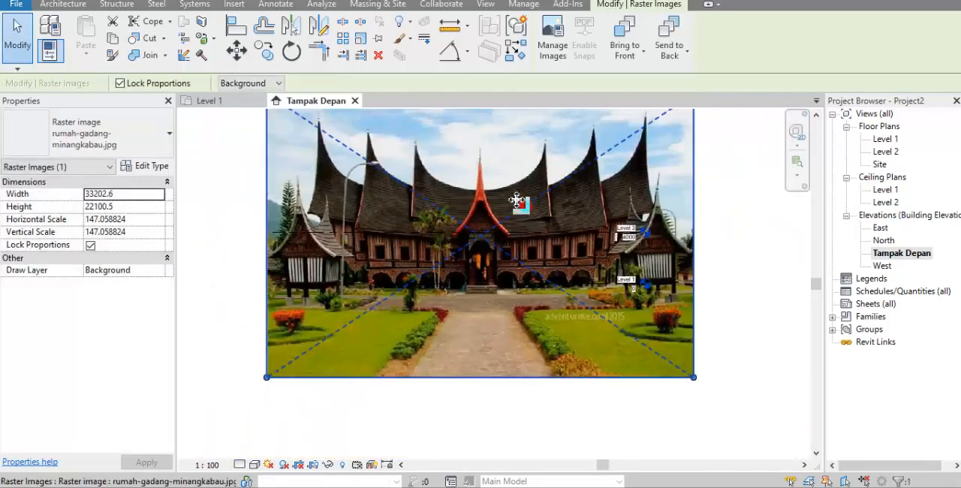
drag(523, 206, 451, 249)
click(708, 241)
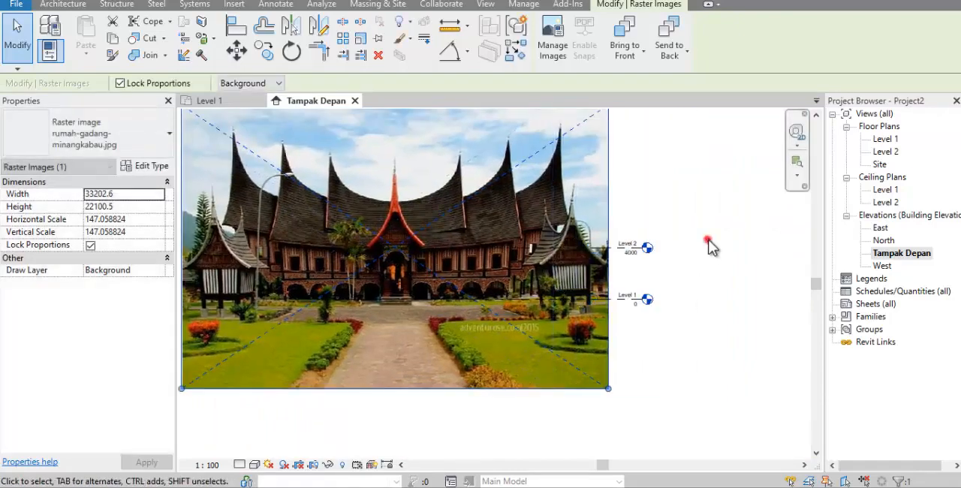
scroll(722, 284, down, 2)
scroll(544, 234, up, 3)
scroll(480, 289, down, 1)
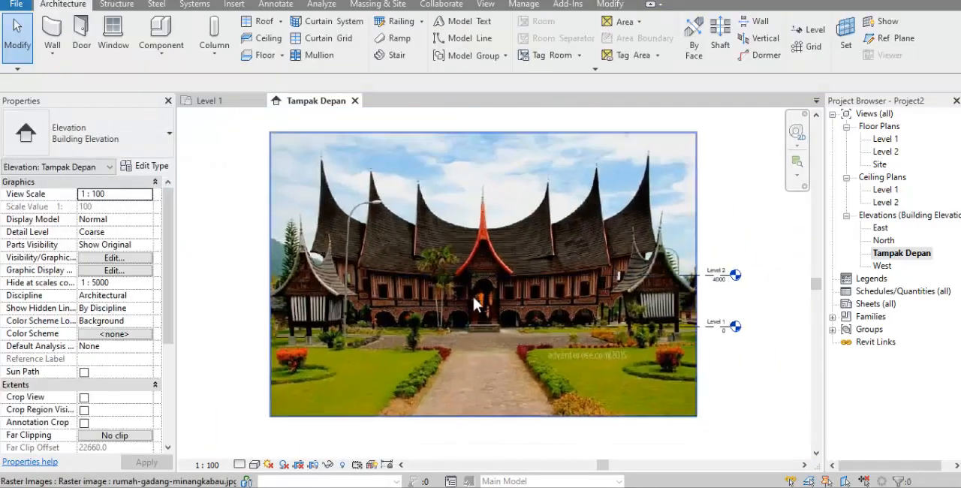
scroll(506, 201, up, 1)
scroll(353, 252, down, 1)
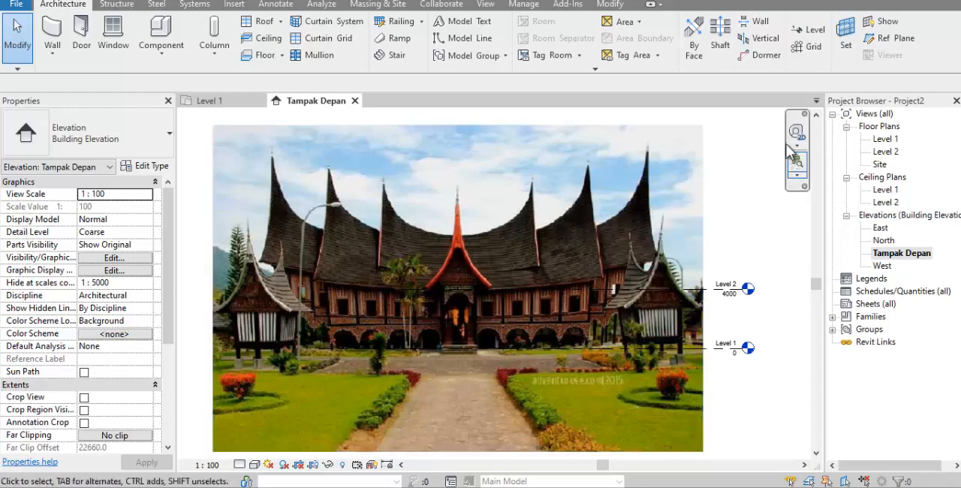
Draw a vertical grid line through the house's leftmost roof peak, from above the picture down to the garden
click(808, 51)
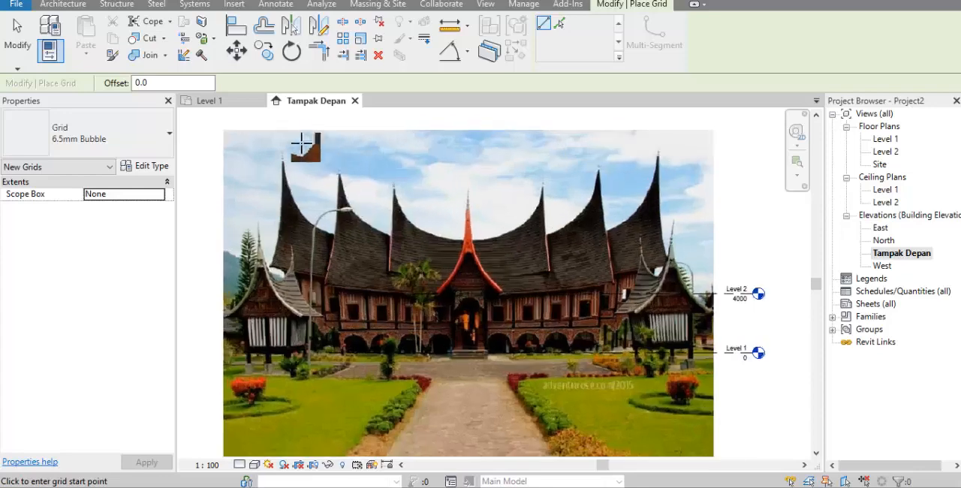
scroll(282, 167, up, 3)
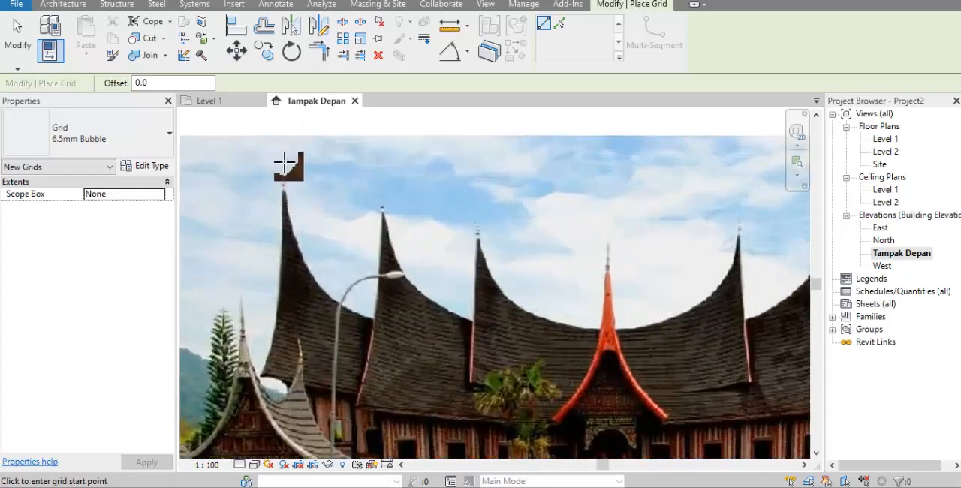
click(282, 124)
scroll(282, 197, down, 4)
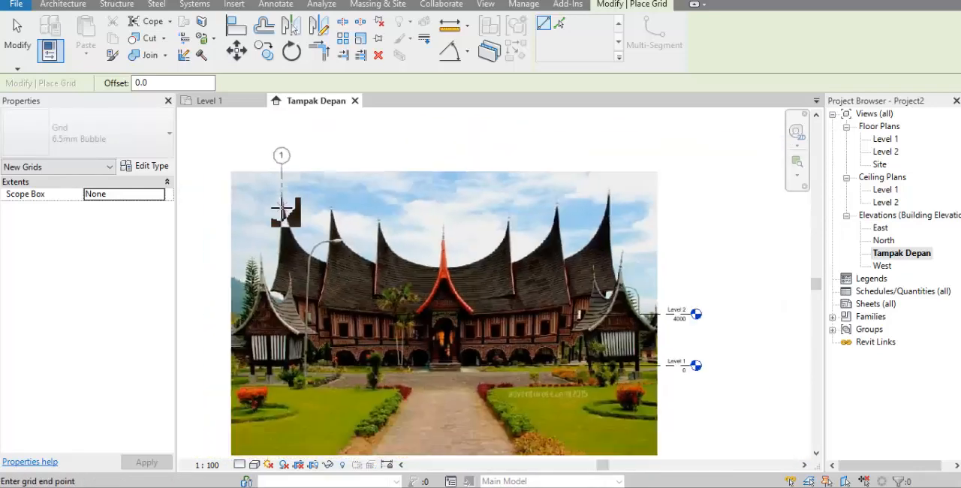
scroll(286, 284, up, 2)
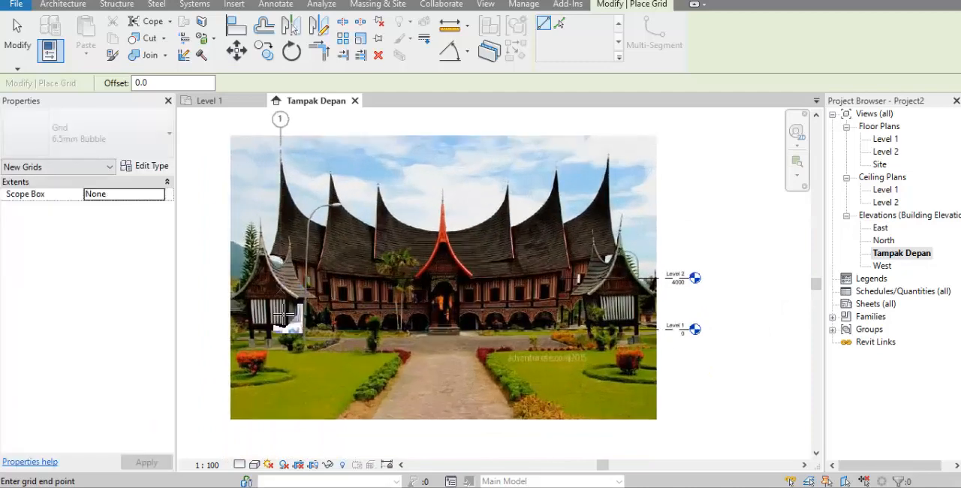
click(280, 361)
scroll(270, 218, up, 3)
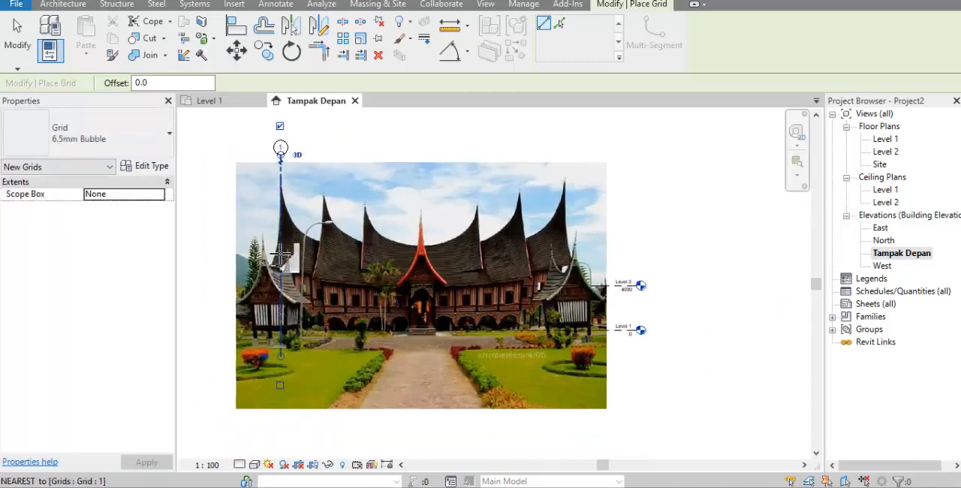
scroll(263, 210, down, 2)
key(Escape)
key(Escape)
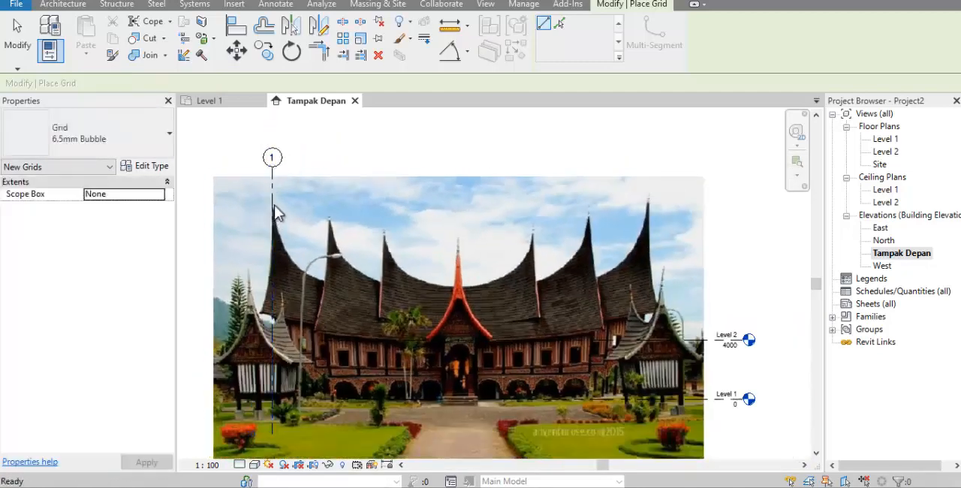
Copy grid 1 to the next three roof peaks up to the red central spire, spaced about 3900, 3700 and 5000 mm
click(273, 192)
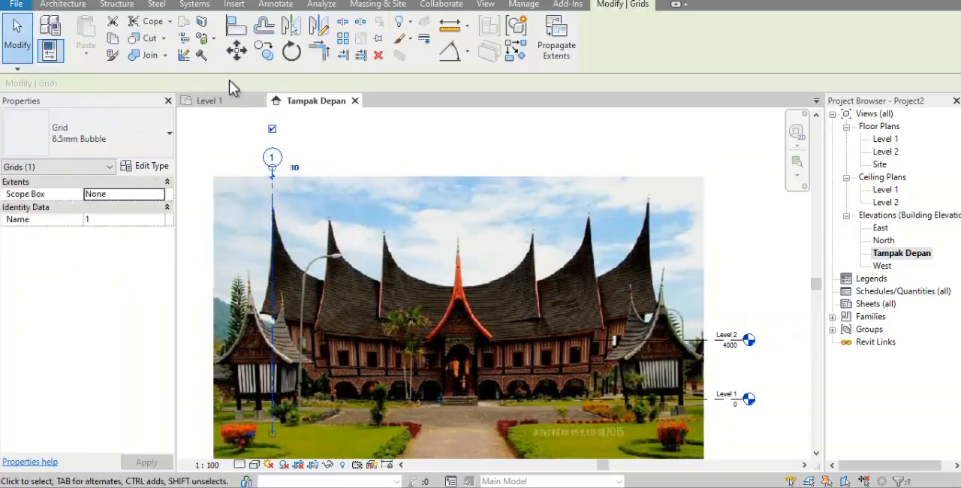
click(264, 51)
scroll(278, 255, up, 3)
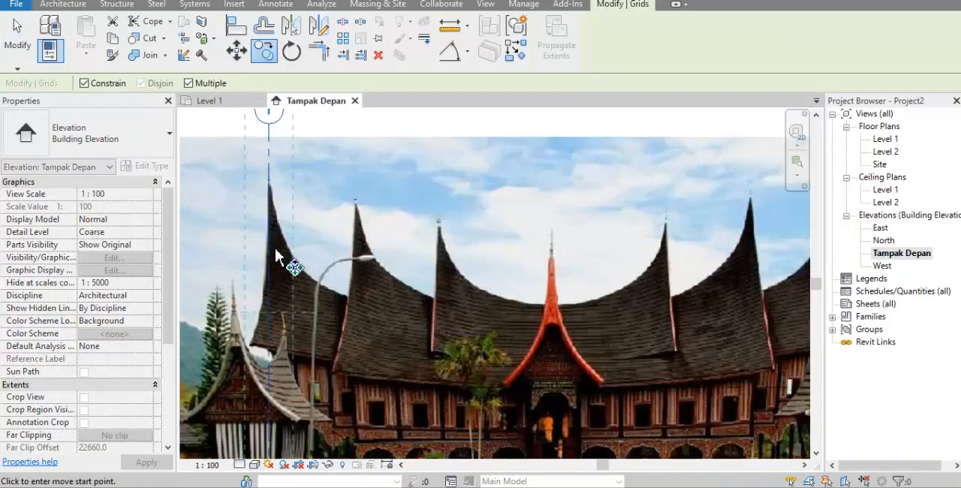
click(267, 241)
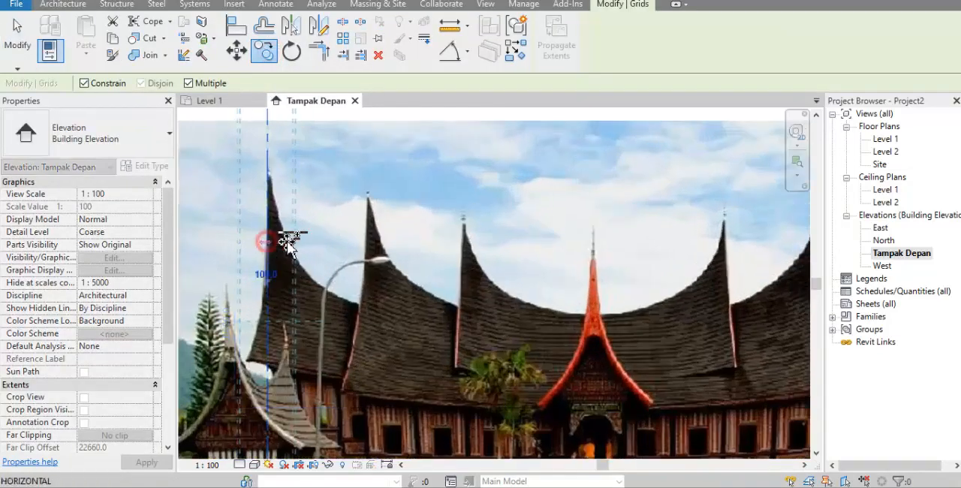
click(369, 228)
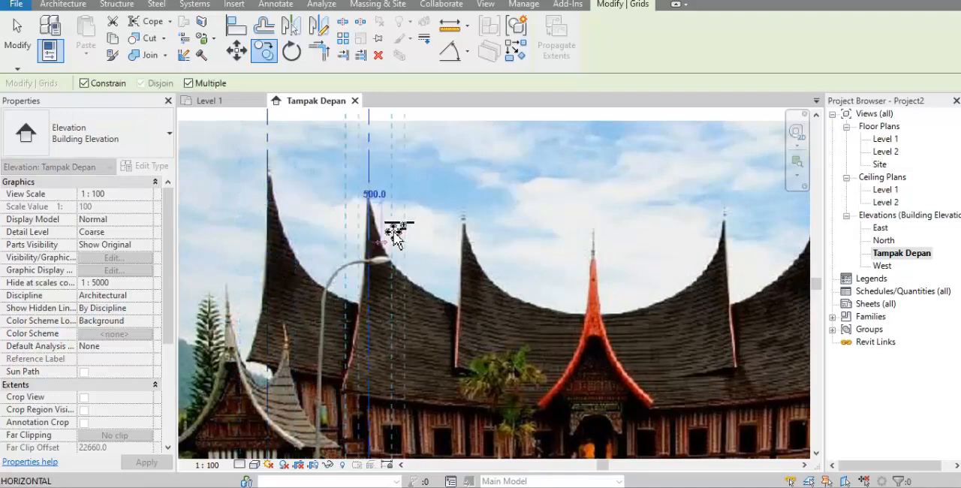
click(466, 232)
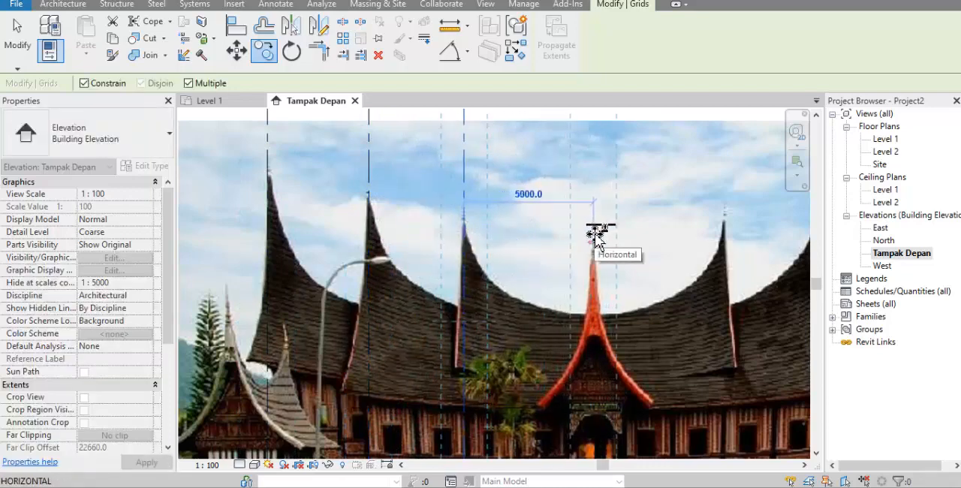
click(594, 234)
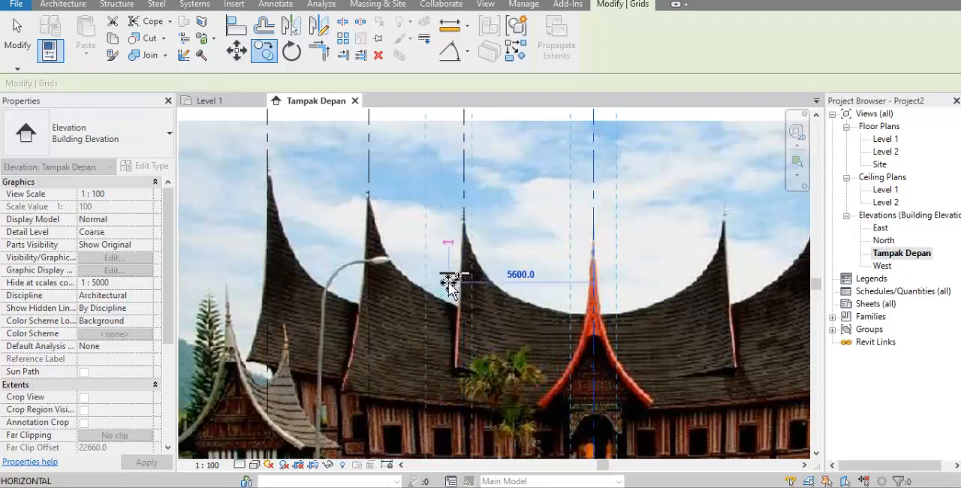
scroll(448, 278, down, 4)
key(Escape)
key(Escape)
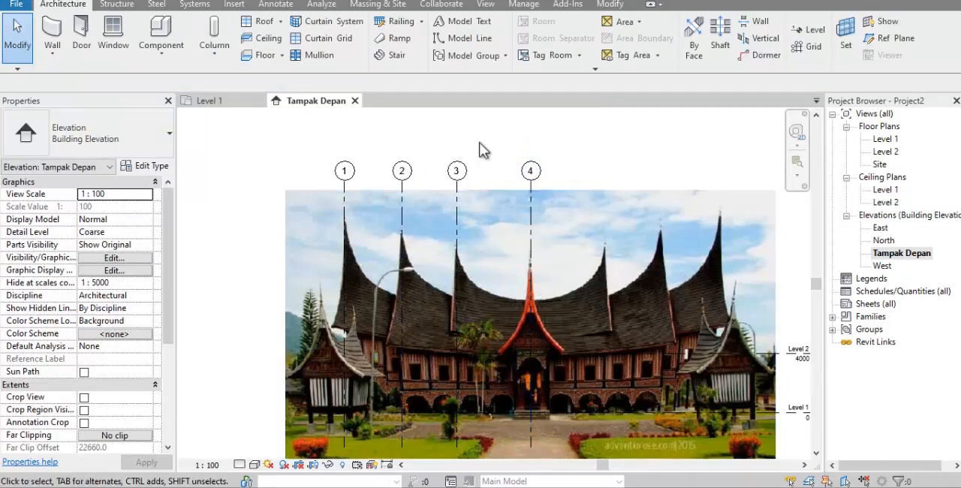
Mirror grids 1, 2 and 3 about grid 4 onto the opposite roof peaks, and deselect the copies
scroll(473, 146, up, 1)
mouse_move(494, 139)
mouse_down()
mouse_move(326, 180)
mouse_move(281, 179)
mouse_up()
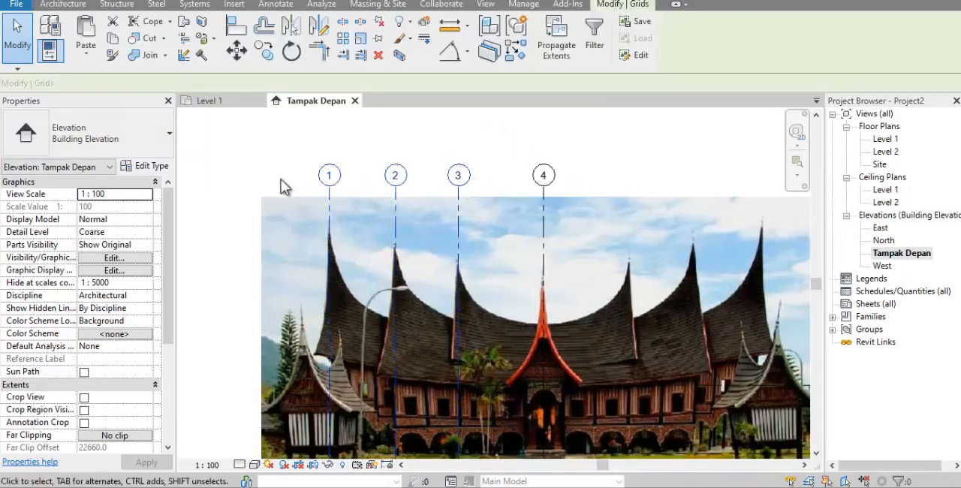
click(291, 27)
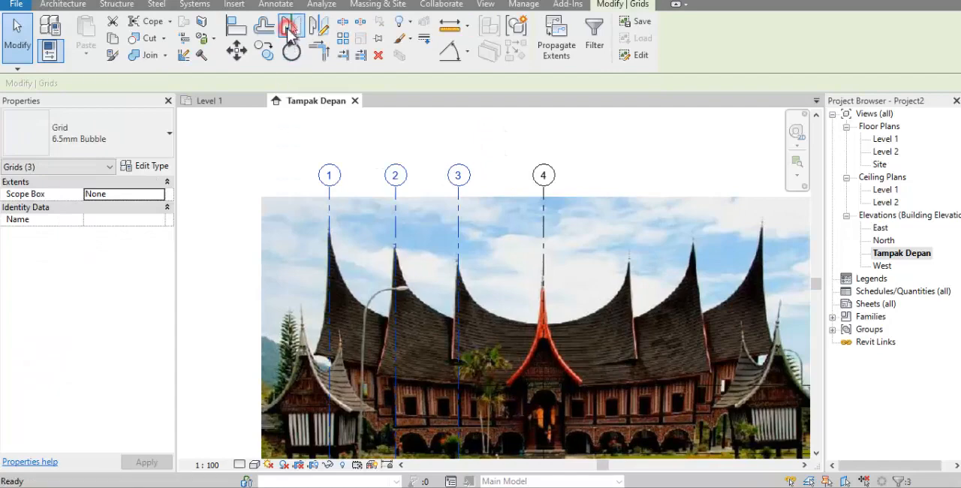
click(541, 234)
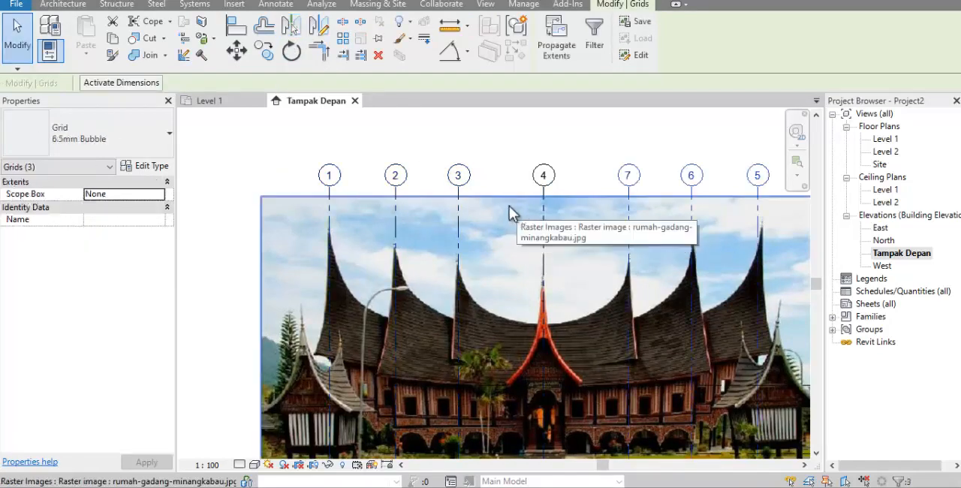
scroll(470, 188, down, 1)
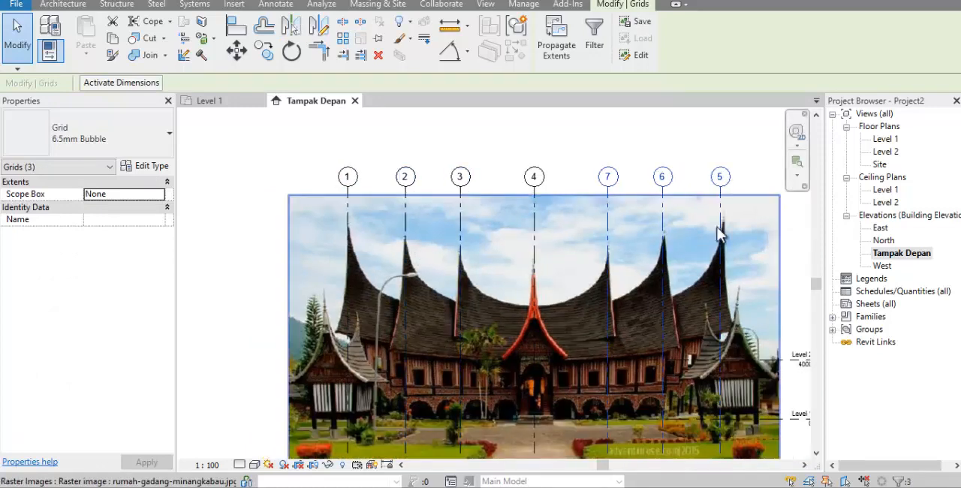
scroll(724, 229, up, 1)
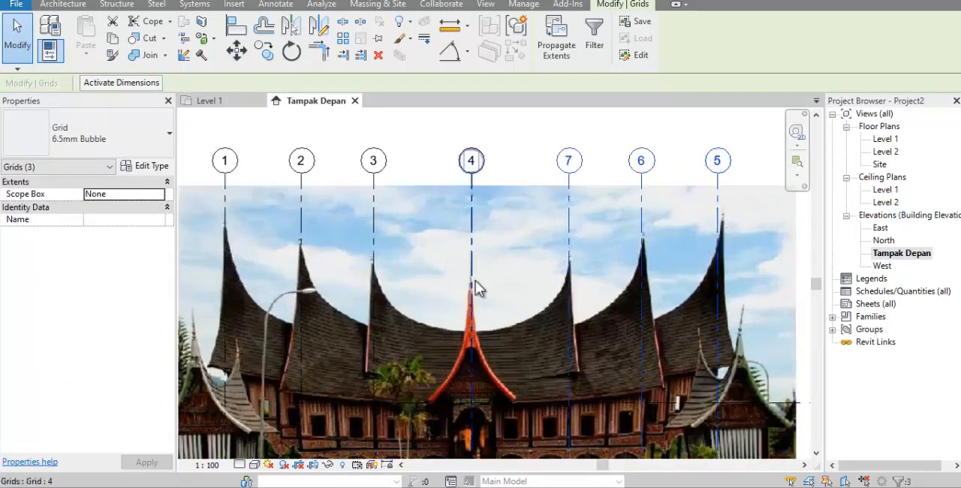
scroll(521, 201, down, 1)
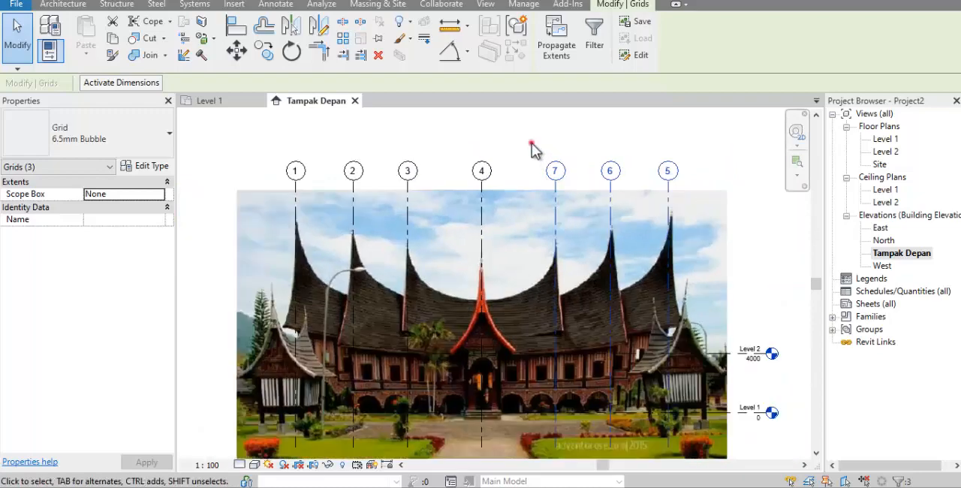
click(532, 143)
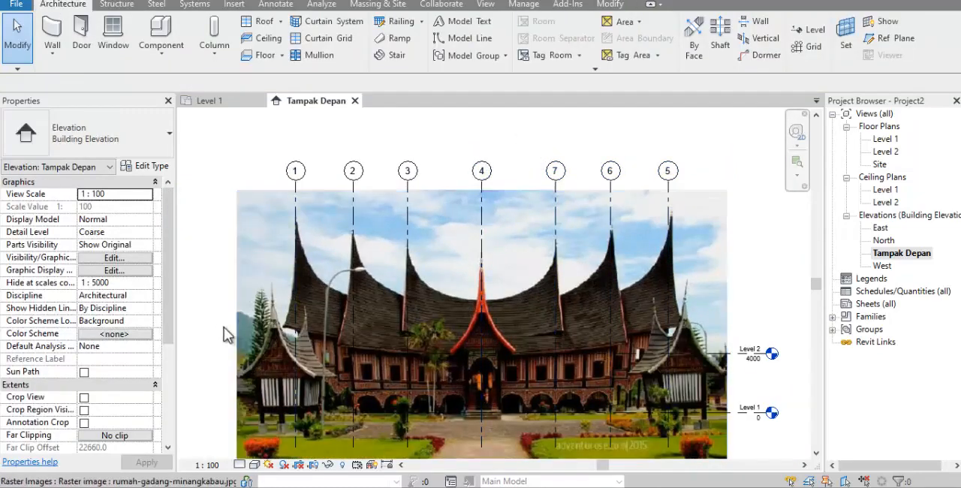
Rename Level 2 as Dasar Atap, together with its matching plan views
scroll(217, 332, up, 1)
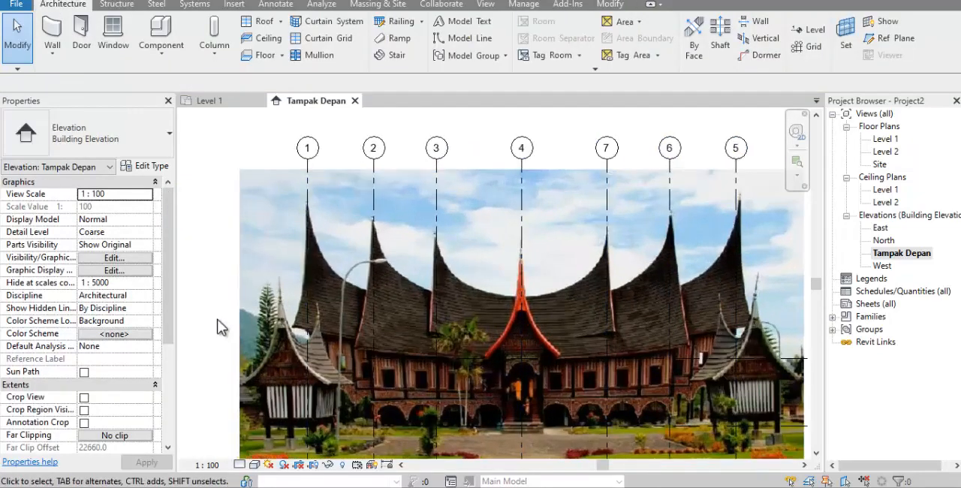
scroll(223, 278, down, 1)
scroll(681, 356, up, 2)
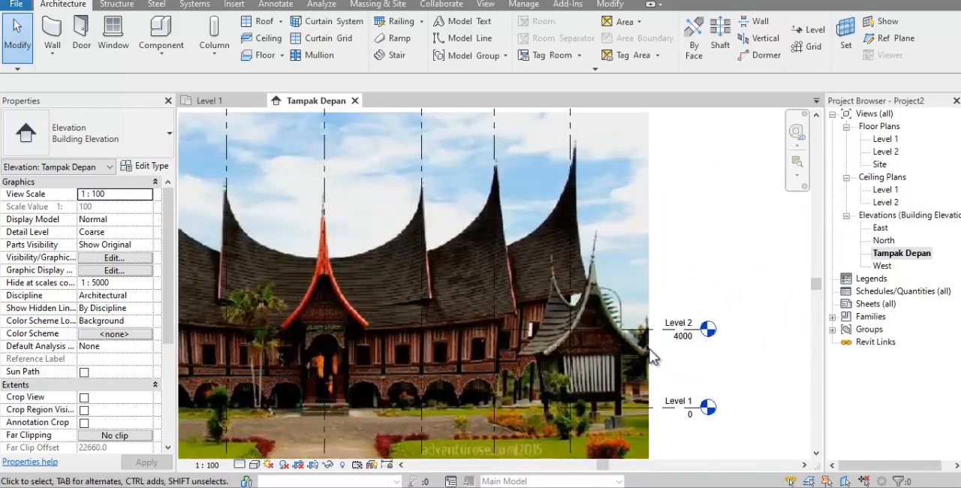
click(655, 331)
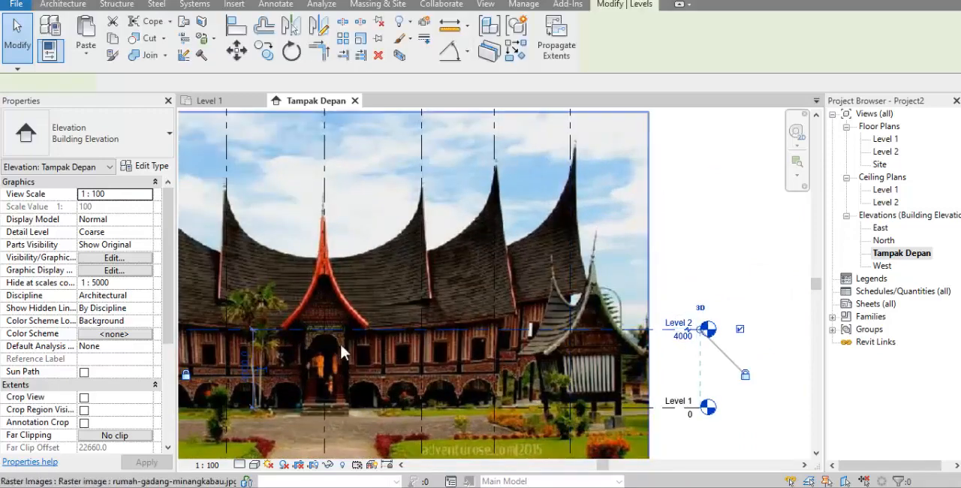
scroll(365, 334, up, 3)
scroll(367, 344, down, 4)
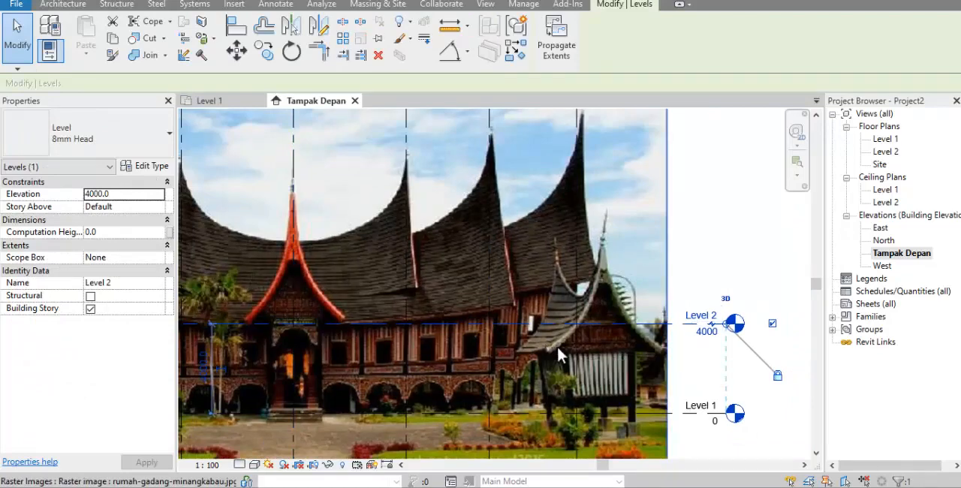
scroll(701, 333, up, 2)
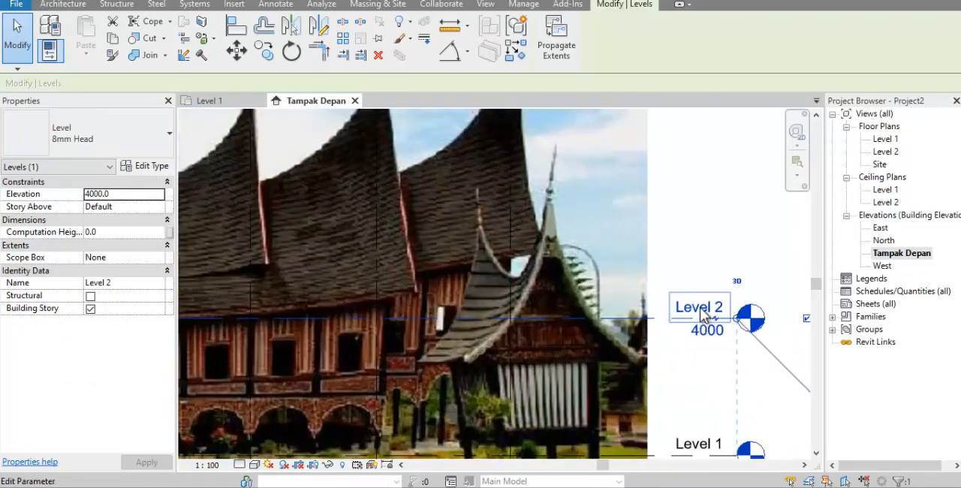
click(701, 309)
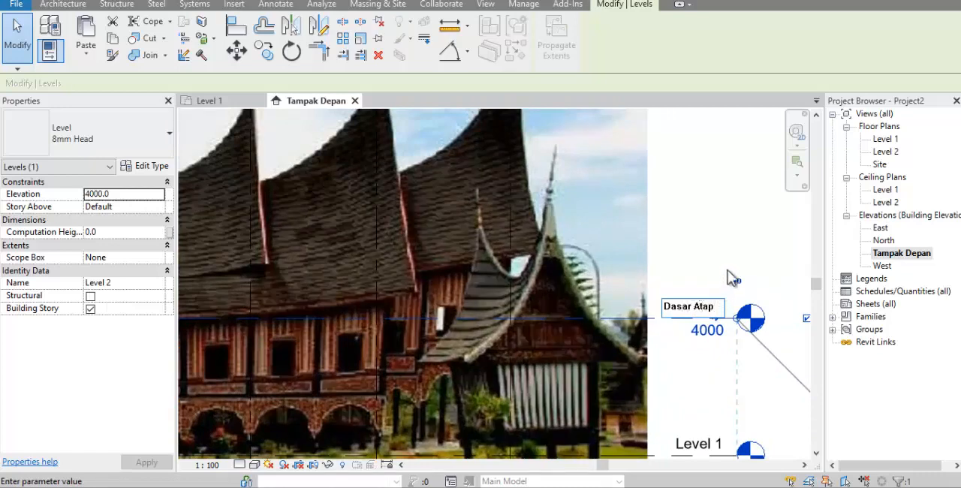
click(744, 232)
Copy the Dasar Atap level upward to the low point of the main roof ridge, at elevation 7600
scroll(749, 285, down, 2)
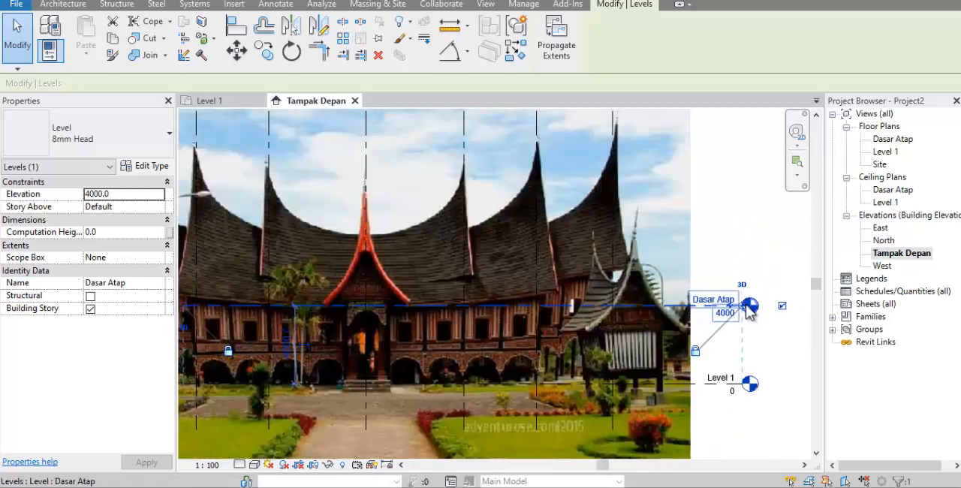
scroll(750, 311, down, 1)
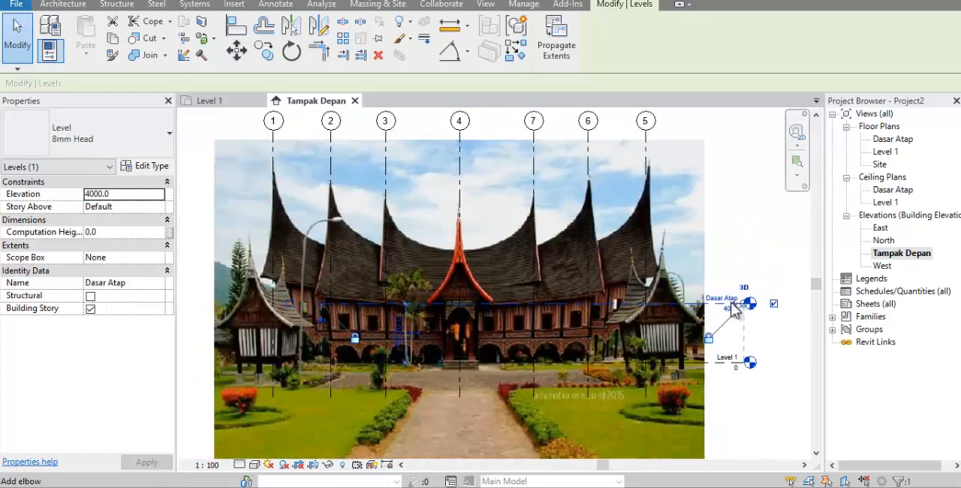
click(264, 51)
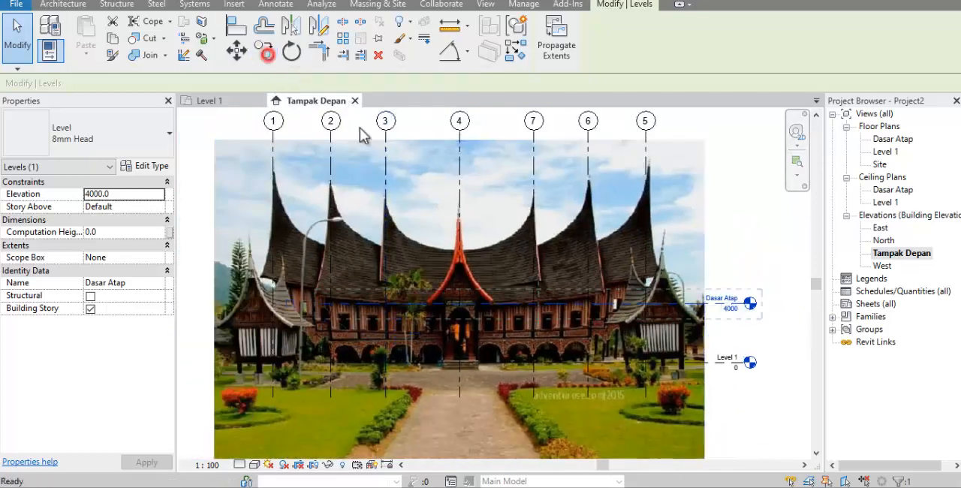
click(459, 304)
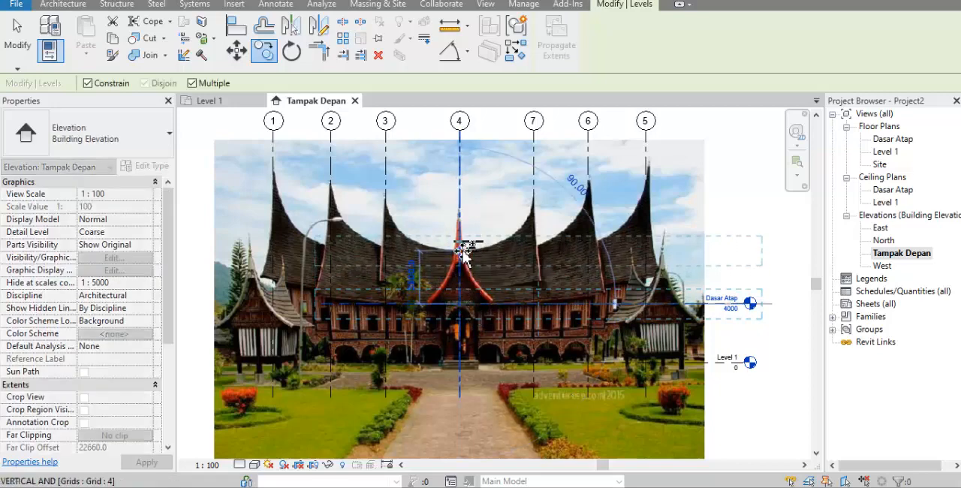
click(519, 264)
key(Escape)
Rename the new level at the main roof ridge's low point as Dasar Atap 2
scroll(723, 250, up, 4)
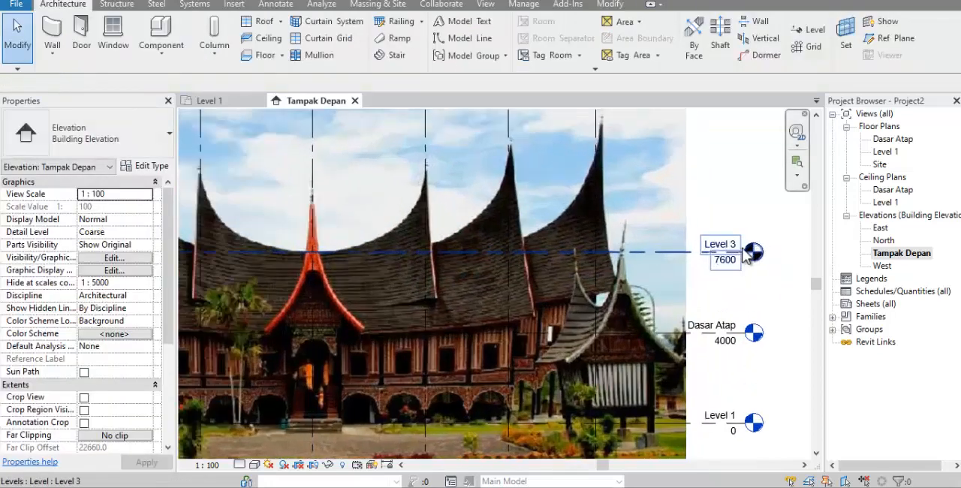
double_click(713, 242)
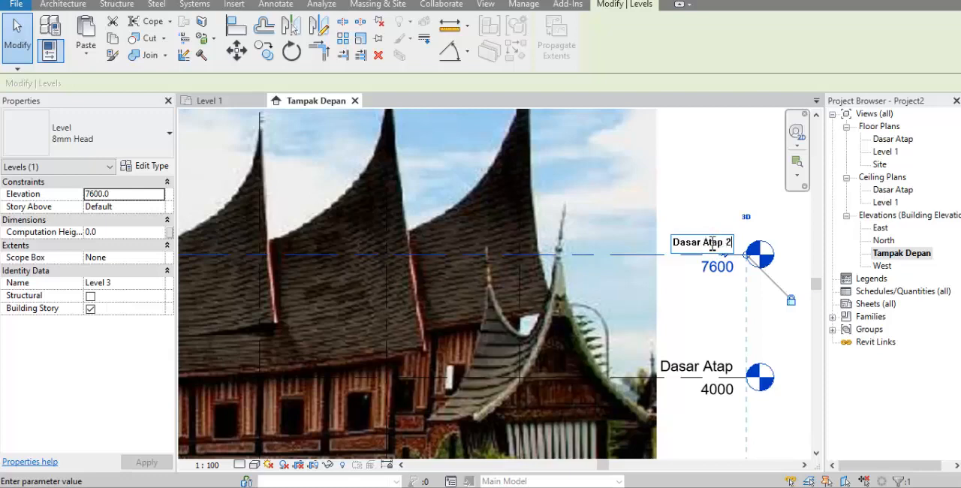
text(Dasar Atap 2)
key(Return)
Copy the Dasar Atap 2 level upward along grid 5 to elevation 11200, near the roof peaks
scroll(623, 316, down, 3)
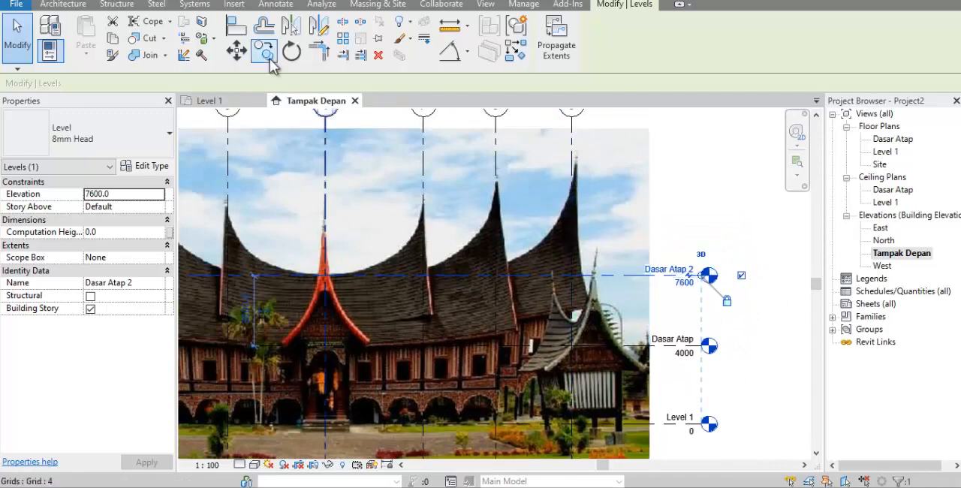
click(267, 53)
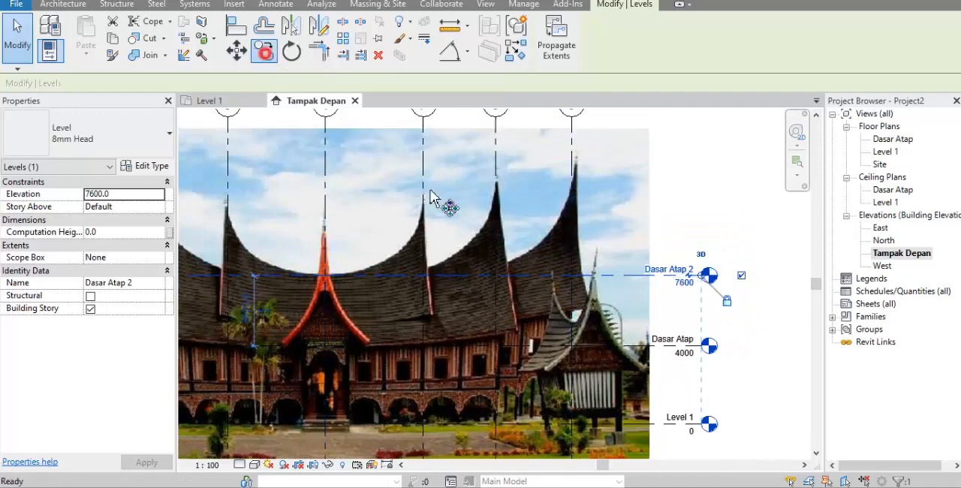
click(573, 276)
scroll(572, 191, up, 2)
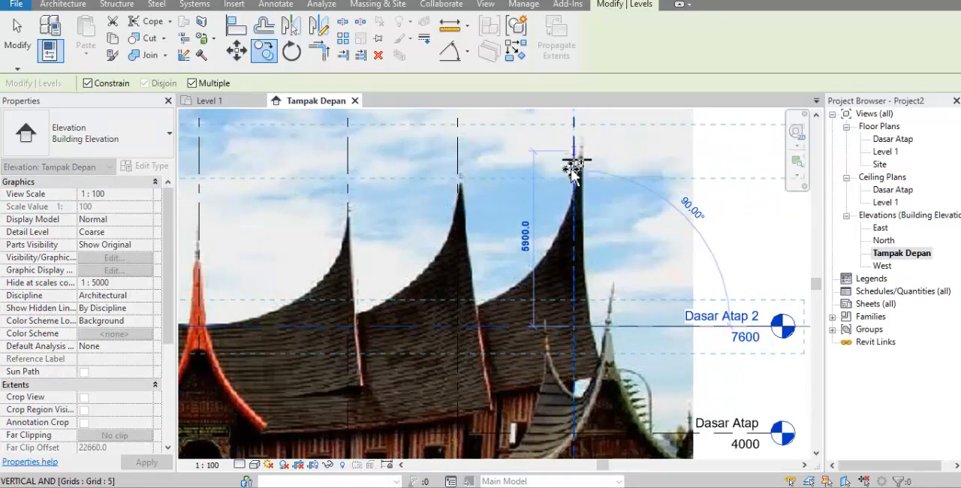
click(576, 225)
scroll(575, 229, down, 2)
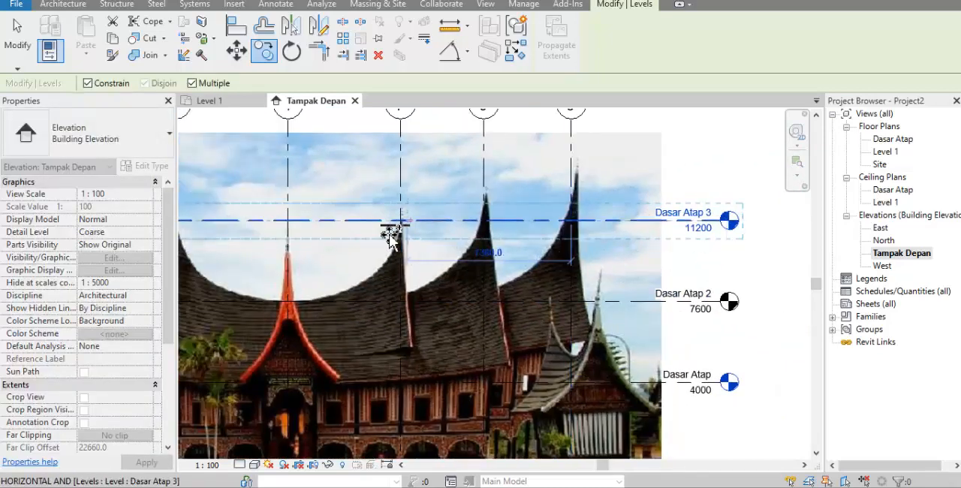
key(Escape)
key(Escape)
Rename the topmost level as Puncak Atap
scroll(689, 225, up, 2)
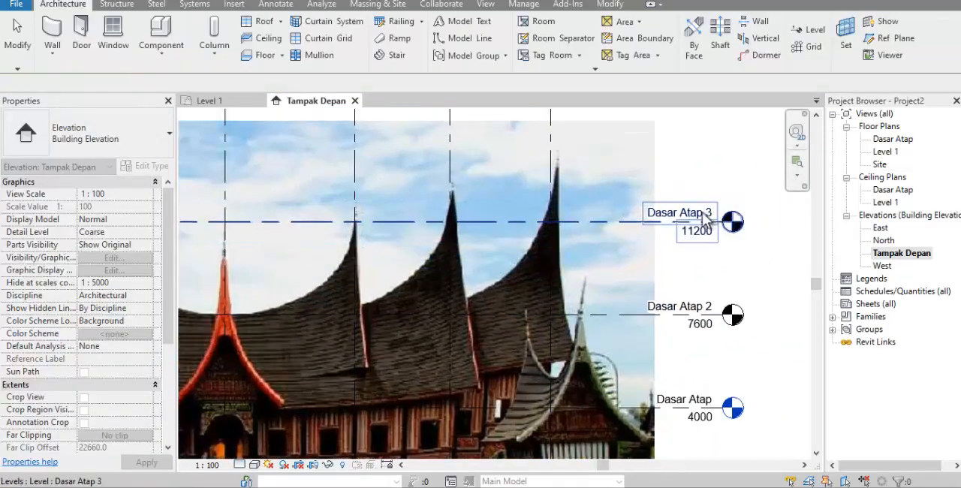
click(686, 216)
click(685, 215)
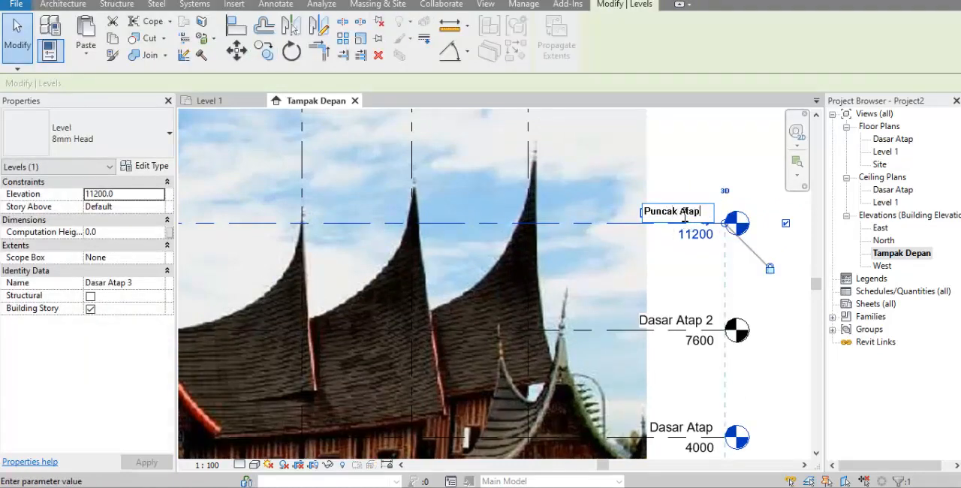
click(695, 266)
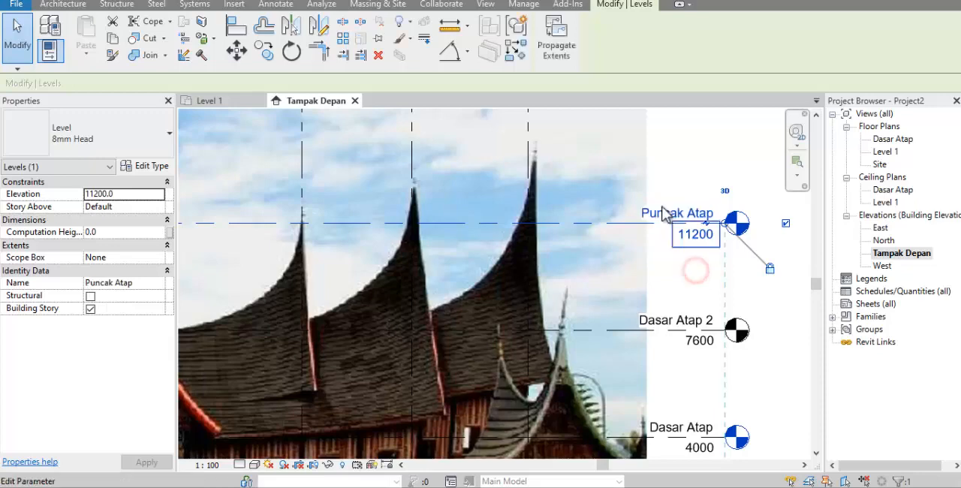
Extend the left ends of the aligned level lines beyond the picture's left edge, and deselect
scroll(668, 215, down, 4)
key(Escape)
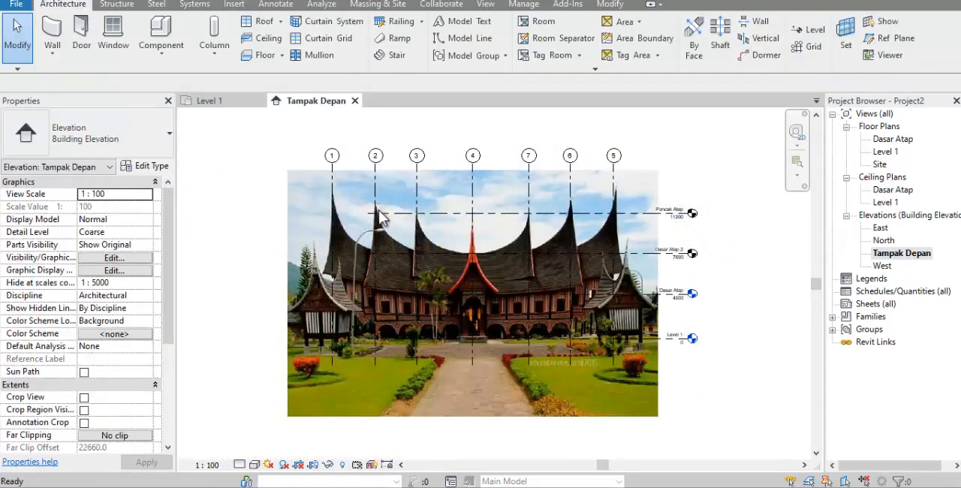
click(381, 214)
drag(367, 213, 252, 213)
key(Escape)
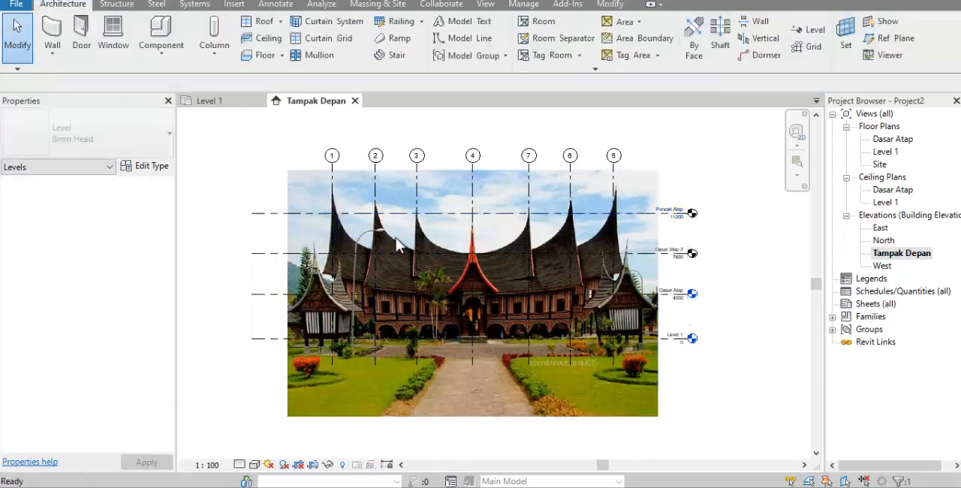
Draw a vertical reference plane between grids 1 and 2, about 1870 mm from grid 1, from the sky down into the roof
scroll(398, 244, up, 3)
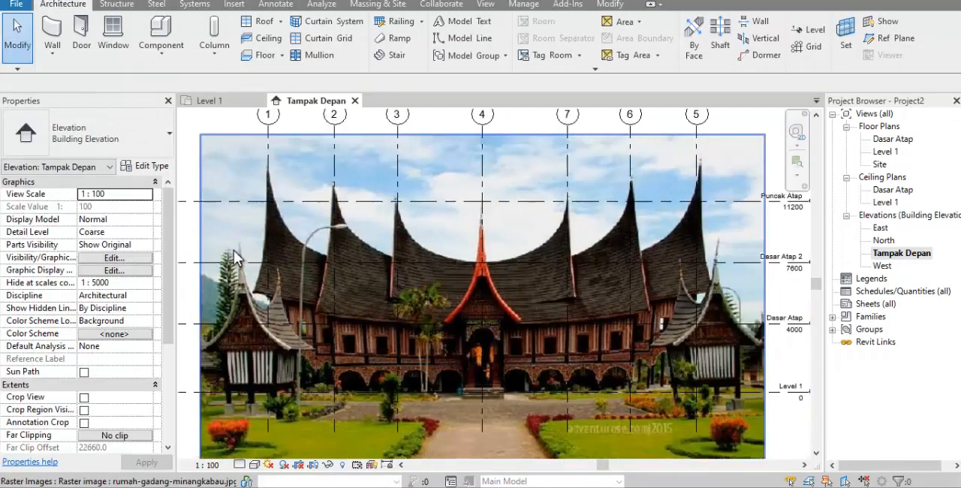
scroll(235, 257, down, 1)
scroll(384, 245, up, 2)
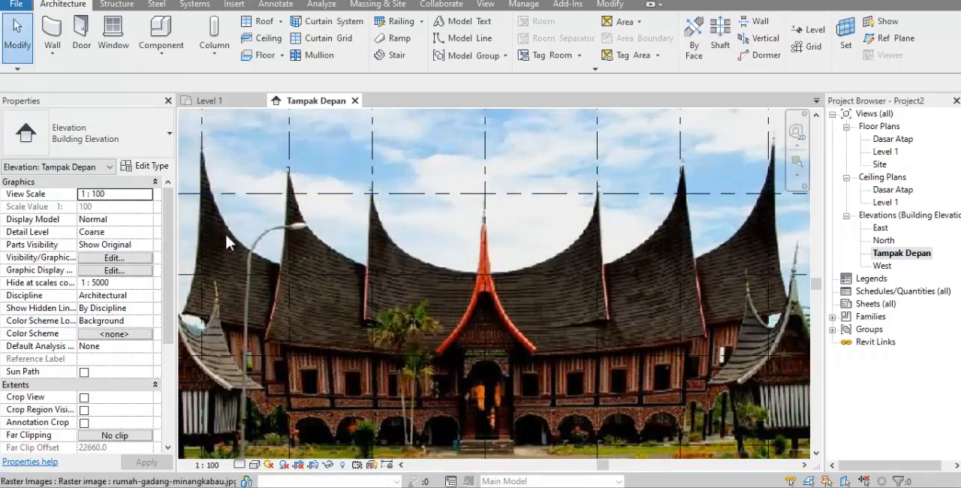
scroll(197, 164, up, 2)
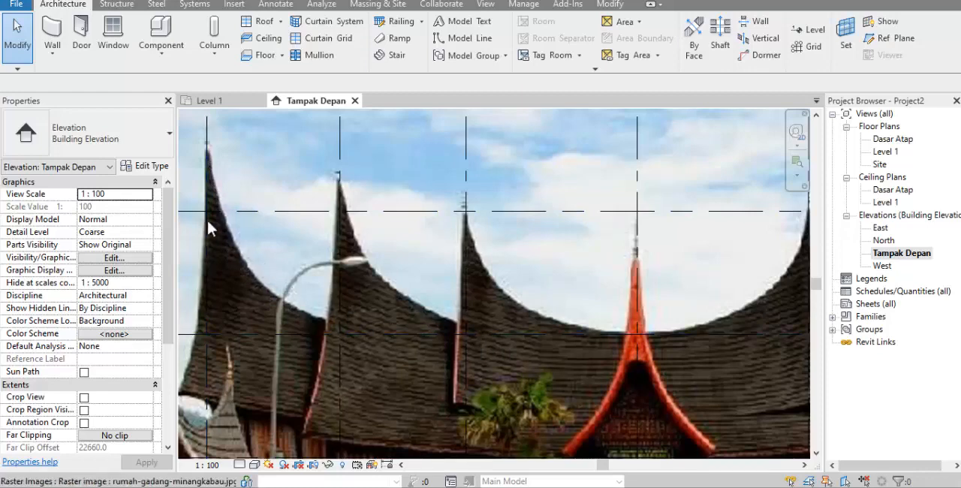
scroll(371, 255, down, 1)
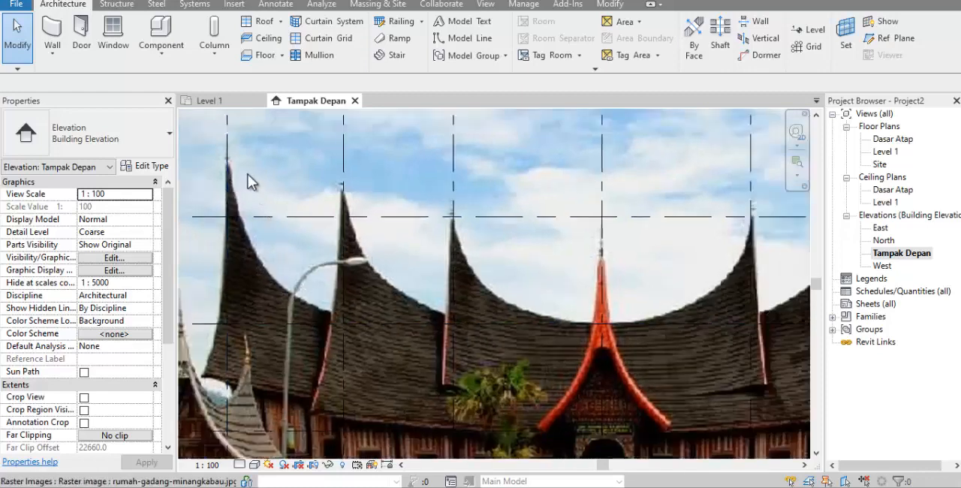
click(893, 39)
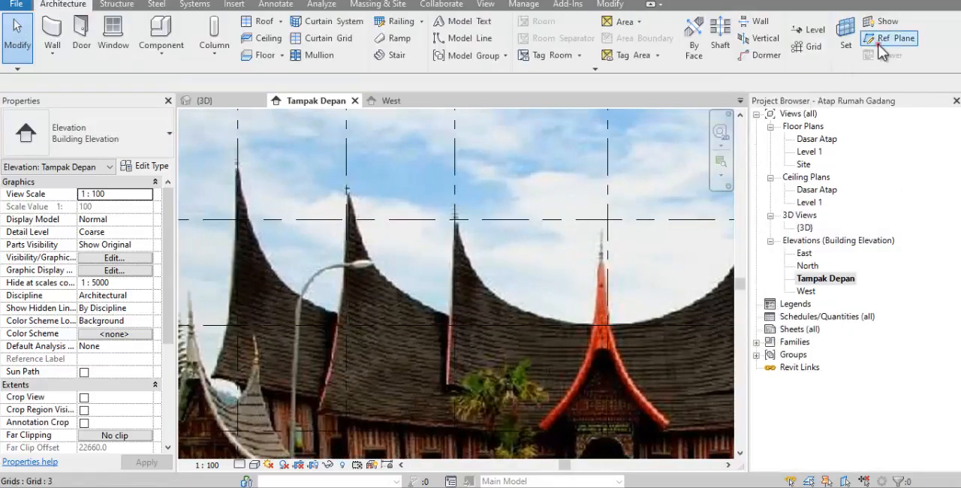
click(880, 45)
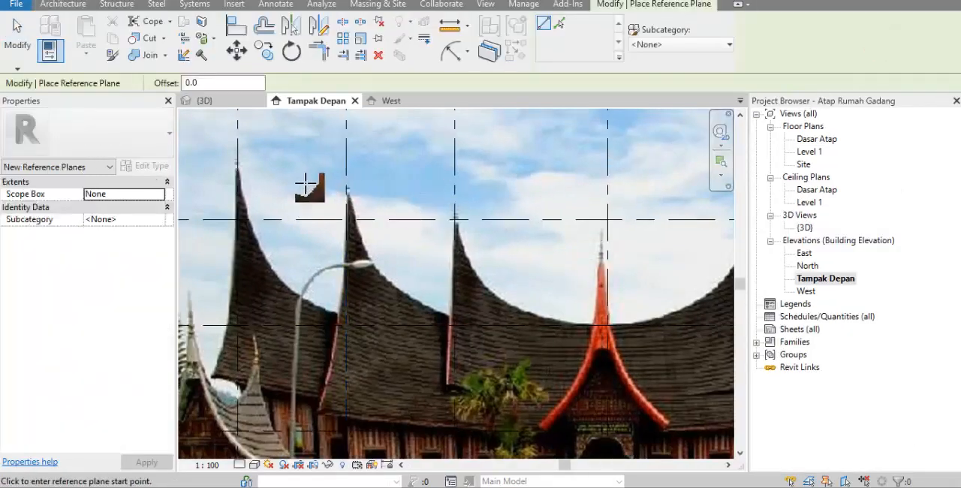
click(293, 156)
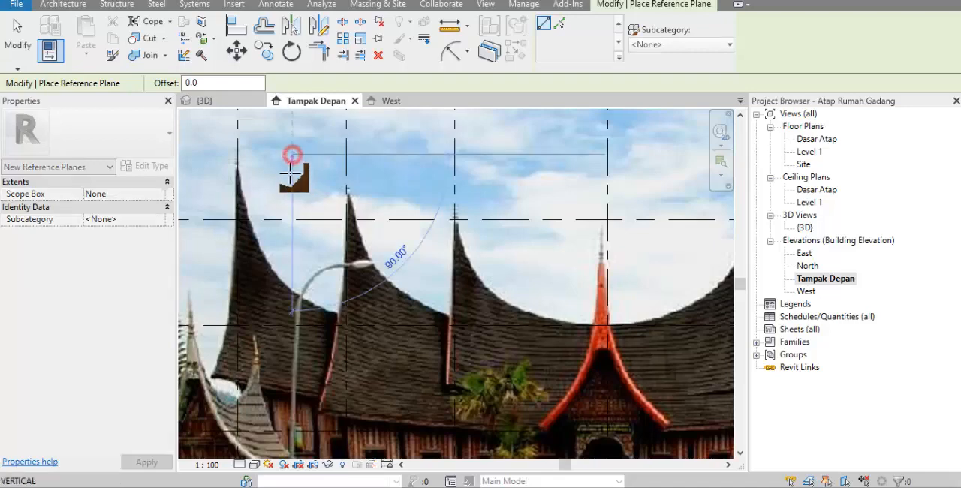
click(292, 337)
scroll(303, 363, down, 1)
scroll(267, 228, up, 1)
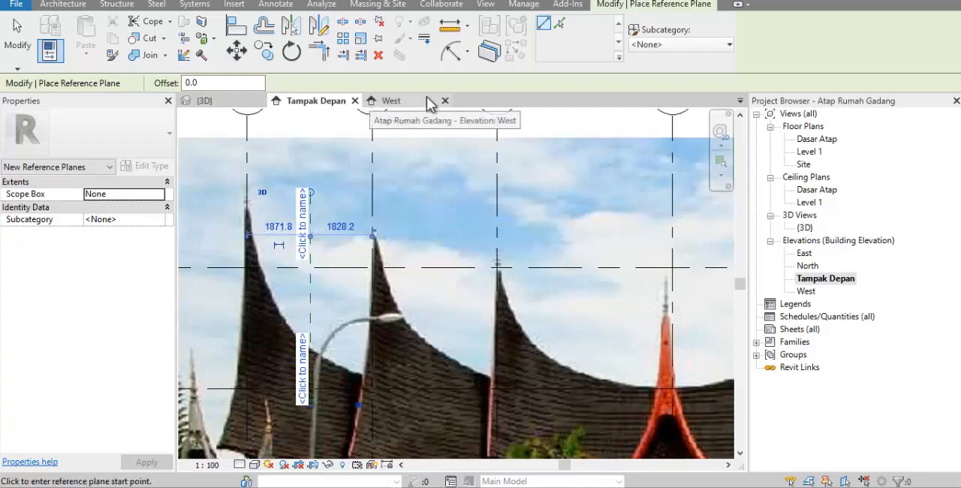
Place an aligned dimension across grid 1, the reference plane and grid 2, and constrain its segments to be equal
click(468, 52)
click(469, 78)
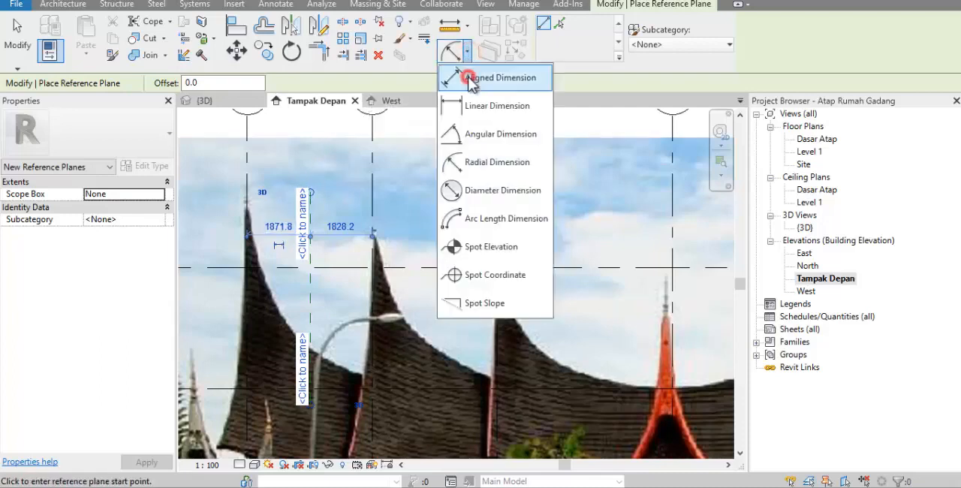
click(247, 154)
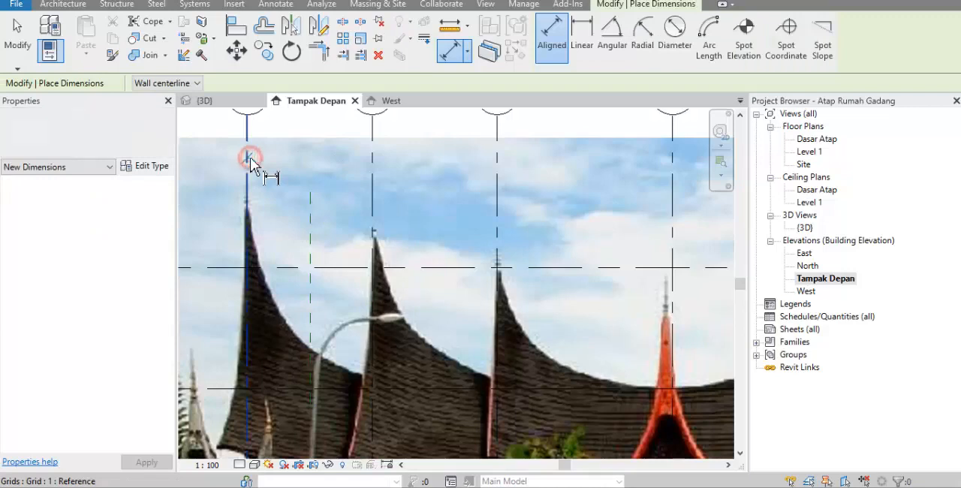
click(310, 209)
click(374, 194)
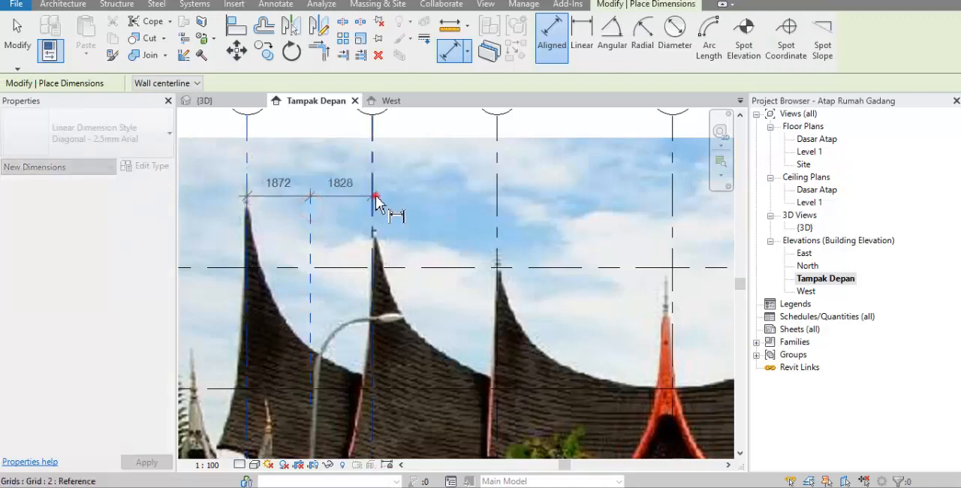
click(345, 182)
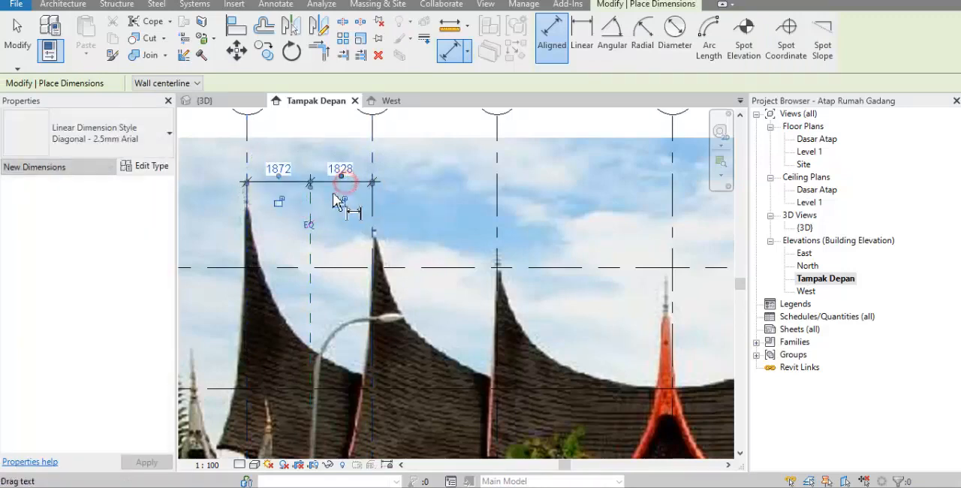
click(310, 227)
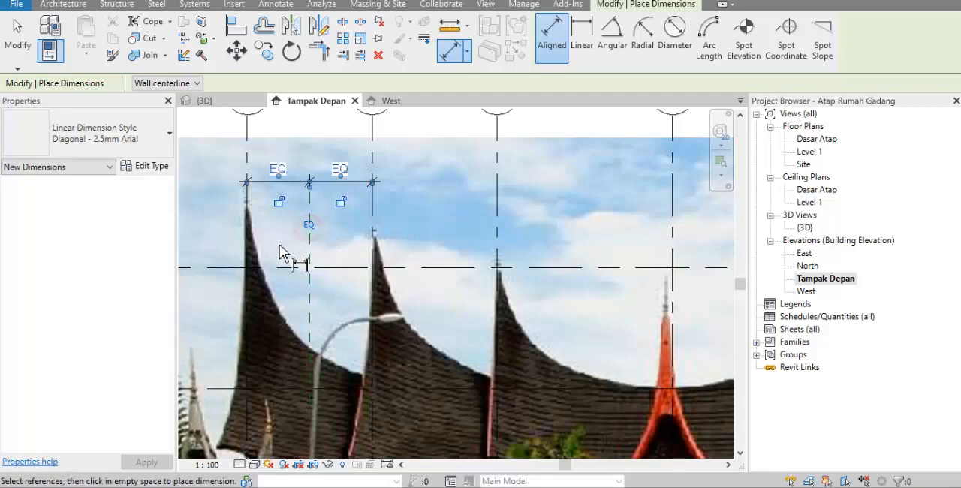
scroll(308, 222, down, 2)
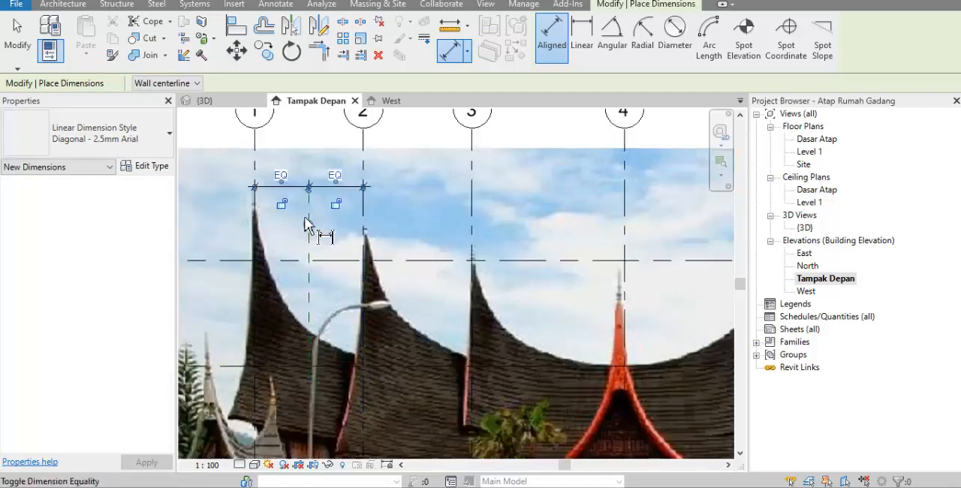
scroll(304, 282, up, 1)
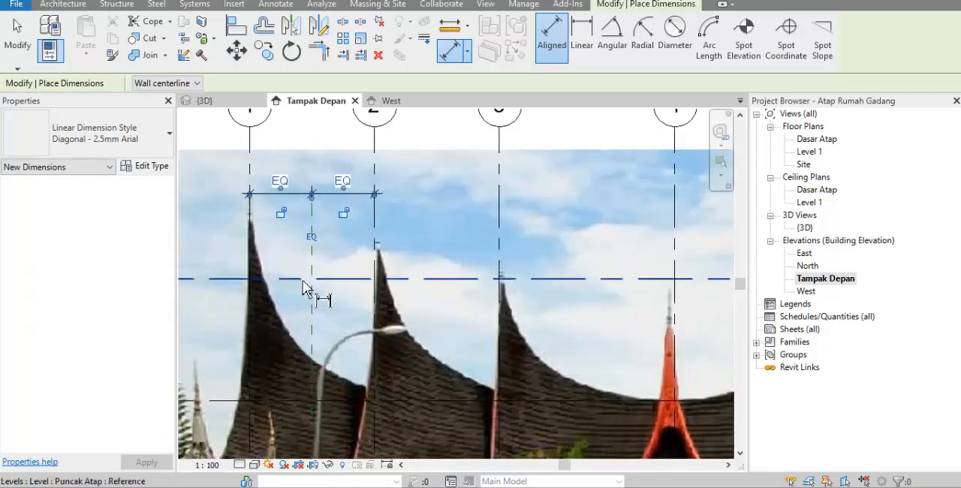
key(Escape)
key(Escape)
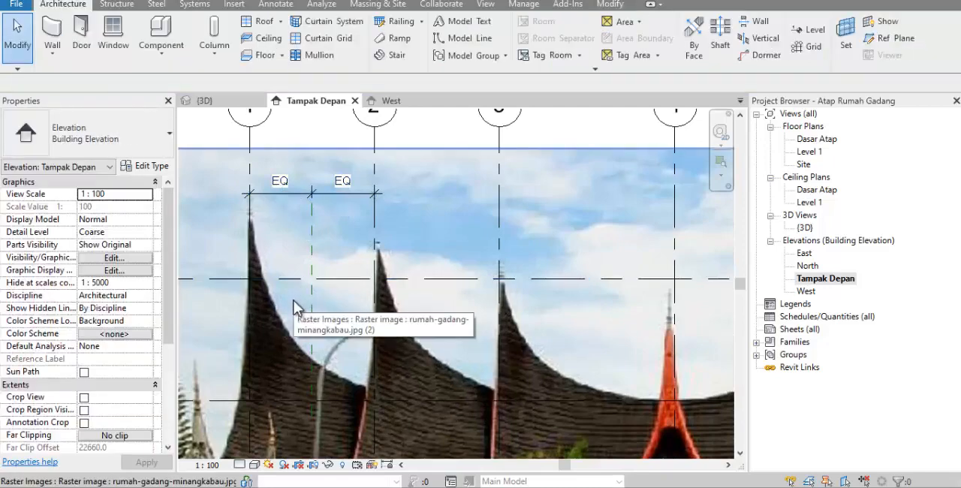
Draw a second vertical reference plane between grids 2 and 3, about 1890 mm from grid 2
scroll(297, 270, down, 1)
scroll(421, 240, down, 1)
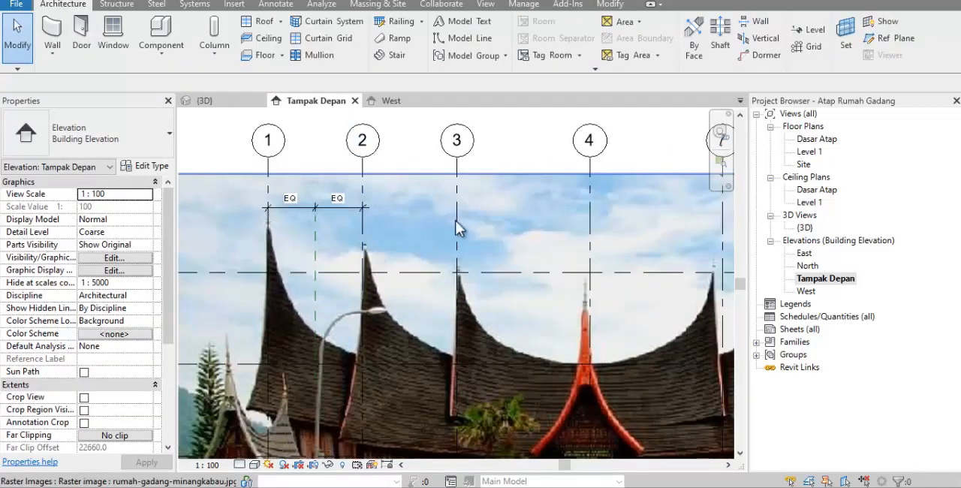
click(894, 37)
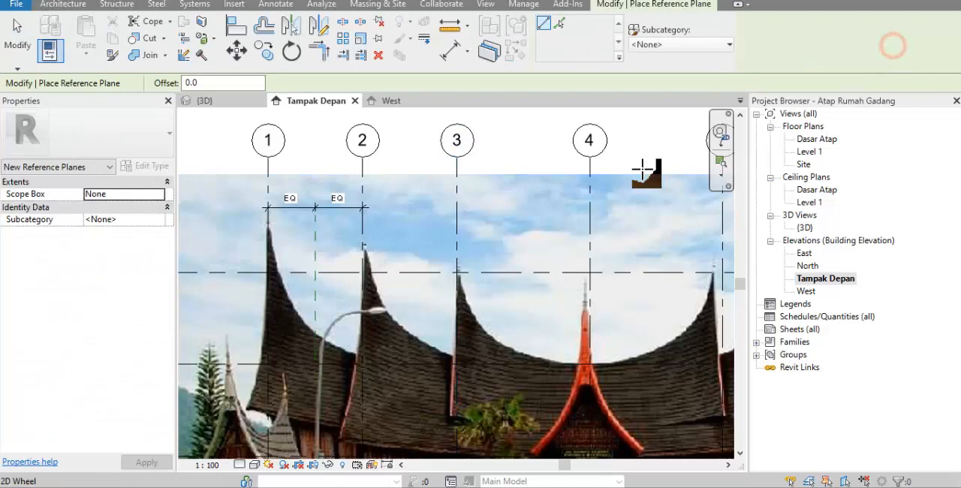
click(412, 208)
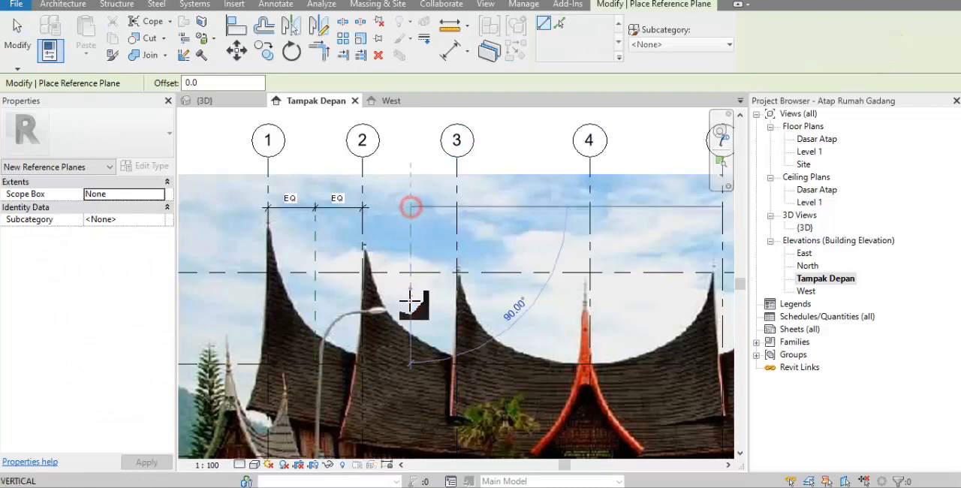
click(410, 377)
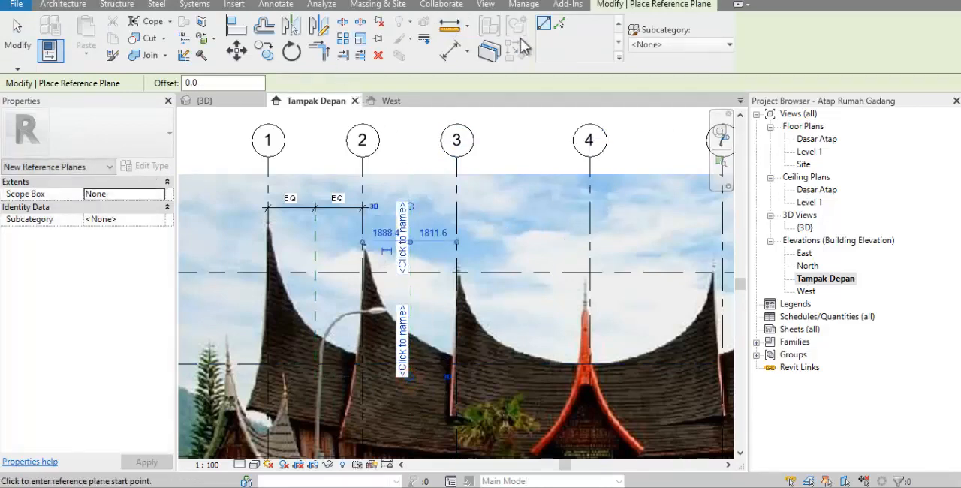
Dimension grid 2, the second reference plane and grid 3 in line with the existing dimension, and make the segments equal
click(451, 51)
click(365, 182)
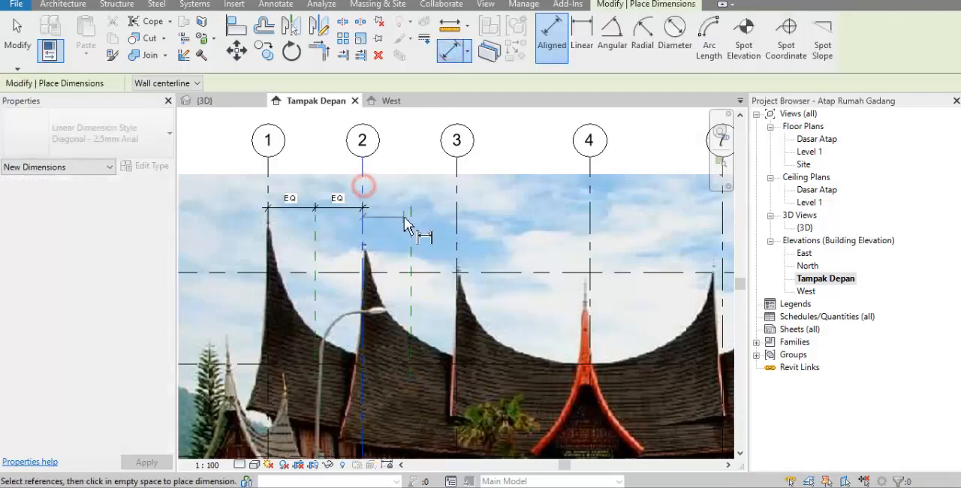
click(409, 225)
click(456, 230)
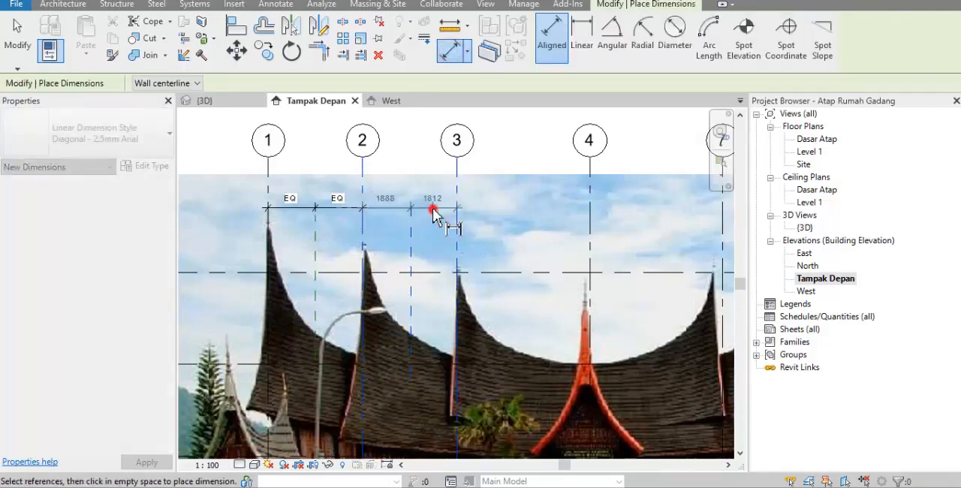
click(426, 204)
click(409, 240)
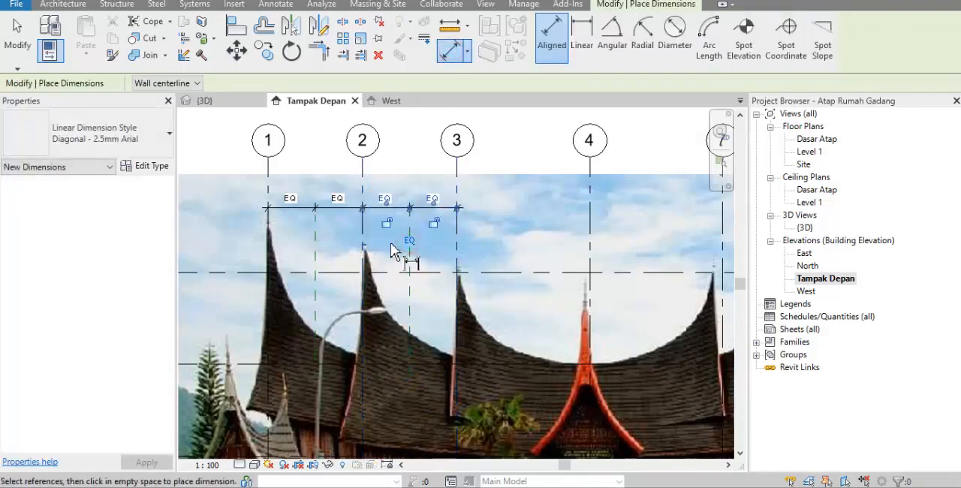
key(Escape)
key(Escape)
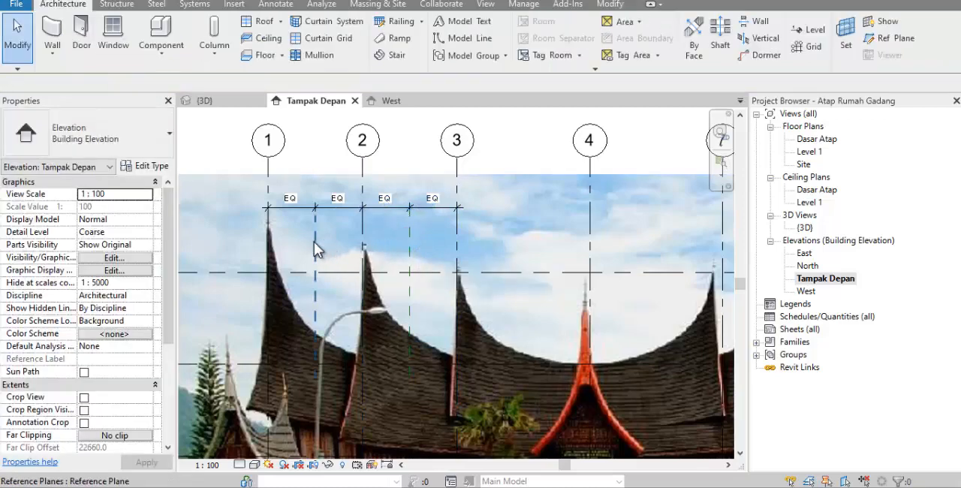
Name the reference plane between grids 1 and 2 as 1a
click(313, 252)
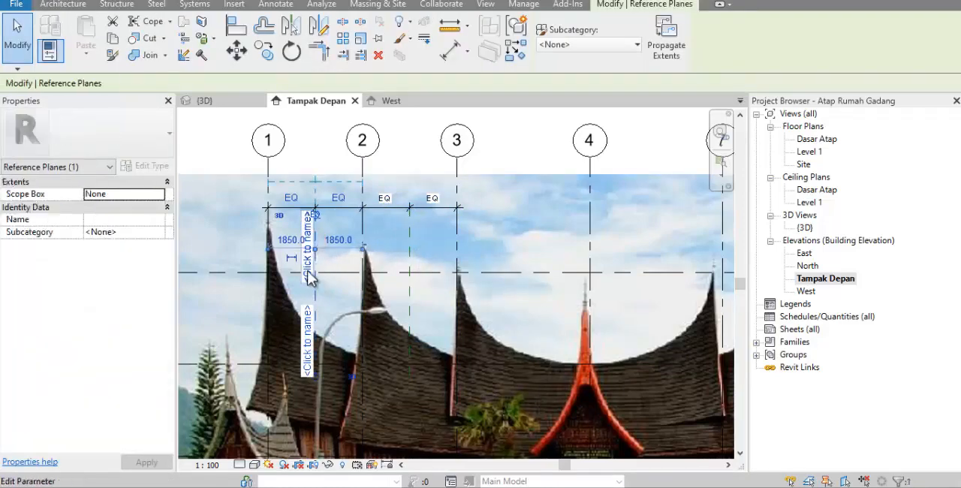
click(308, 273)
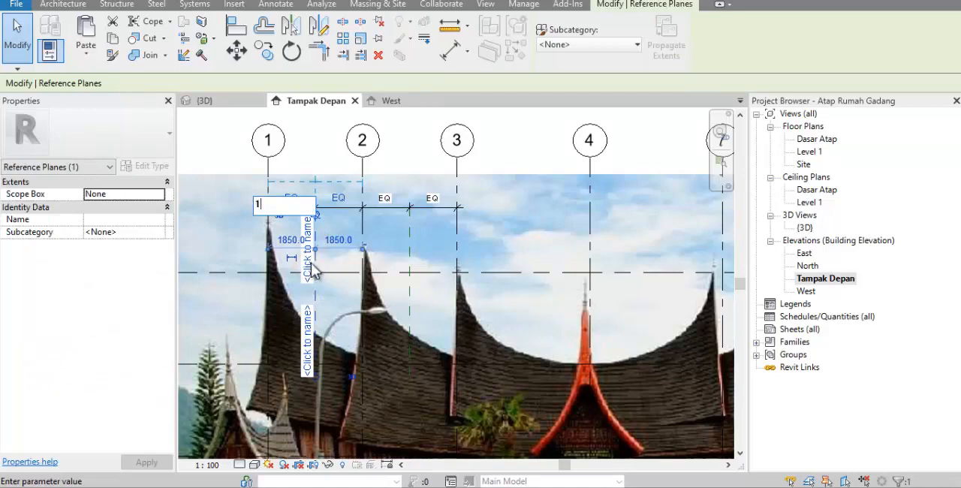
text(1a)
click(328, 159)
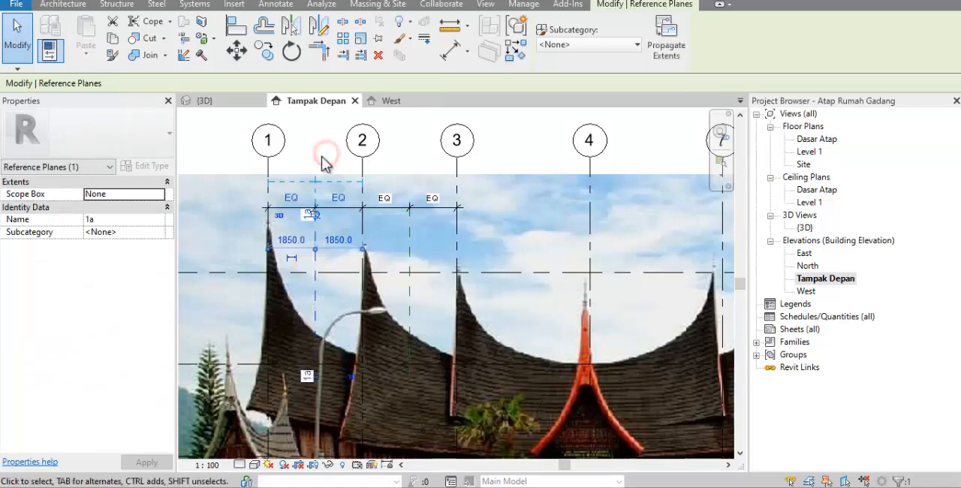
Name the reference plane between grids 2 and 3 as 2a, and deselect it
click(412, 247)
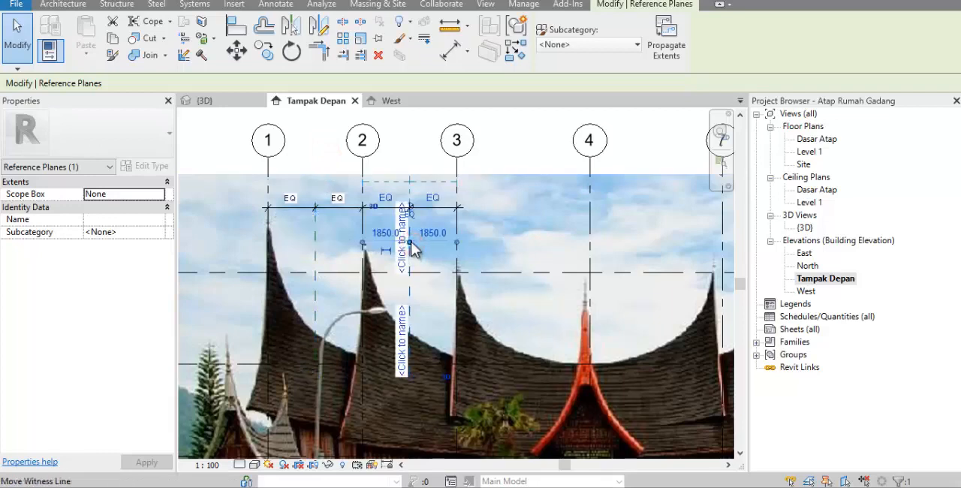
click(401, 316)
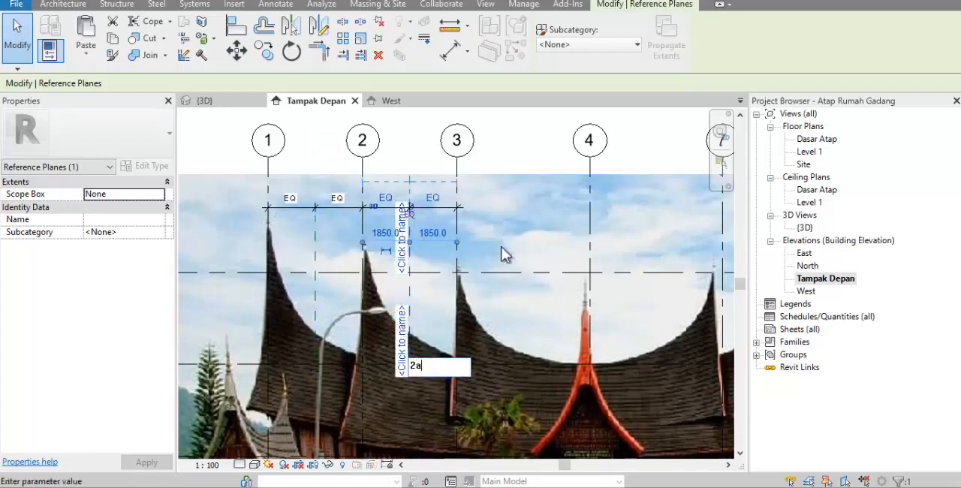
text(2a)
click(519, 232)
click(530, 153)
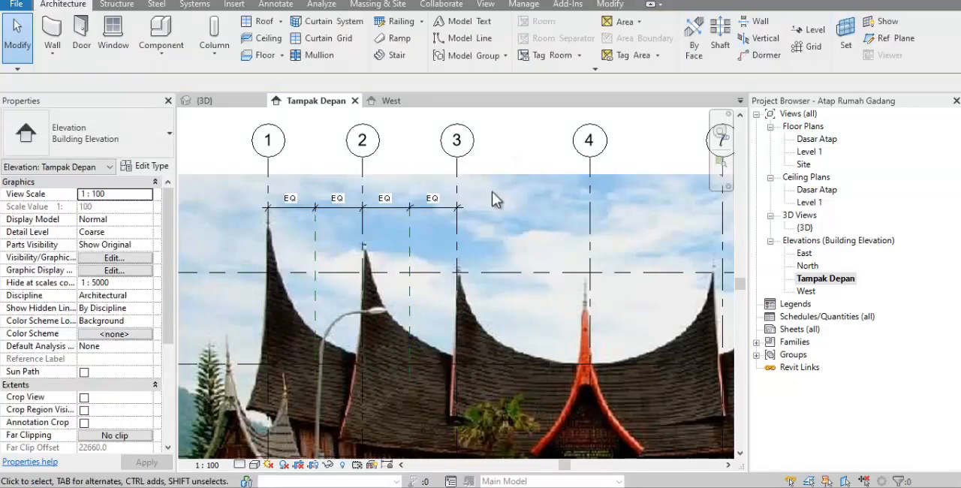
Hide the rumah gadang reference picture in the Tampak Depan elevation as an individual element
scroll(416, 247, down, 2)
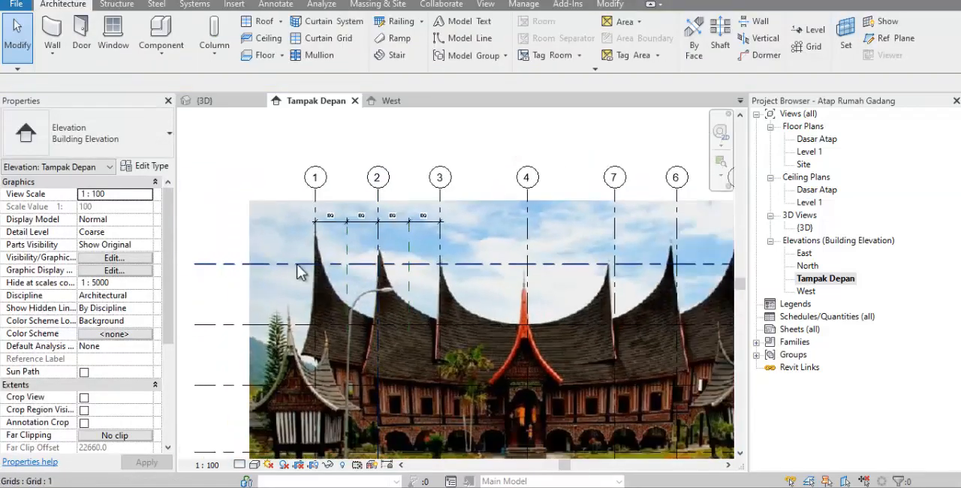
click(284, 212)
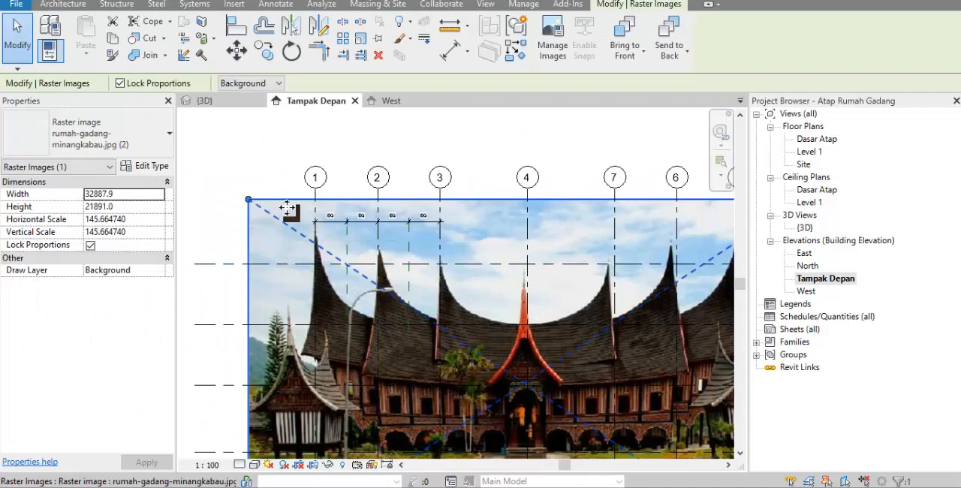
right_click(289, 212)
mouse_move(428, 242)
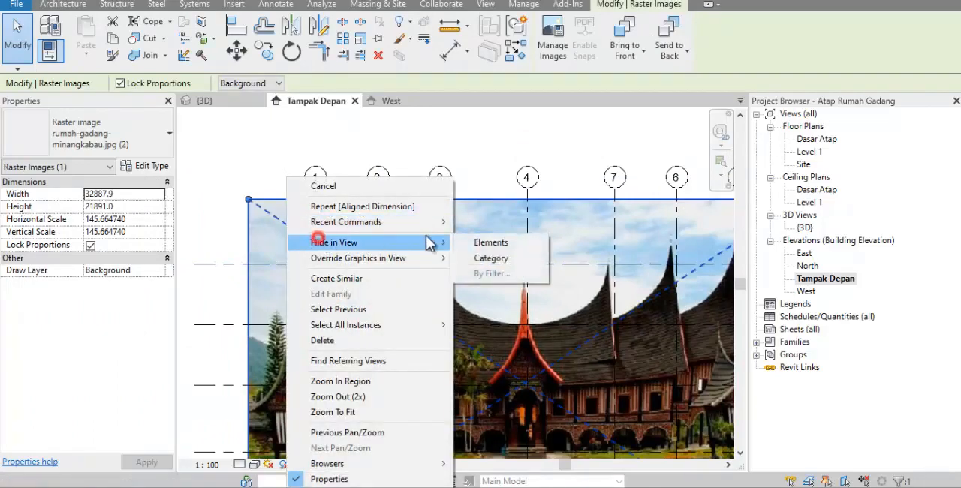
click(476, 242)
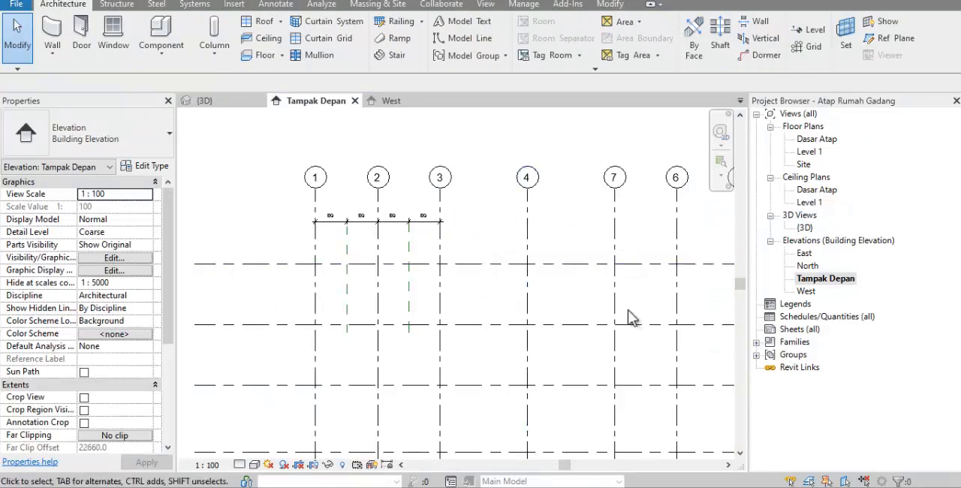
Rename the West elevation as Tampak Samping Kiri and open that view
right_click(808, 292)
click(815, 372)
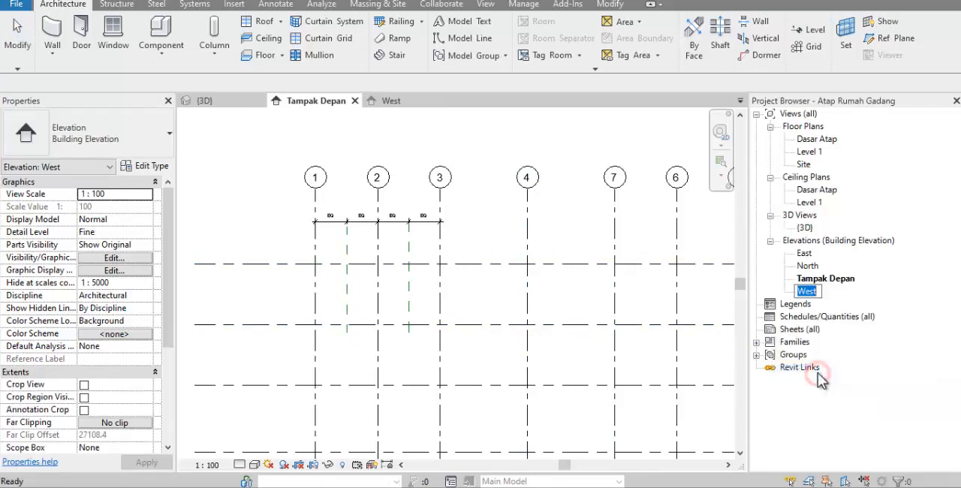
text(Tampak Samping Kiri)
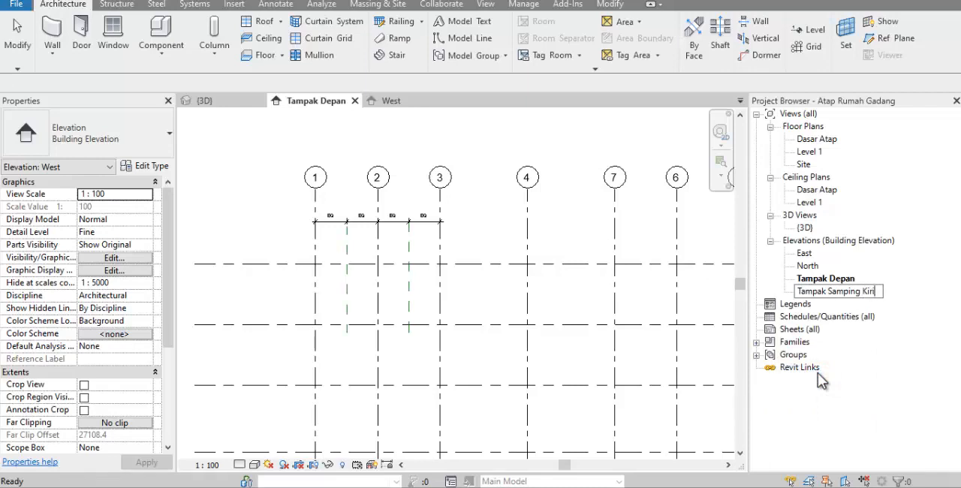
key(Return)
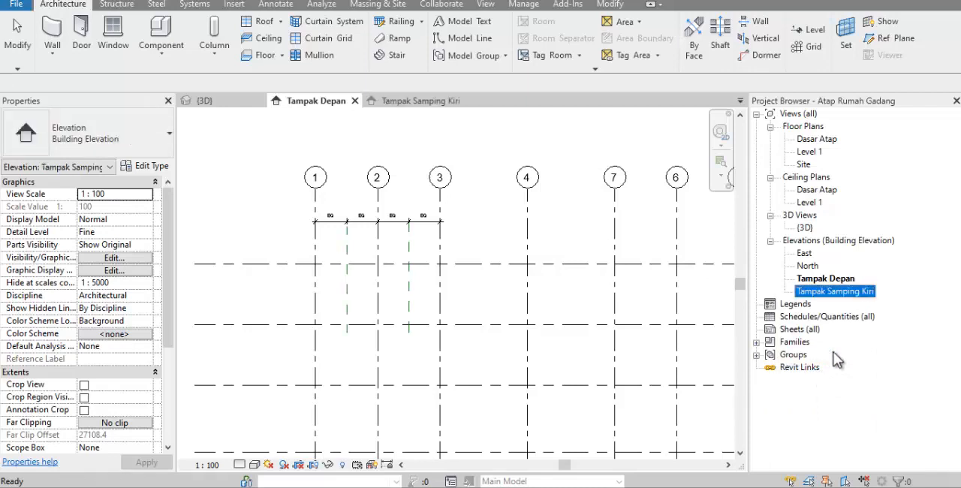
double_click(847, 291)
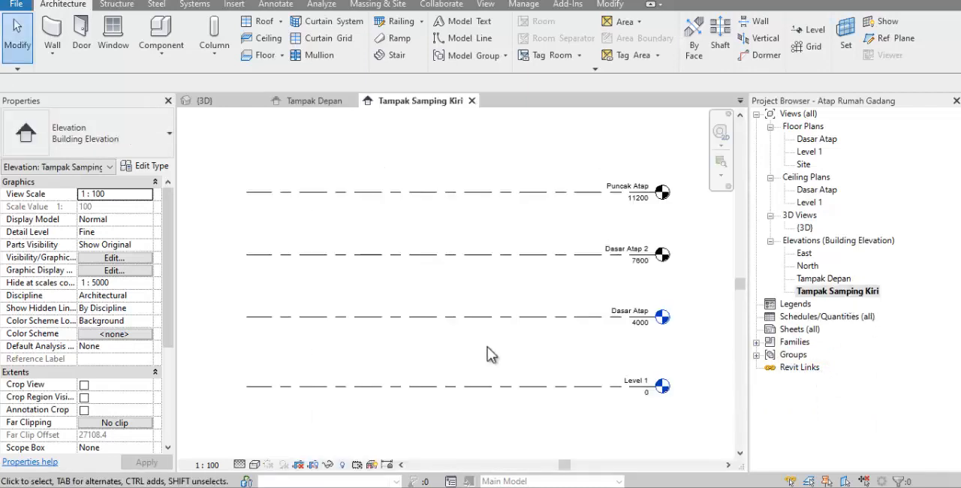
Draw a vertical reference plane through all four levels near their middle and name it As Bangunan
click(876, 45)
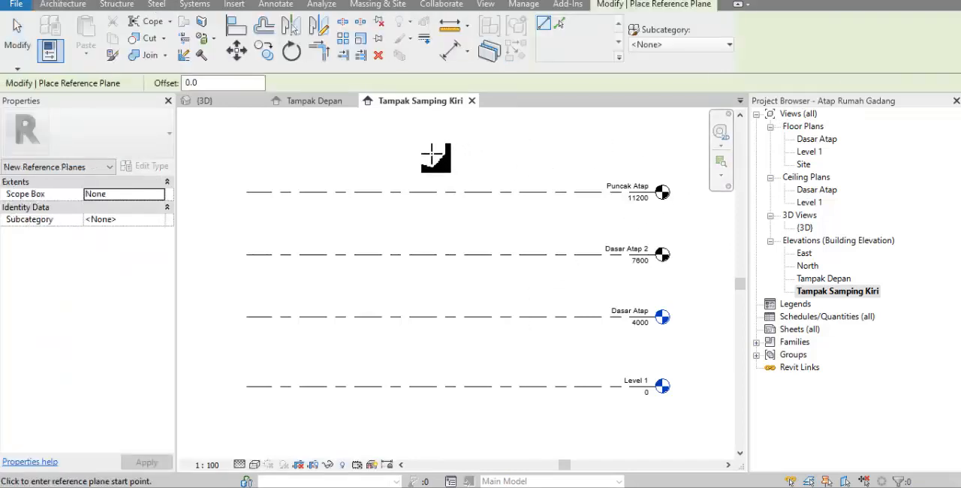
click(431, 152)
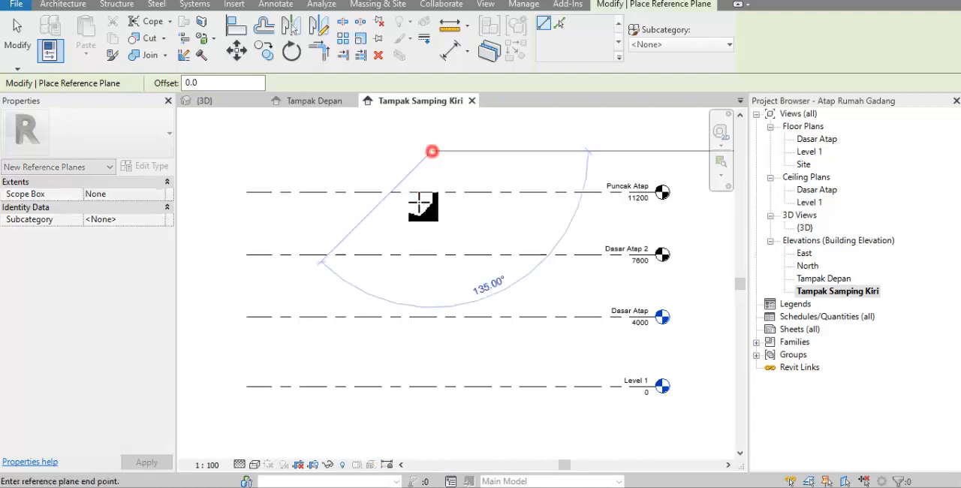
click(430, 413)
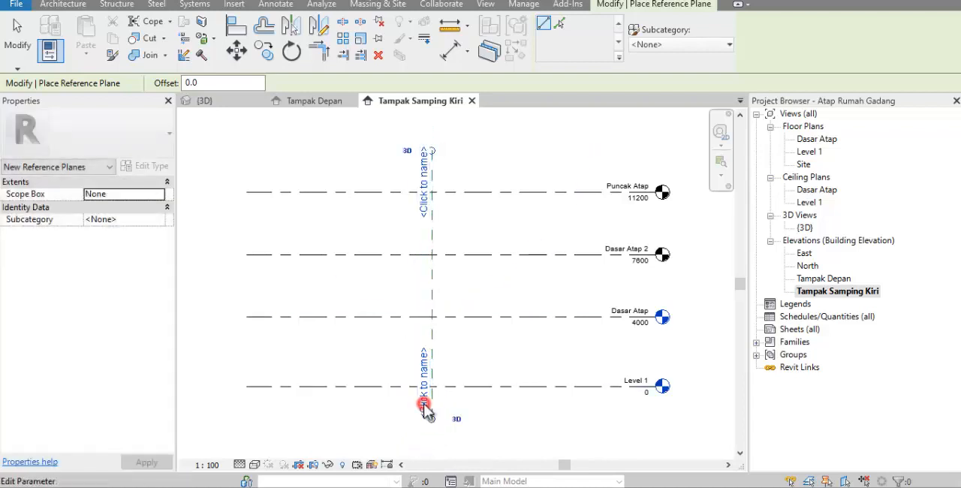
click(424, 406)
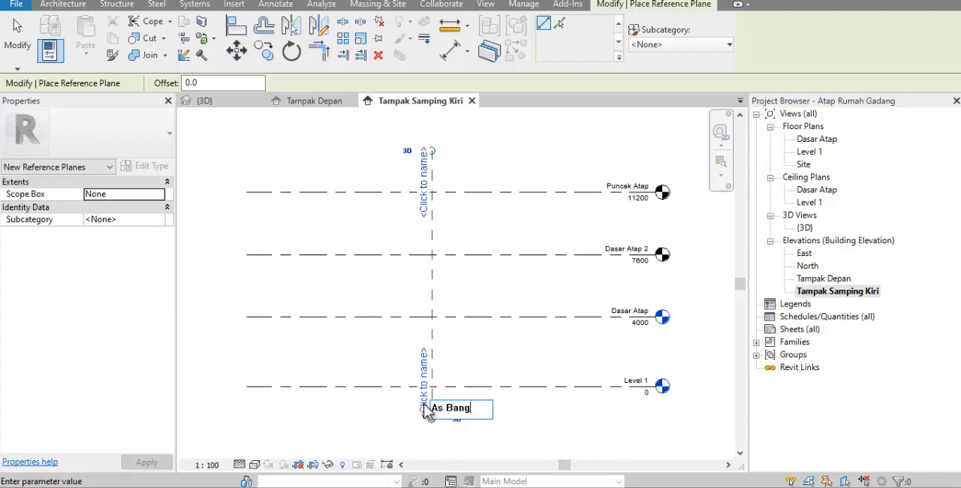
key(Return)
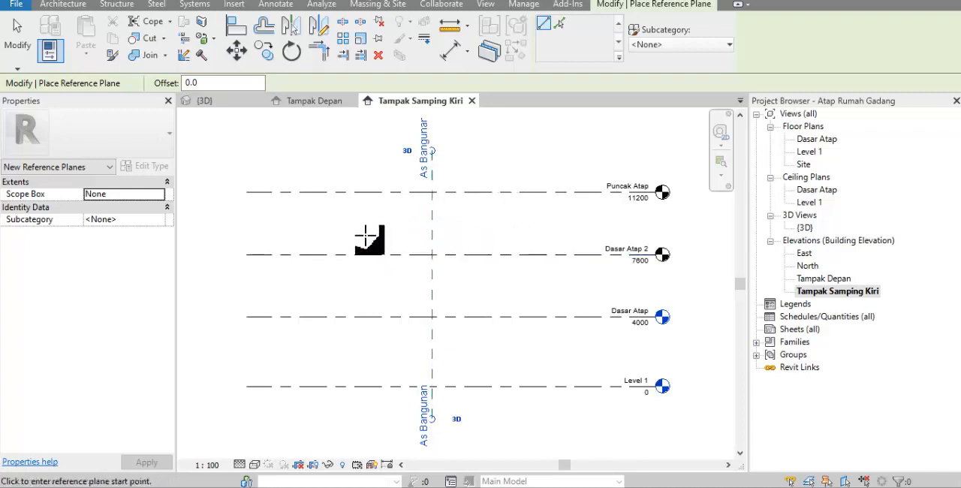
Draw a second vertical reference plane left of As Bangunan and set its distance from it to 4000 mm
click(377, 174)
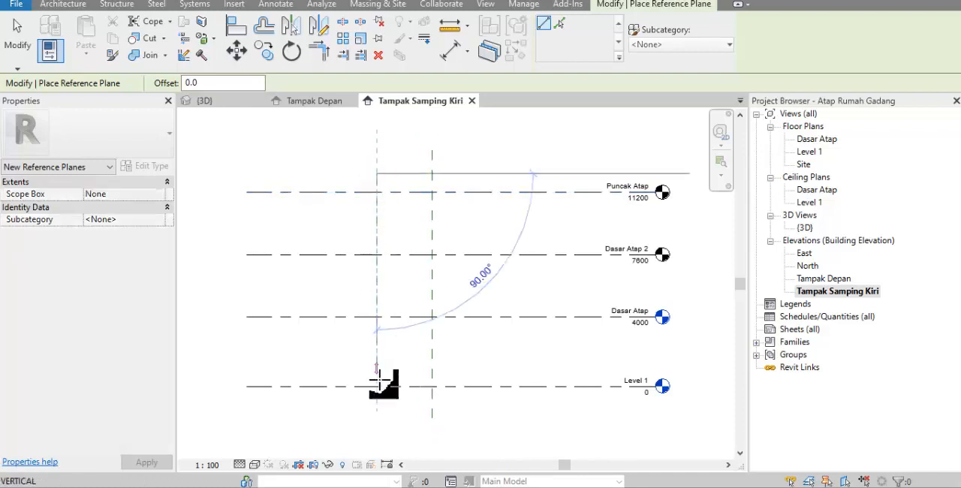
click(377, 396)
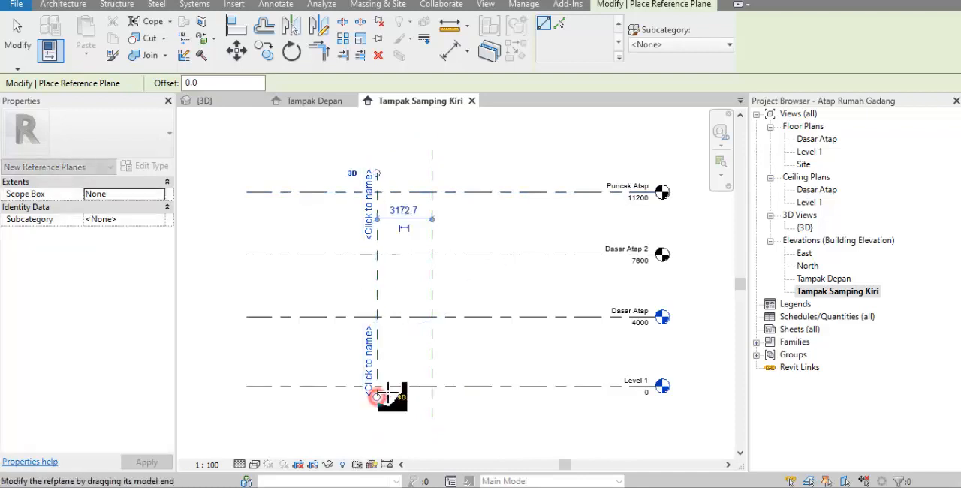
click(400, 210)
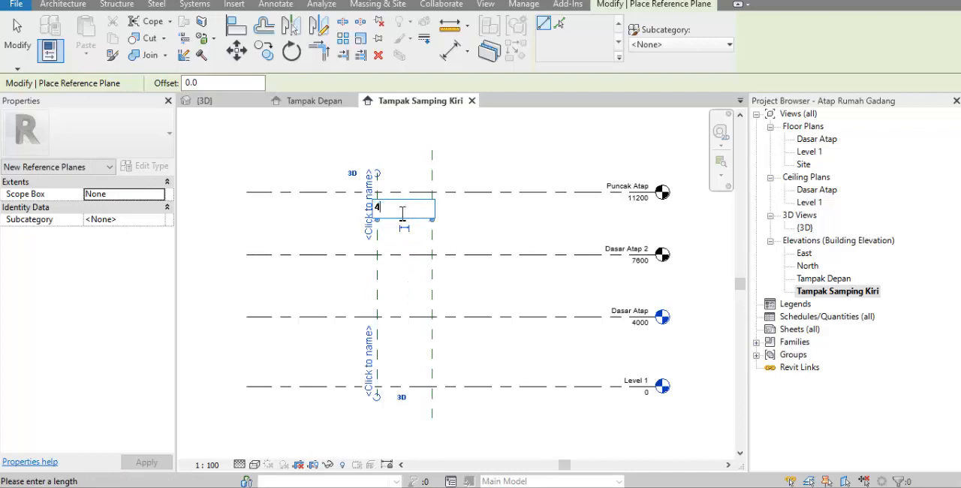
text(4000)
key(Return)
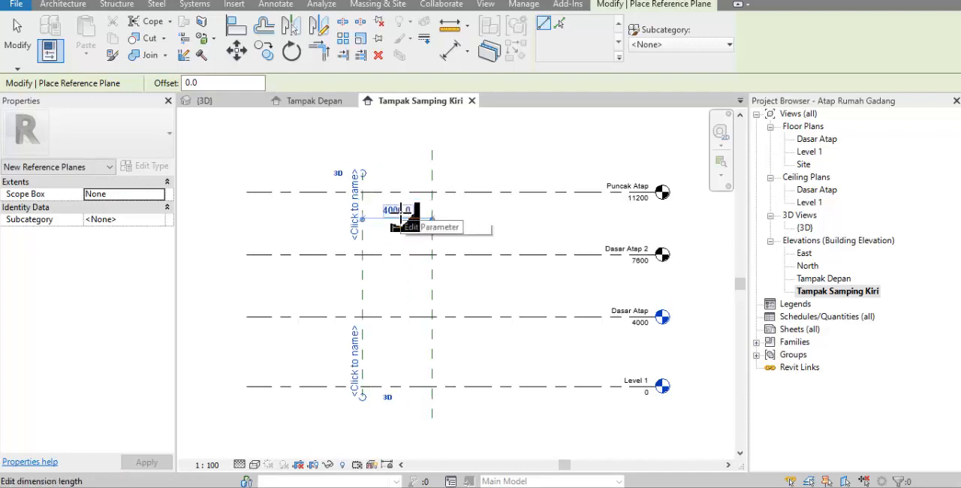
key(Escape)
key(Escape)
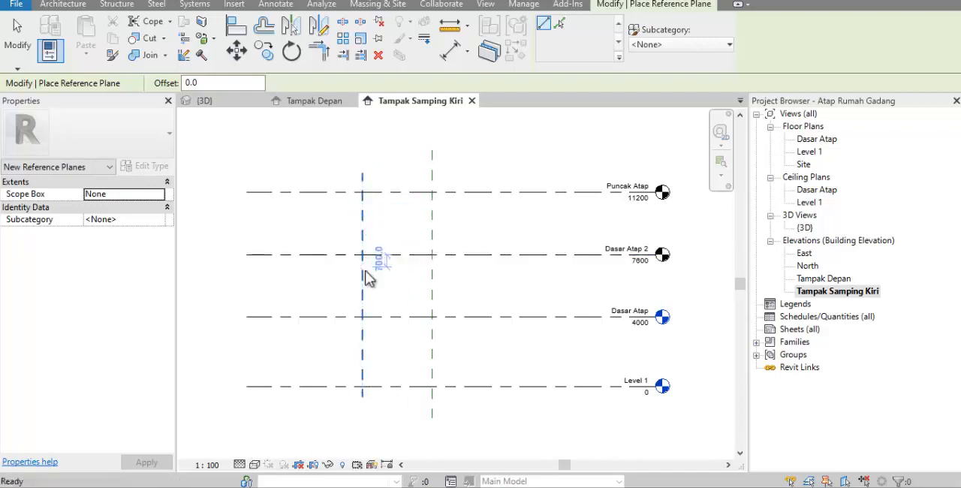
Mirror a copy of the 4000 mm offset reference plane about As Bangunan and deselect it
click(364, 283)
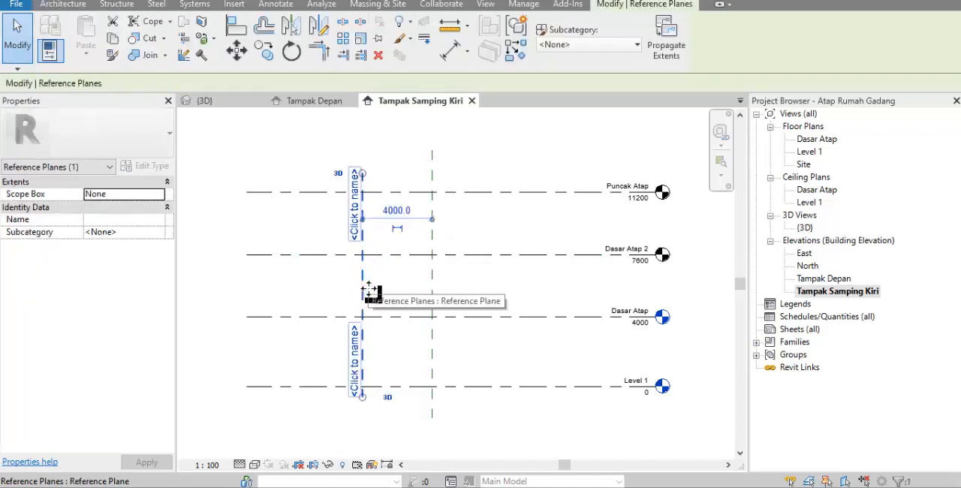
click(292, 27)
click(429, 172)
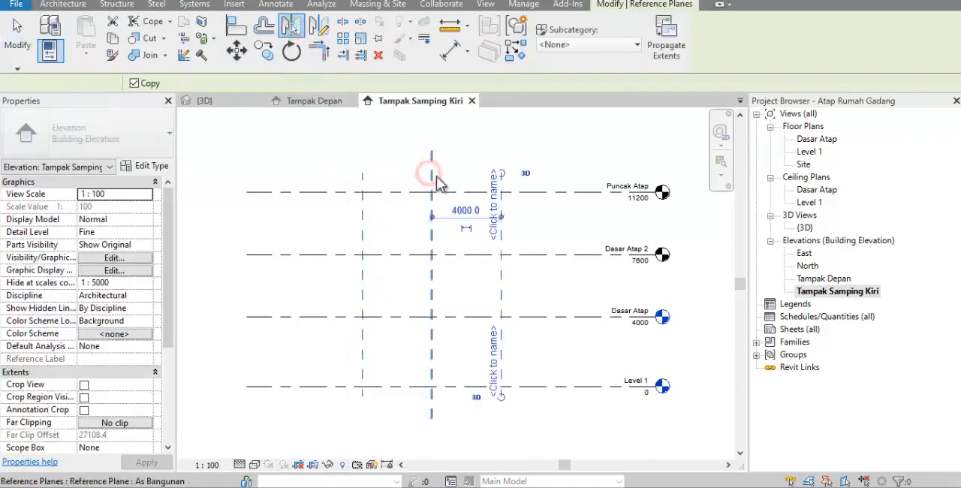
click(483, 144)
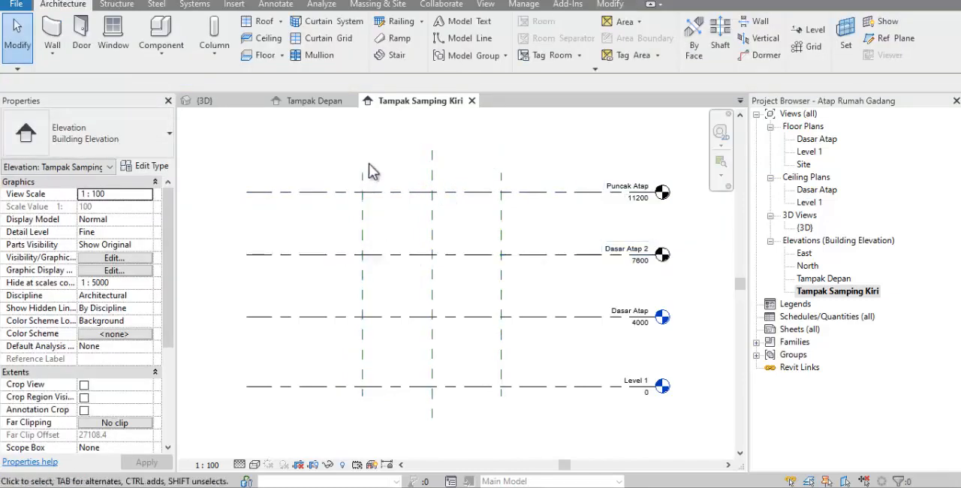
Create an in-place mass with the name Mass 1
click(382, 5)
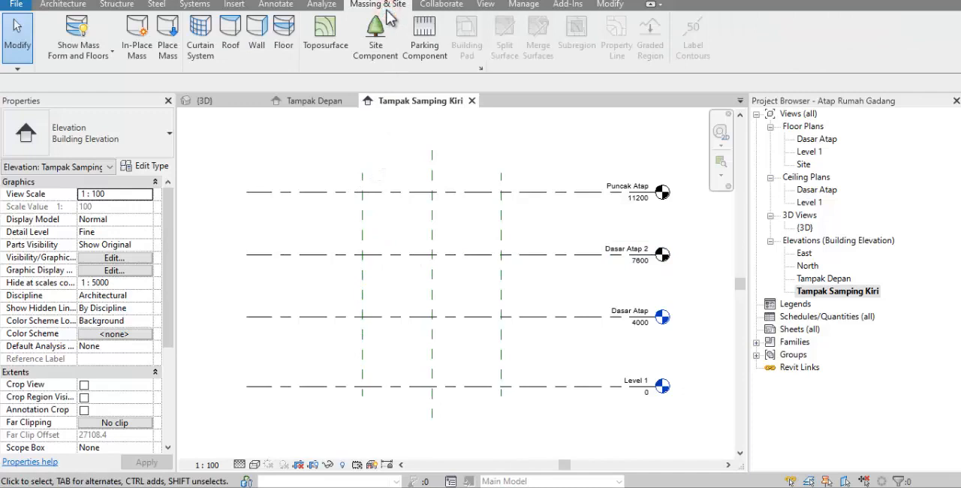
click(137, 41)
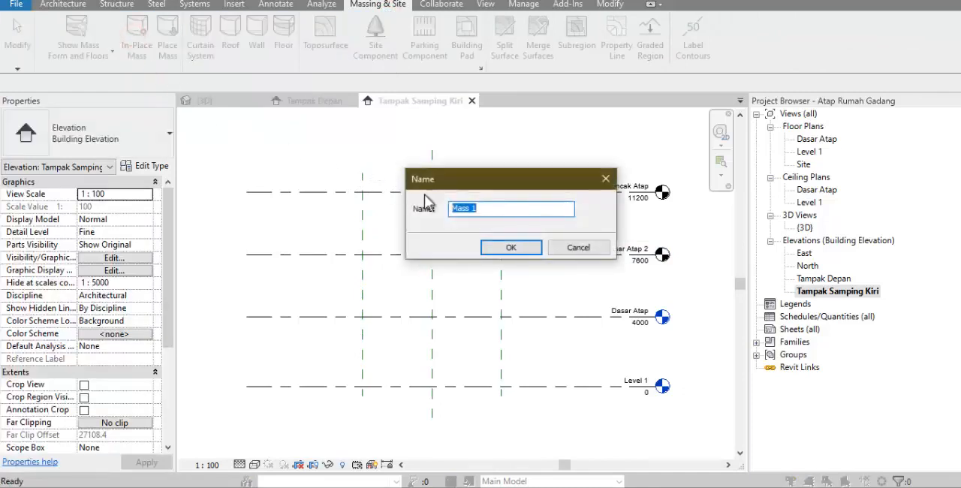
click(524, 250)
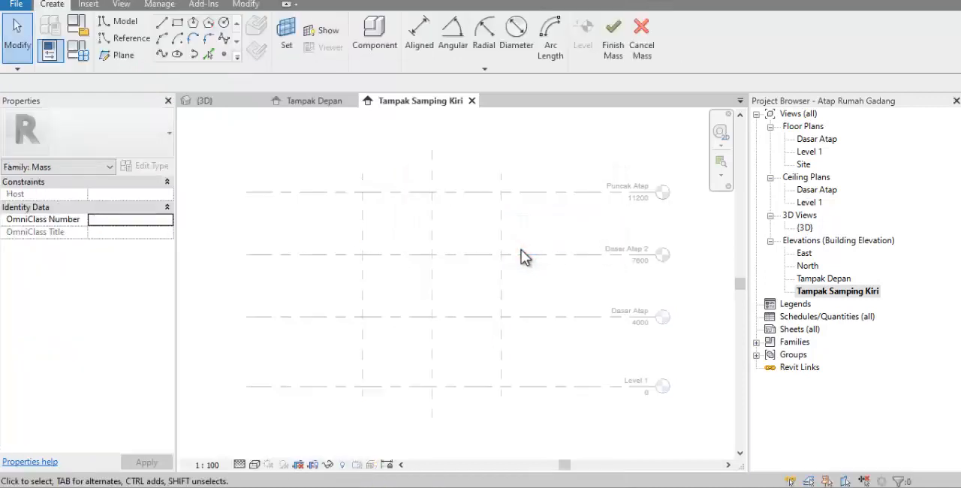
Begin a start-end-radius arc model line in the mass with Grid : 1 as its work plane
click(162, 39)
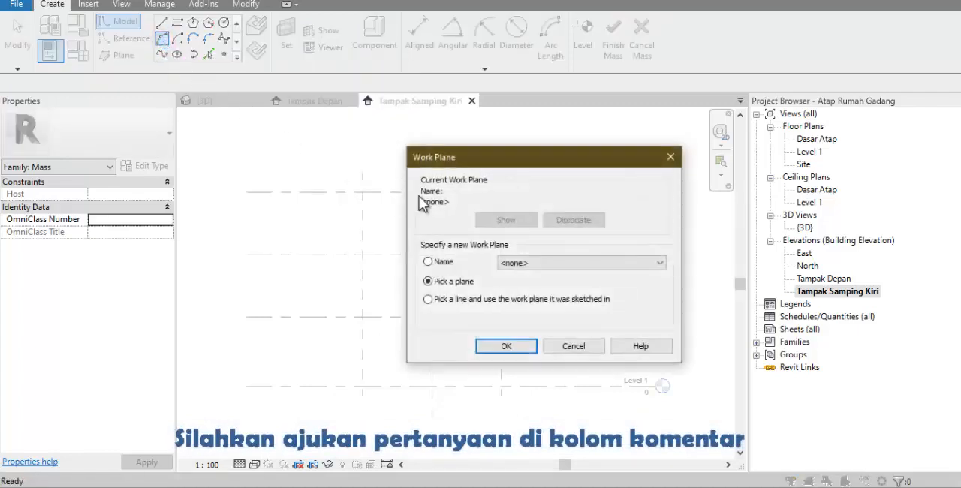
click(587, 267)
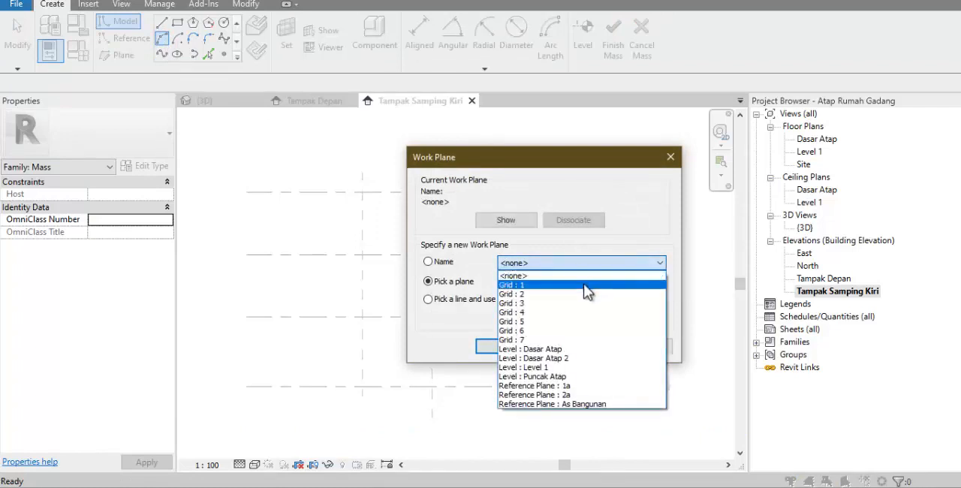
click(583, 285)
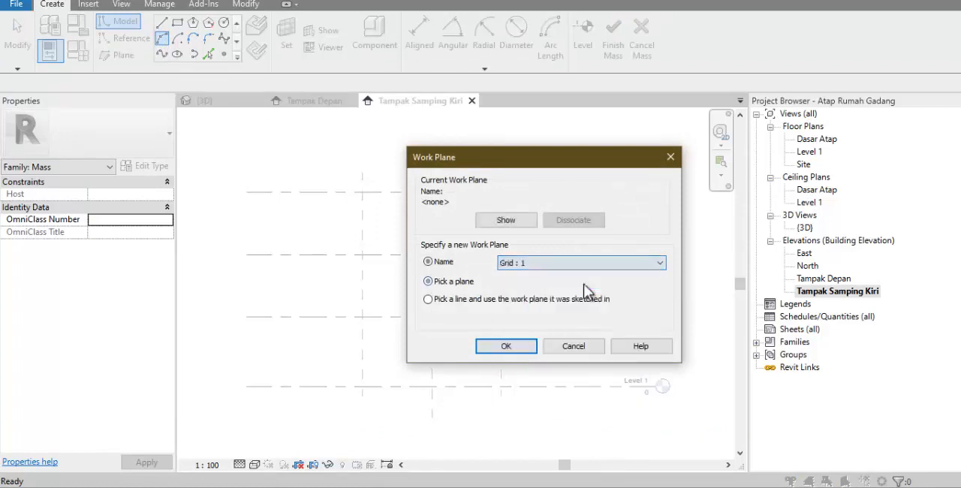
click(527, 347)
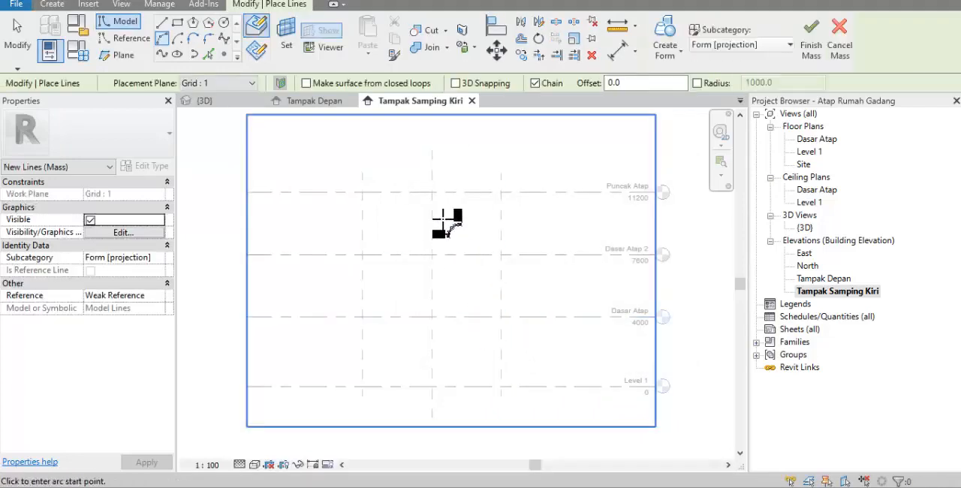
Sketch an arc of radius about 11853 mm from As Bangunan, 1000 mm above Puncak Atap, to Dasar Atap at the left reference plane
click(433, 194)
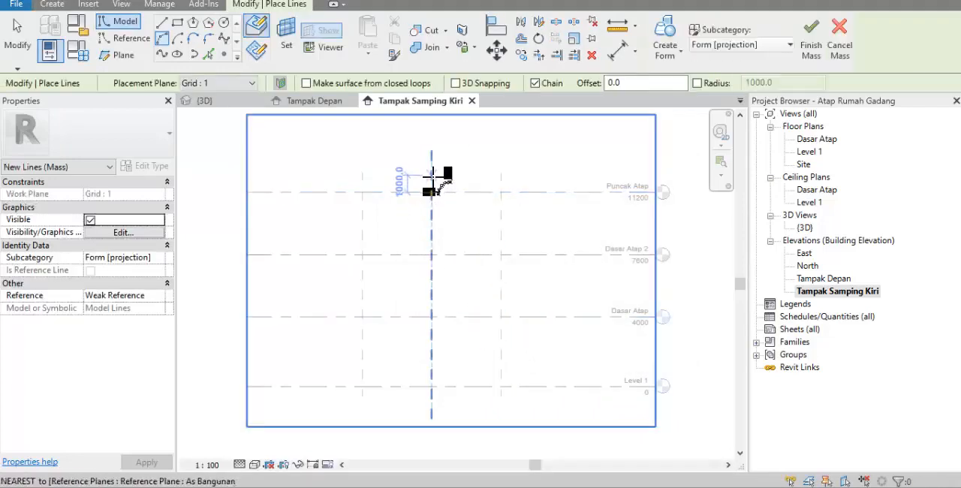
click(432, 175)
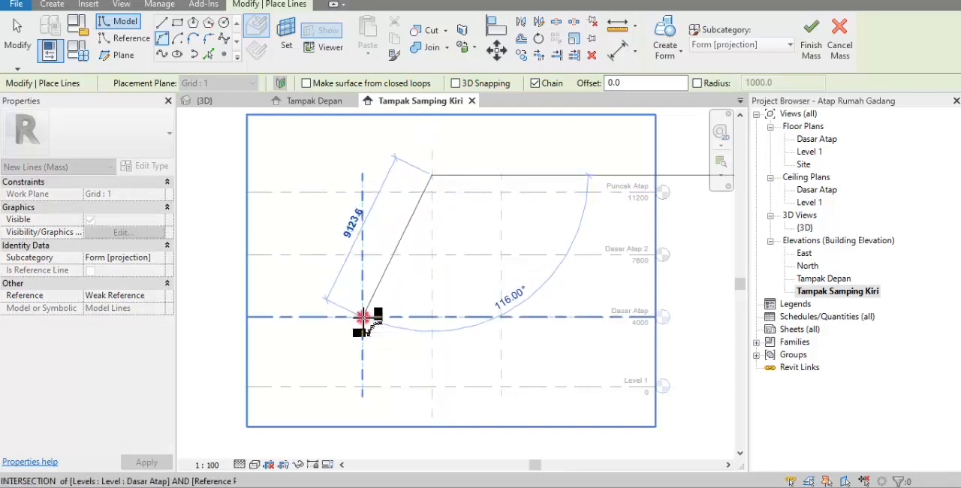
click(362, 316)
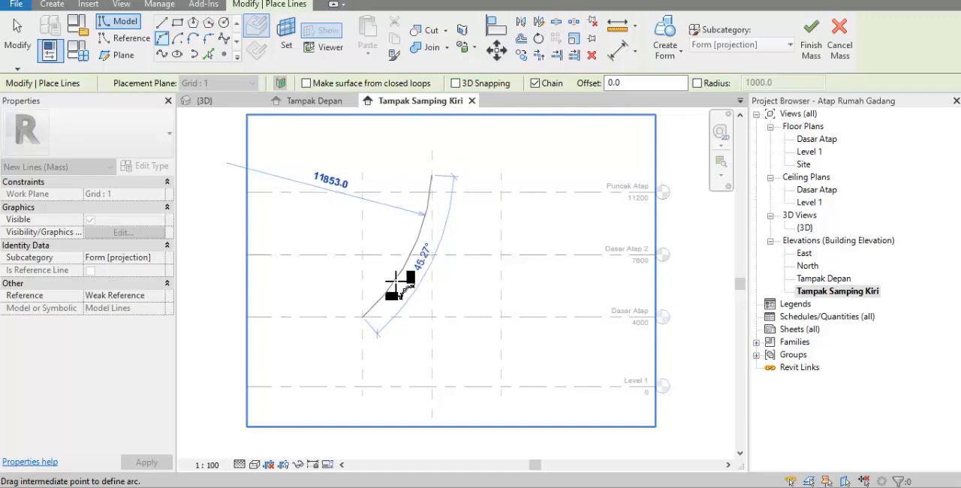
click(395, 280)
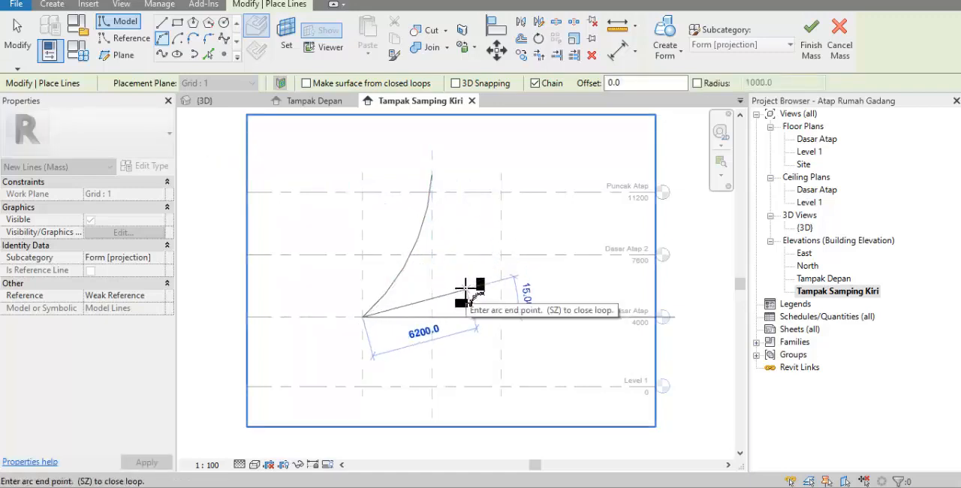
key(Escape)
key(Escape)
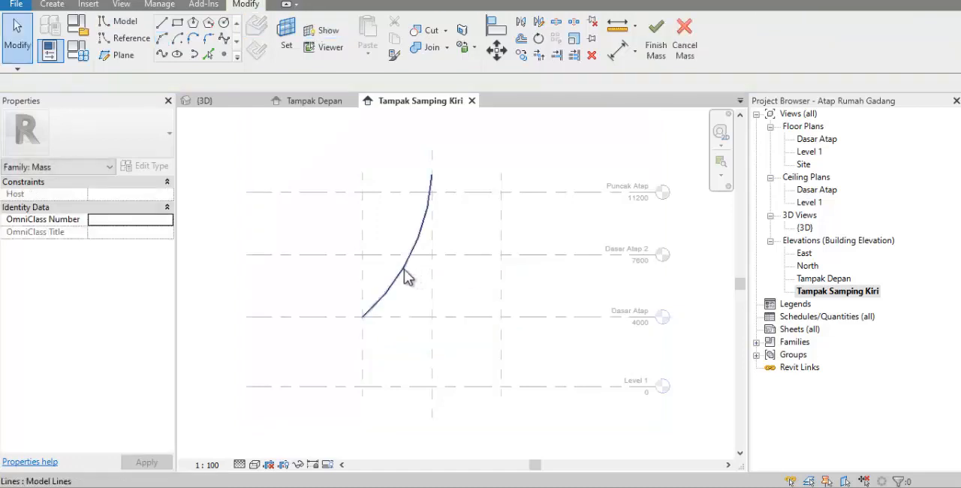
Mirror a copy of the roof arc about the As Bangunan reference plane and deselect it
click(405, 271)
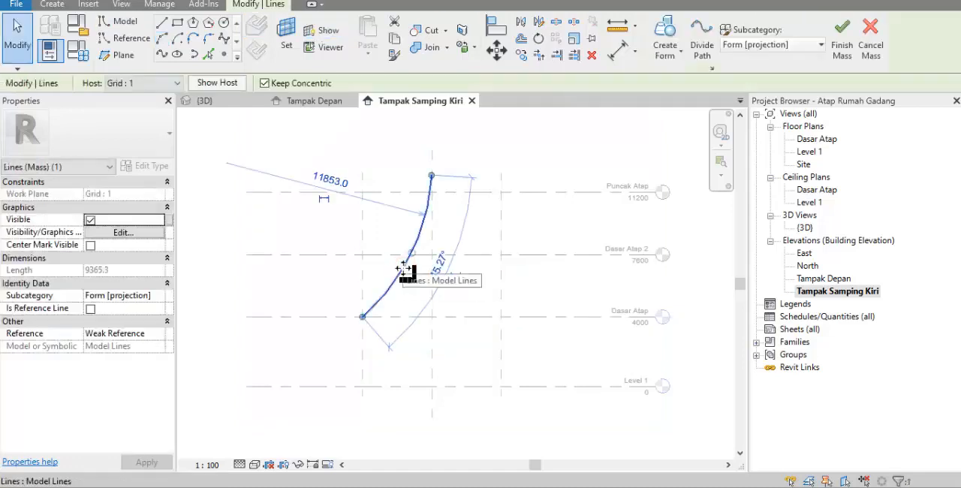
key(m)
key(m)
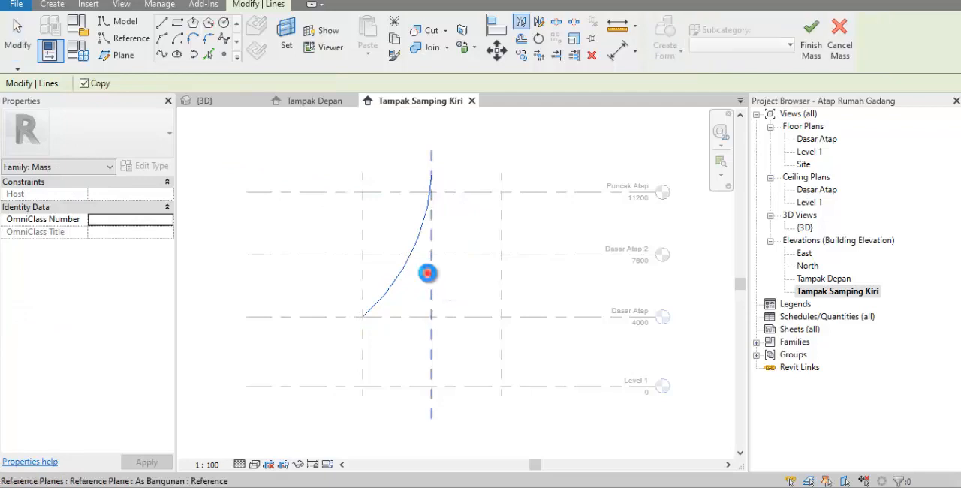
click(430, 273)
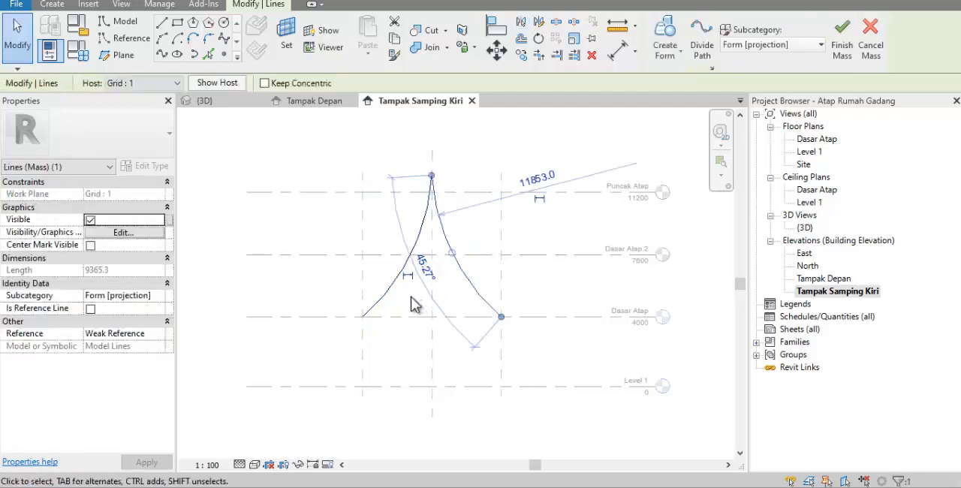
click(411, 299)
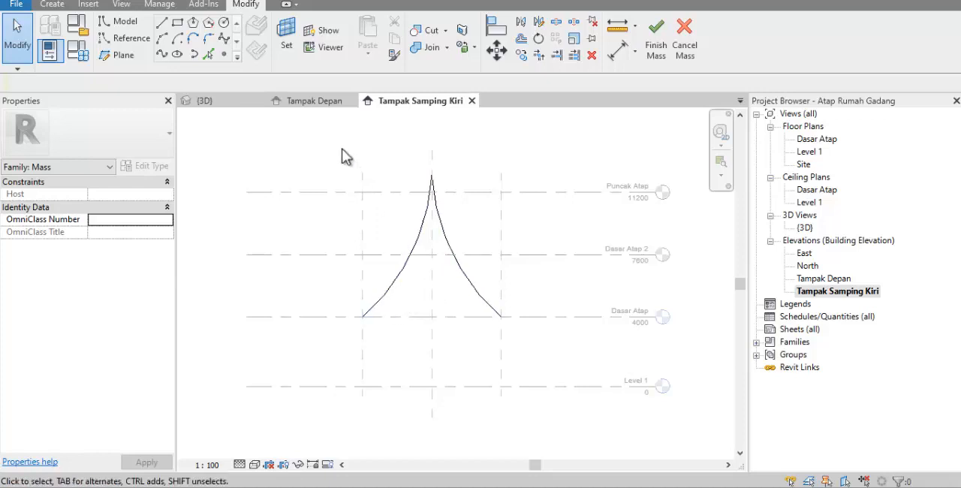
Set Reference Plane : 1a as the work plane for the next roof profile
click(291, 47)
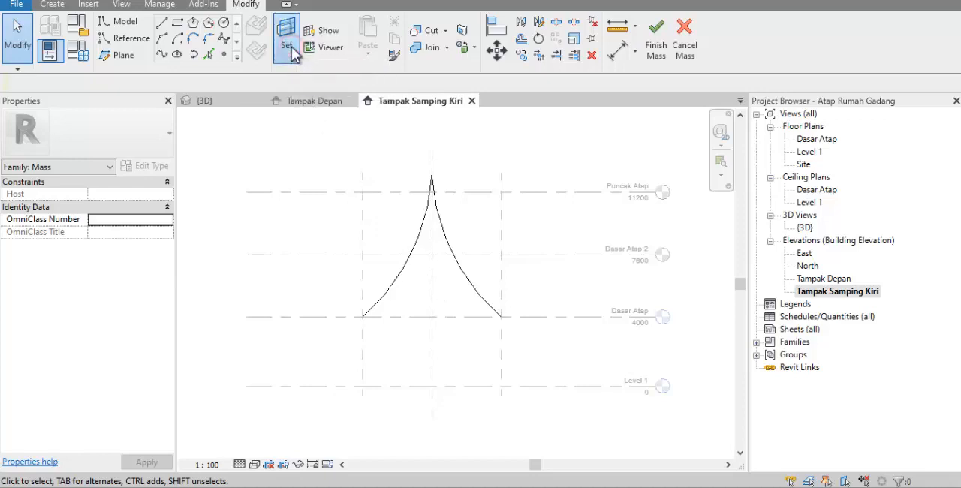
click(508, 262)
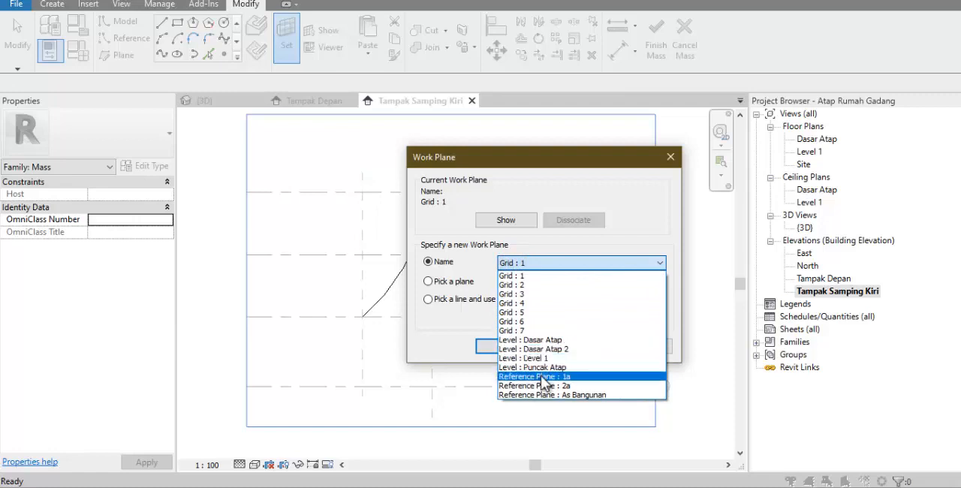
click(546, 377)
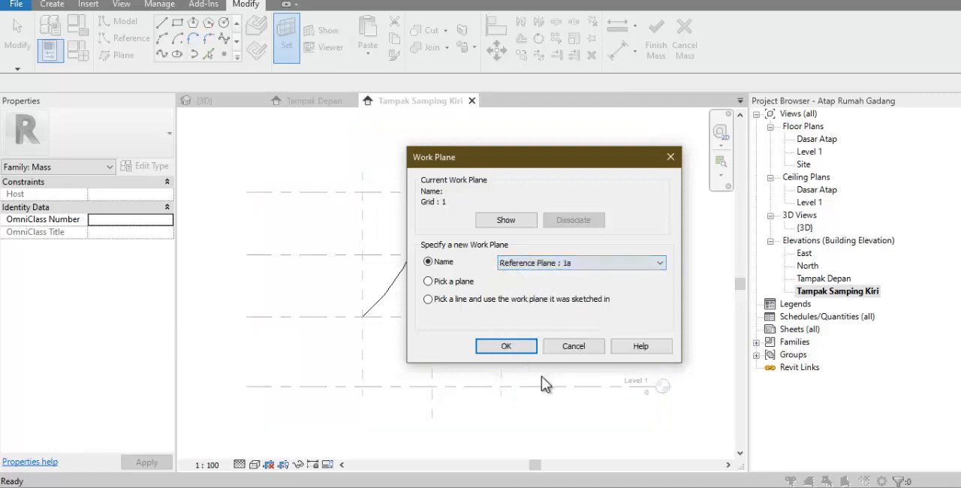
click(517, 347)
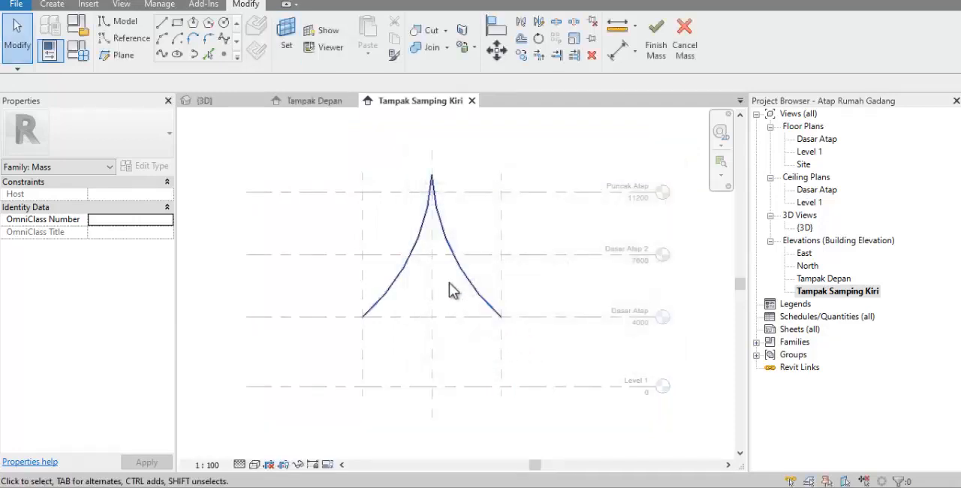
Sketch a start-end-radius arc of radius about 14173 mm from As Bangunan, above Dasar Atap 2, to the left reference plane just below Dasar Atap
click(162, 39)
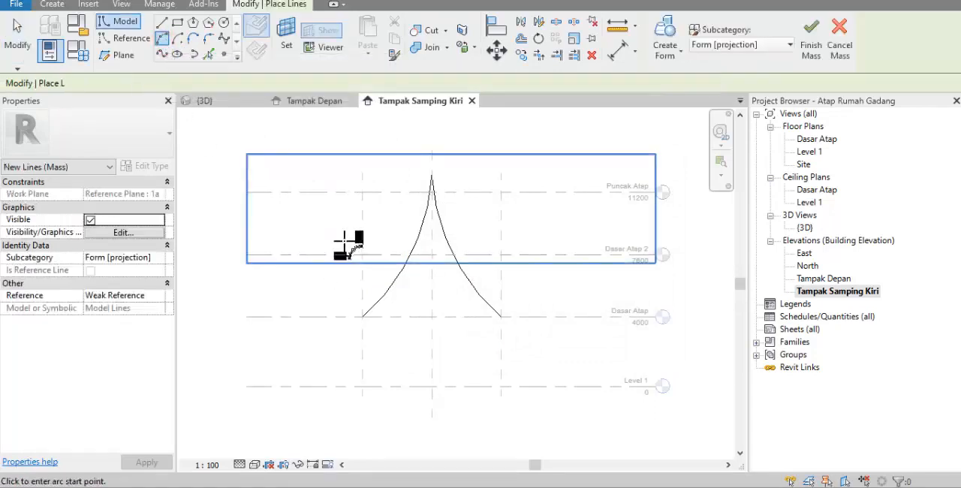
scroll(444, 330, up, 2)
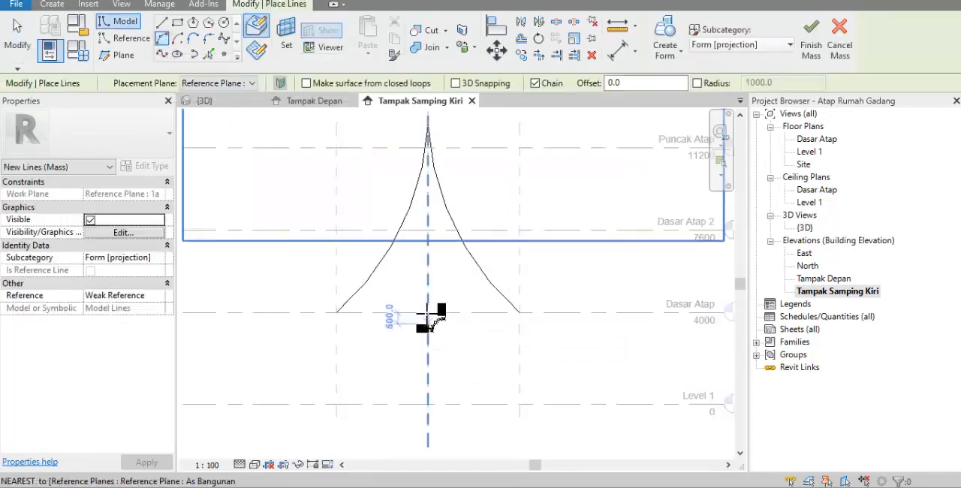
click(428, 204)
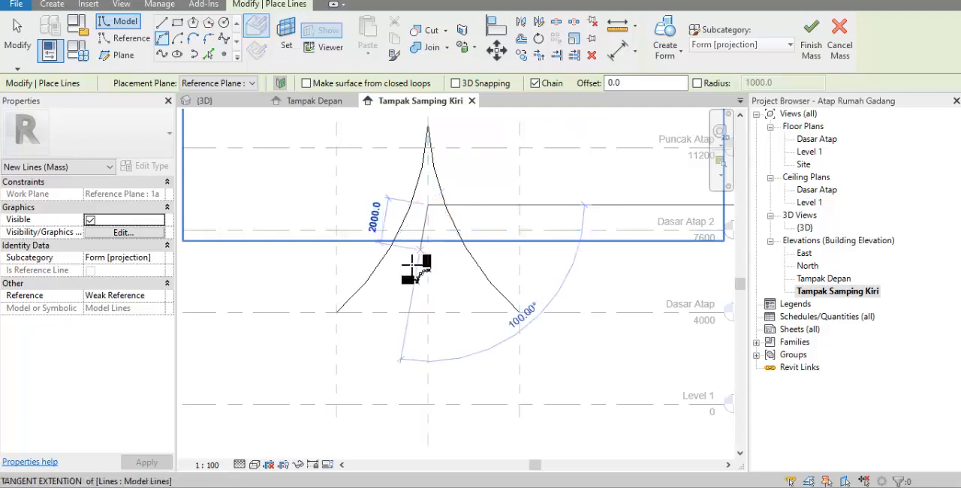
scroll(351, 315, up, 3)
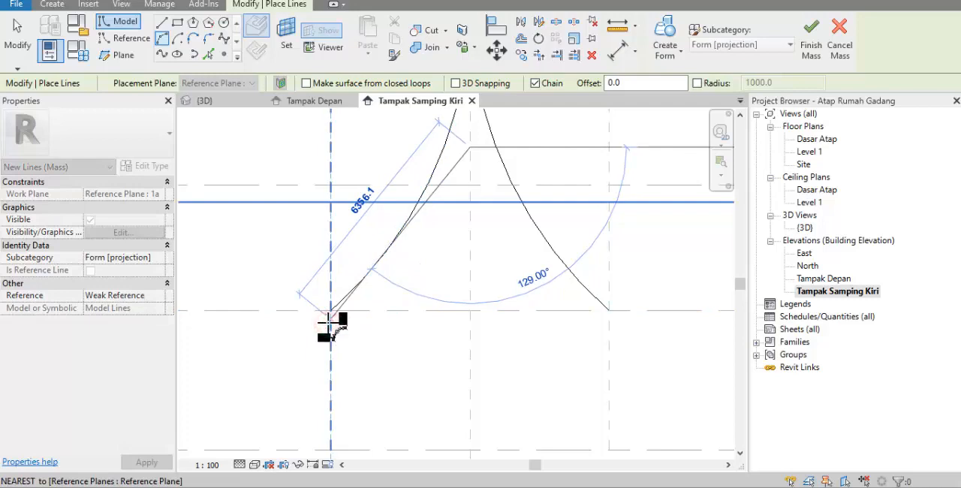
click(330, 319)
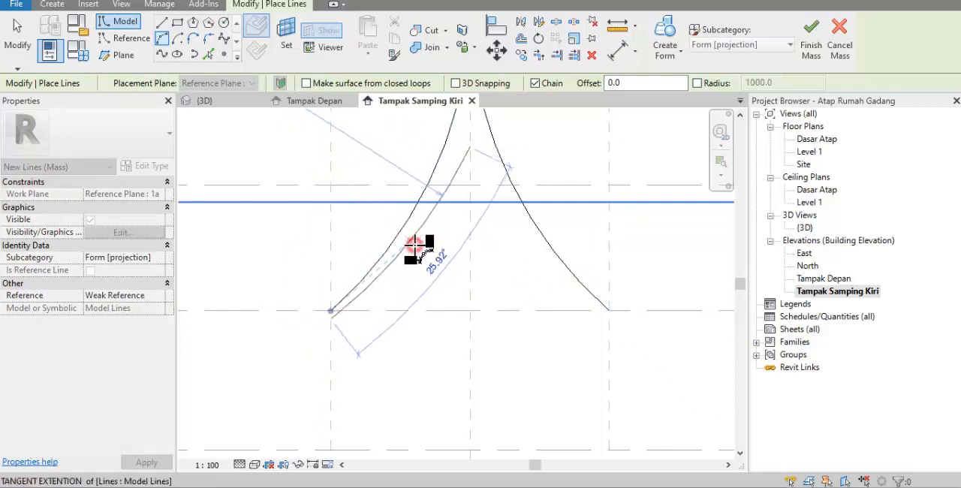
click(415, 244)
key(Escape)
key(Escape)
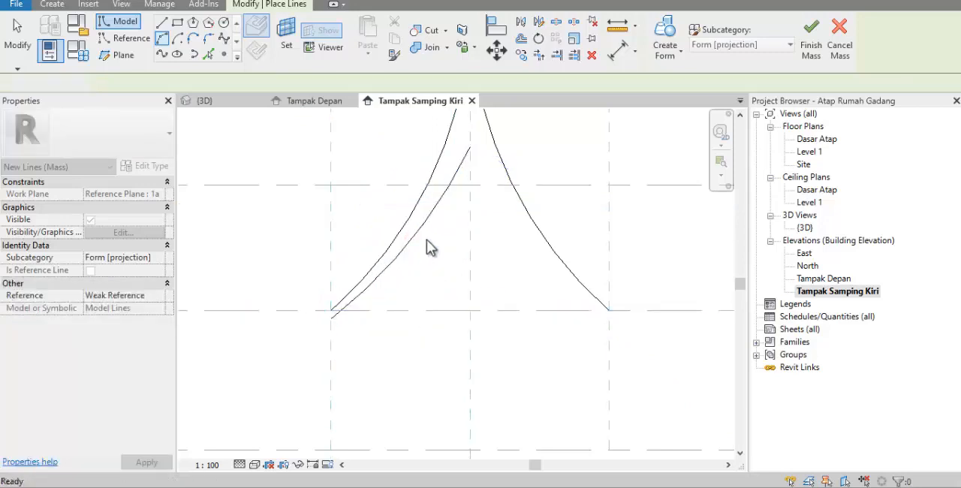
Mirror a copy of the plane 1a roof arc about the As Bangunan reference plane and deselect it
click(424, 231)
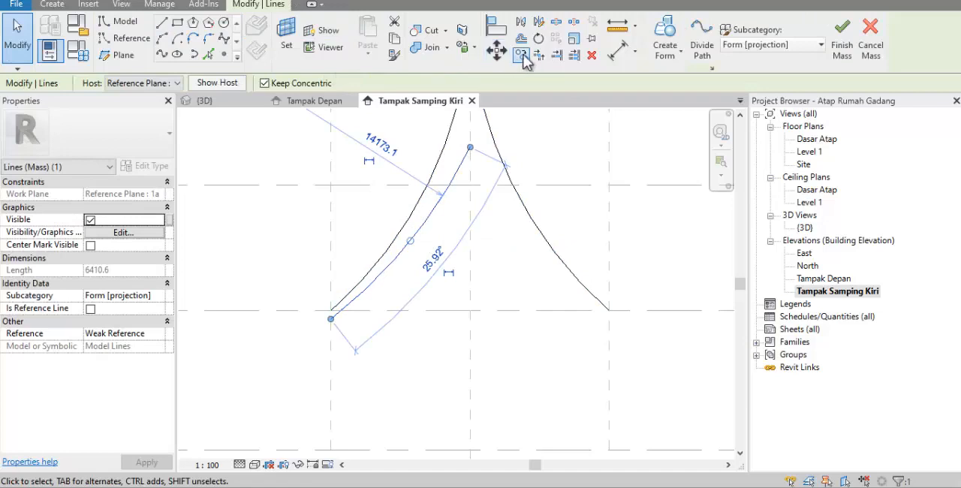
click(523, 23)
click(470, 227)
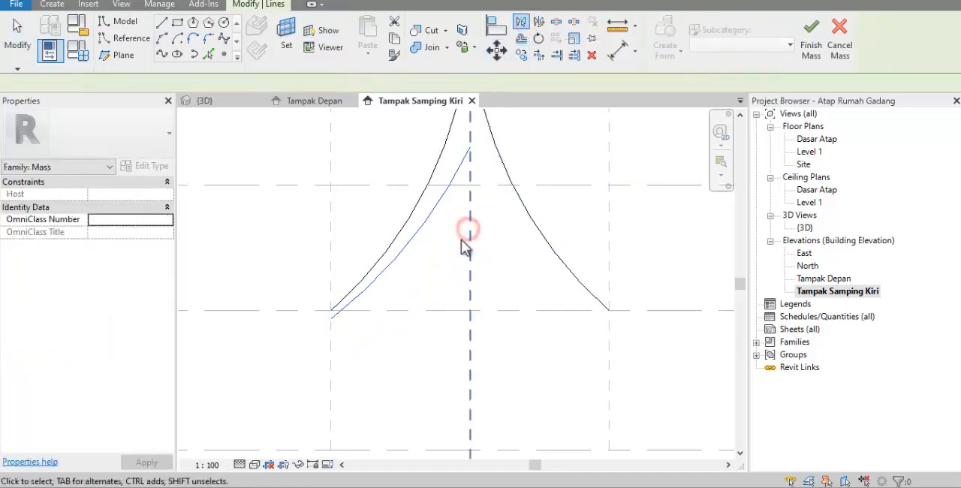
click(527, 129)
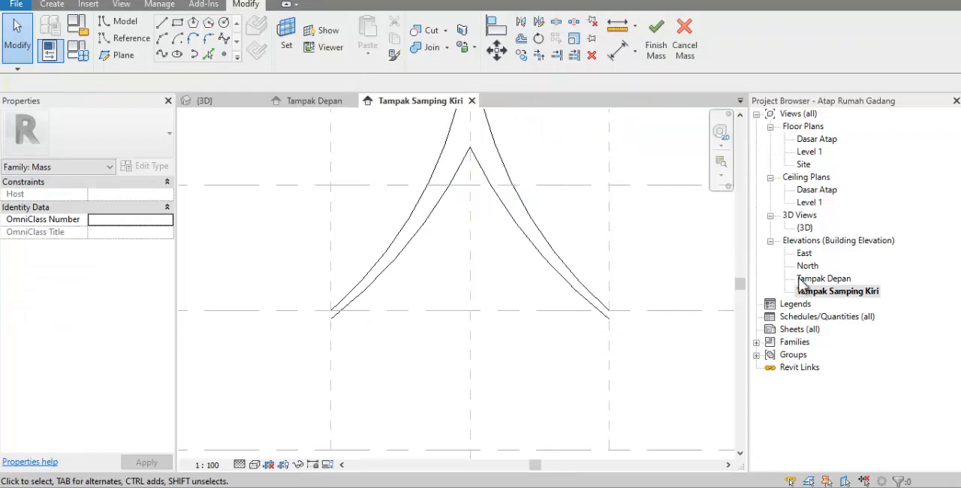
Check the profile positions in the Tampak Depan elevation, return to Tampak Samping Kiri and set Grid : 2 as the work plane
double_click(824, 279)
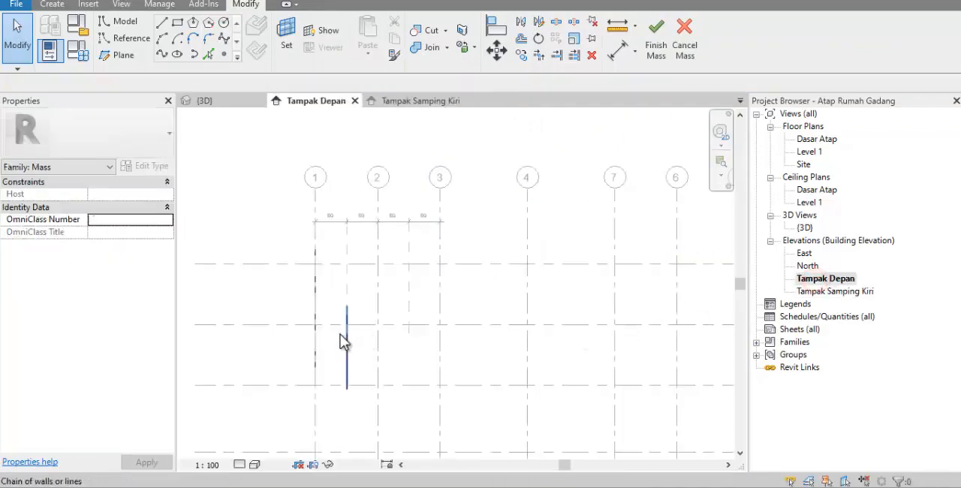
scroll(340, 335, up, 2)
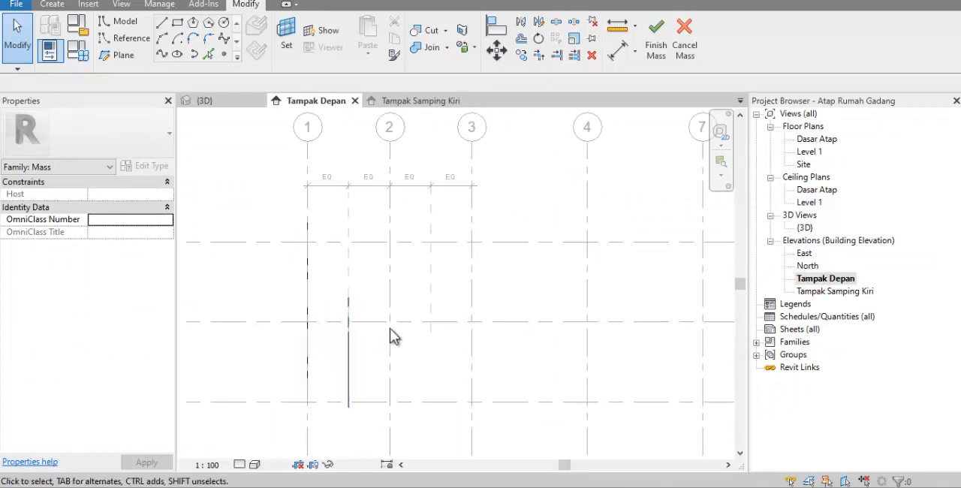
double_click(871, 292)
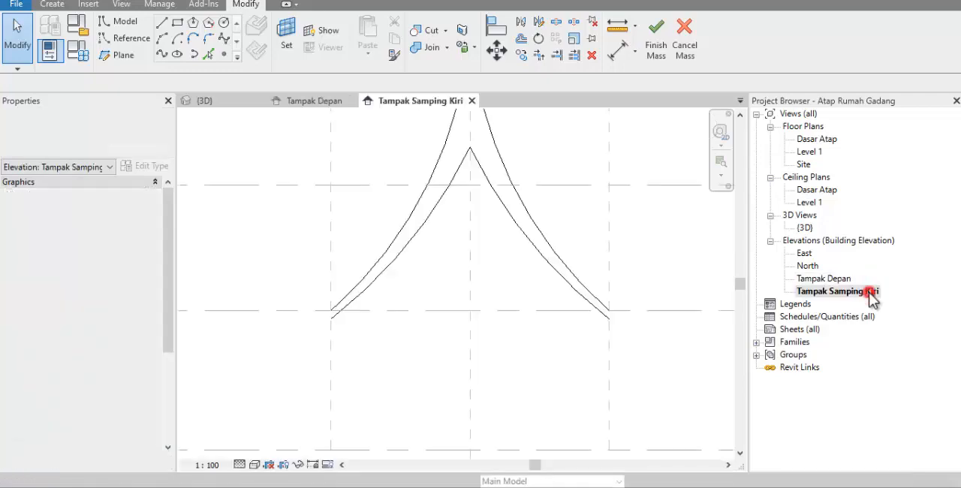
click(289, 45)
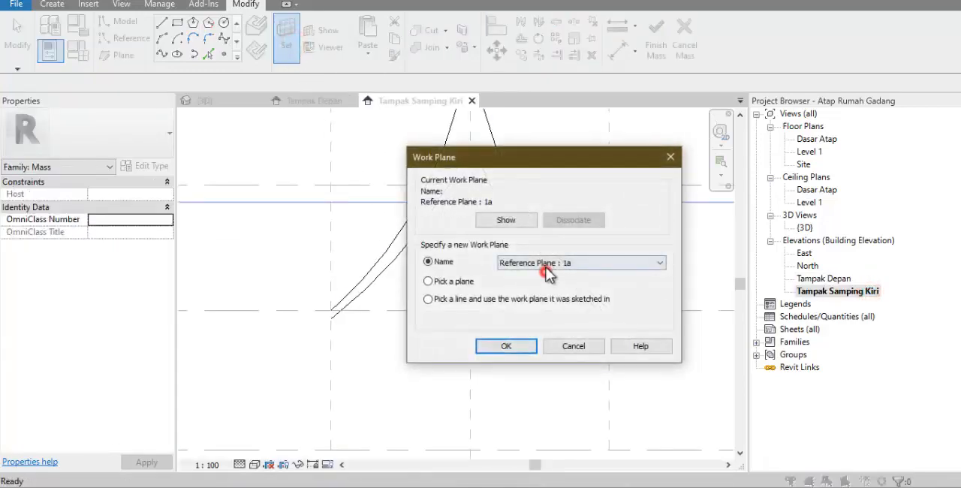
click(548, 272)
click(546, 279)
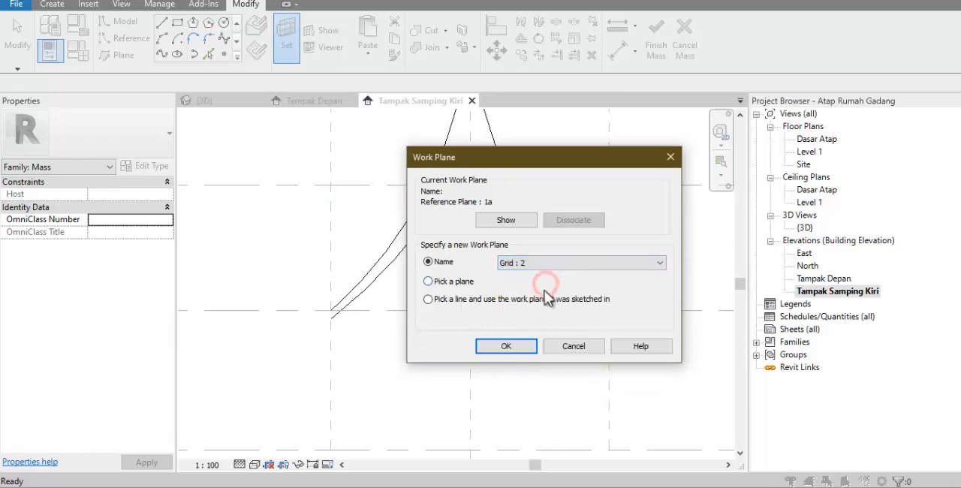
click(522, 346)
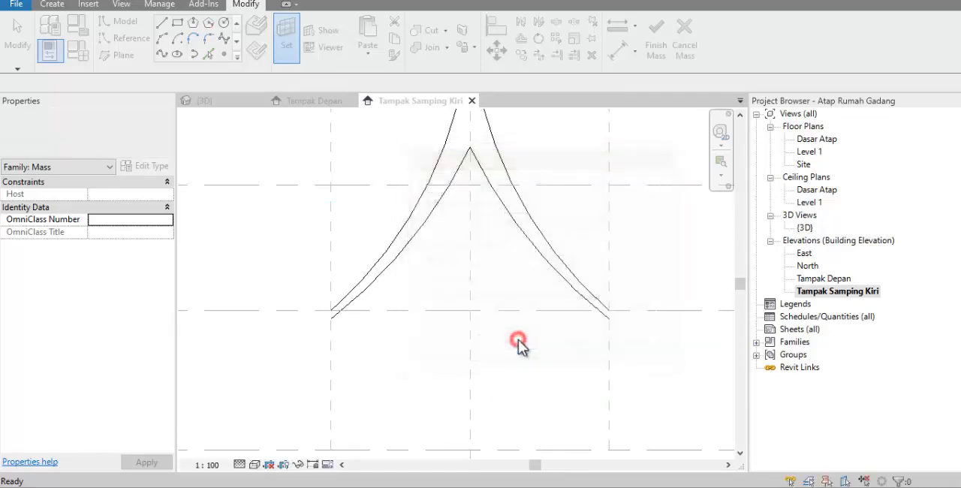
Sketch a start-end-radius arc of radius about 13321 mm from the left reference plane, below the plane 1a arc, to As Bangunan just above Dasar Atap 2
click(160, 40)
scroll(340, 328, up, 3)
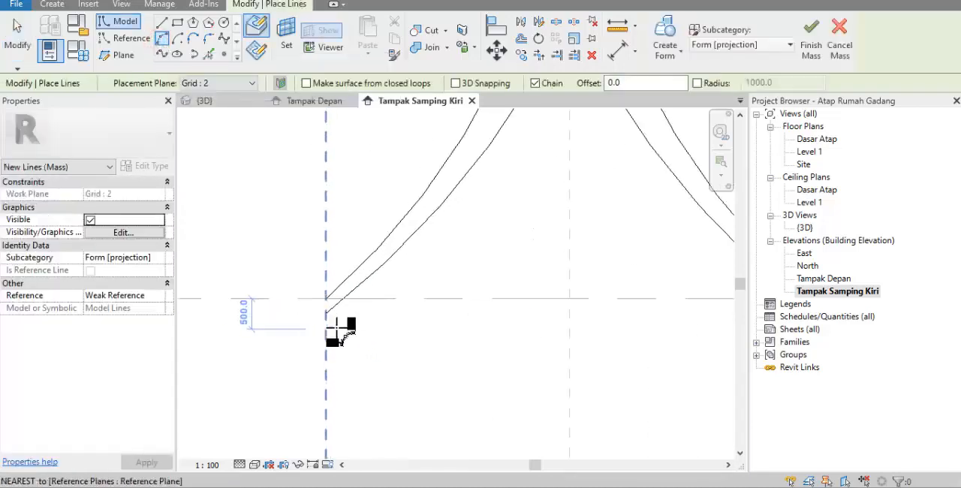
scroll(330, 323, up, 1)
click(325, 322)
scroll(296, 337, down, 3)
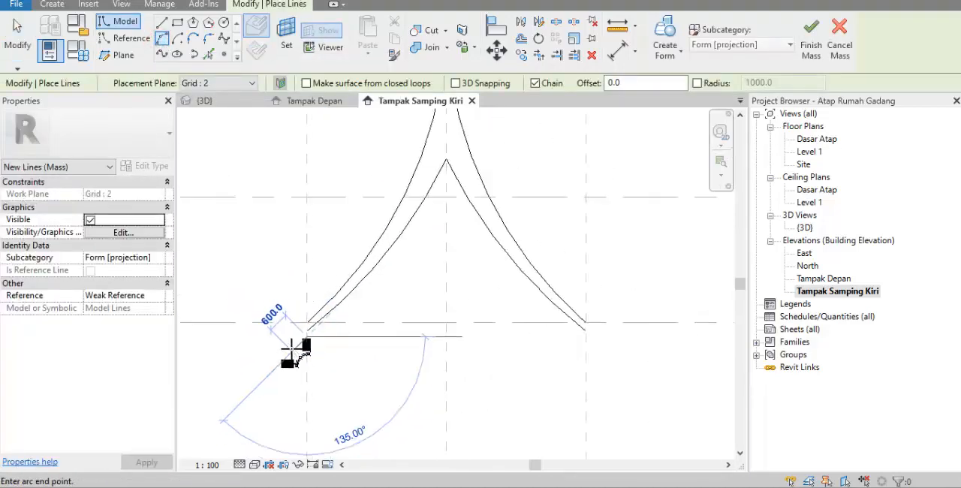
scroll(441, 198, up, 3)
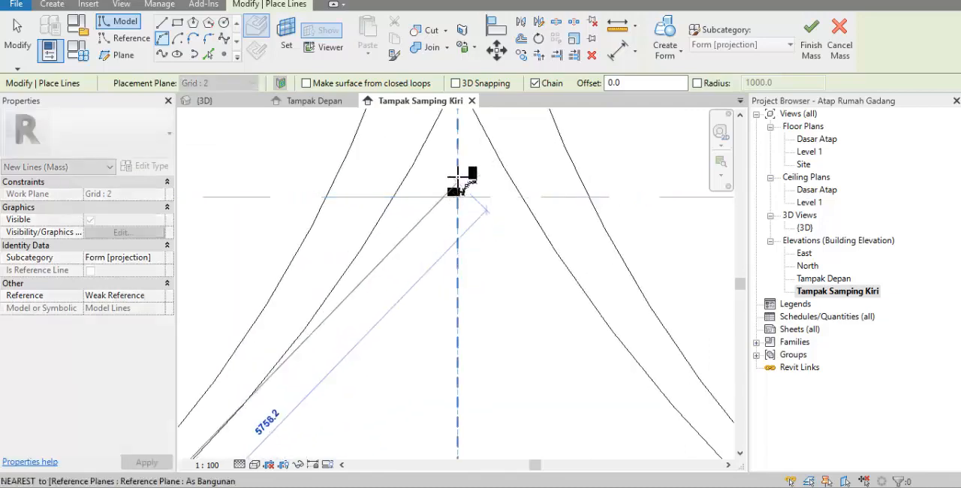
click(457, 184)
scroll(428, 221, down, 3)
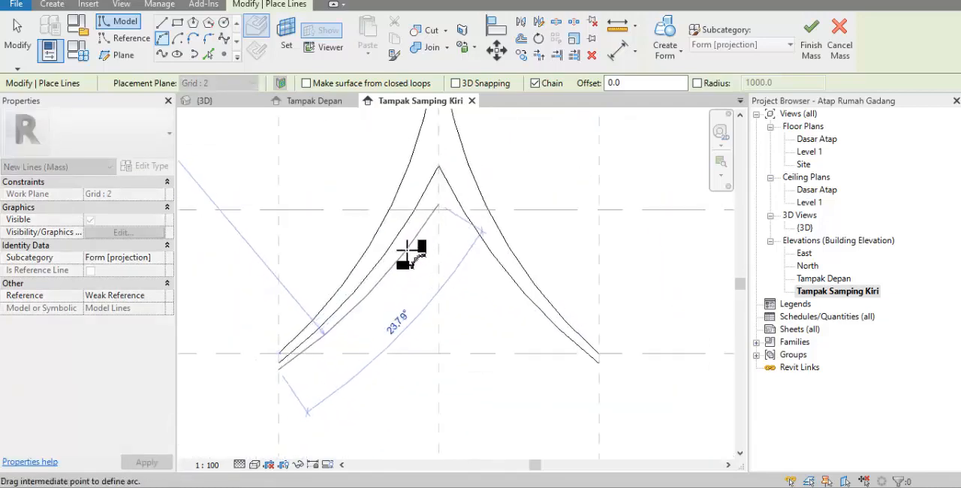
scroll(379, 291, up, 1)
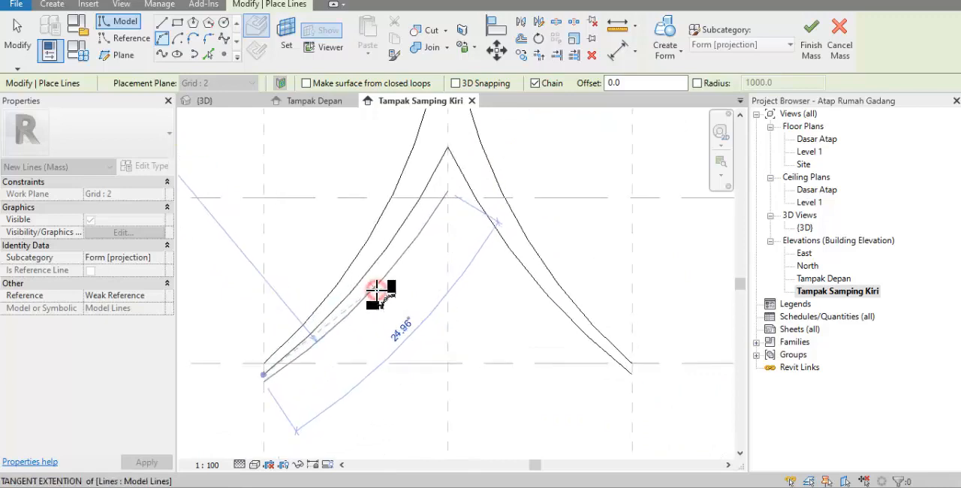
click(376, 289)
key(Escape)
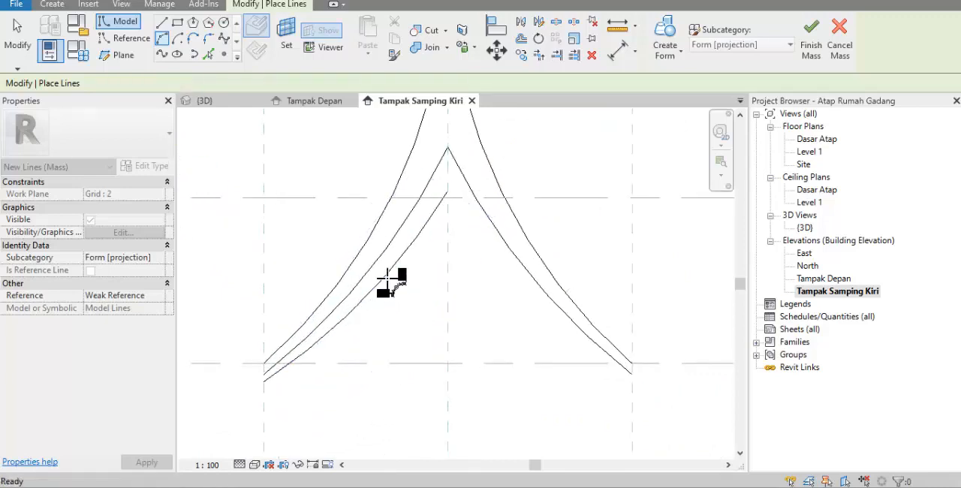
key(Escape)
Mirror a copy of the grid 2 roof arc about the As Bangunan reference plane
click(389, 275)
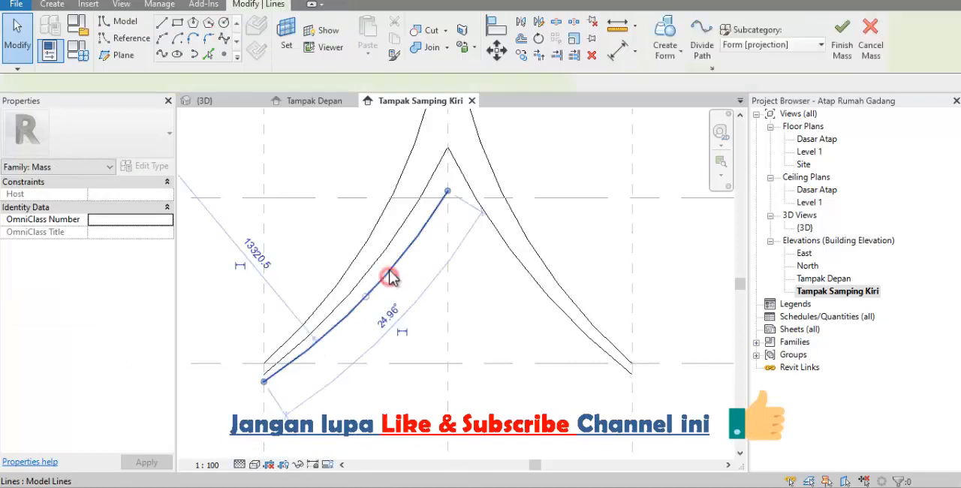
click(520, 21)
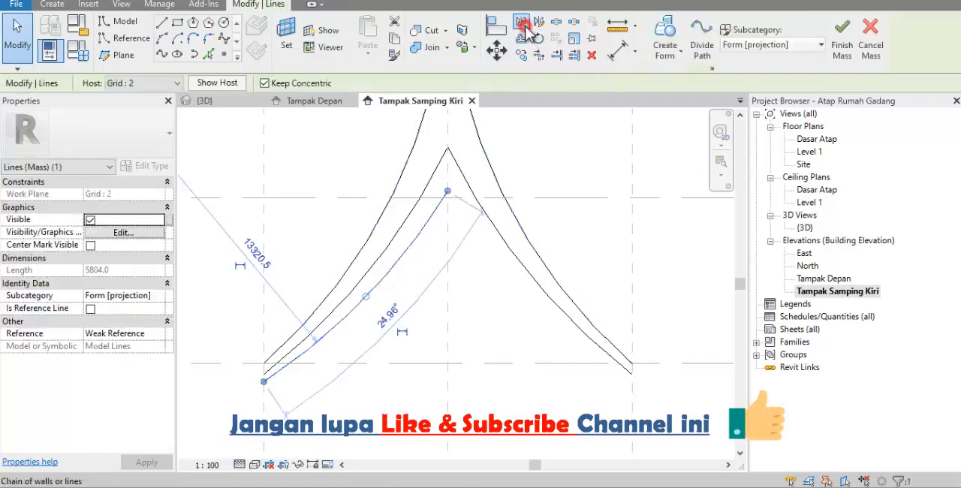
click(446, 274)
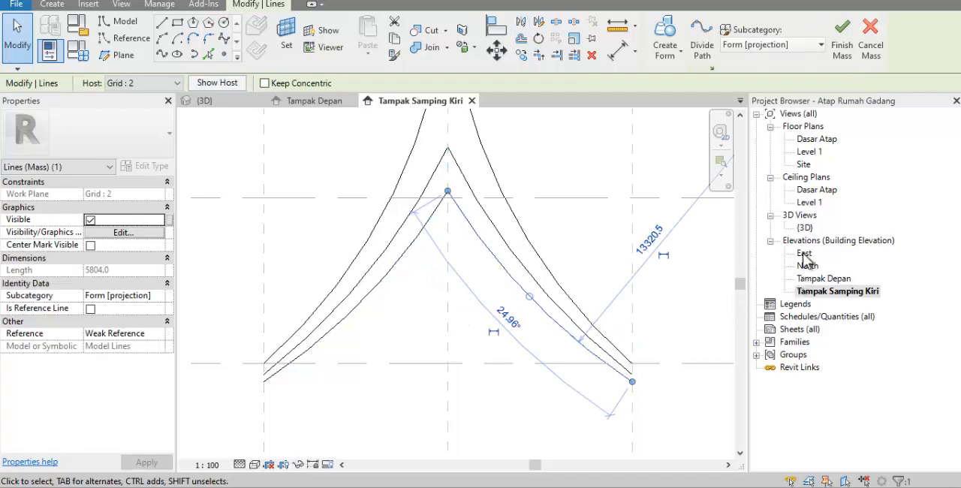
In the Tampak Depan elevation, copy a single grid 2 roof arc from grid 2 to reference plane 2a with Constrain off
double_click(808, 278)
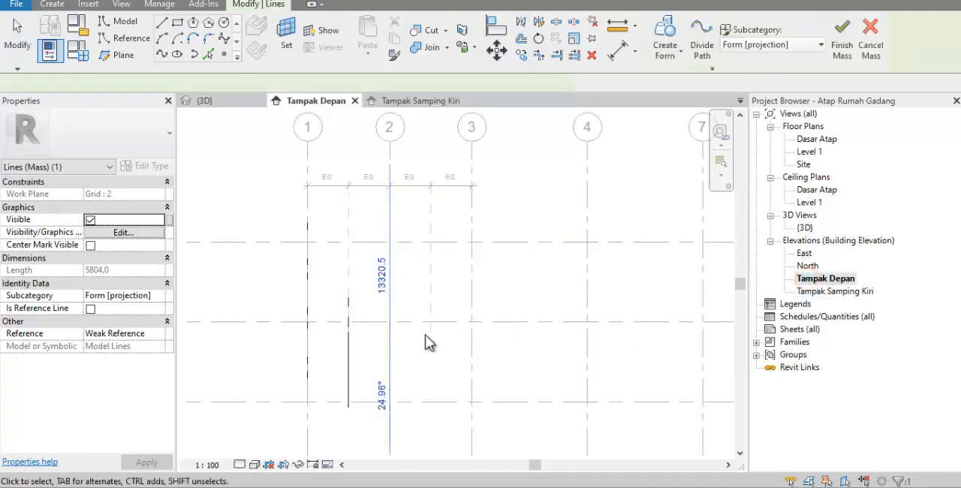
click(412, 351)
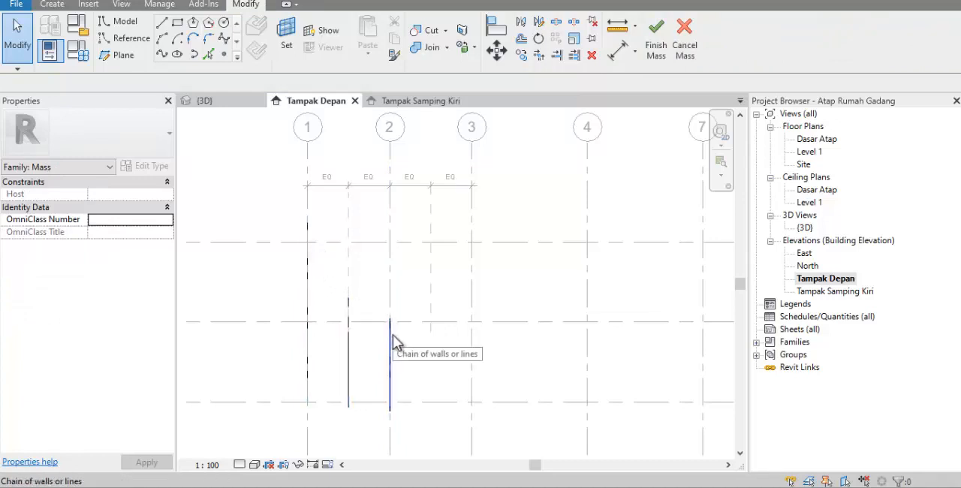
click(393, 334)
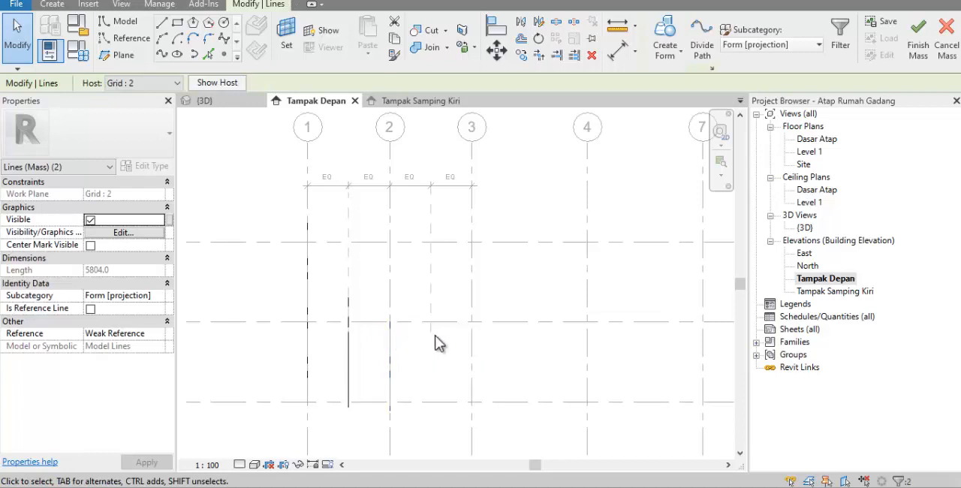
click(389, 345)
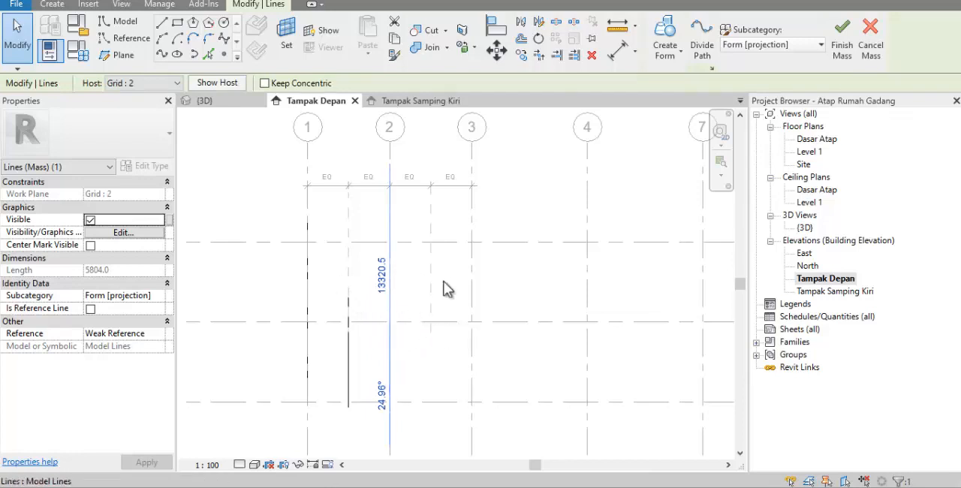
click(521, 56)
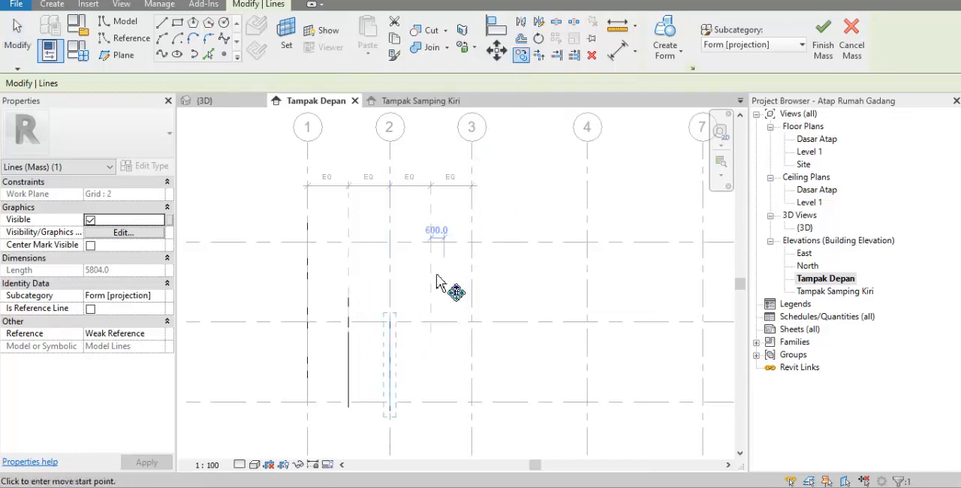
click(390, 288)
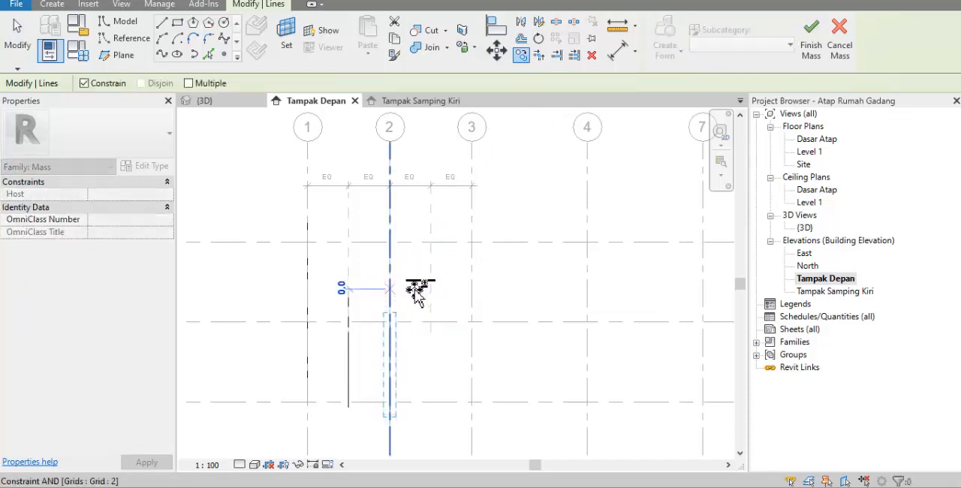
click(117, 82)
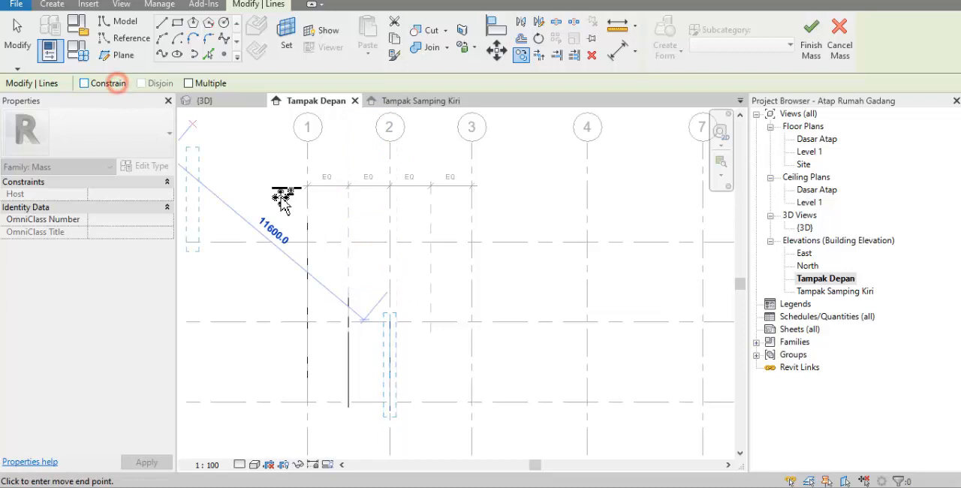
click(432, 294)
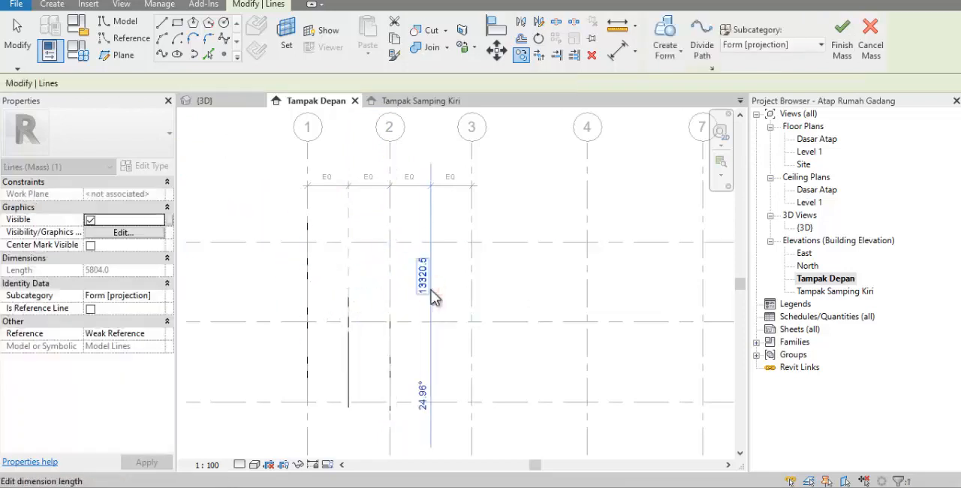
click(579, 314)
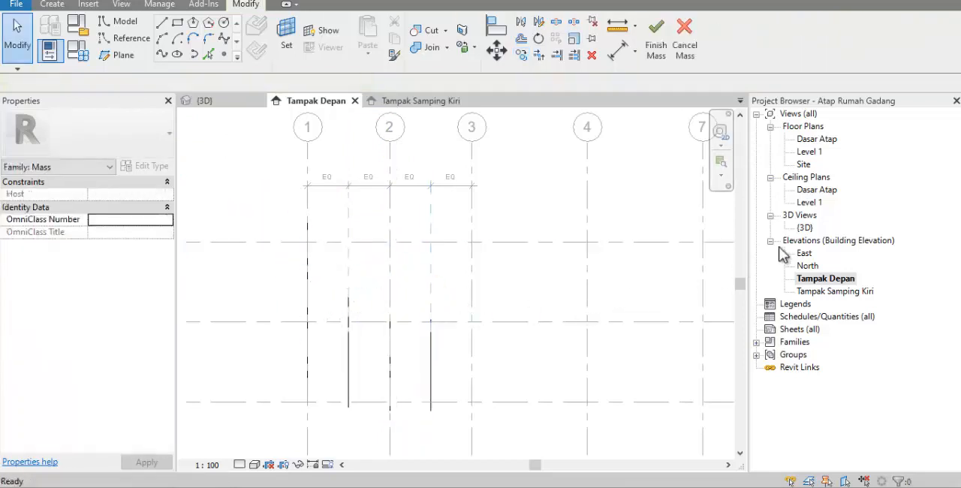
Inspect the profiles in the 3D view and delete the single arc copied to reference plane 2a
double_click(805, 227)
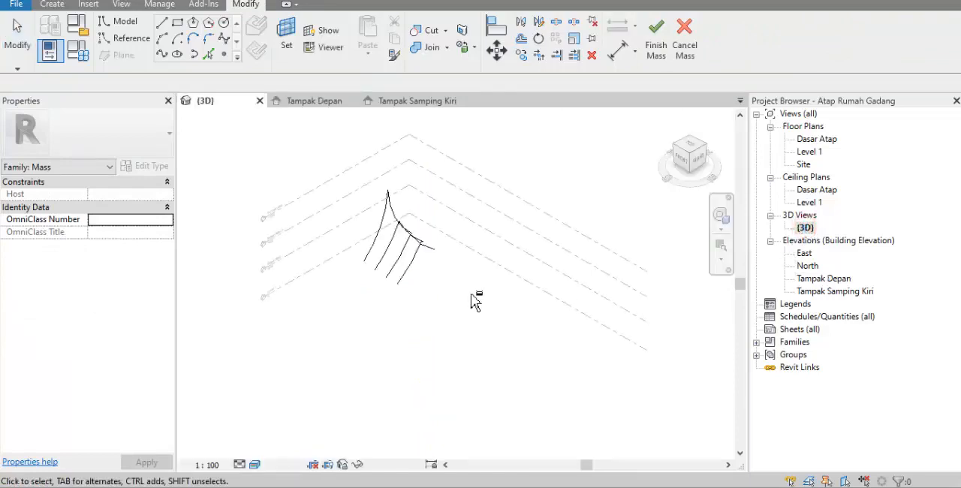
shift+middle_drag(474, 298, 407, 318)
scroll(448, 228, up, 6)
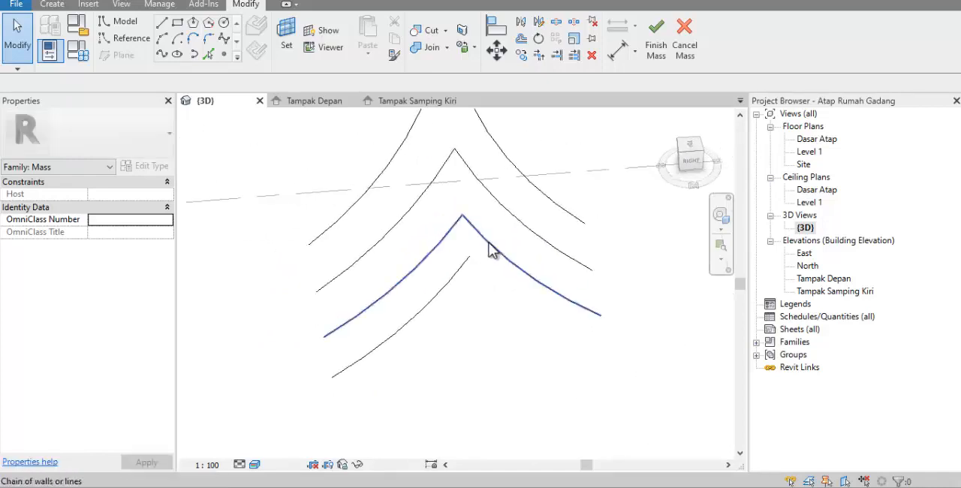
click(469, 265)
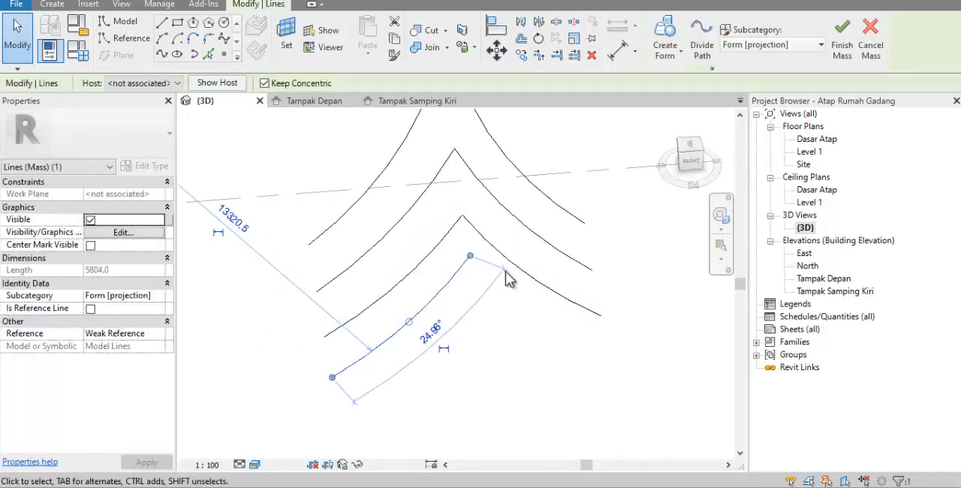
key(Delete)
Select both arcs of the grid 2 profile as a chain and copy them in Tampak Depan from grid 2 to reference plane 2a
key(Tab)
click(497, 254)
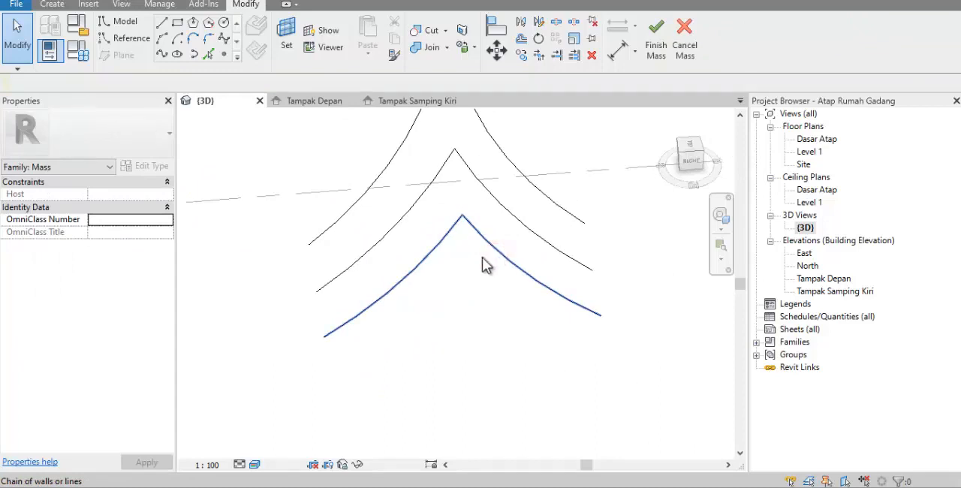
click(611, 306)
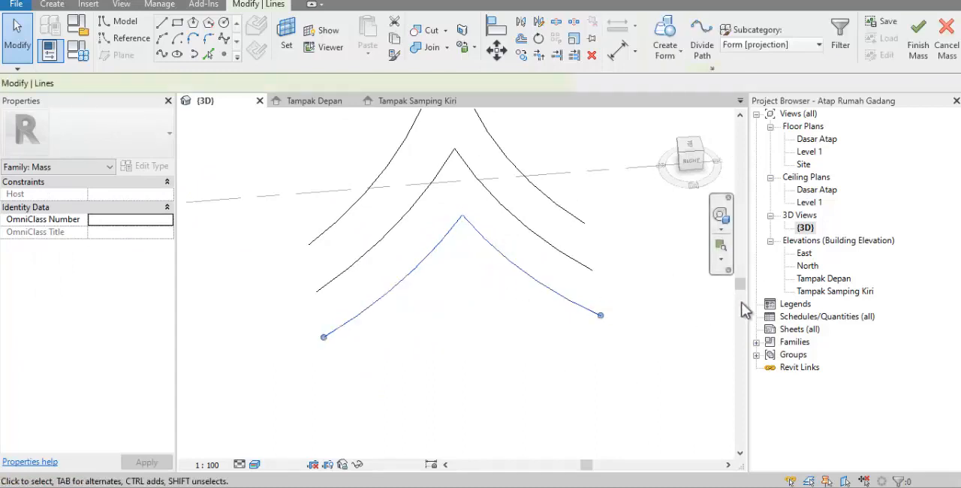
double_click(825, 279)
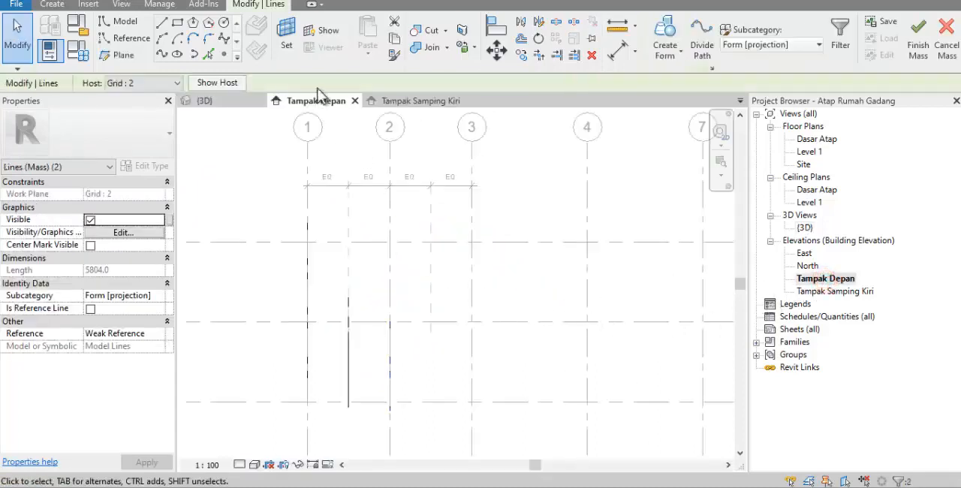
click(521, 55)
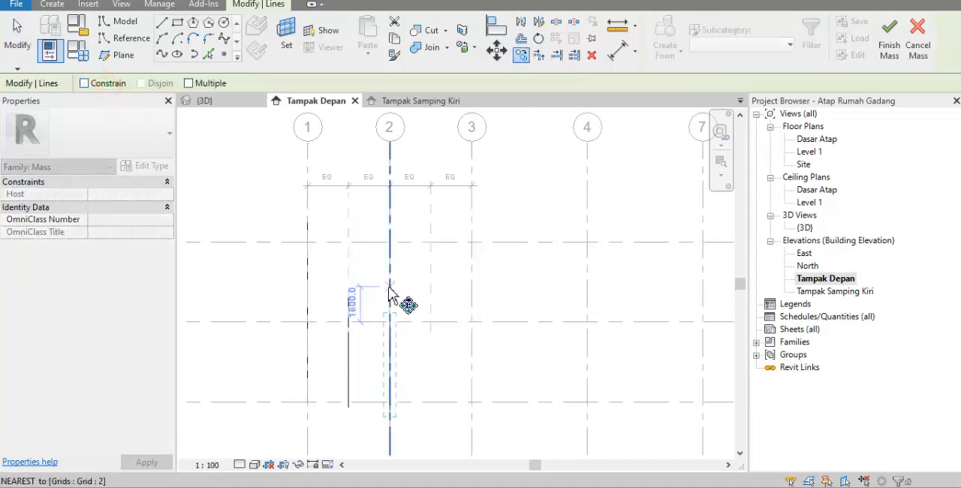
click(431, 291)
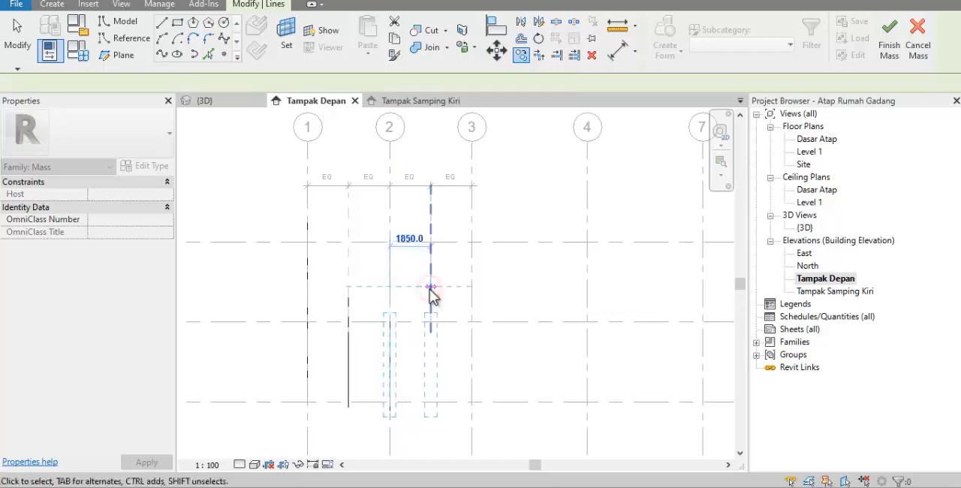
click(535, 297)
In the 3D view, select all eight roof profile arcs and create a solid form from them
double_click(804, 227)
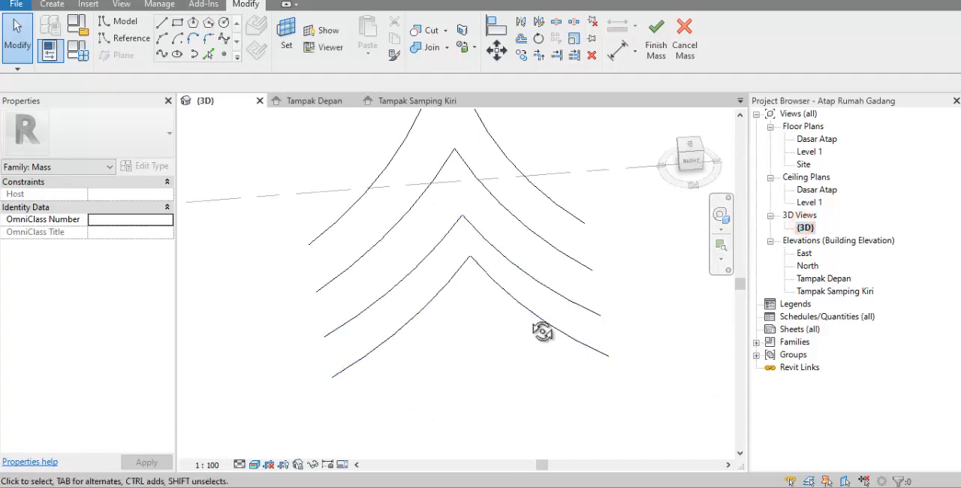
shift+middle_drag(542, 332, 530, 318)
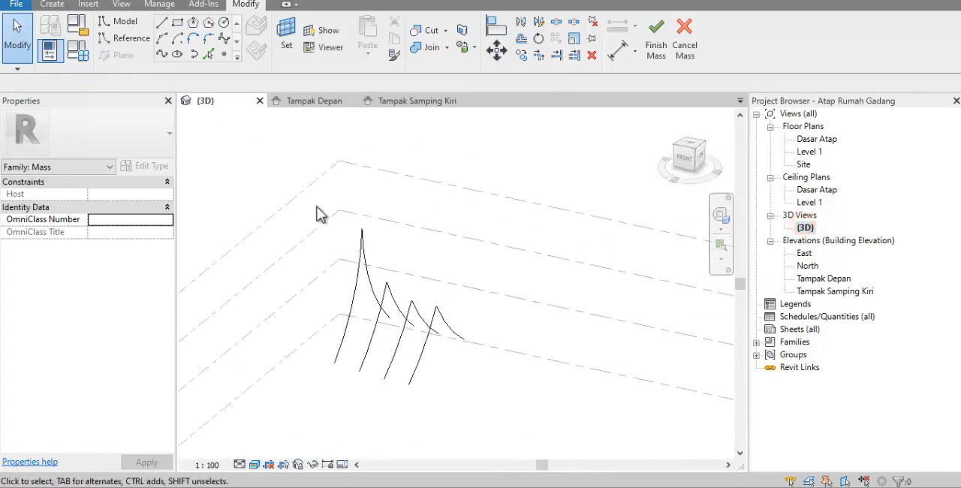
drag(316, 193, 337, 229)
drag(438, 347, 511, 405)
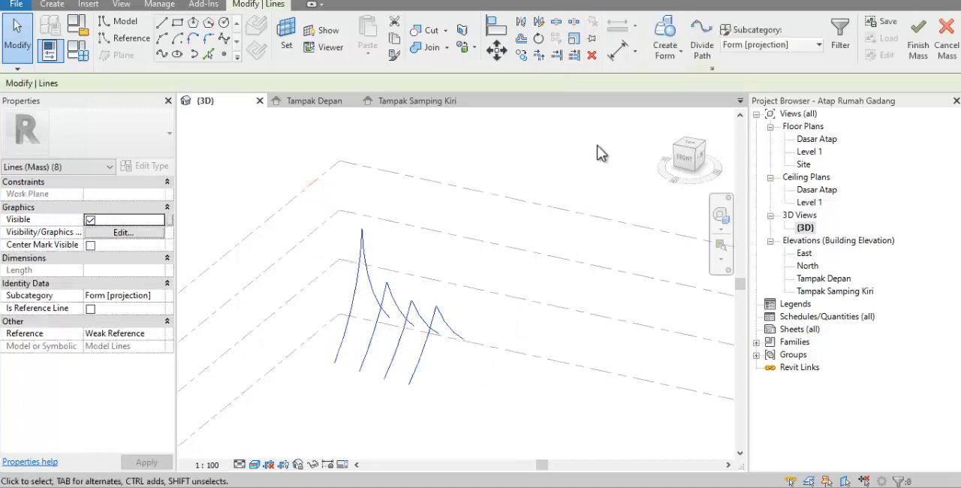
click(668, 58)
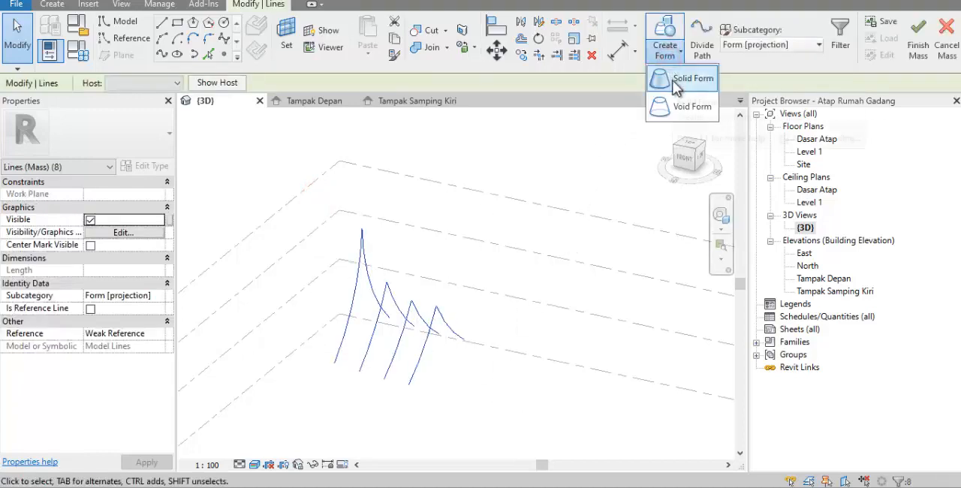
click(668, 81)
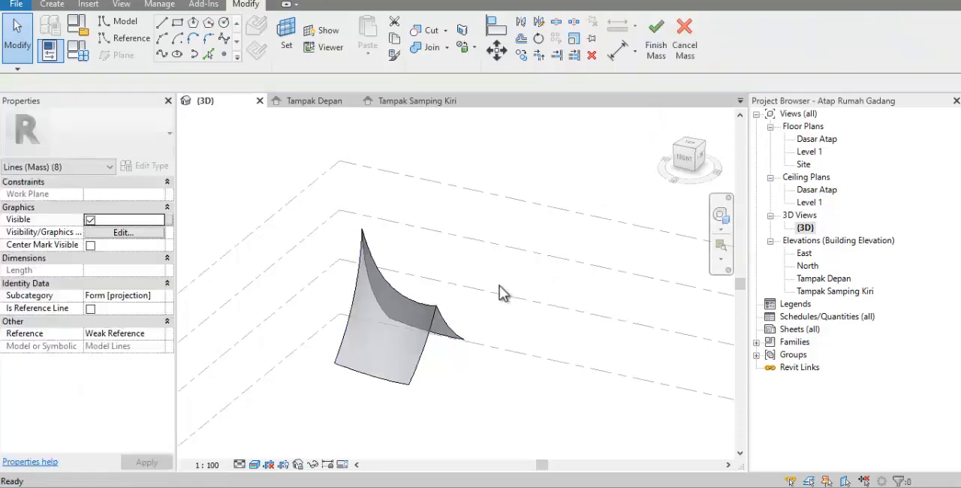
shift+middle_drag(539, 300, 593, 259)
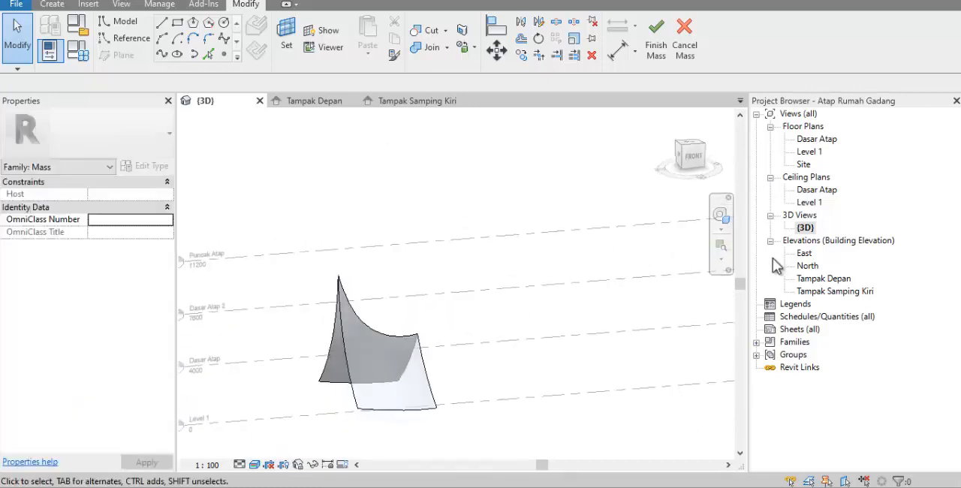
Mirror a copy of the roof form about grid 4 in the Tampak Depan elevation and finish the mass
double_click(815, 278)
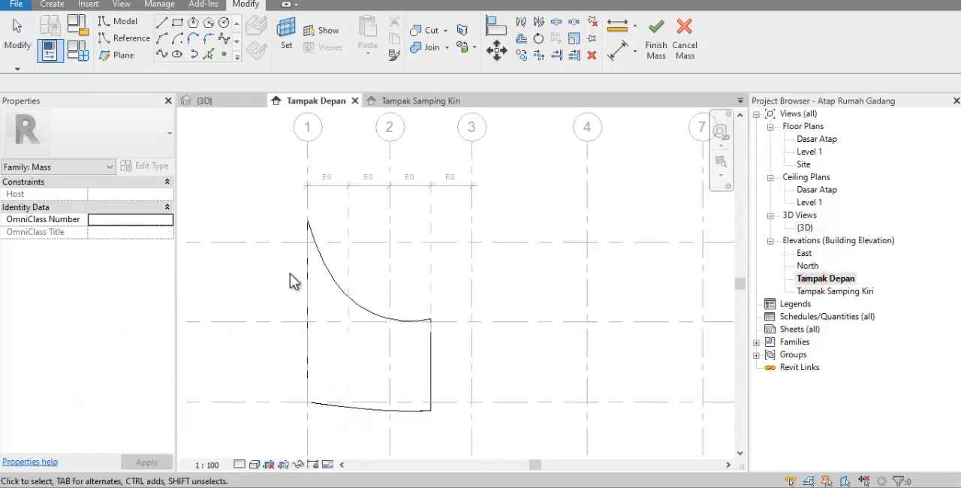
scroll(281, 281, down, 1)
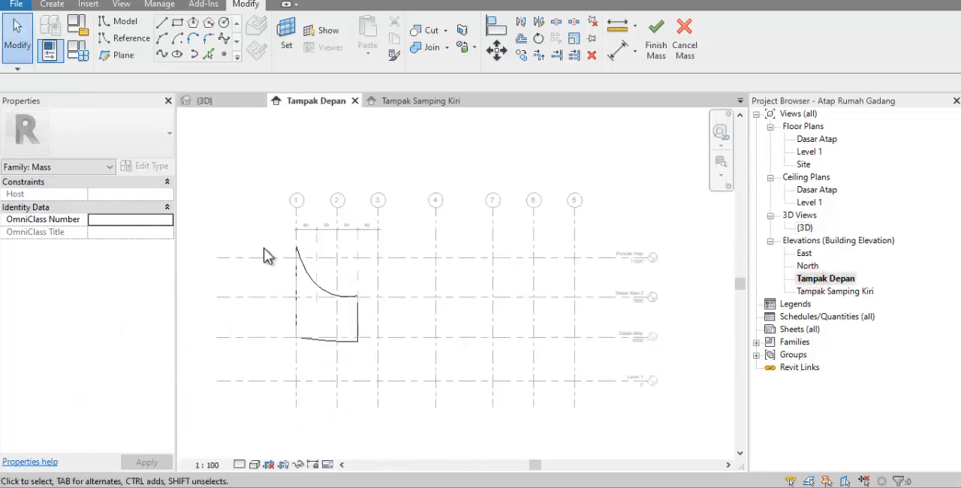
drag(258, 237, 409, 364)
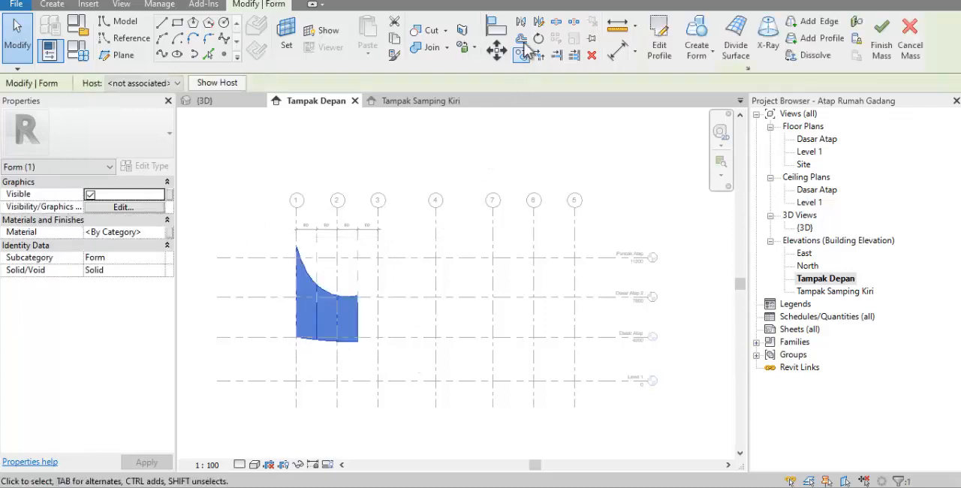
click(521, 23)
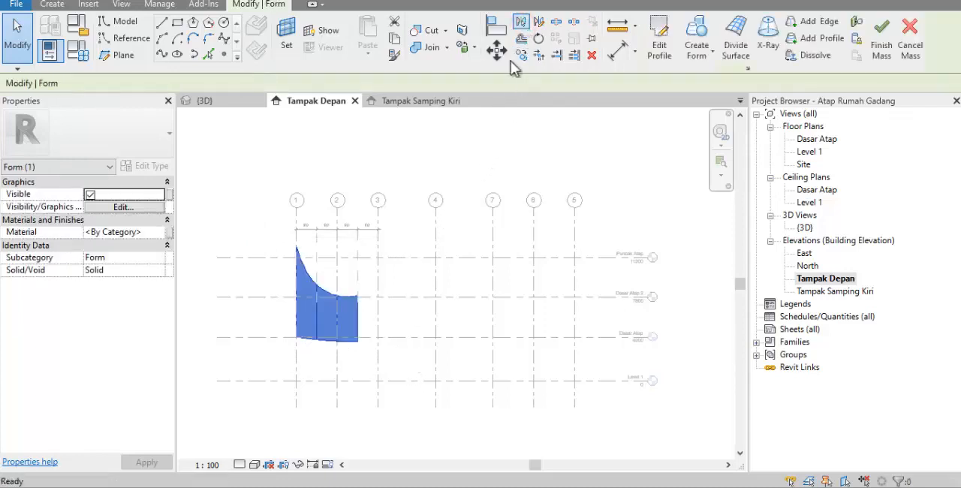
click(436, 237)
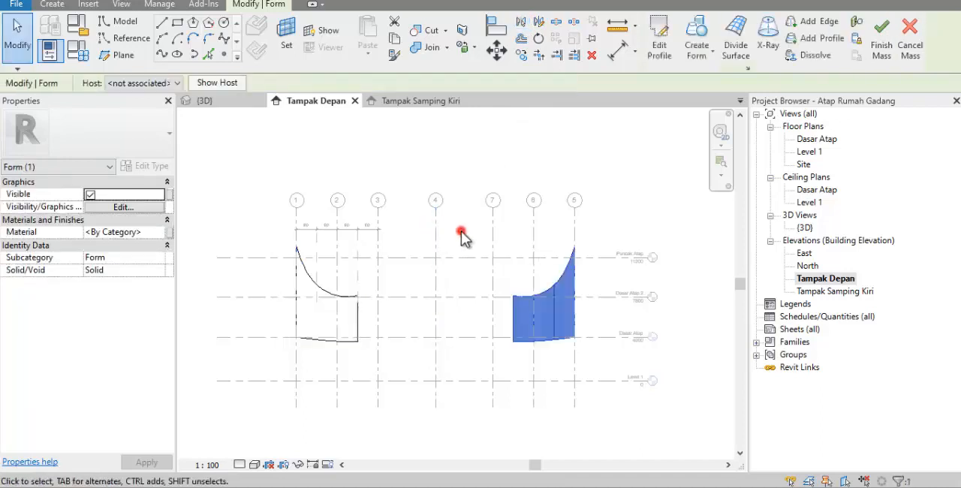
click(461, 234)
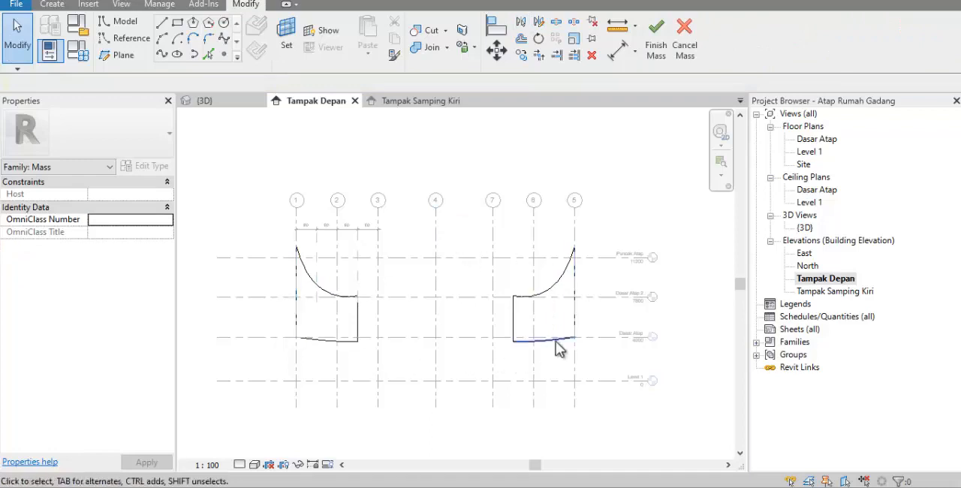
click(654, 52)
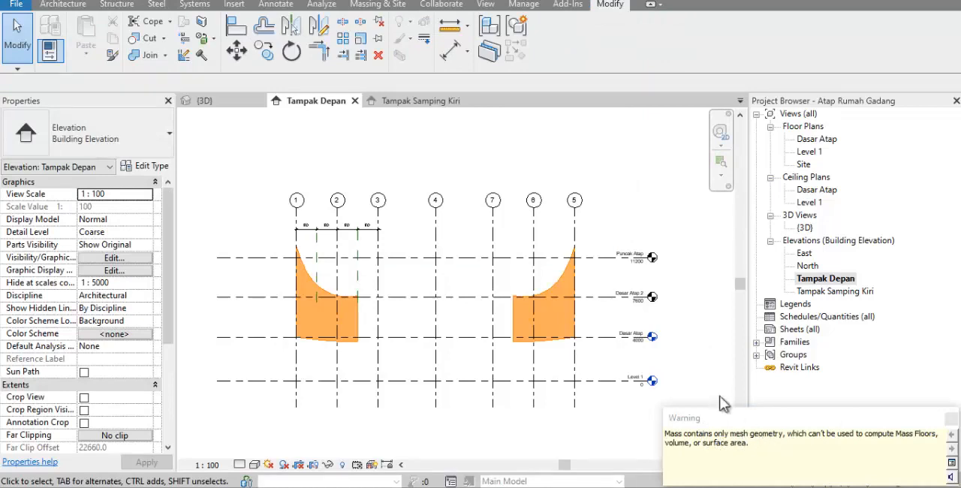
click(699, 359)
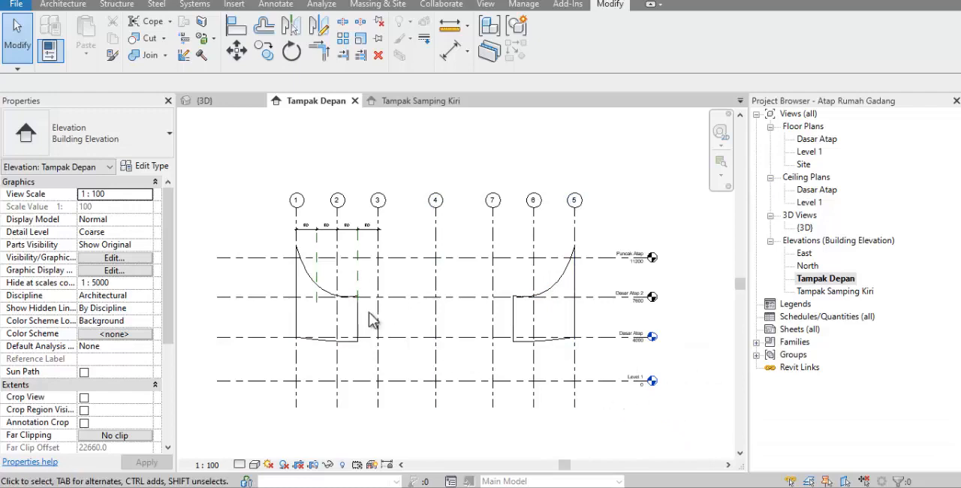
Open the Tampak Samping Kiri elevation and start a new in-place mass named Mass 2
scroll(334, 256, up, 2)
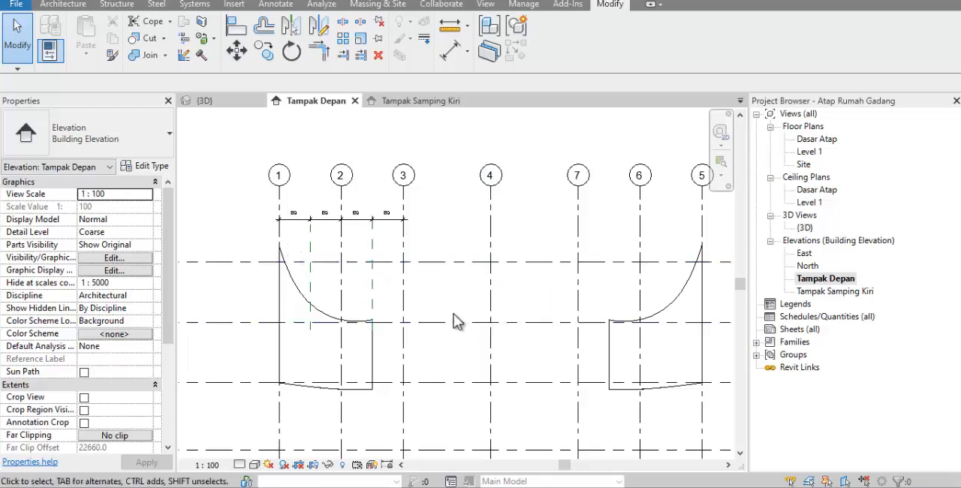
double_click(813, 292)
click(376, 4)
click(137, 37)
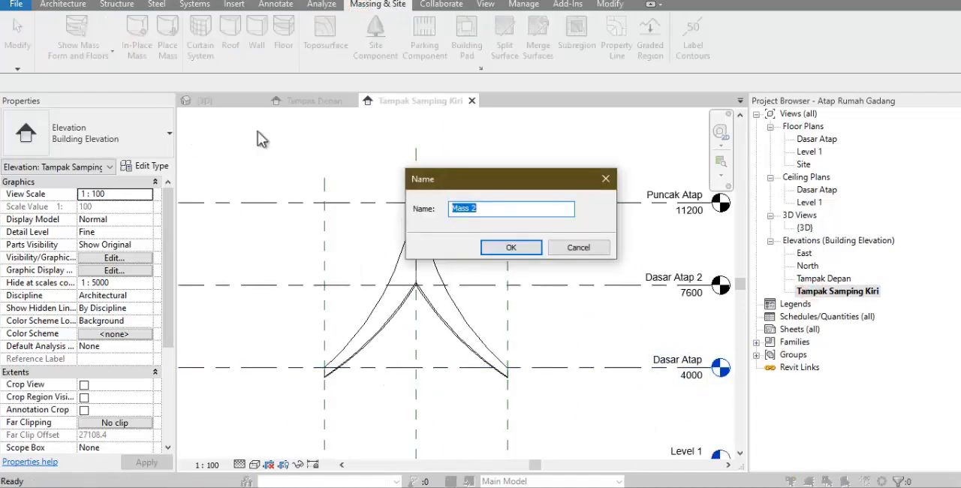
click(496, 247)
Accept the mass name Mass 2 and draw a concave arc on Grid 2, from the As Bangunan plane near Puncak Atap to level Dasar Atap
click(517, 258)
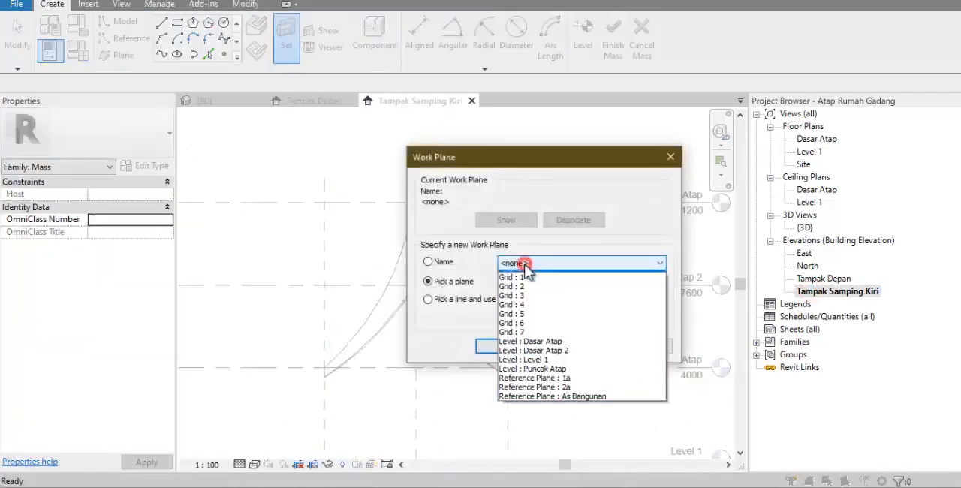
click(528, 285)
click(506, 343)
click(162, 39)
scroll(405, 197, up, 5)
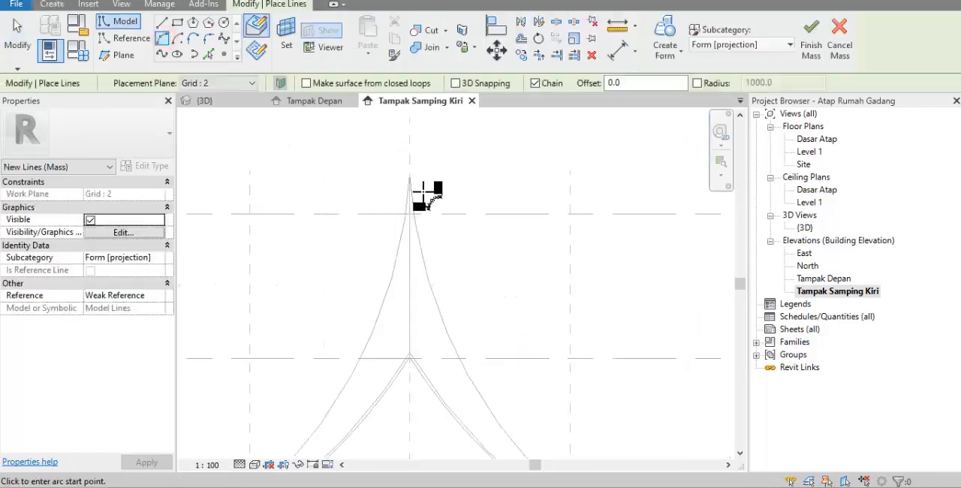
click(401, 200)
scroll(403, 199, down, 5)
scroll(342, 320, up, 4)
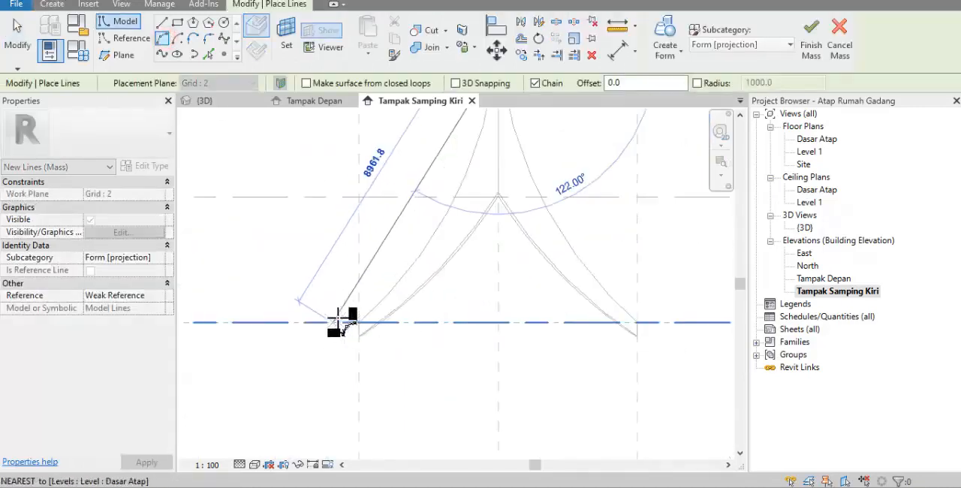
click(317, 323)
scroll(318, 323, down, 2)
scroll(396, 256, down, 2)
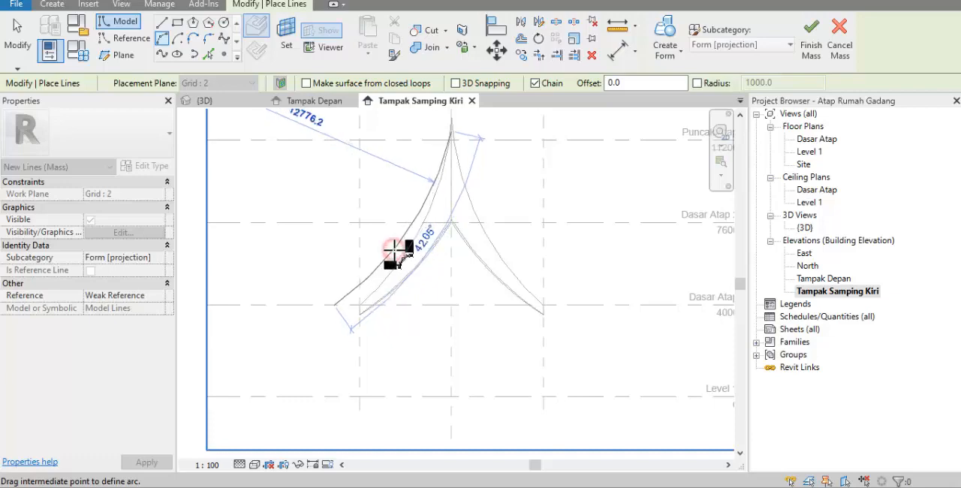
click(396, 256)
key(Escape)
key(Escape)
Mirror the Grid 2 arc about the As Bangunan reference plane to complete the outer profile
click(393, 252)
key(m)
key(m)
click(451, 319)
click(414, 345)
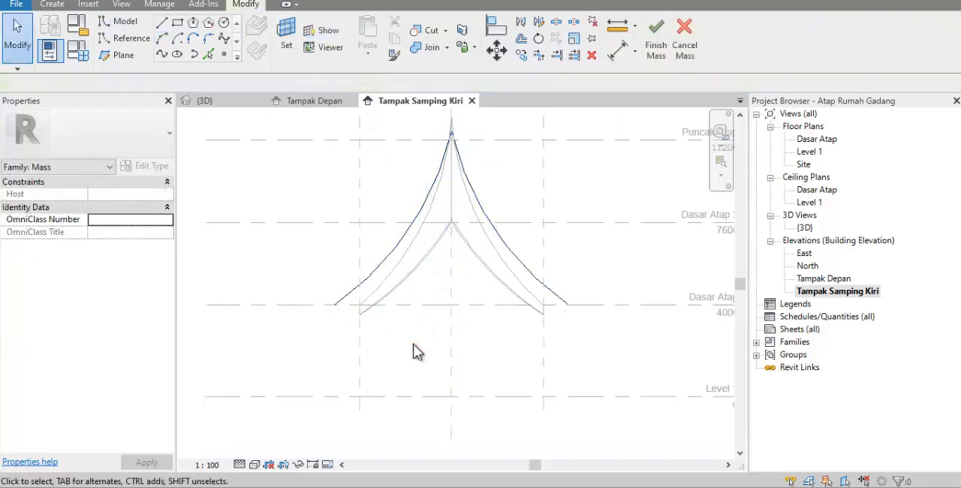
Draw a lower concave arc of about 12050 mm radius on reference plane 2a, ending just below the Grid 2 arc's eave end
click(286, 34)
click(593, 259)
click(529, 375)
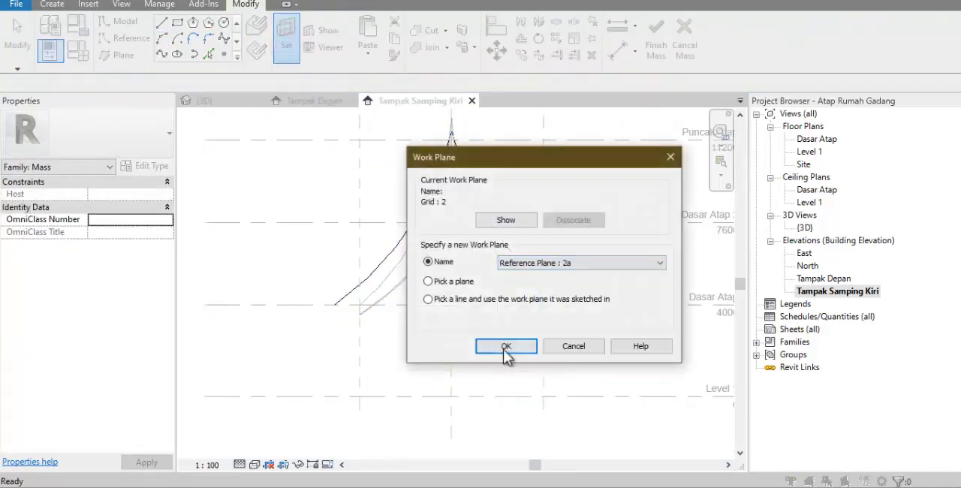
click(506, 347)
key(l)
key(i)
scroll(455, 192, up, 3)
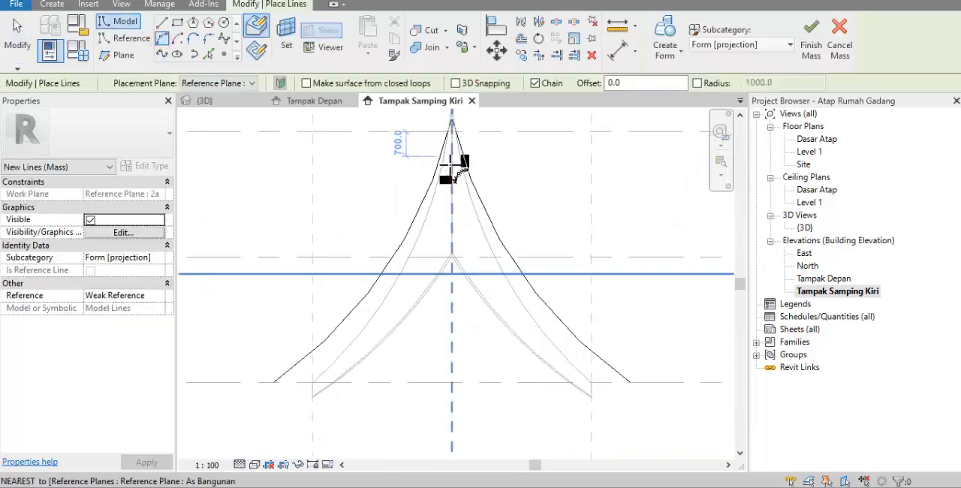
click(453, 215)
scroll(273, 394, up, 5)
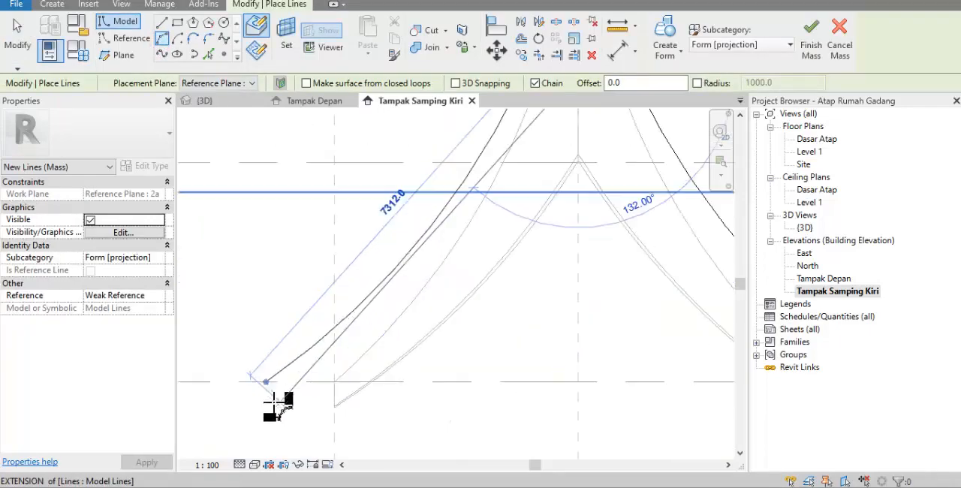
scroll(350, 337, down, 5)
scroll(470, 226, up, 1)
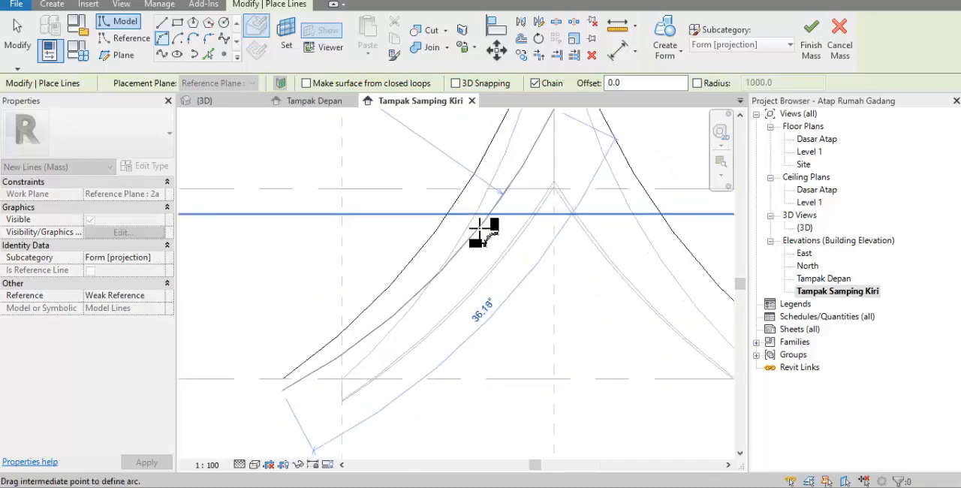
click(478, 227)
scroll(423, 304, down, 4)
key(Escape)
key(Escape)
Mirror the reference plane 2a arc about the As Bangunan reference plane
click(484, 227)
key(m)
key(m)
click(497, 217)
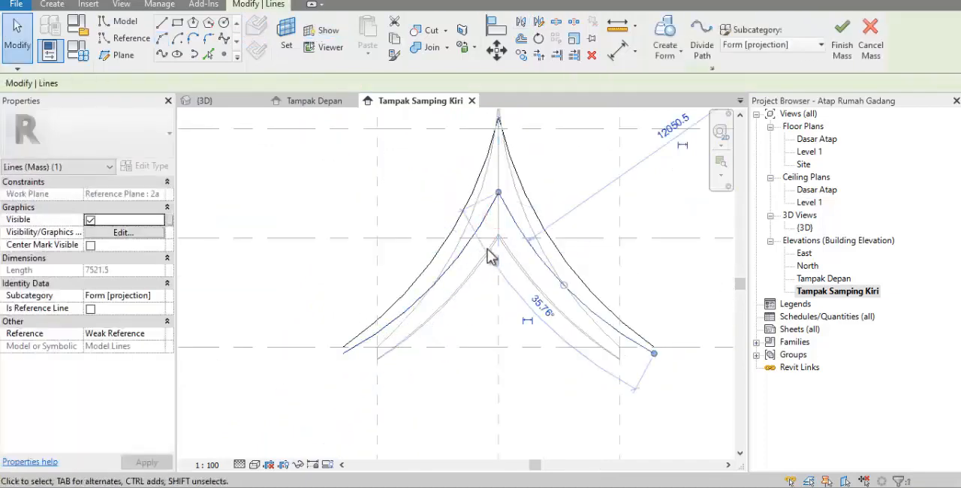
Draw the lowest arc on Grid 3, about 12857 mm in radius, from just above Dasar Atap 2 to below the 2a arc's eave end
click(287, 35)
click(579, 262)
click(525, 325)
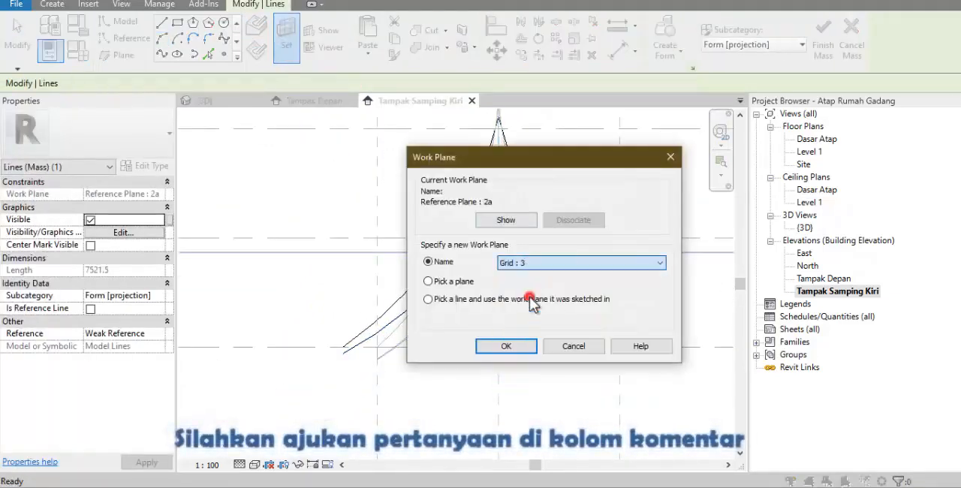
click(506, 345)
click(163, 39)
scroll(346, 360, up, 2)
scroll(450, 293, down, 2)
scroll(538, 192, up, 3)
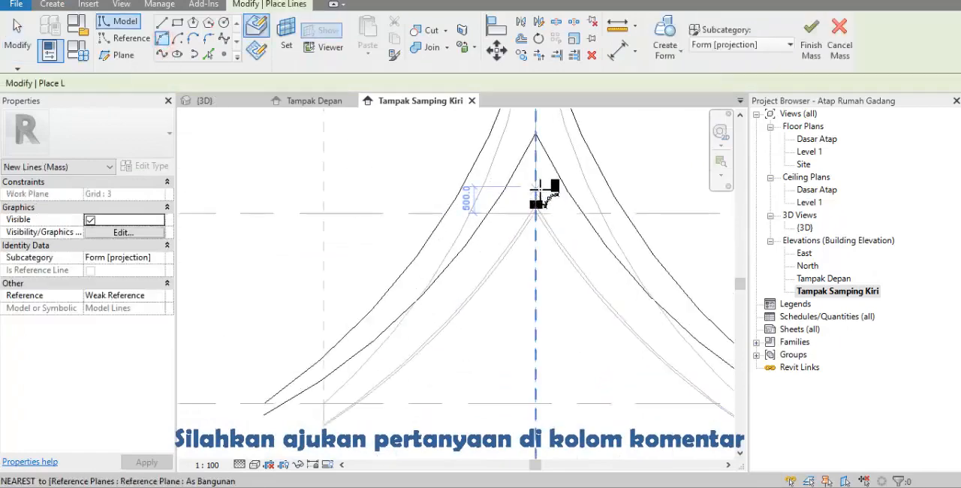
click(538, 190)
scroll(269, 417, up, 4)
scroll(273, 417, up, 1)
click(264, 418)
scroll(265, 418, down, 2)
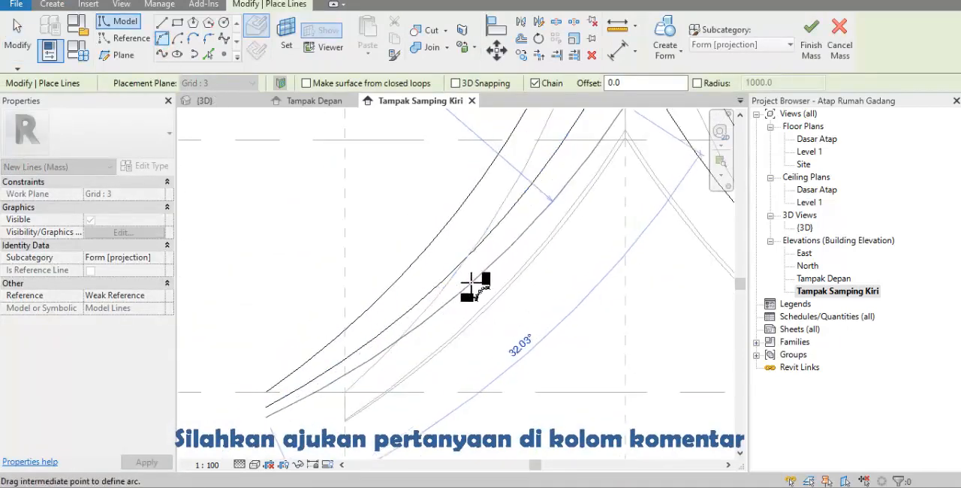
scroll(481, 280, down, 1)
click(480, 275)
key(Escape)
key(Escape)
Mirror the Grid 3 arc about the As Bangunan reference plane
click(511, 241)
key(m)
key(m)
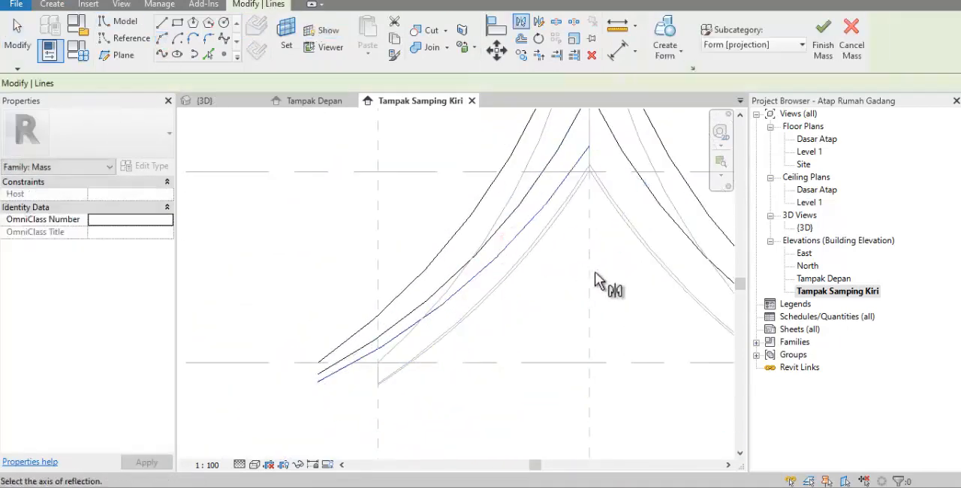
click(589, 273)
scroll(437, 246, down, 4)
In the Tampak Depan elevation, copy both Grid 3 profile arcs from grid 3 to grid 4
double_click(807, 232)
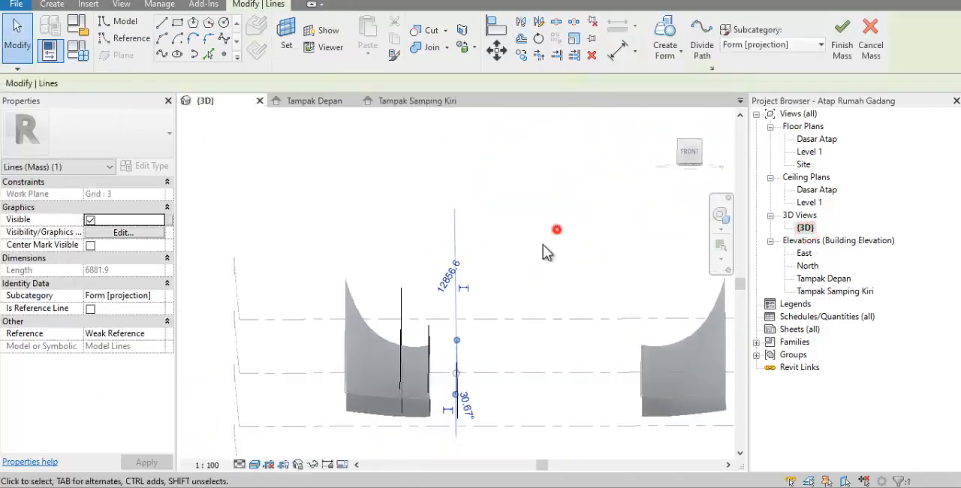
shift+middle_drag(543, 242, 538, 336)
double_click(823, 278)
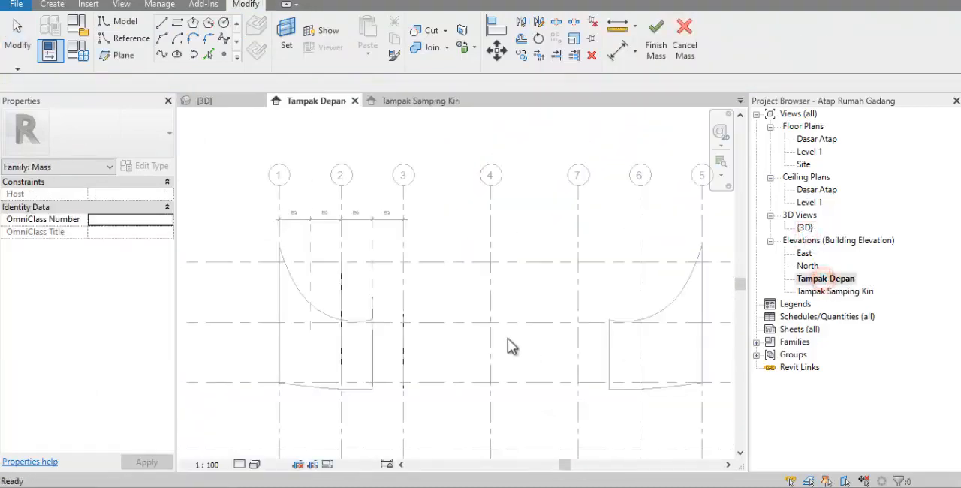
drag(409, 272, 450, 392)
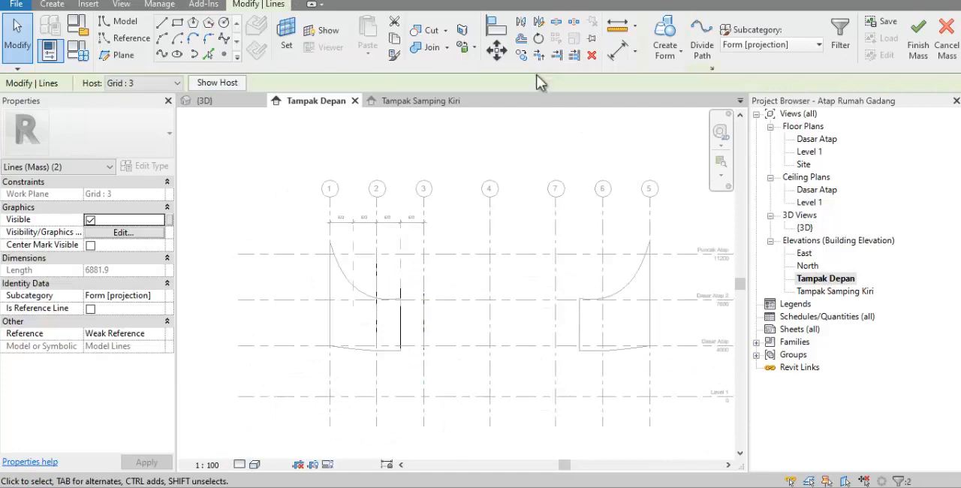
click(520, 55)
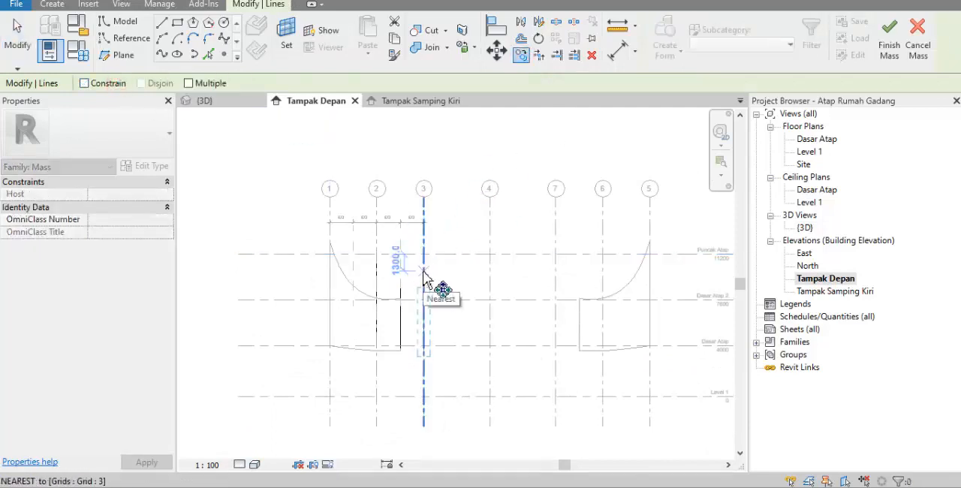
click(423, 277)
click(489, 277)
Mirror the profiles at grid 2, reference plane 2a and grid 3 about grid 4
drag(359, 237, 464, 413)
click(521, 21)
click(491, 215)
In the 3D view, select all fourteen profile arcs, create a form from them and finish the mass
double_click(805, 228)
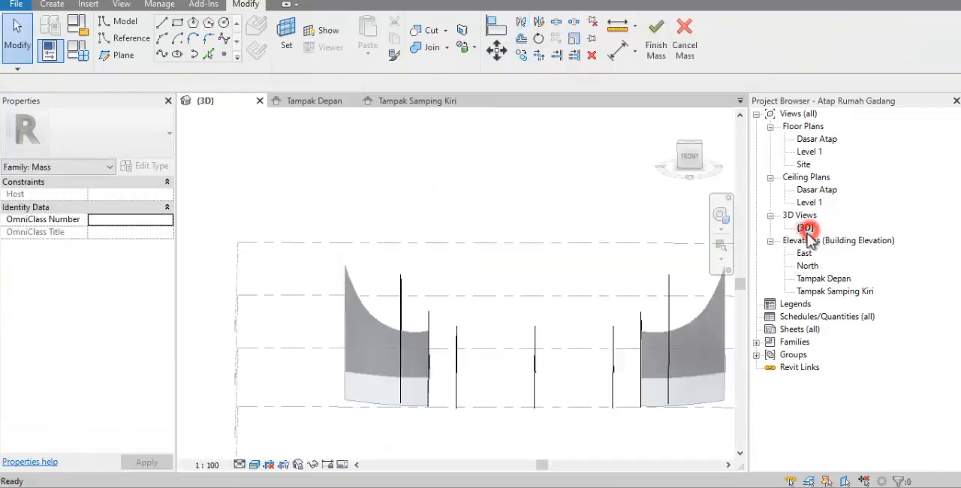
shift+middle_drag(573, 294, 573, 236)
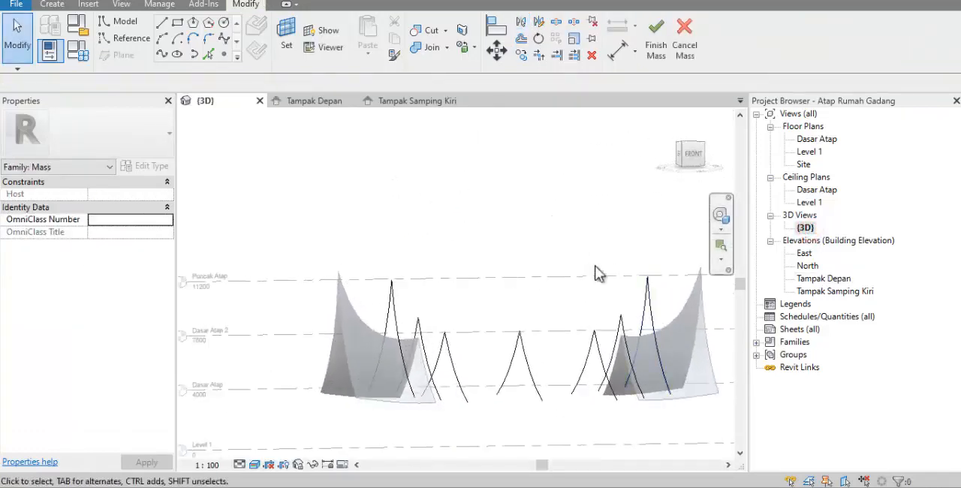
drag(538, 245, 675, 446)
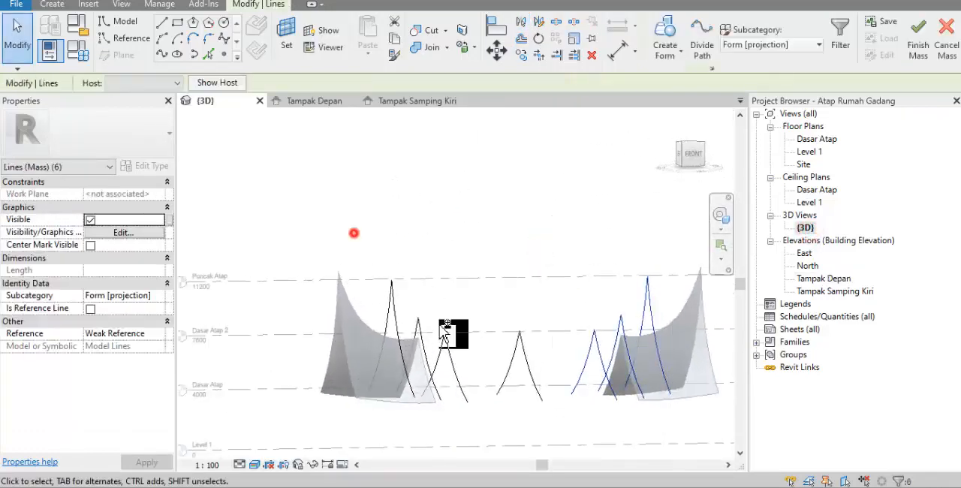
click(665, 63)
shift+middle_drag(570, 193, 569, 167)
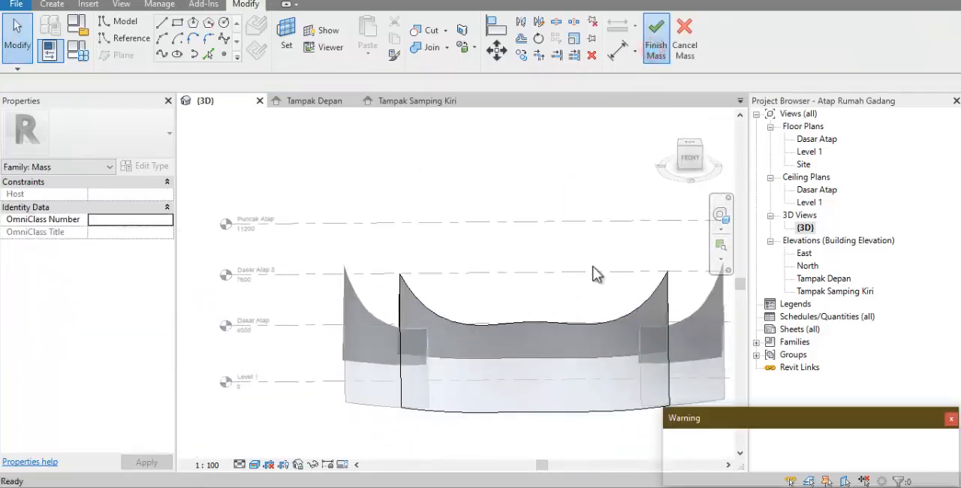
click(541, 252)
In Tampak Depan, place a vertical building section between reference plane 2a and grid 3, and set its view depth to just past grid 4
double_click(814, 279)
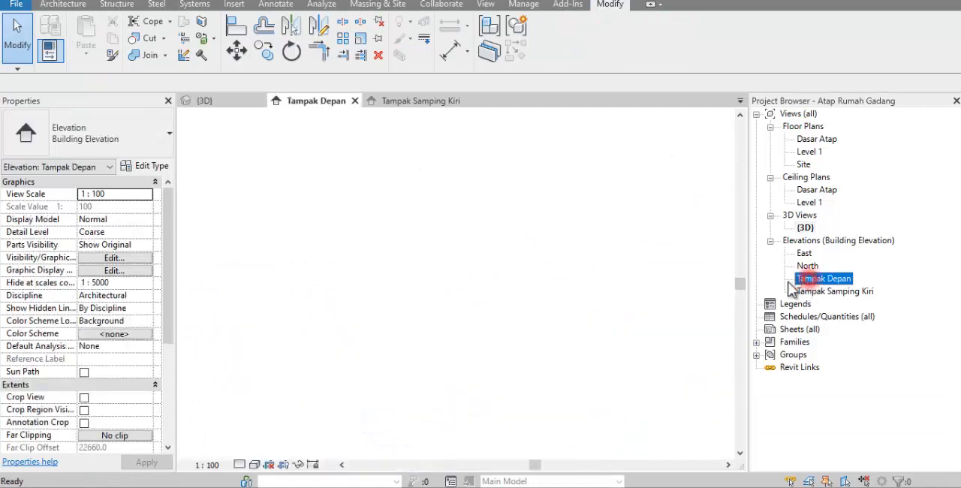
click(486, 5)
click(425, 34)
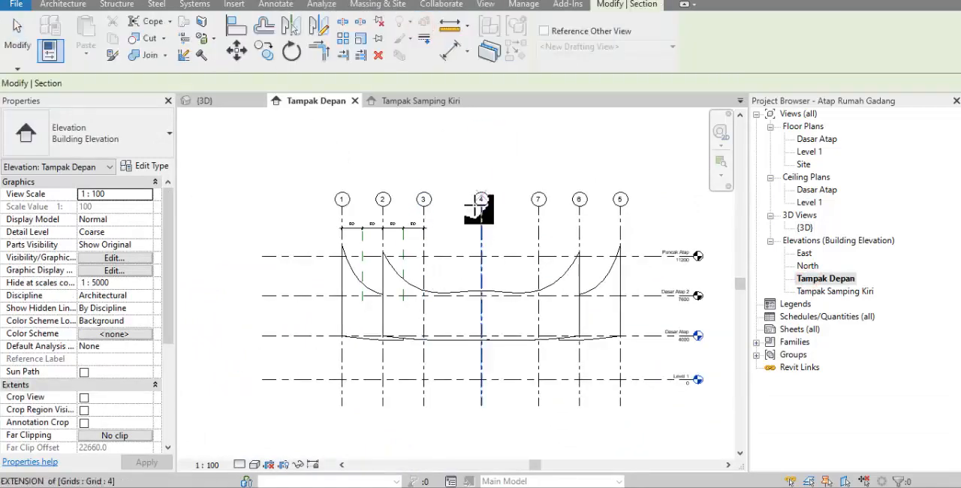
click(411, 206)
scroll(409, 219, down, 2)
click(409, 381)
scroll(438, 297, up, 3)
drag(439, 300, 495, 308)
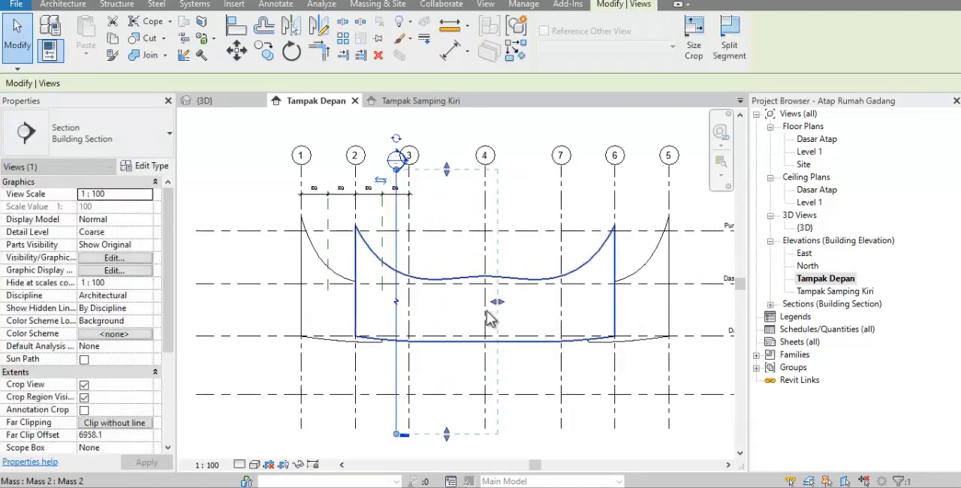
Open the Section 1 view and start a new in-place mass with the suggested name
click(771, 304)
double_click(815, 316)
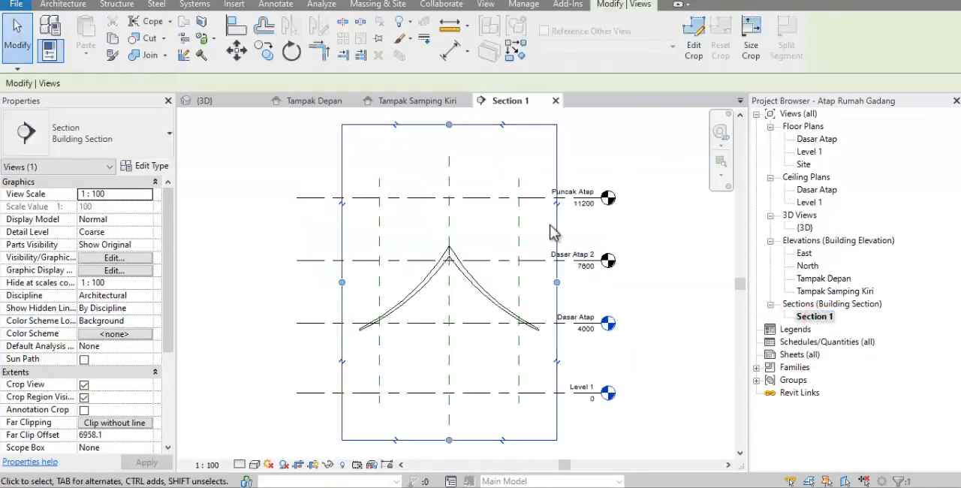
click(378, 4)
click(138, 34)
click(447, 249)
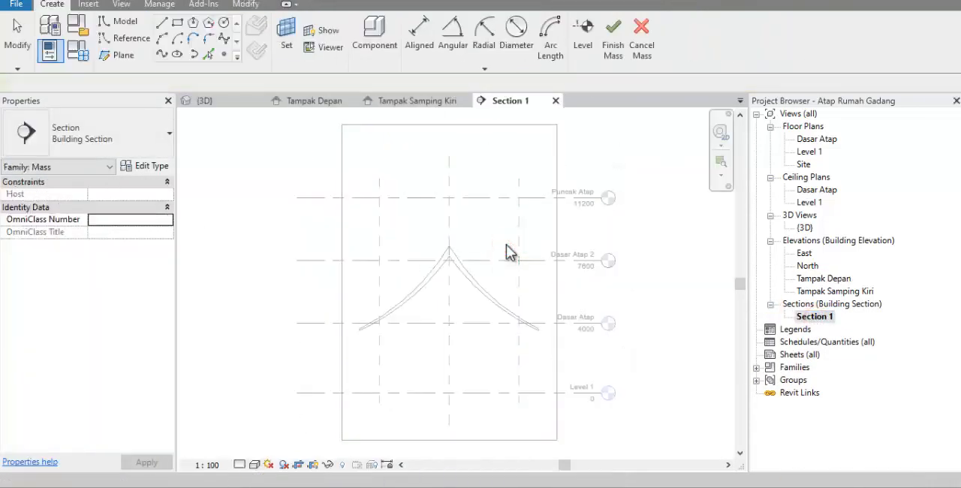
Draw a concave arc on Grid 3 in Section 1, from the As Bangunan plane at Puncak Atap to just below the existing roof's eave
click(162, 37)
click(518, 265)
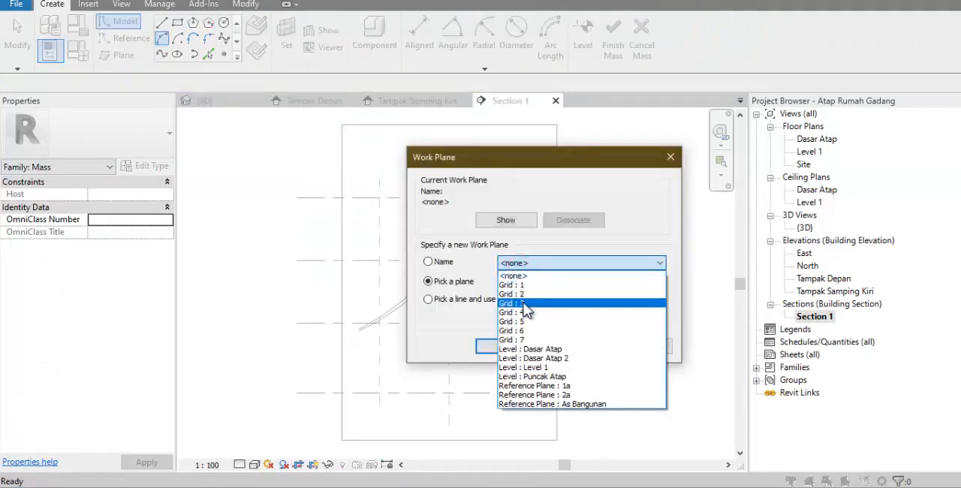
click(521, 304)
click(515, 342)
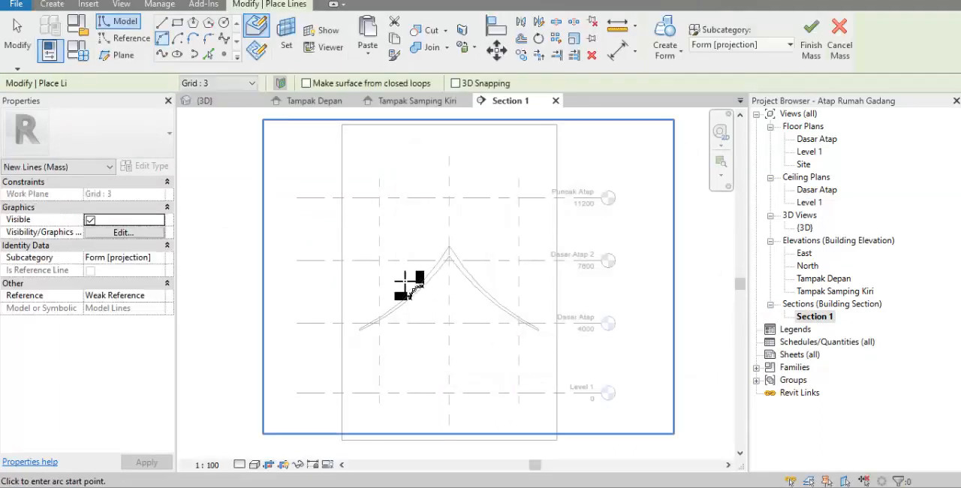
click(449, 200)
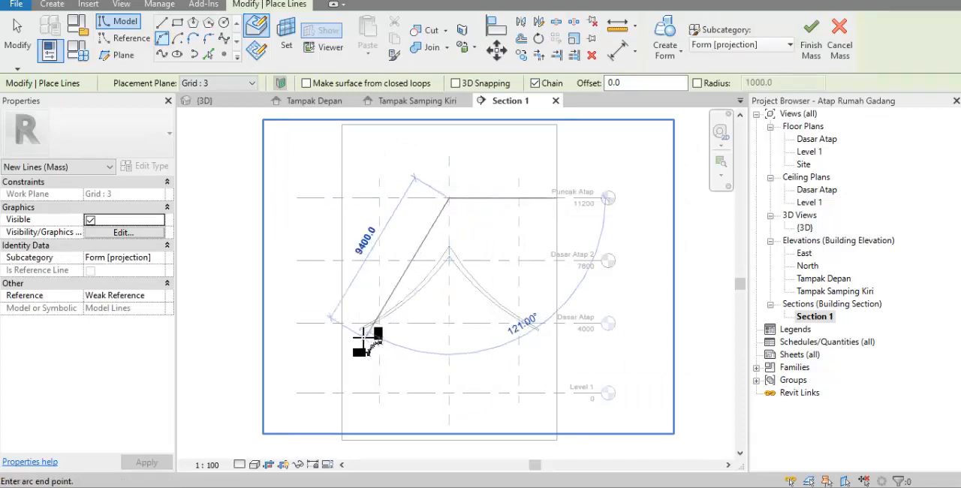
scroll(365, 333, up, 3)
click(357, 333)
scroll(478, 249, down, 3)
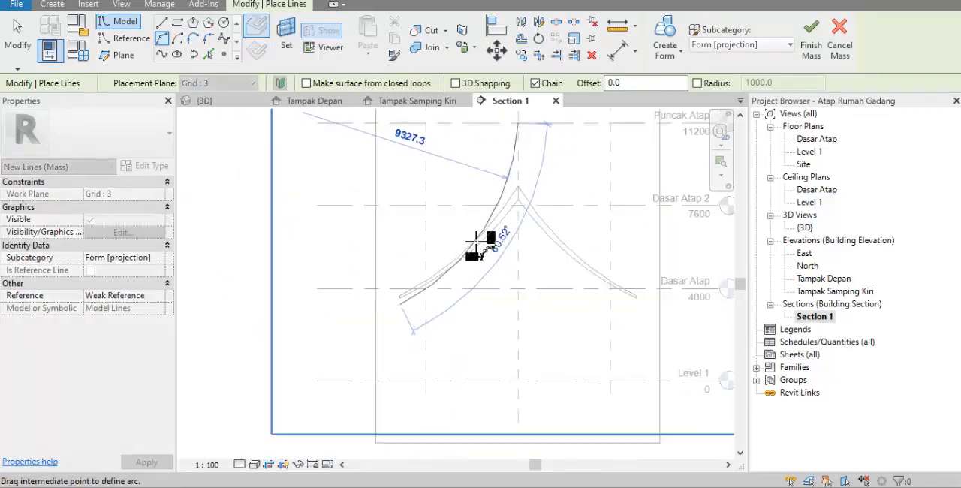
click(470, 250)
key(Escape)
key(Escape)
Mirror the new steep Grid 3 arc about the As Bangunan reference plane in Section 1
click(503, 198)
key(m)
key(m)
click(519, 273)
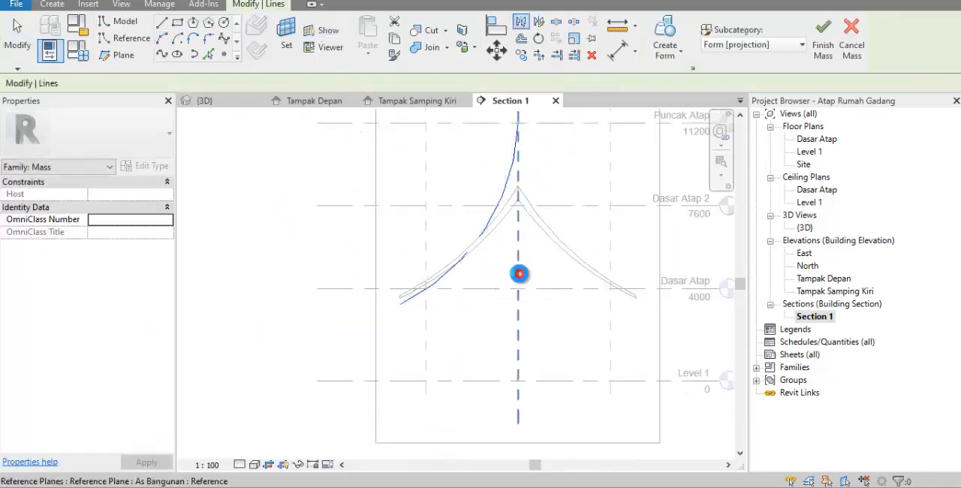
In Tampak Depan, draw a vertical reference plane between grids 3 and 4 and name it 3a
double_click(823, 279)
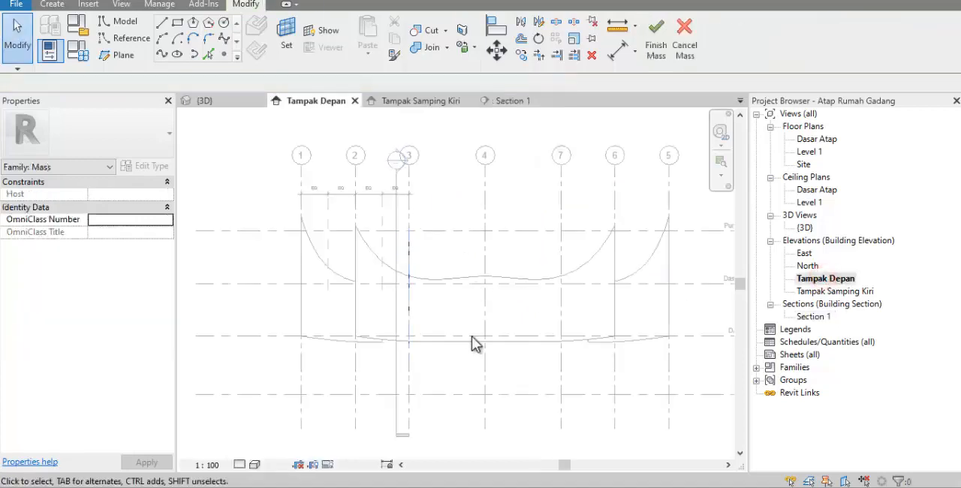
click(123, 55)
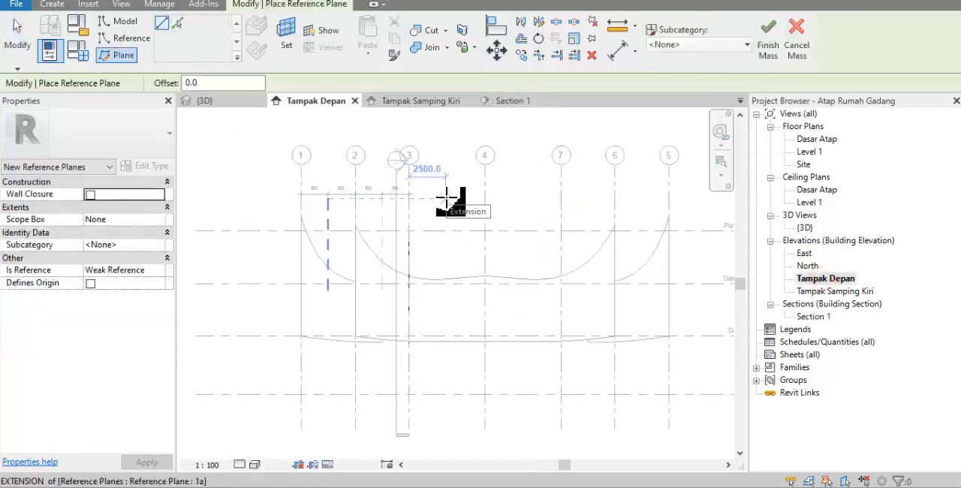
click(448, 198)
click(448, 406)
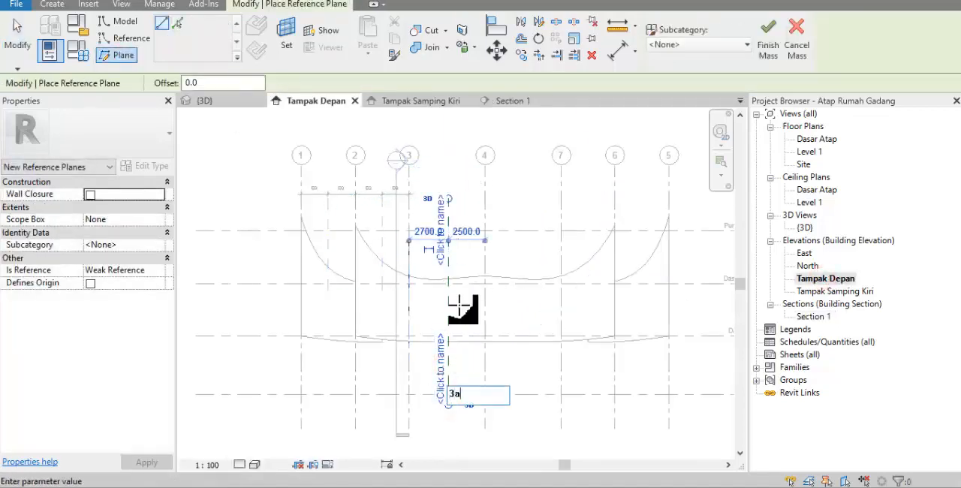
Dimension grid 3, reference plane 3a and grid 4 in one aligned string and apply the equality constraint
click(616, 56)
click(409, 197)
click(449, 215)
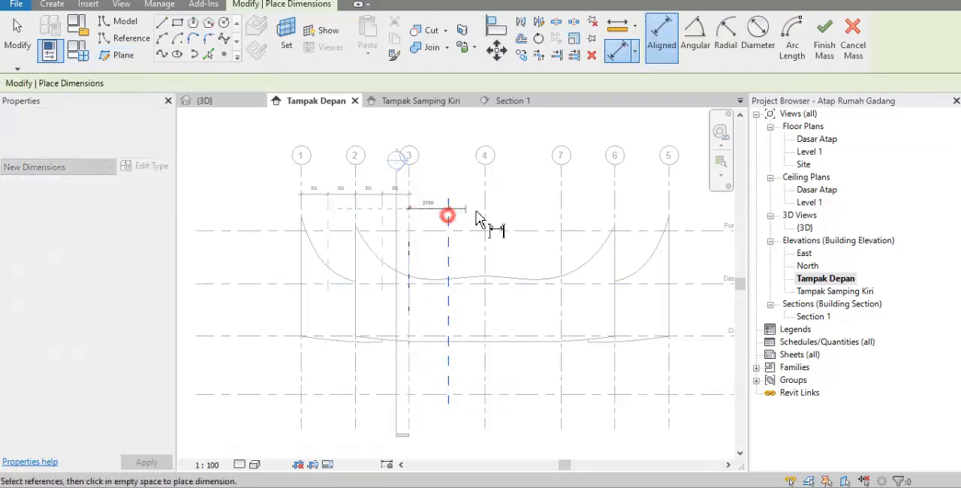
click(485, 215)
click(469, 201)
click(448, 220)
key(Escape)
key(Escape)
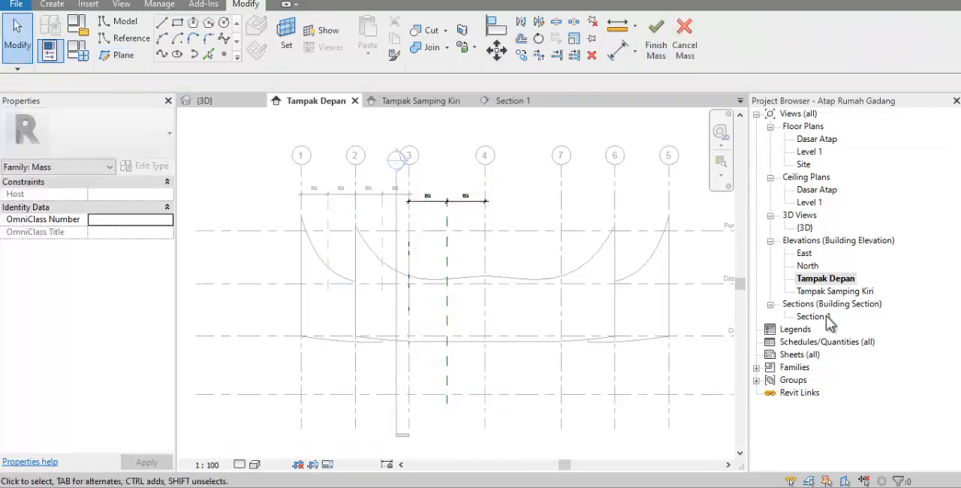
On Reference Plane 3a in Section 1, draw a concave arc from As Bangunan near the existing ridge to below the eave, and mirror it about As Bangunan
double_click(813, 316)
click(525, 394)
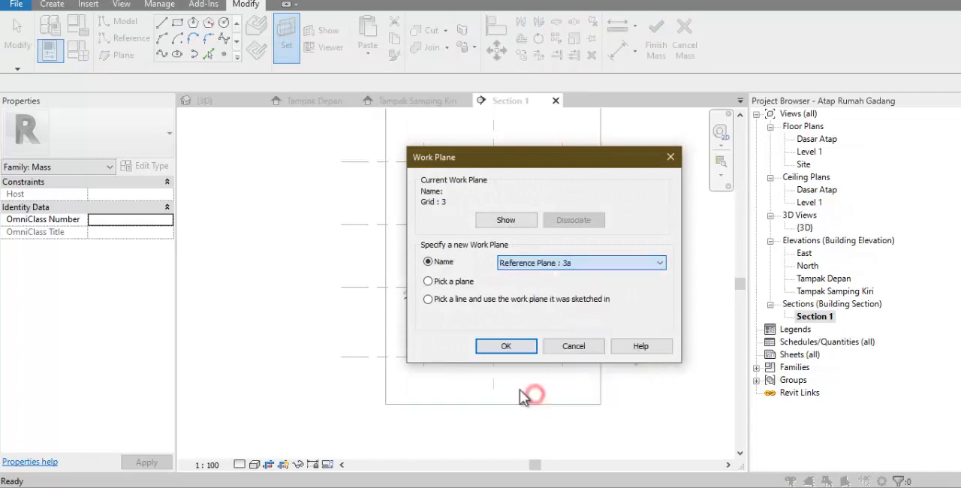
click(488, 346)
click(161, 36)
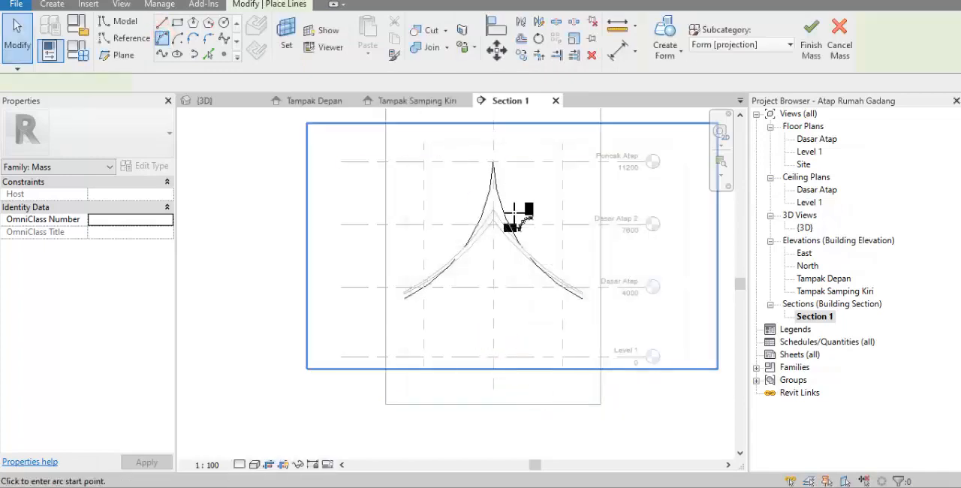
scroll(467, 214, up, 5)
click(461, 206)
scroll(469, 193, down, 4)
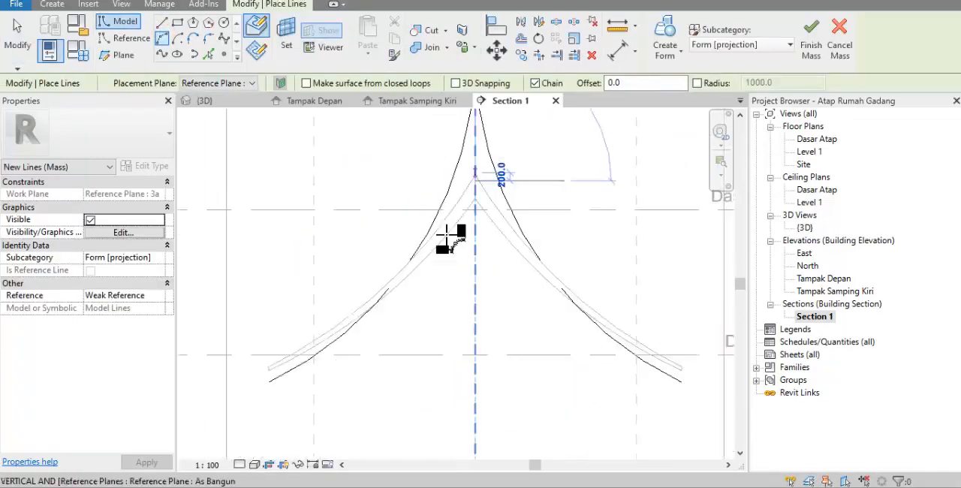
scroll(282, 392, up, 2)
click(256, 393)
scroll(262, 393, down, 2)
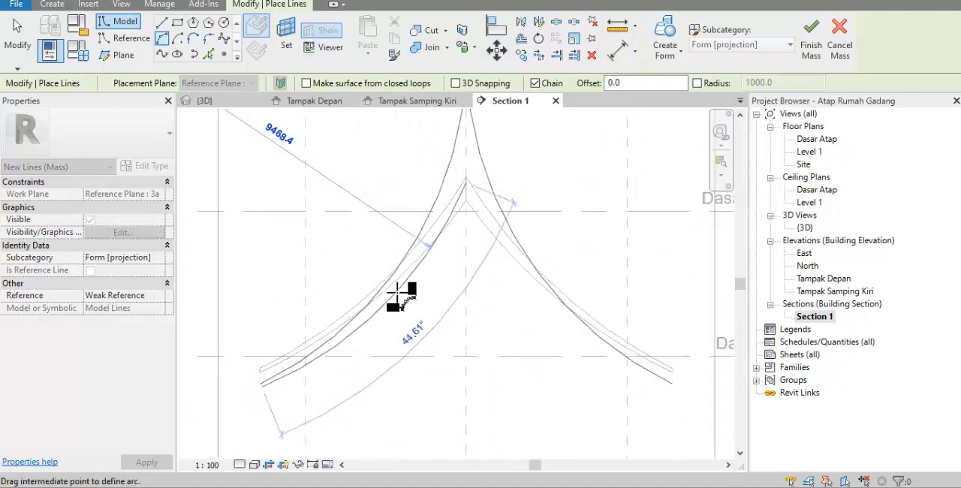
click(394, 295)
key(Escape)
key(Escape)
click(406, 281)
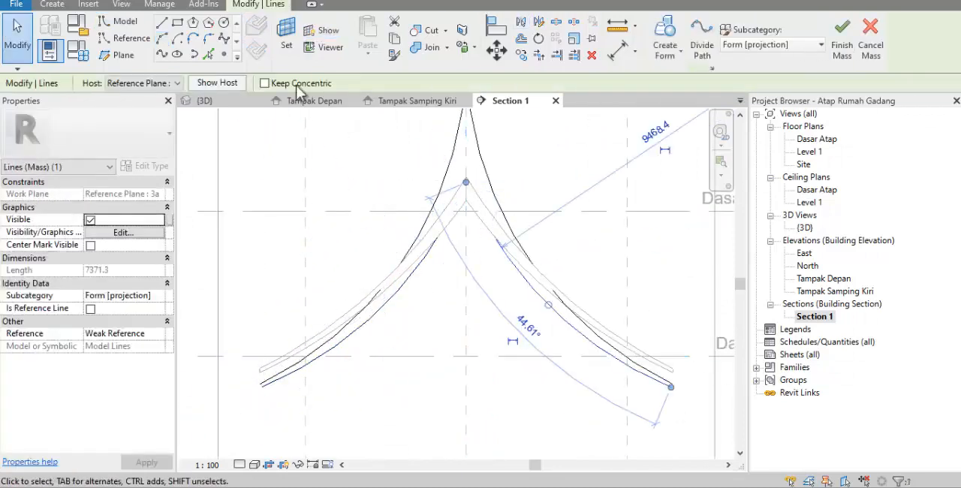
On Grid 4 in Section 1, draw a lower concave arc from As Bangunan to just below the 3a arc's end, and mirror it about As Bangunan
click(286, 37)
click(581, 262)
click(525, 309)
click(505, 347)
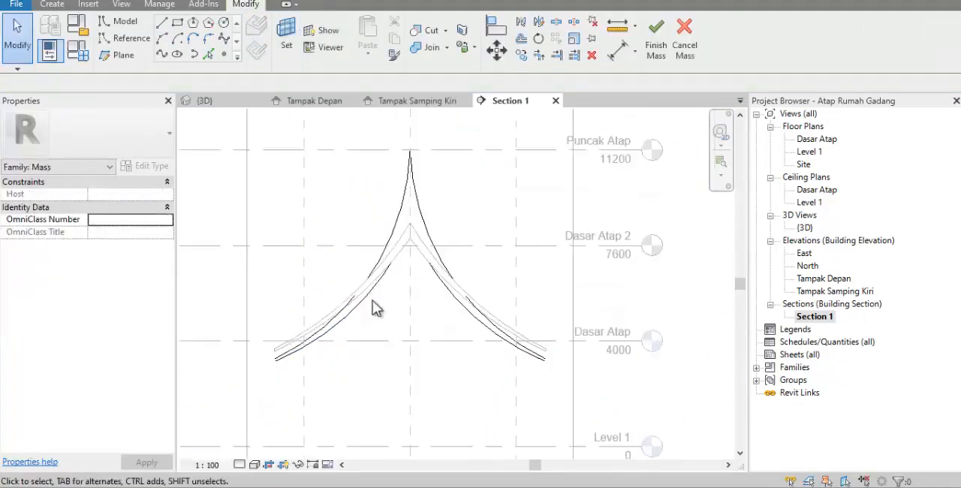
click(164, 38)
scroll(409, 240, up, 3)
click(408, 227)
scroll(409, 229, down, 3)
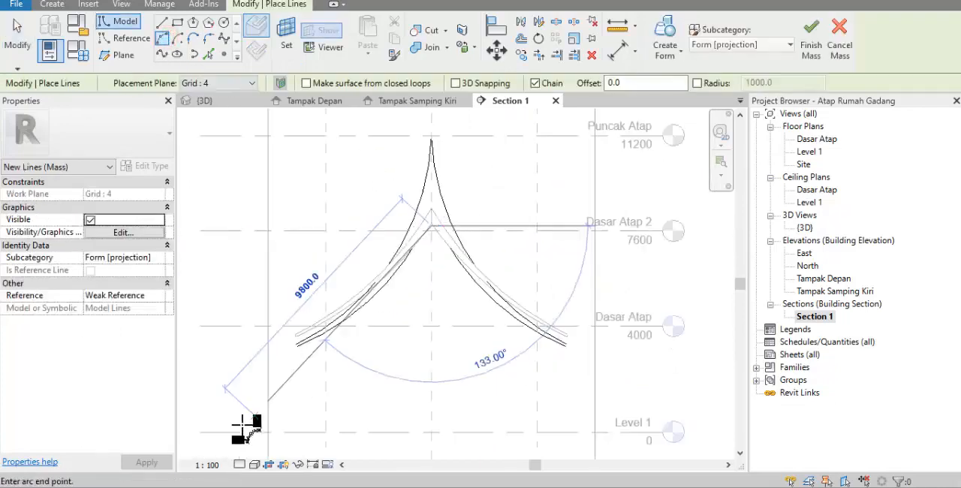
scroll(296, 351, up, 3)
click(298, 343)
scroll(303, 343, down, 2)
click(426, 270)
key(Escape)
key(Escape)
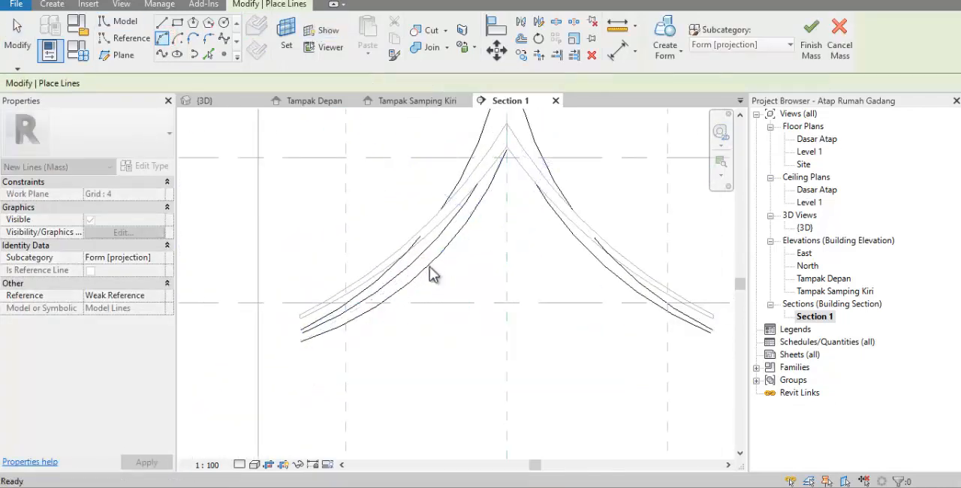
click(429, 266)
click(547, 381)
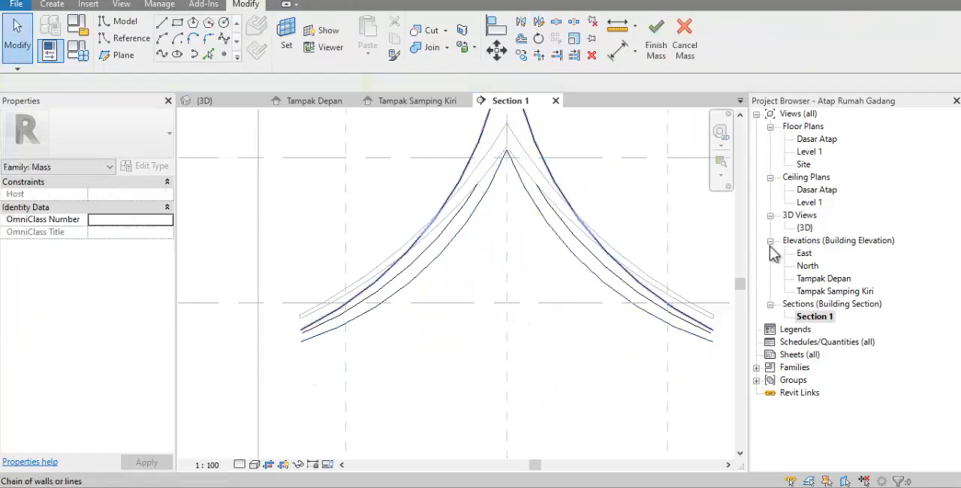
Select all the new roof arcs on Grid 3, plane 3a and Grid 4, and mirror them about Grid 4 in Tampak Depan
double_click(805, 227)
shift+middle_drag(583, 298, 608, 226)
scroll(525, 352, up, 3)
click(525, 352)
shift+middle_drag(525, 352, 799, 279)
scroll(443, 200, down, 2)
click(373, 175)
drag(329, 163, 569, 438)
double_click(824, 281)
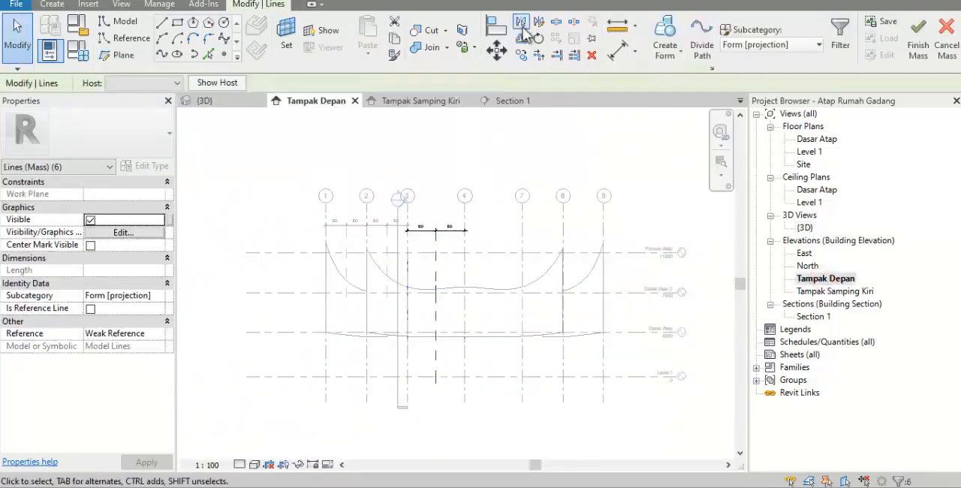
click(523, 29)
click(465, 238)
In the 3D view, delete the duplicate pair of overlapping arcs on Grid 4
double_click(805, 229)
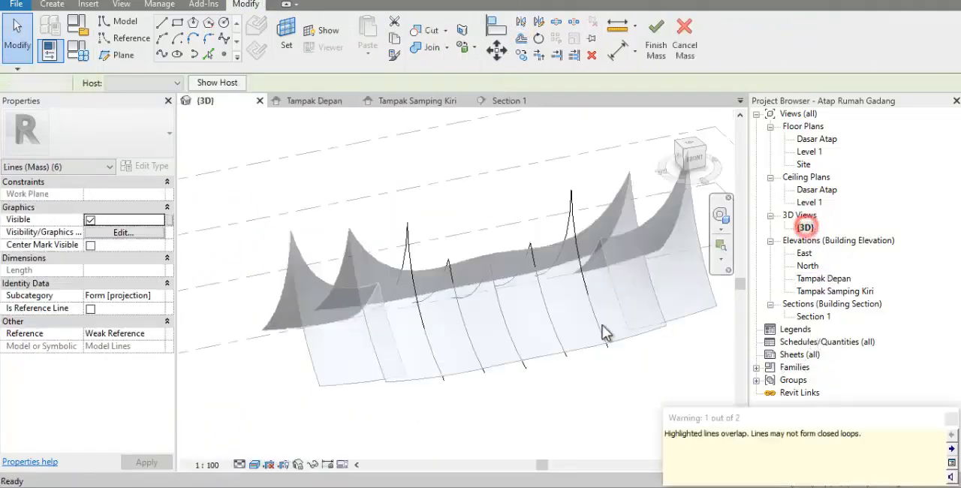
shift+middle_drag(521, 343, 579, 330)
scroll(510, 297, up, 2)
click(506, 297)
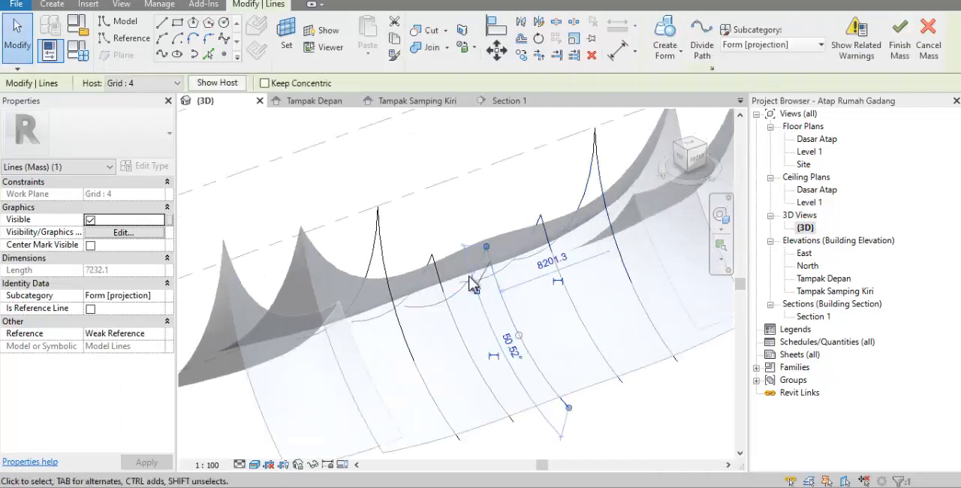
click(468, 278)
ctrl+click(512, 323)
key(Delete)
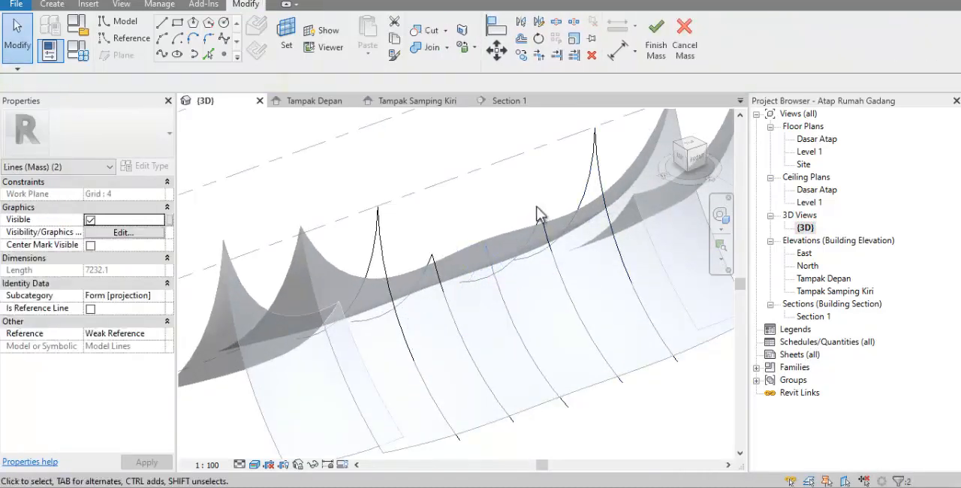
click(493, 269)
key(Escape)
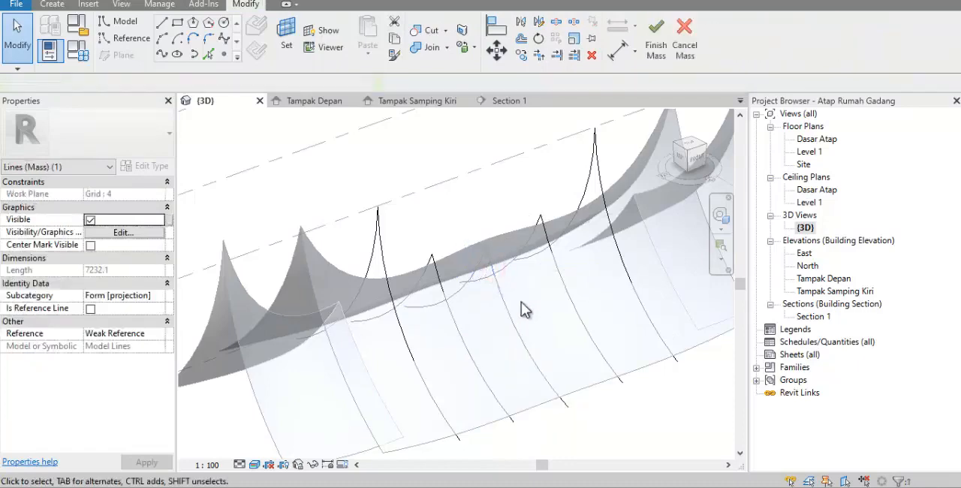
Create a form from all the arcs of the new roof tier and finish the mass
scroll(519, 306, down, 2)
shift+middle_drag(518, 304, 449, 242)
drag(334, 144, 610, 414)
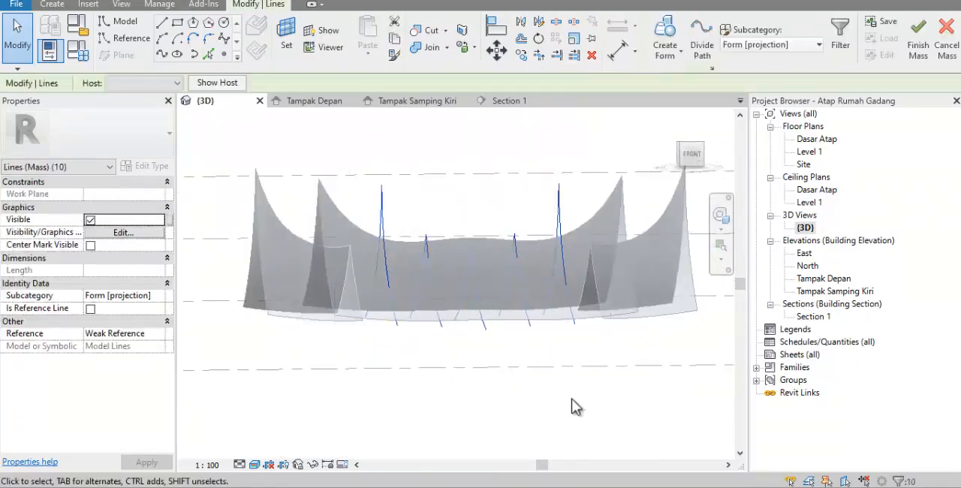
click(673, 62)
shift+middle_drag(581, 165, 579, 264)
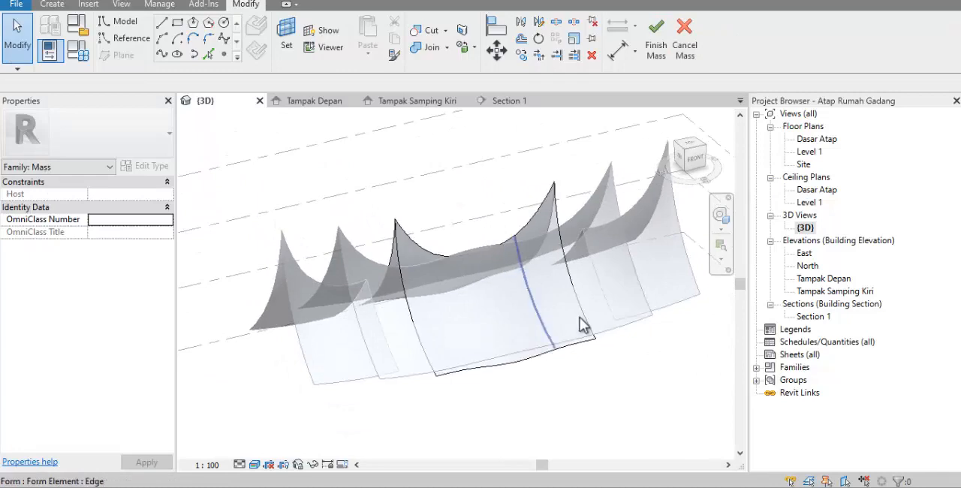
click(655, 50)
shift+middle_drag(550, 423, 781, 421)
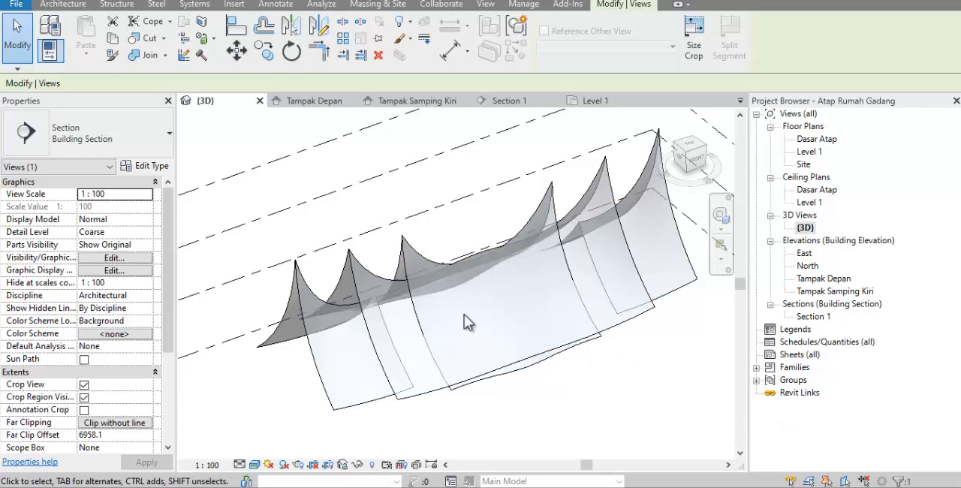
click(457, 239)
shift+middle_drag(482, 253, 424, 287)
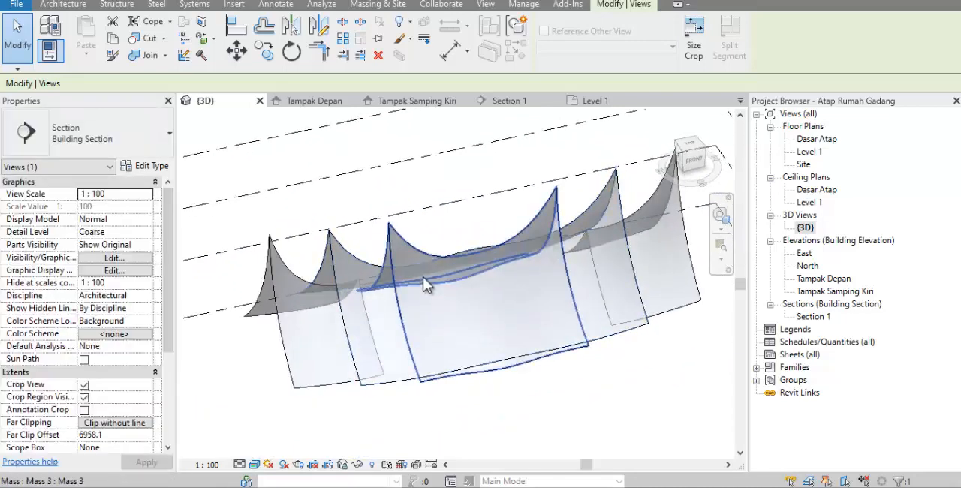
click(409, 267)
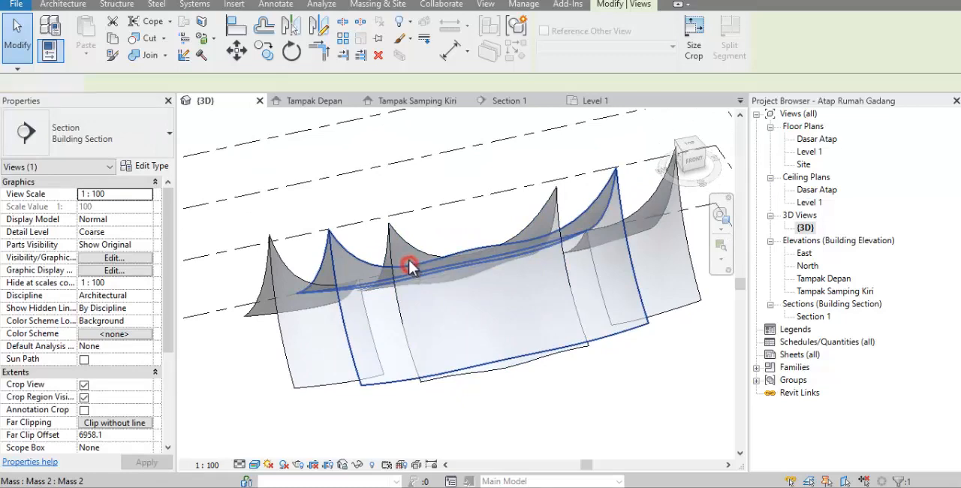
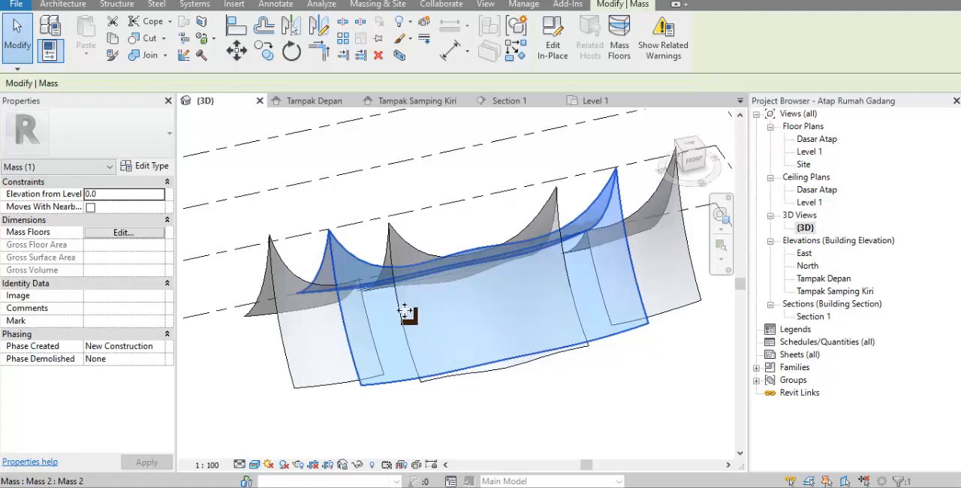
Open the long middle roof tier, Mass 2, for in-place editing
click(408, 251)
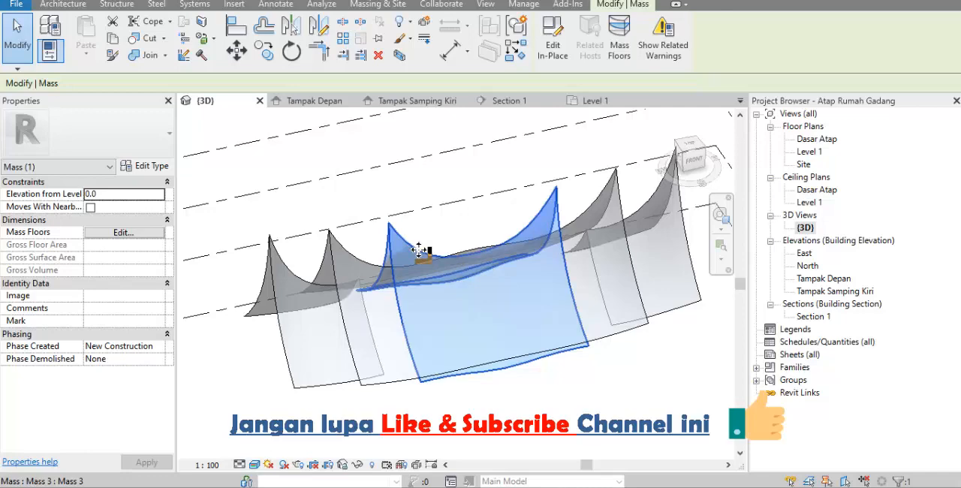
click(443, 241)
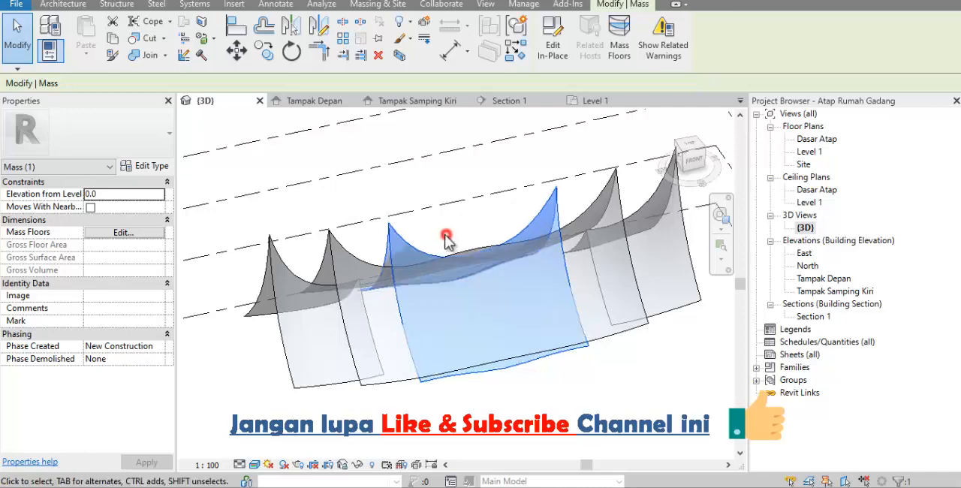
click(357, 261)
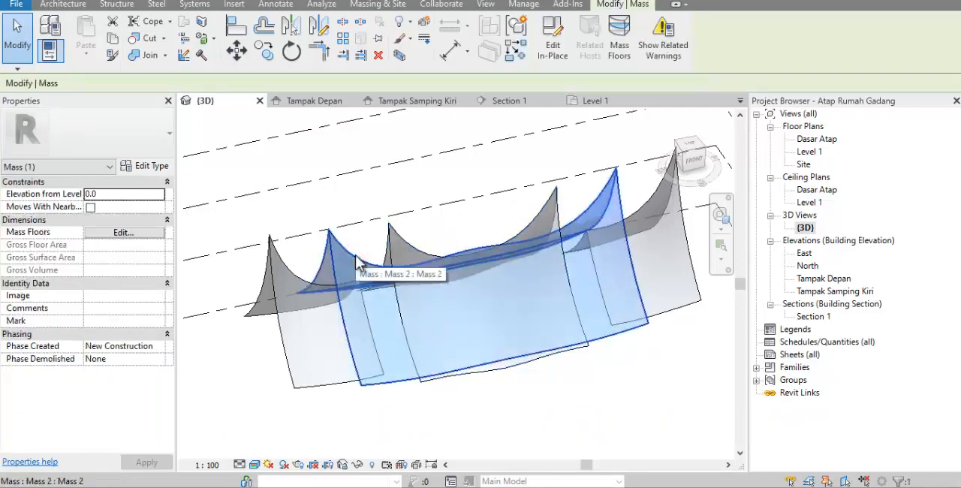
click(567, 63)
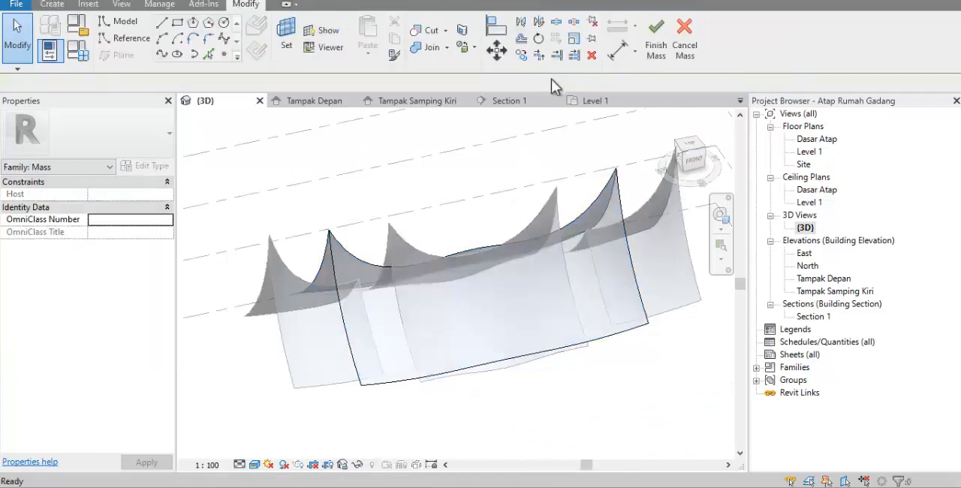
In the Site plan, draw a rectangle on Level 1 from Grid 3 to Grid 7 between the upper and lower horizontal reference planes
double_click(810, 151)
double_click(804, 163)
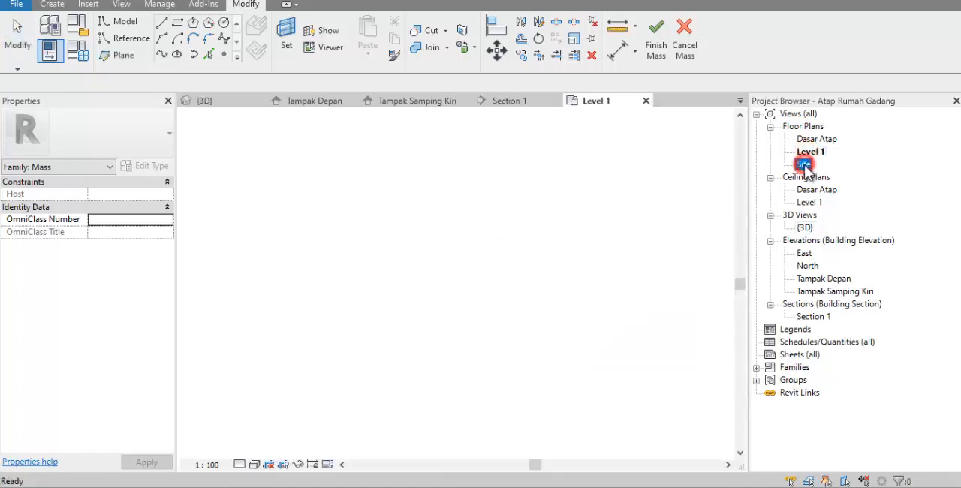
scroll(383, 361, down, 2)
scroll(393, 234, up, 4)
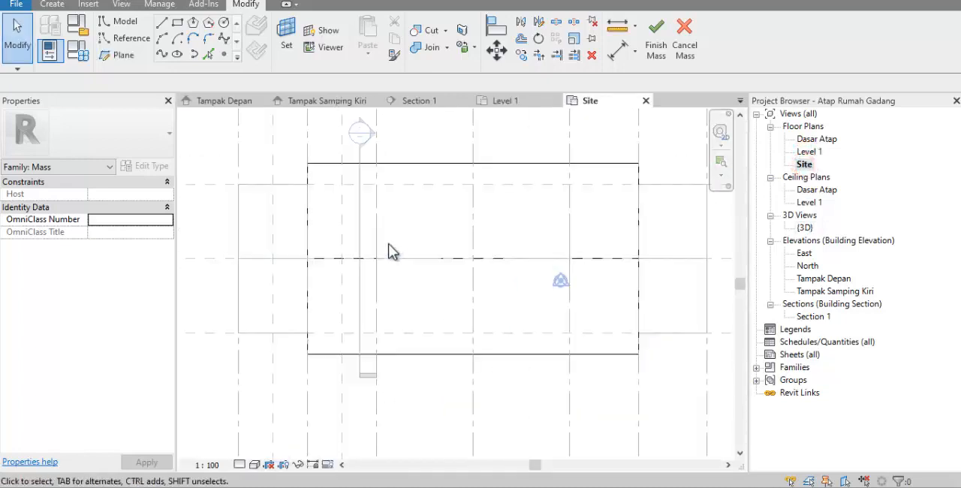
scroll(315, 303, down, 1)
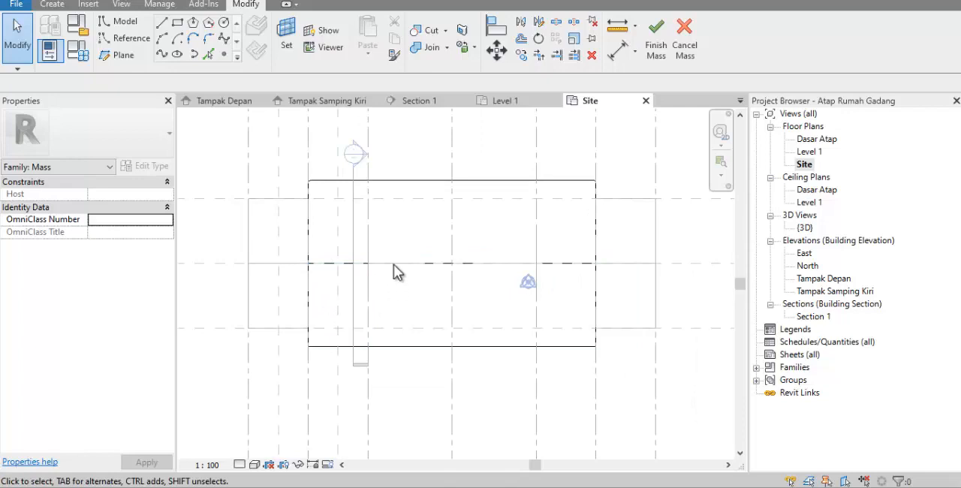
click(178, 24)
scroll(221, 251, down, 1)
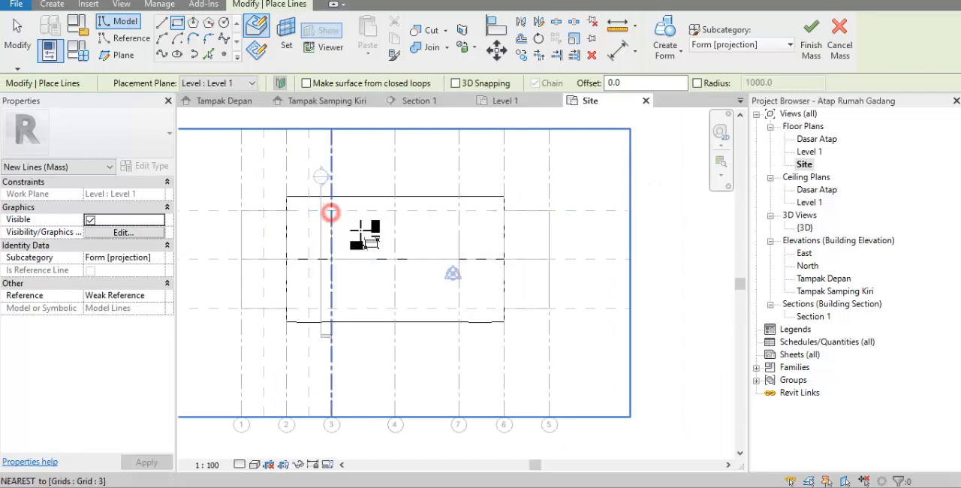
click(331, 210)
click(459, 308)
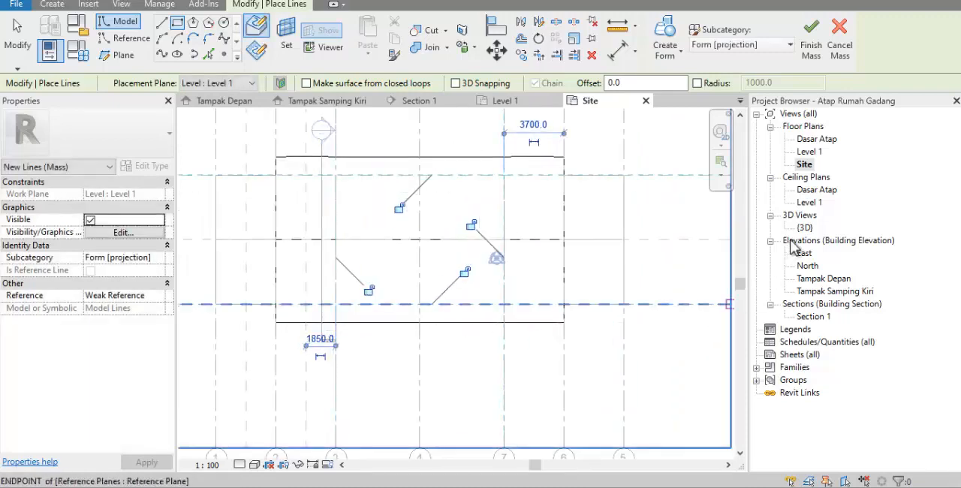
In the 3D view, create a void form from the full rectangle and raise its top to a height of 11200
double_click(803, 227)
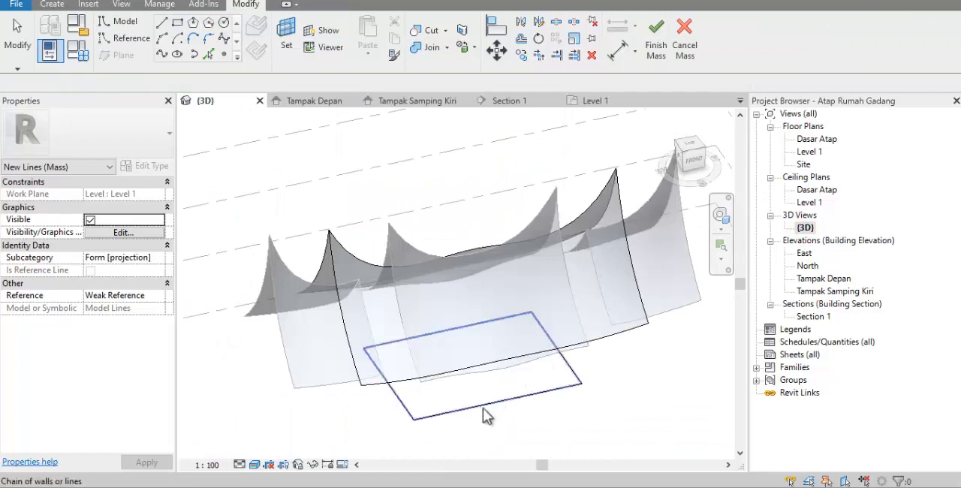
key(Escape)
key(Tab)
click(483, 407)
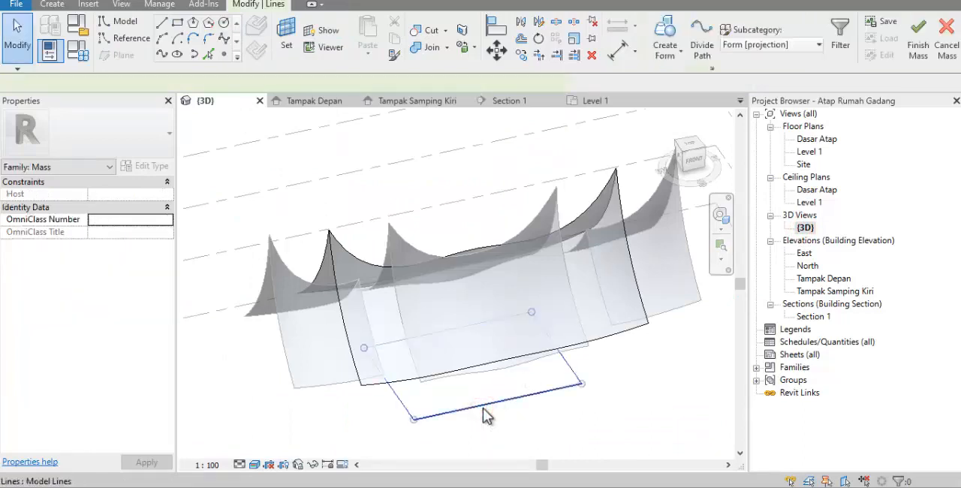
click(671, 55)
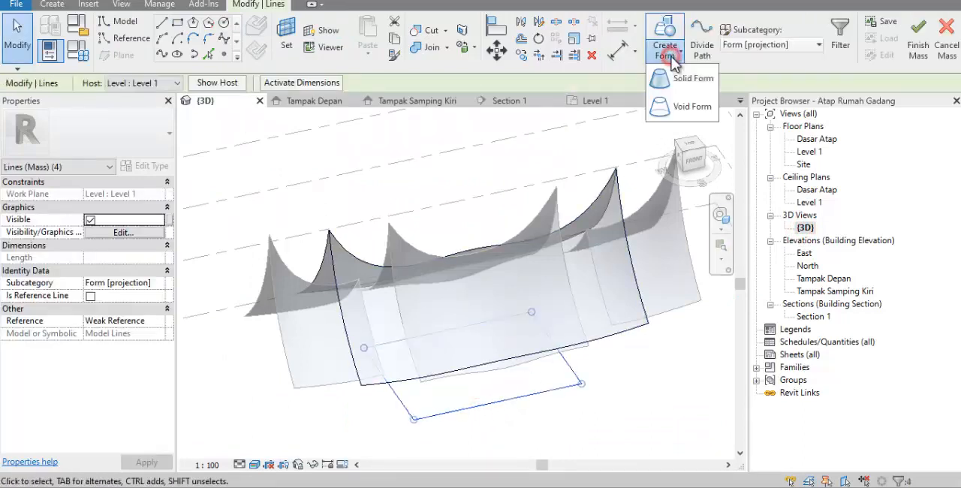
click(677, 110)
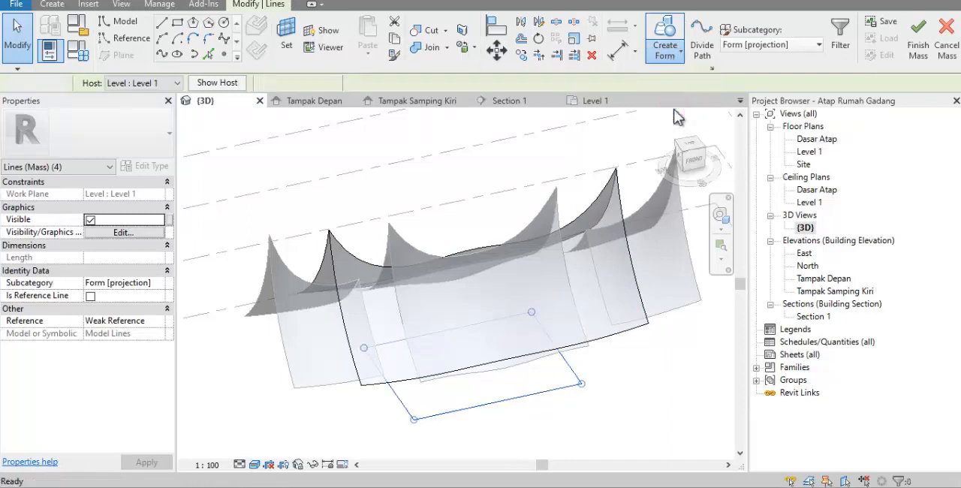
drag(471, 327, 430, 187)
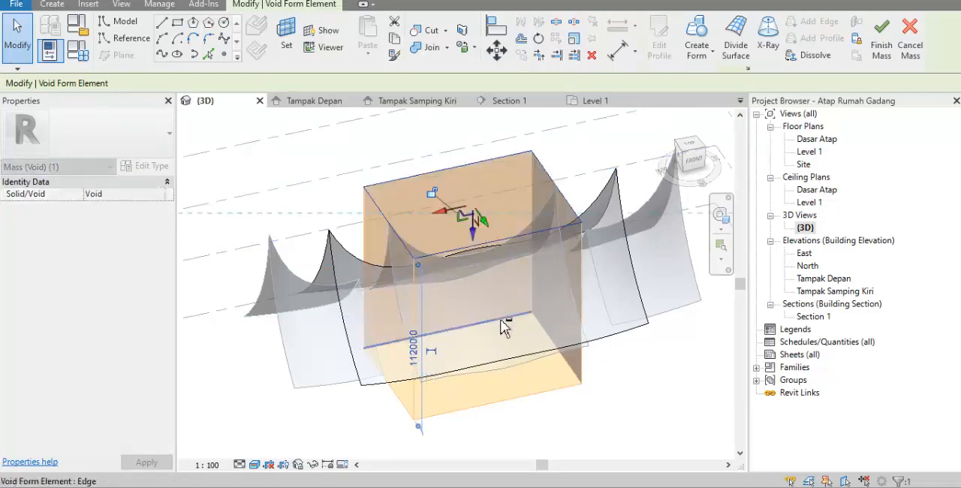
shift+middle_drag(430, 187, 640, 231)
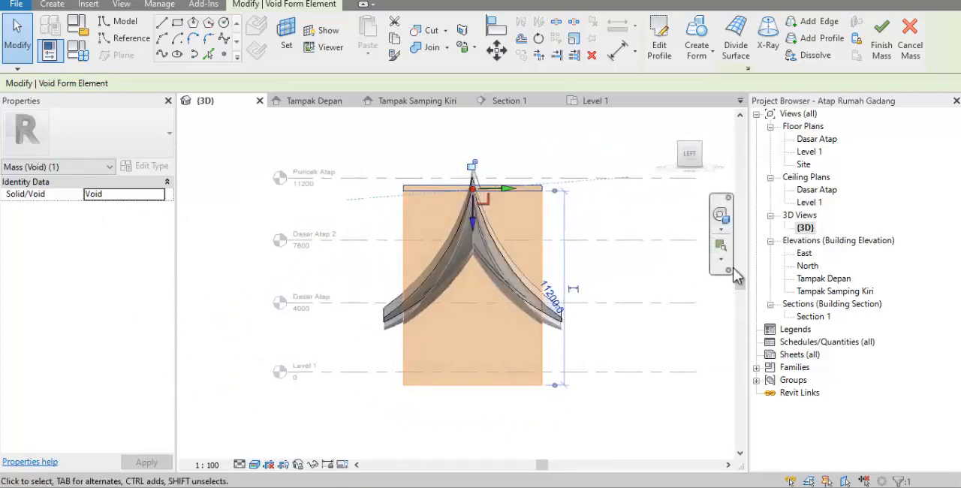
In Section 1, move the void's right-hand side face inward, narrowing the void to about 6593 wide
double_click(813, 316)
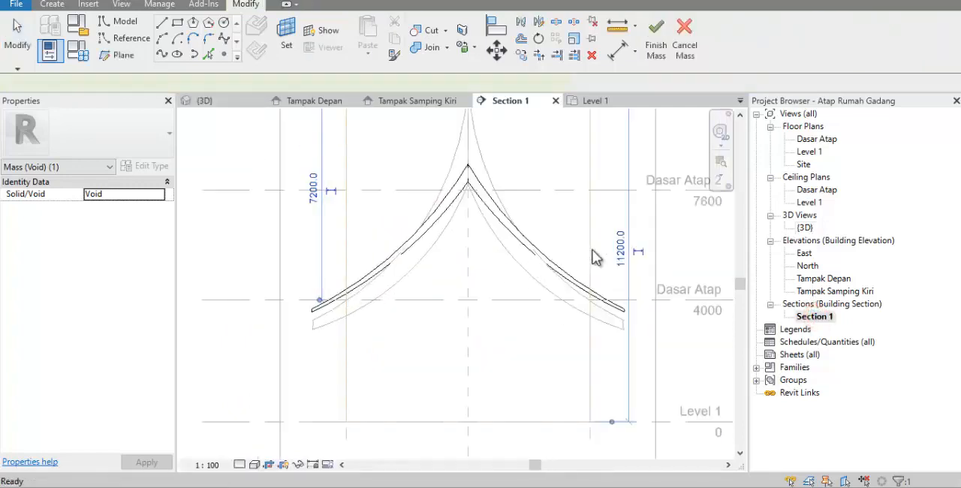
click(554, 238)
scroll(533, 263, down, 1)
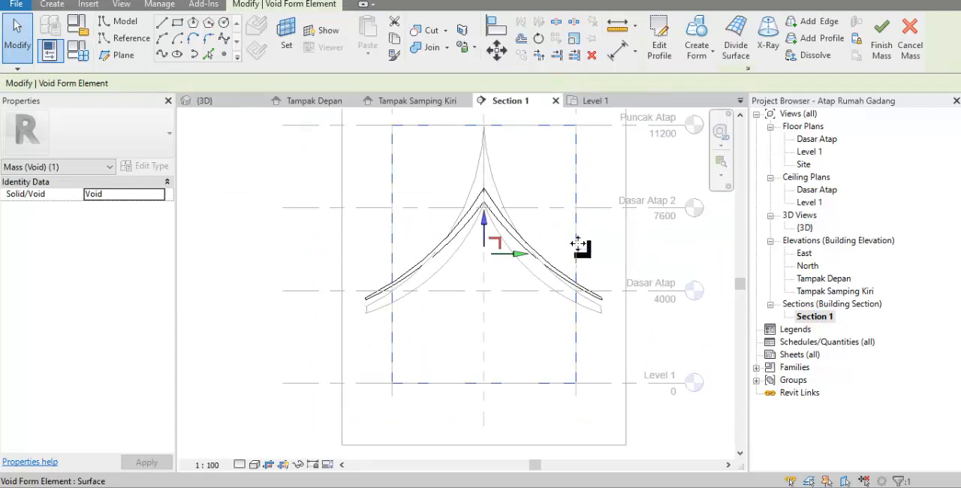
scroll(547, 268, down, 1)
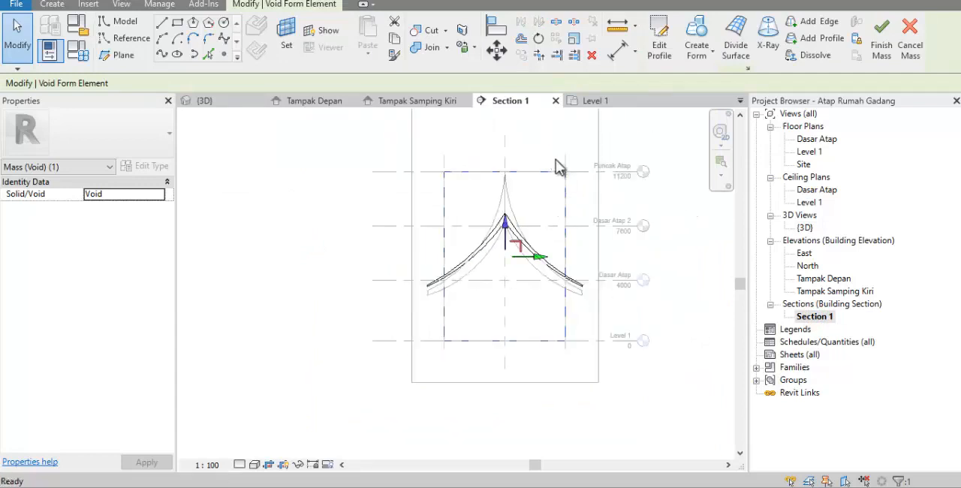
key(Escape)
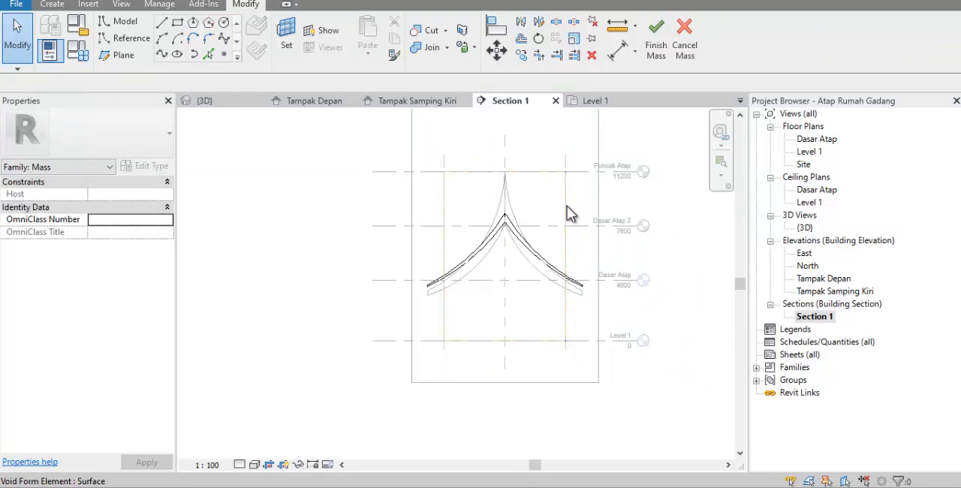
drag(548, 158, 579, 403)
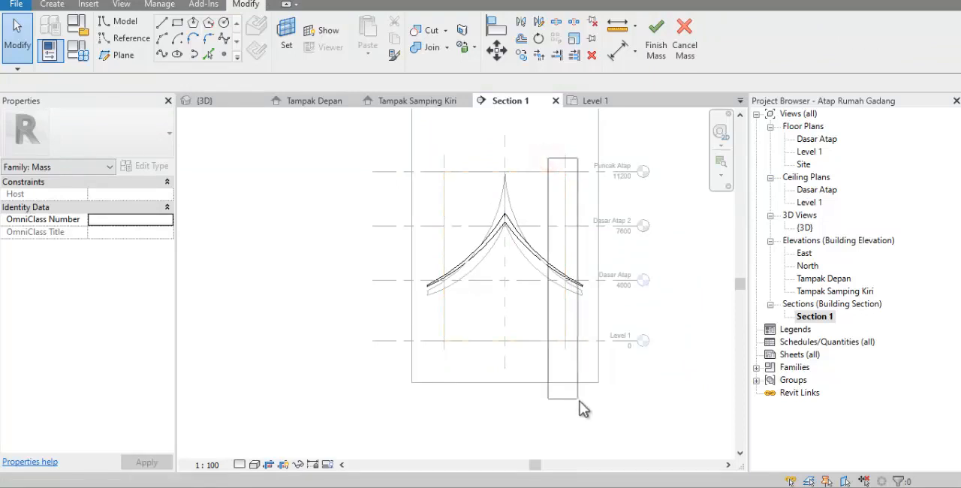
click(565, 317)
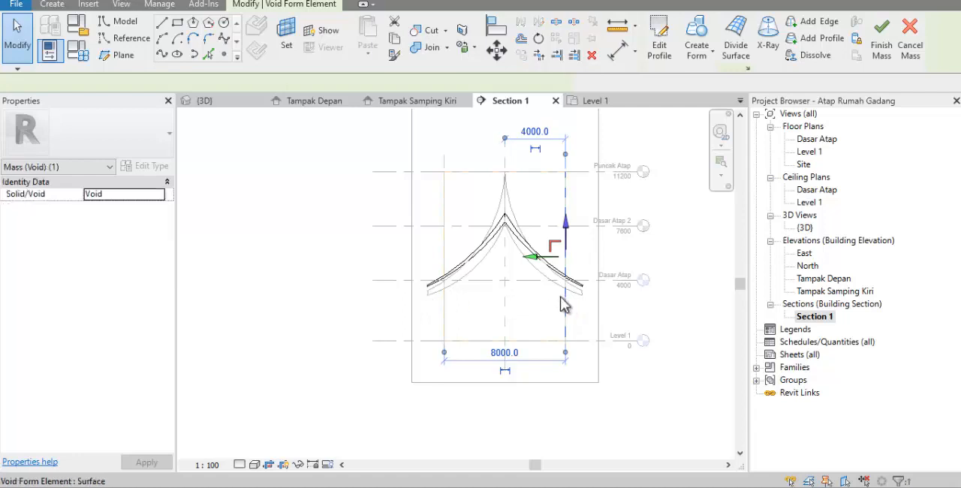
scroll(568, 273, up, 3)
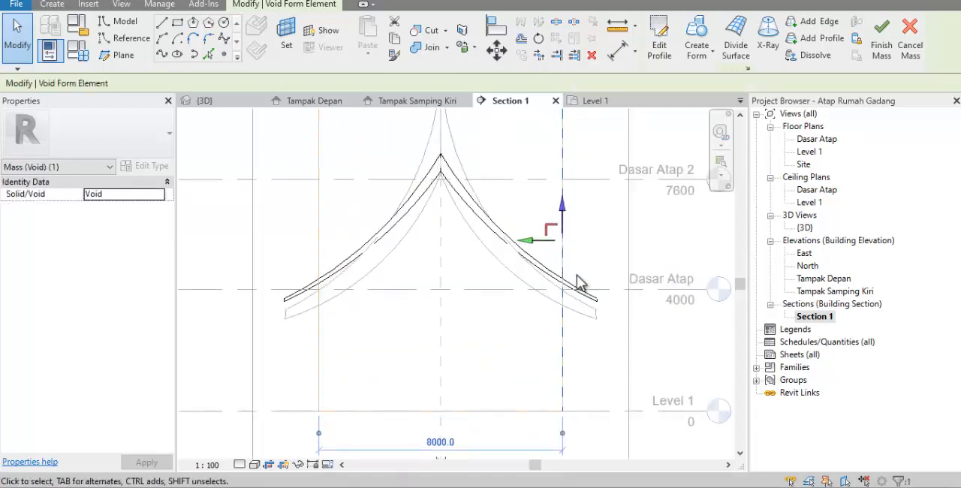
drag(519, 234, 490, 255)
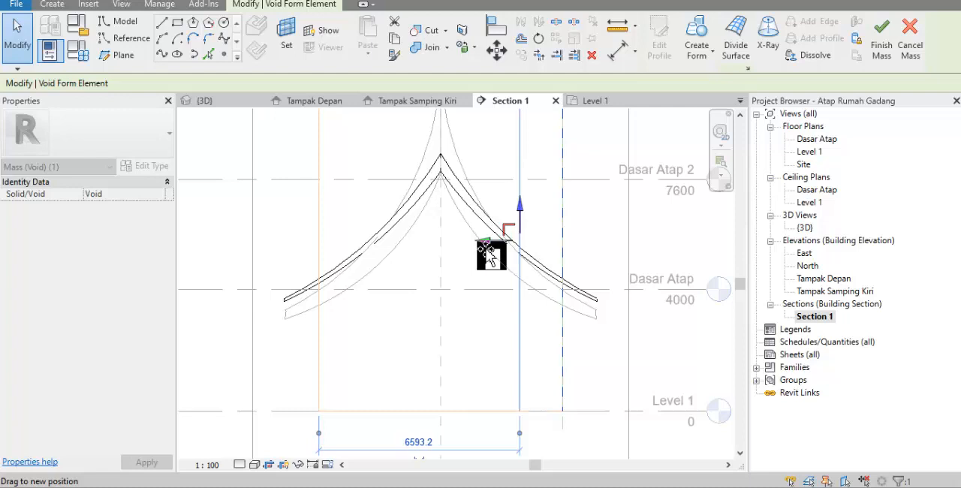
drag(484, 249, 484, 249)
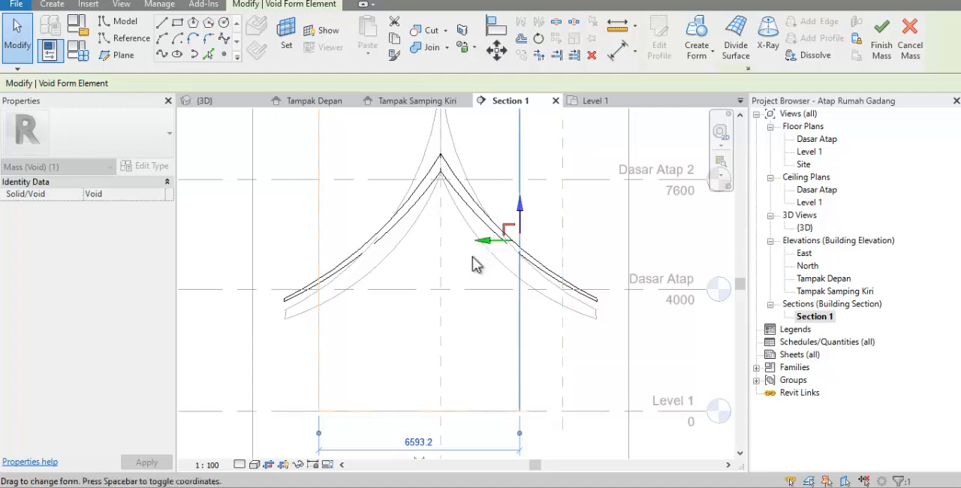
Move the void's left face to about 2126 from As Bangunan and its right face inward for a void about 4280 wide
click(319, 250)
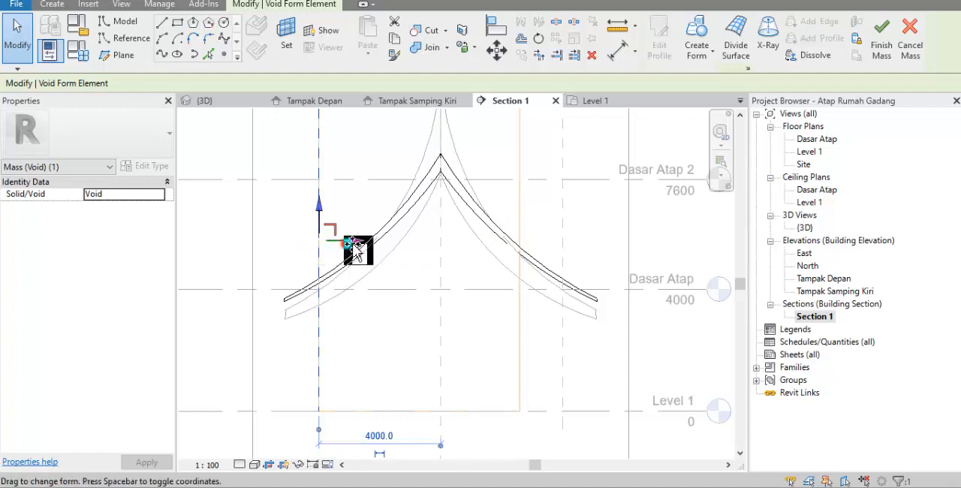
drag(357, 251, 389, 258)
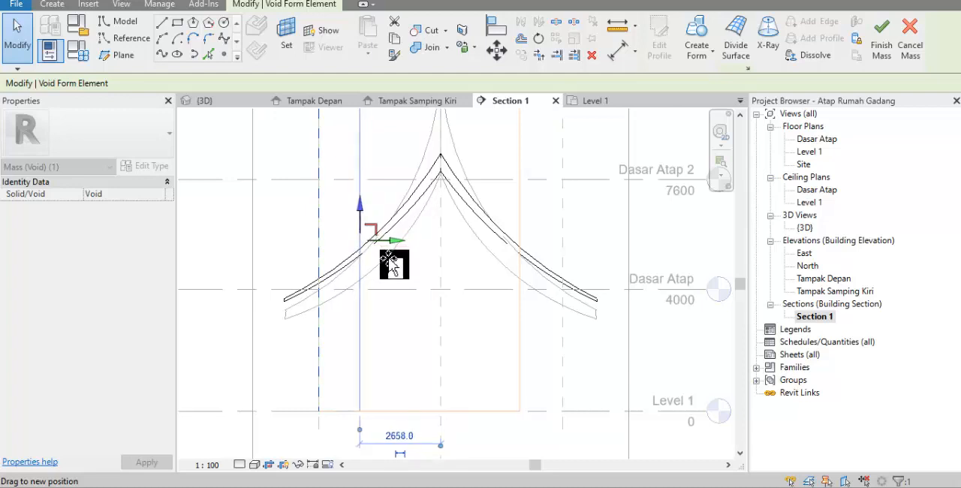
drag(390, 259, 401, 264)
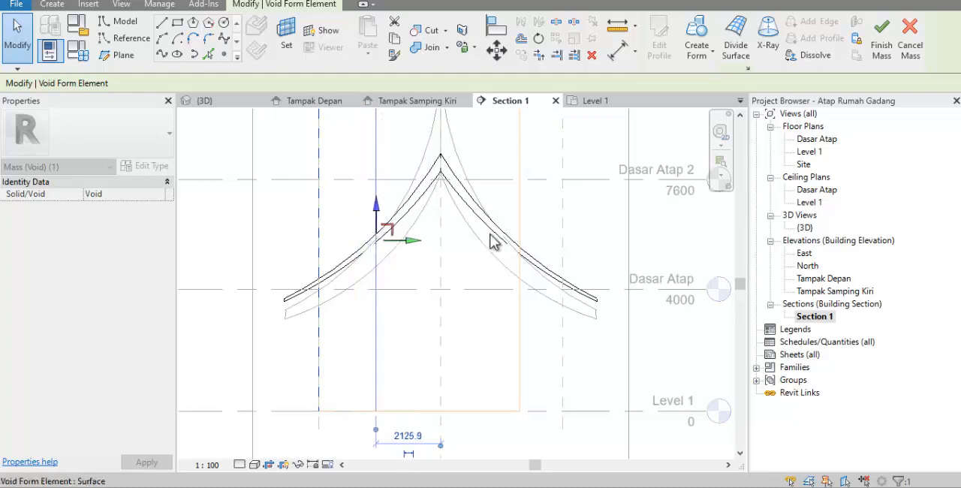
click(523, 225)
click(520, 217)
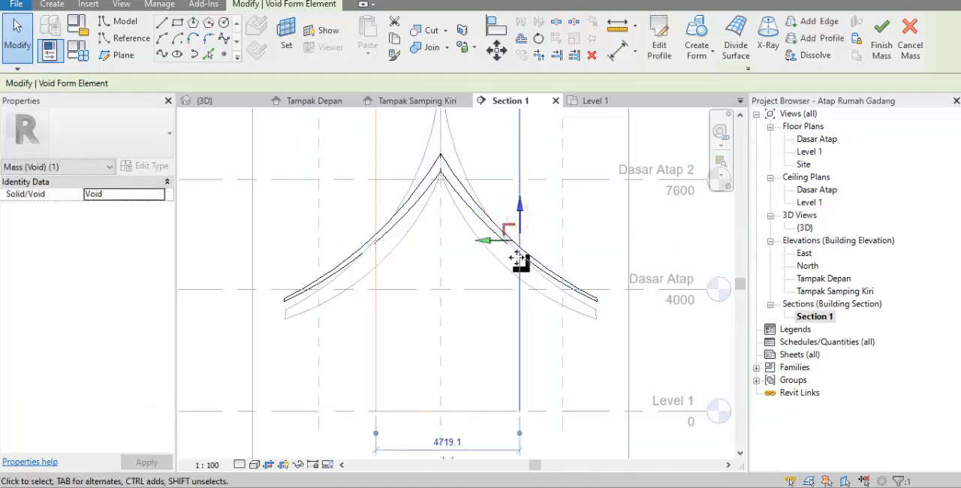
drag(491, 241, 480, 241)
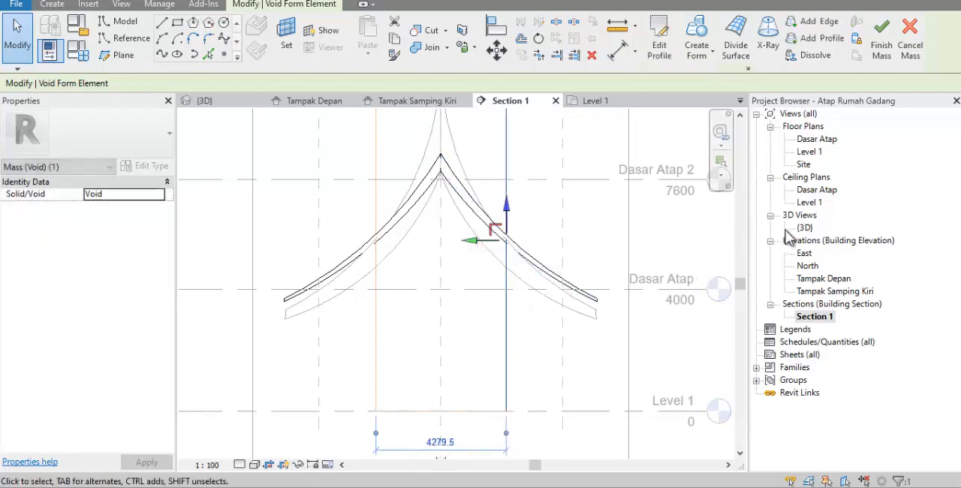
In the 3D view, cut the roof tier's solid form with the void box and finish the mass
double_click(802, 227)
shift+middle_drag(578, 301, 530, 384)
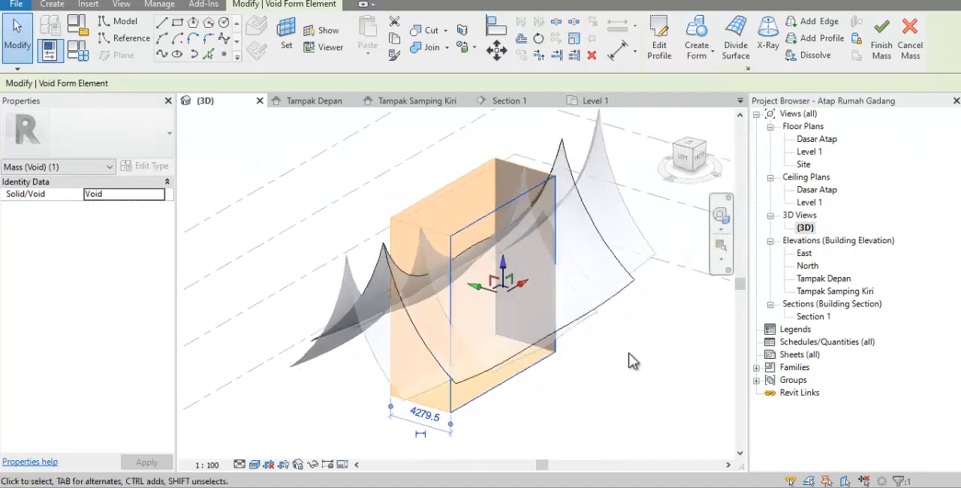
click(631, 352)
shift+middle_drag(630, 352, 624, 373)
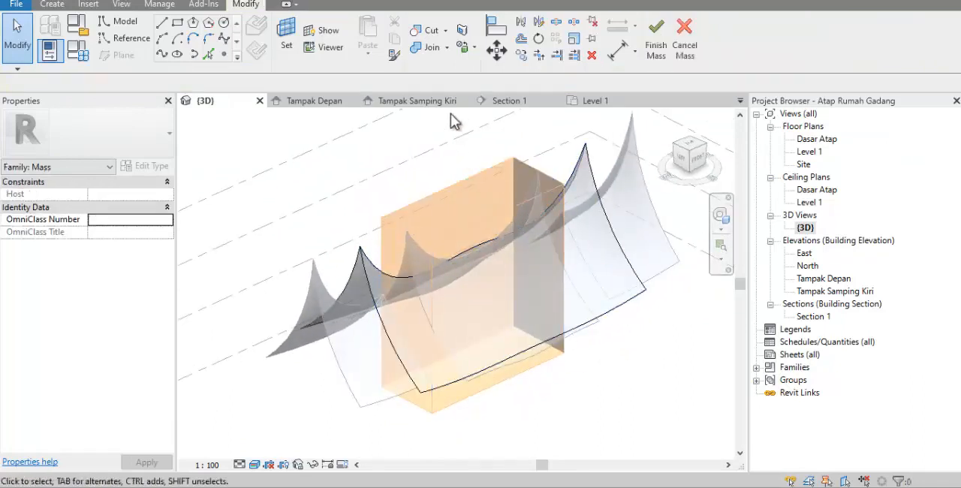
click(430, 34)
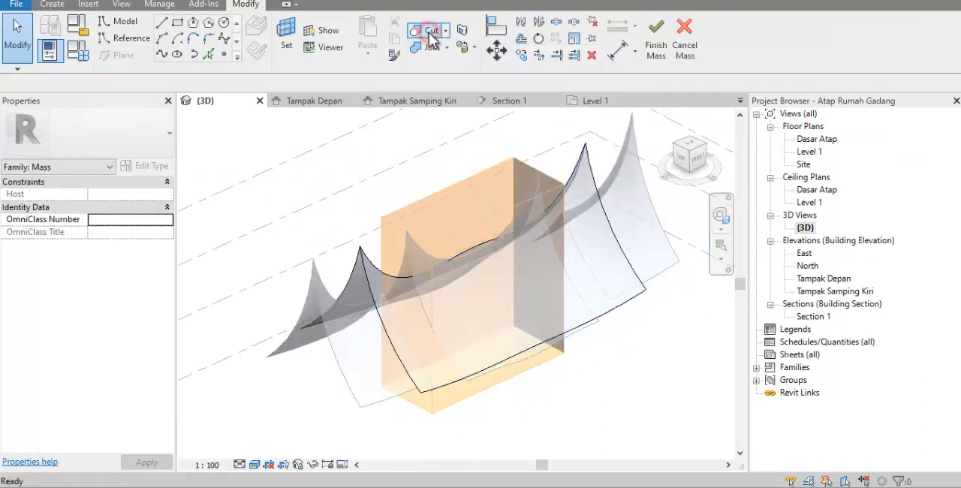
click(363, 247)
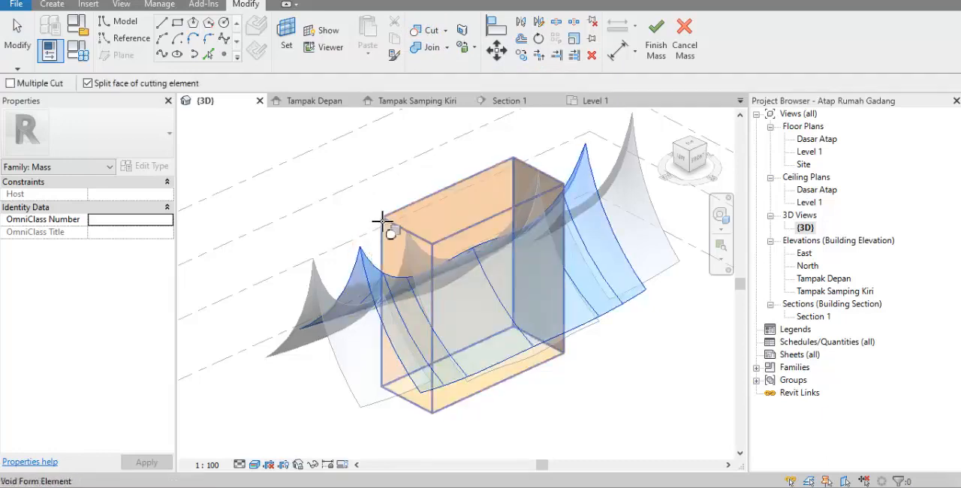
click(384, 222)
shift+middle_drag(620, 295, 454, 359)
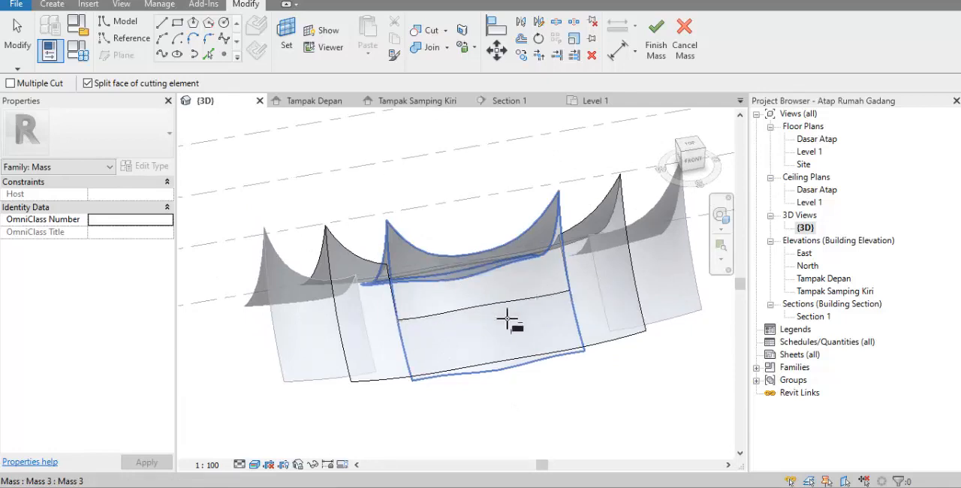
click(656, 58)
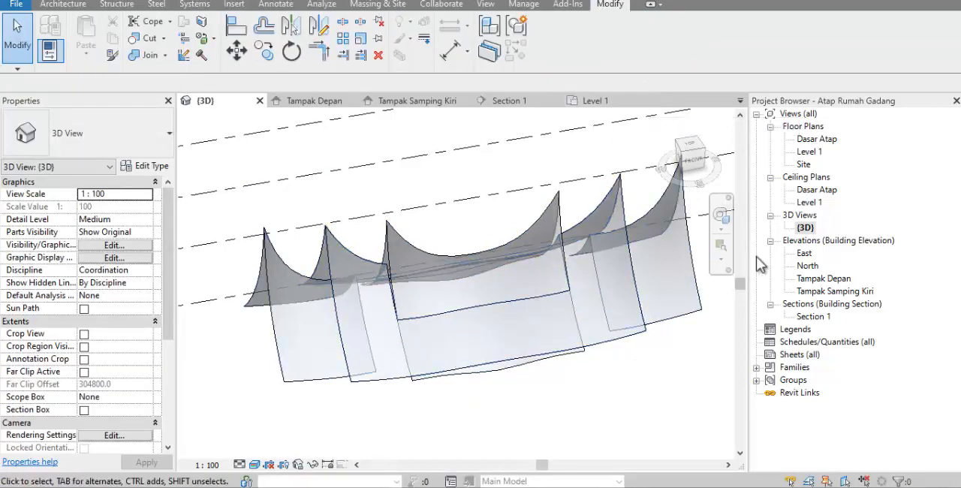
Edit the central roof tier mass in place and, in the Site plan, draw a rectangle outward from its front edge between grids 3 and 7
click(551, 218)
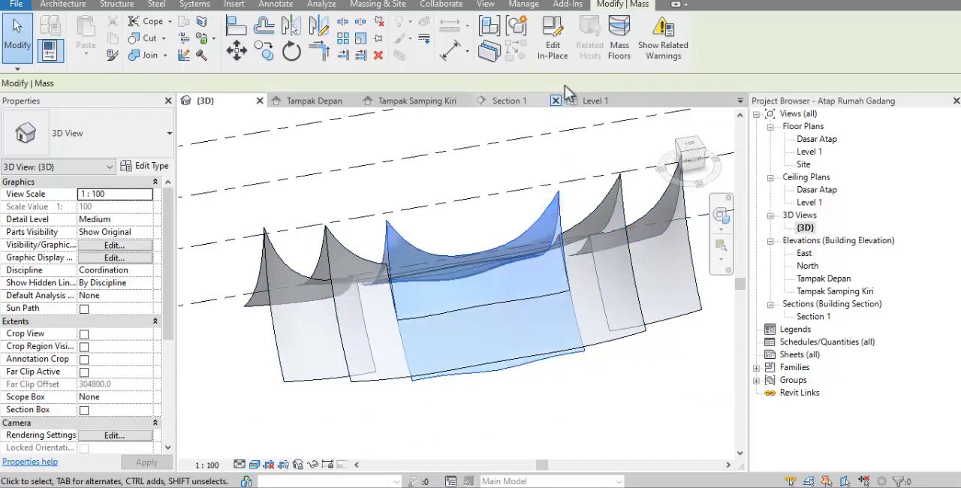
click(554, 47)
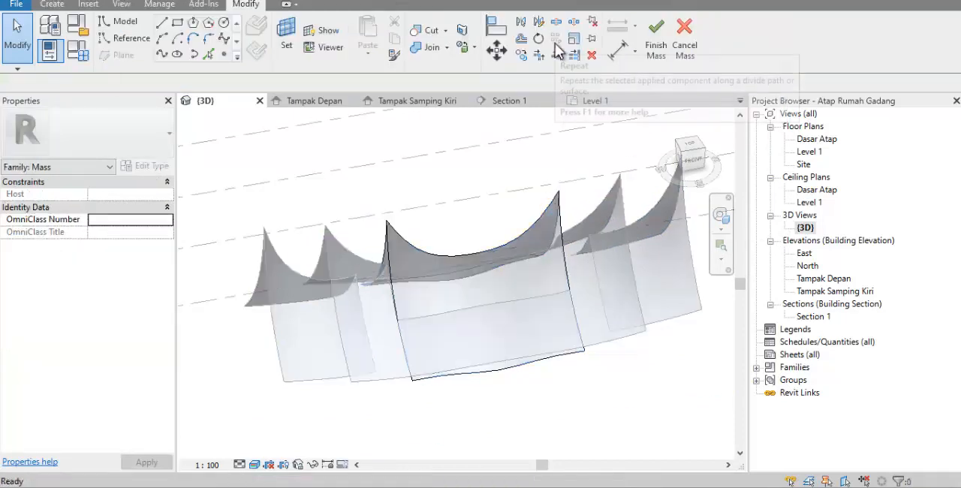
double_click(806, 164)
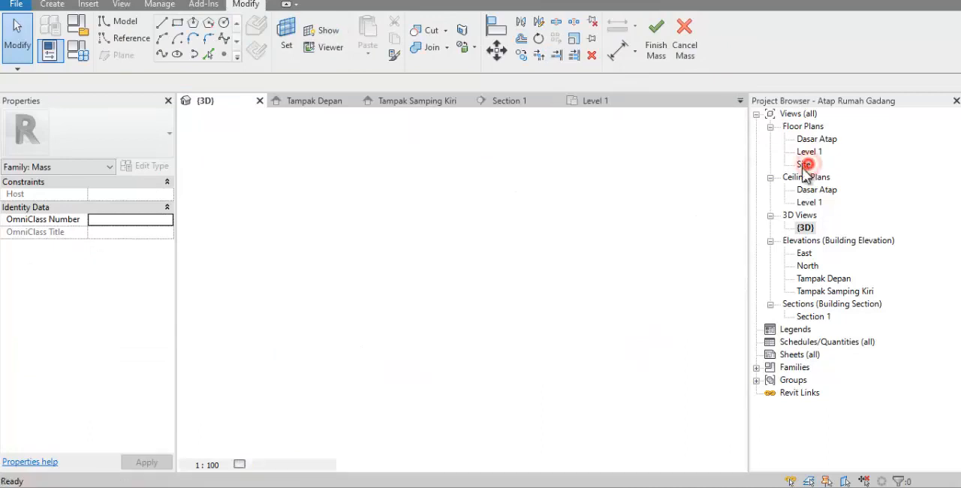
scroll(373, 314, down, 3)
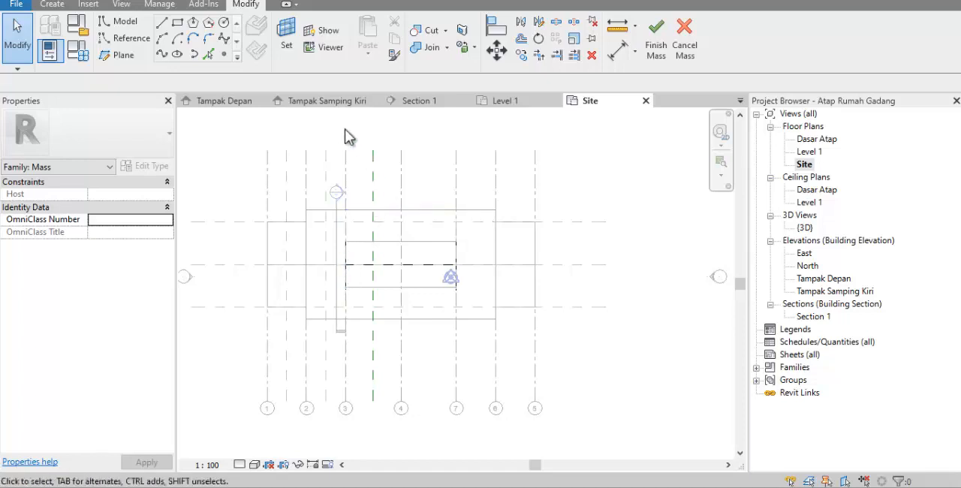
click(177, 24)
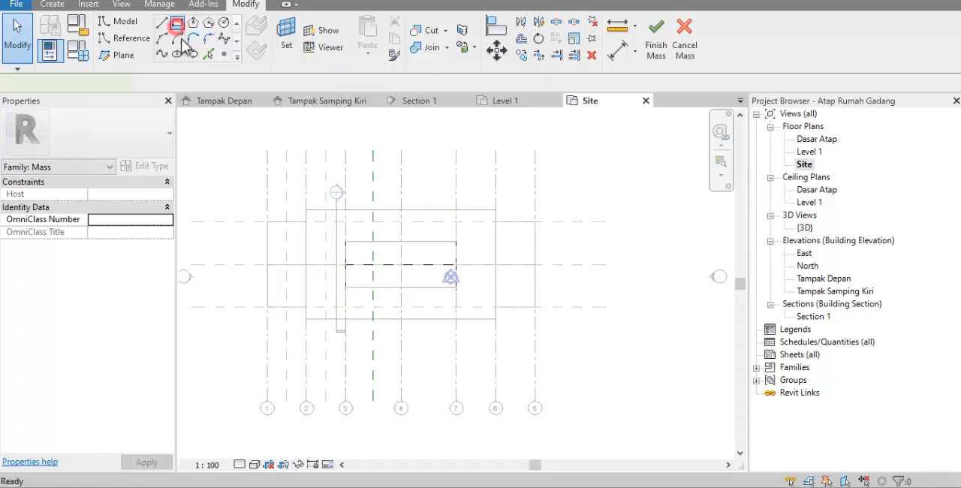
scroll(368, 293, up, 2)
scroll(361, 293, up, 1)
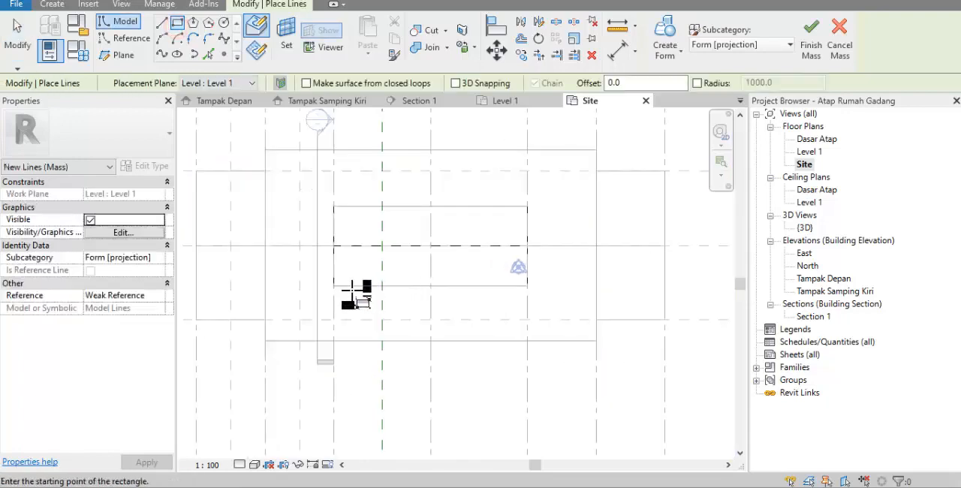
click(333, 286)
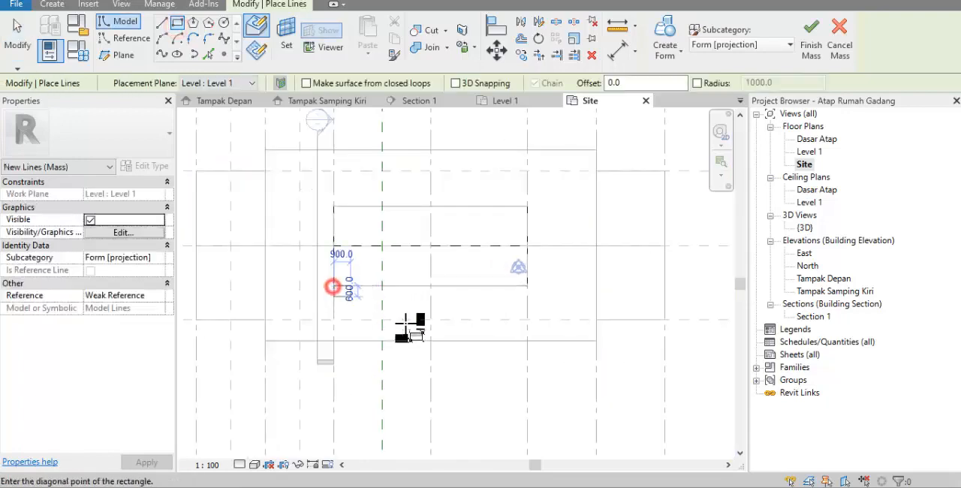
click(527, 408)
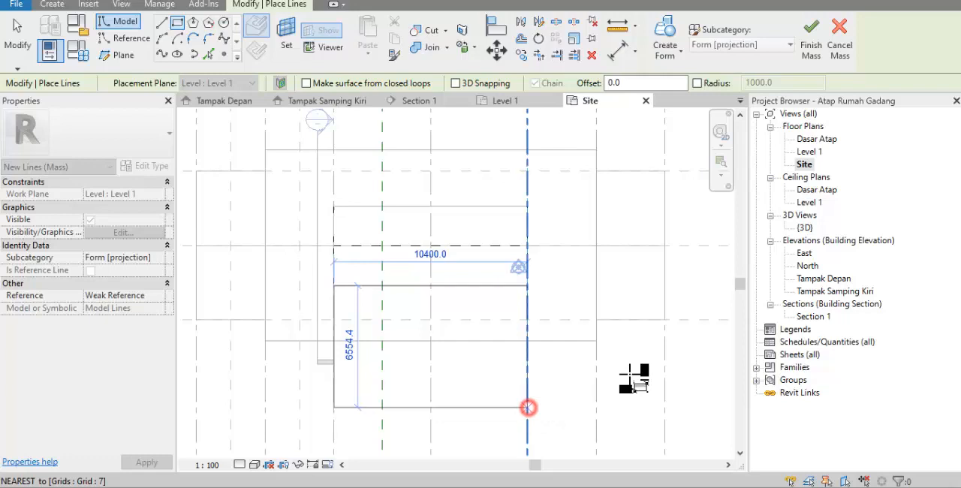
In the 3D view, turn the front rectangle into a void form and raise its top to about 9344 to cut the tier
double_click(805, 229)
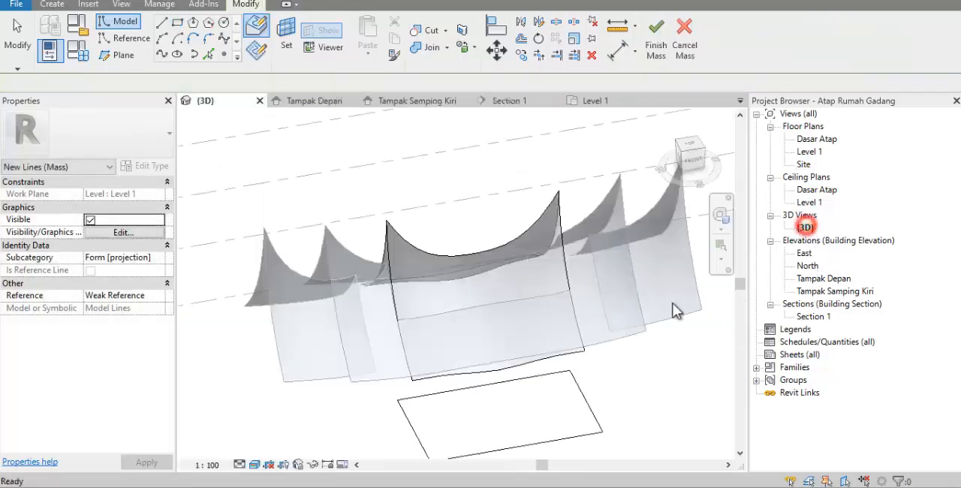
click(542, 377)
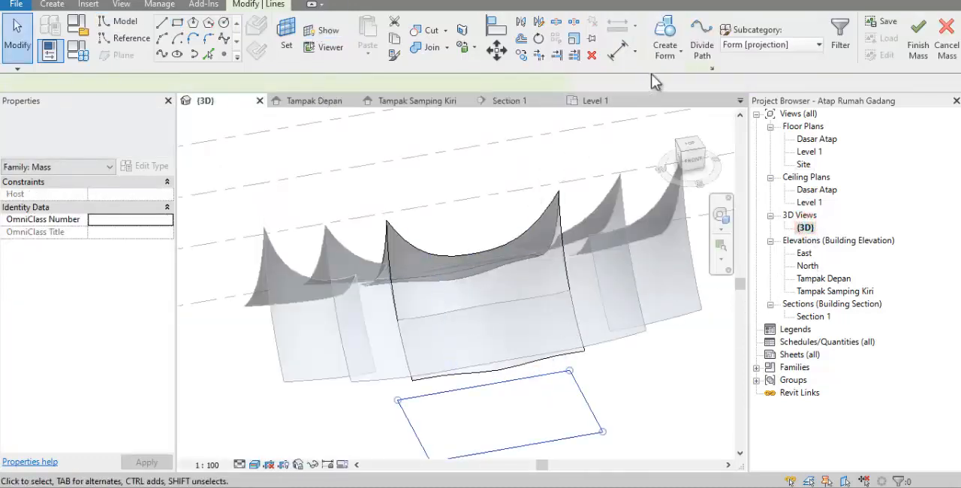
click(665, 57)
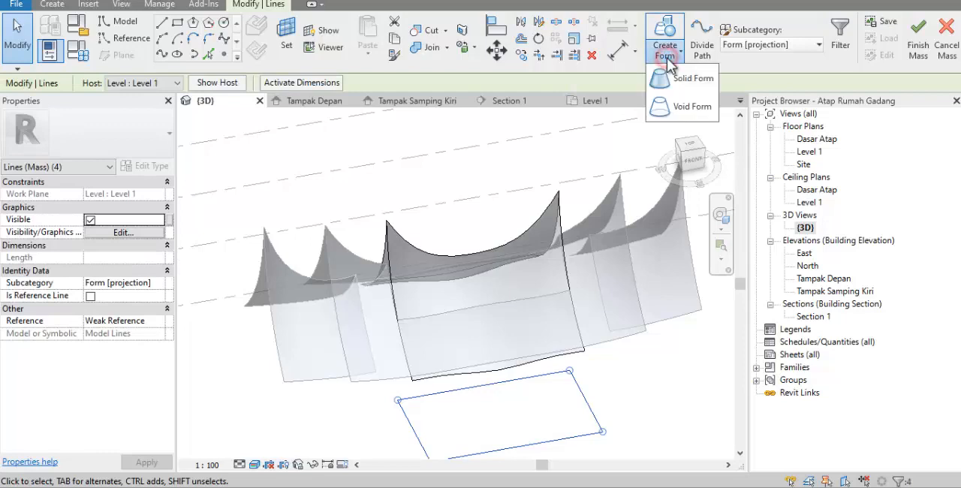
click(673, 108)
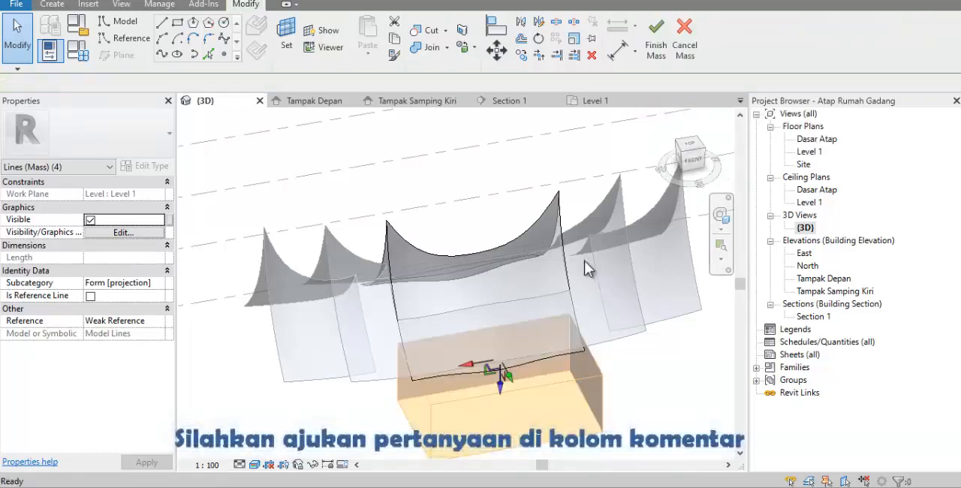
drag(501, 395, 504, 321)
shift+middle_drag(504, 321, 517, 382)
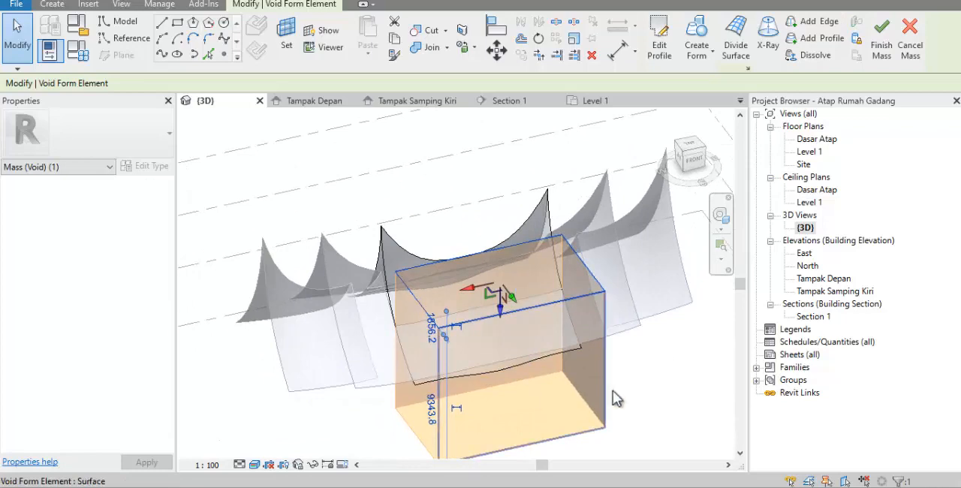
click(659, 372)
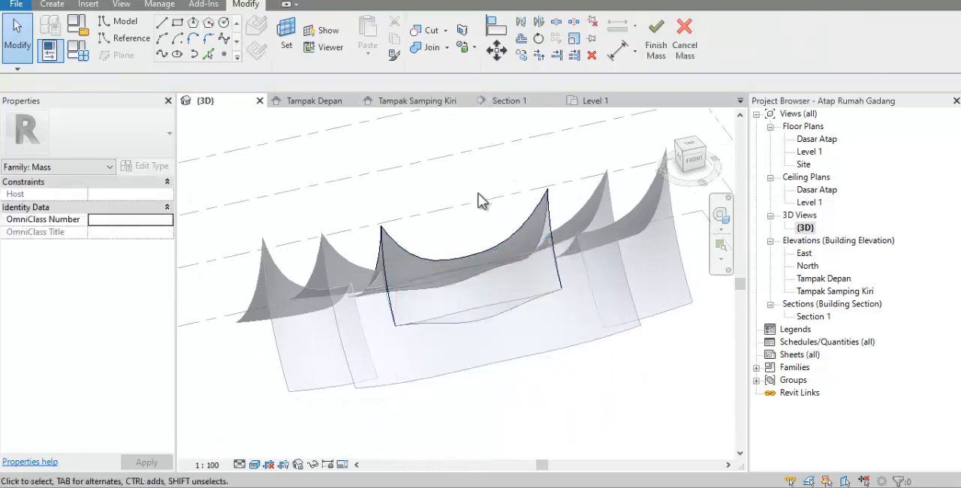
In the Site plan, draw a rectangle about 10400 by 6171 outward from the central tier's rear edge between grids 3 and 7
shift+middle_drag(480, 201, 428, 265)
scroll(565, 347, up, 3)
shift+middle_drag(595, 352, 705, 322)
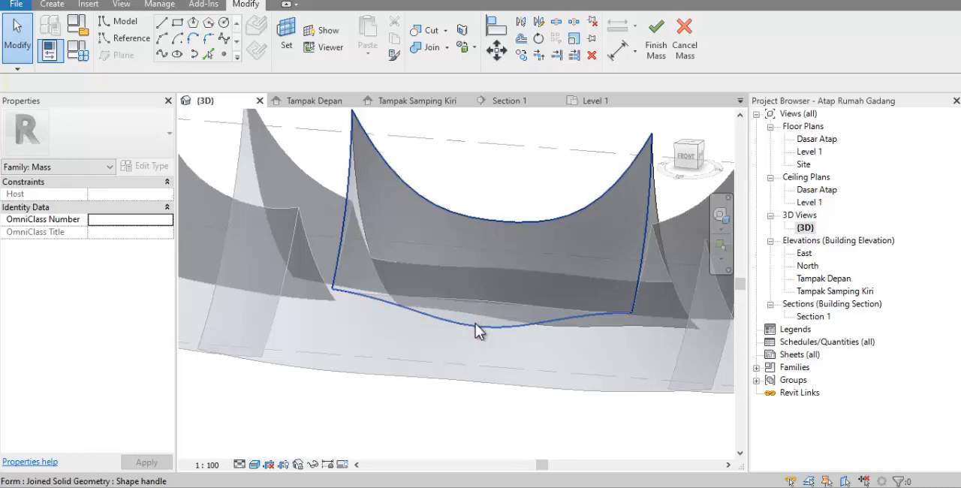
shift+middle_drag(476, 326, 523, 329)
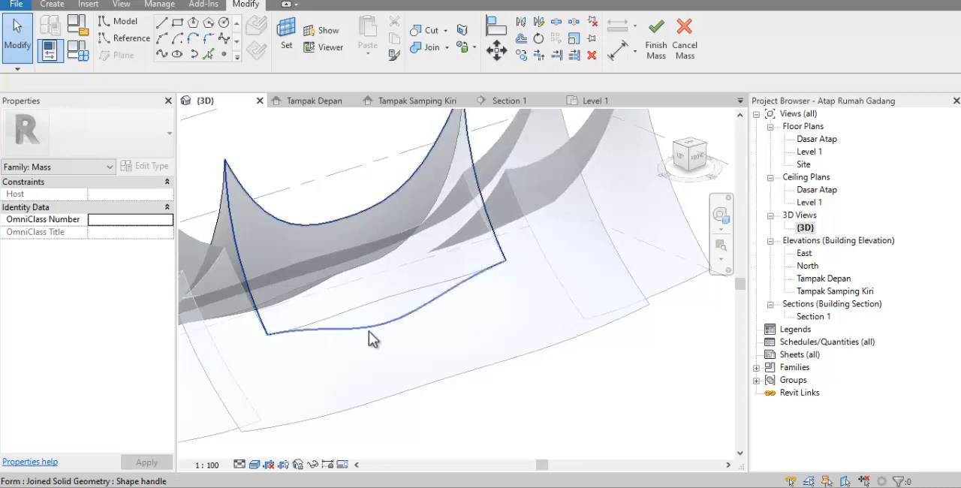
shift+middle_drag(500, 280, 573, 312)
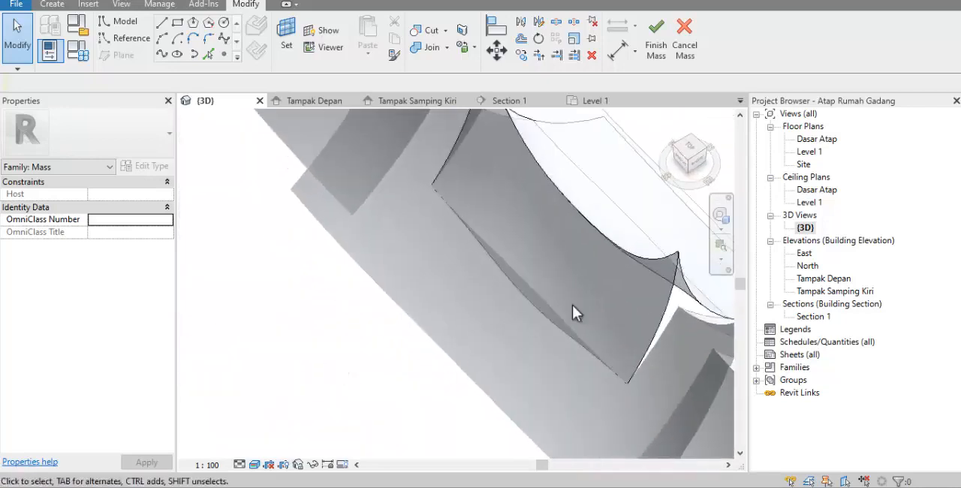
double_click(803, 164)
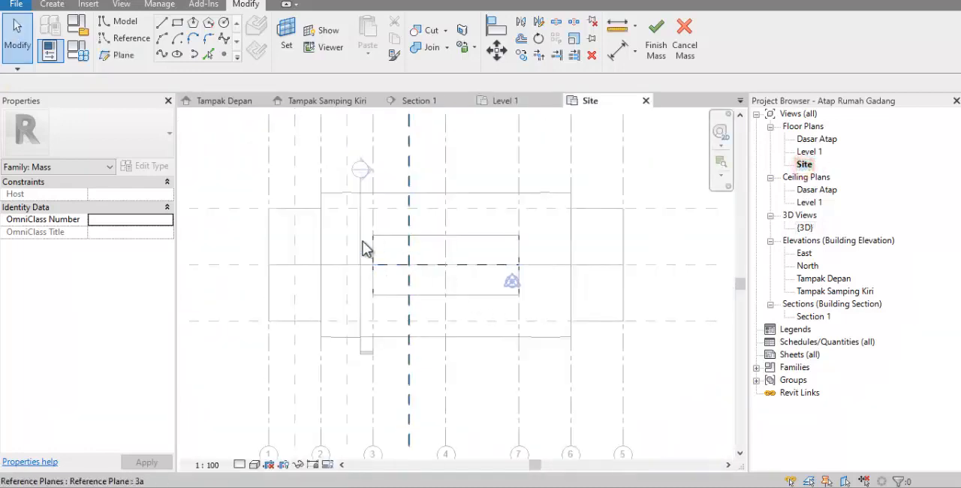
click(179, 24)
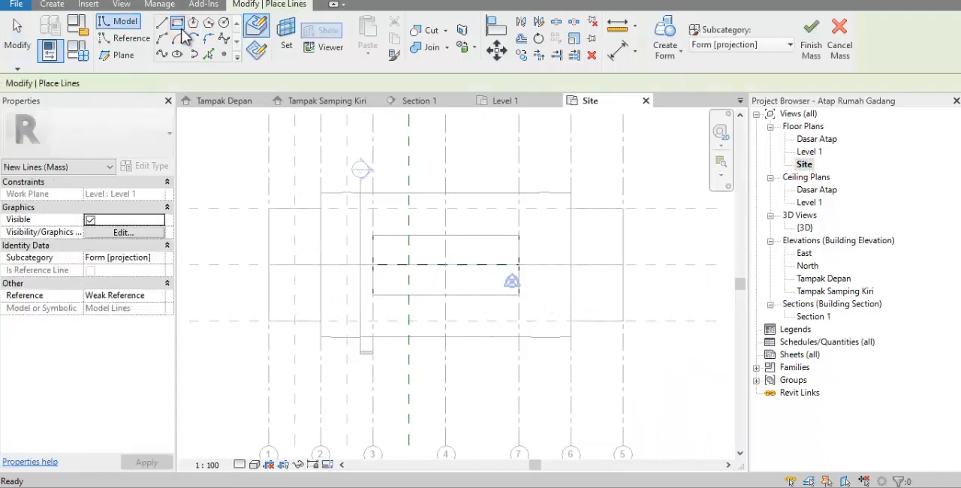
click(373, 235)
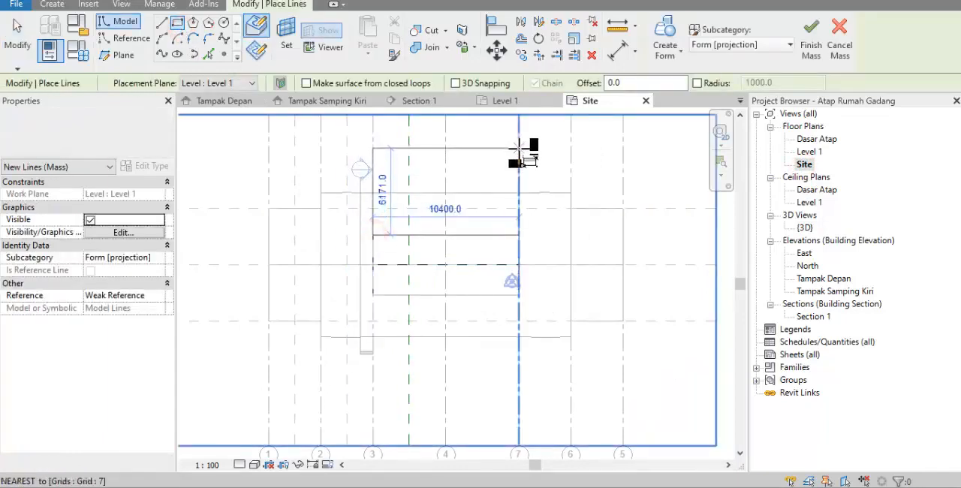
click(518, 150)
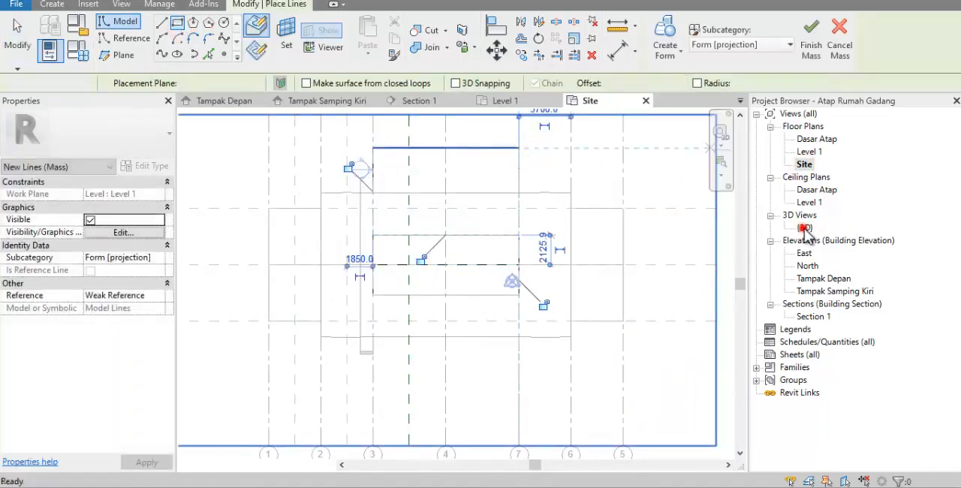
In the 3D view, create a void form about 9344 high from the rear rectangle to cut the tier, and finish the mass
double_click(804, 227)
scroll(586, 273, down, 5)
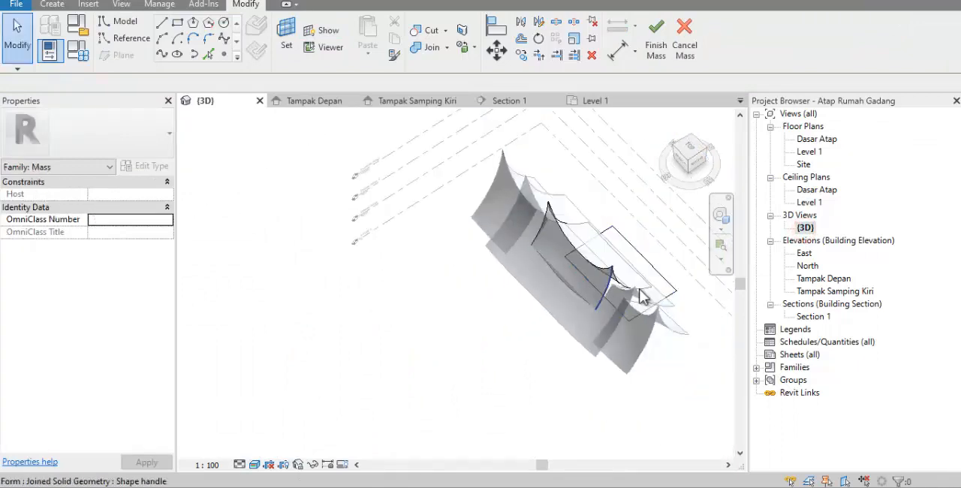
click(658, 273)
shift+middle_drag(657, 273, 547, 224)
click(673, 65)
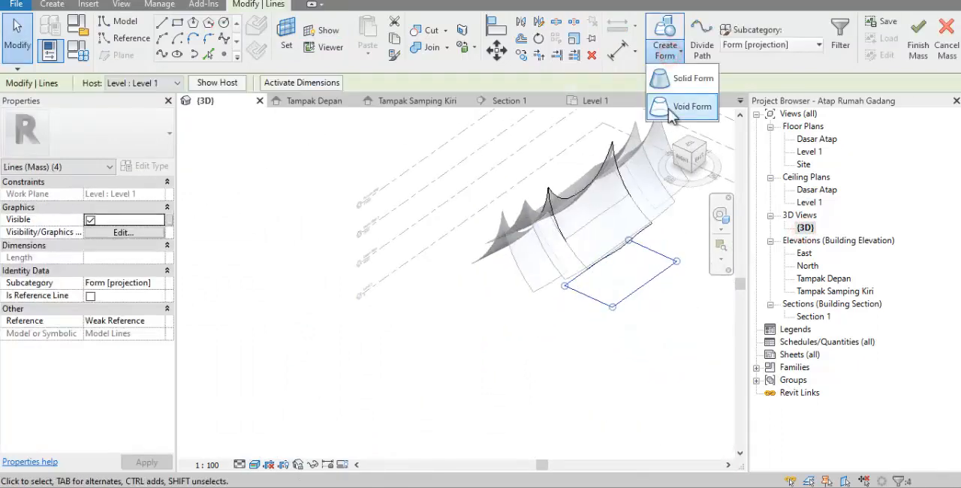
click(680, 105)
drag(627, 270, 627, 226)
click(637, 316)
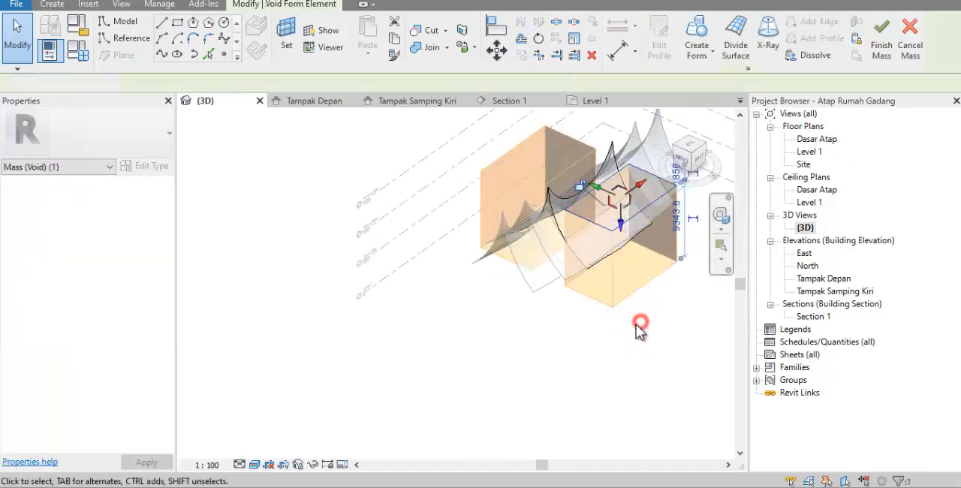
shift+middle_drag(591, 317, 714, 290)
scroll(442, 267, down, 2)
scroll(615, 263, up, 3)
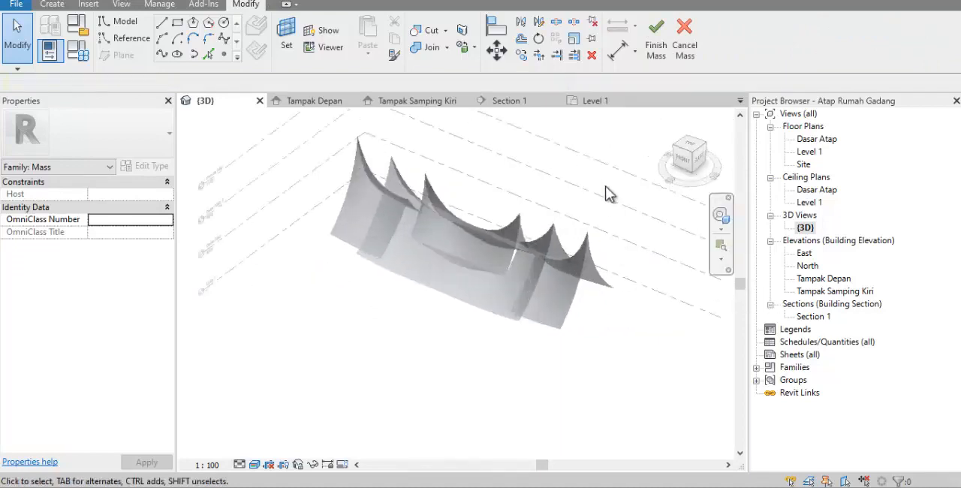
click(651, 37)
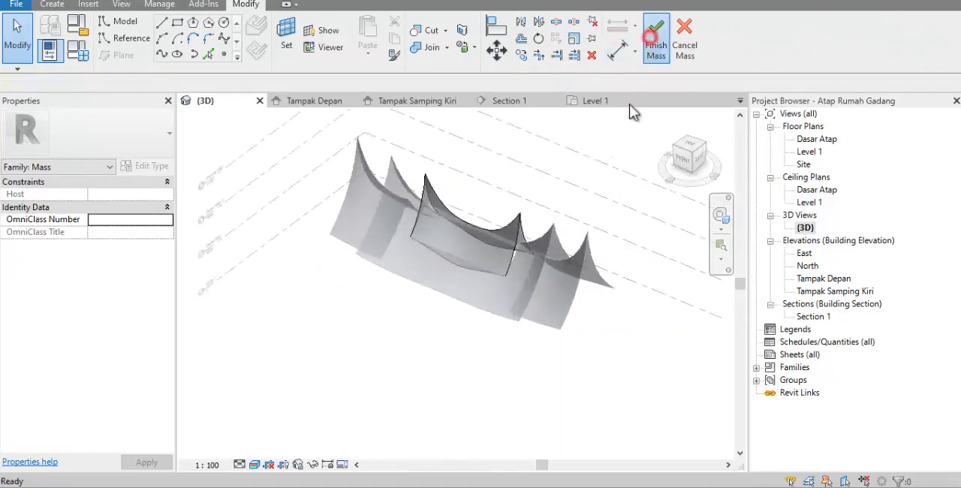
Start Roof by Face and duplicate the Generic - 400mm roof type as Atap Rumah Gadang
shift+middle_drag(596, 260, 408, 367)
scroll(532, 341, down, 2)
scroll(533, 347, up, 3)
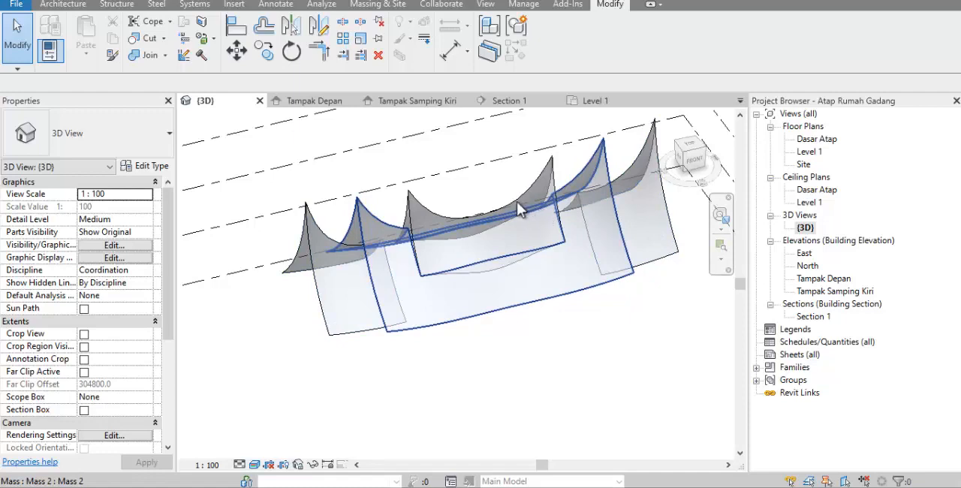
click(490, 333)
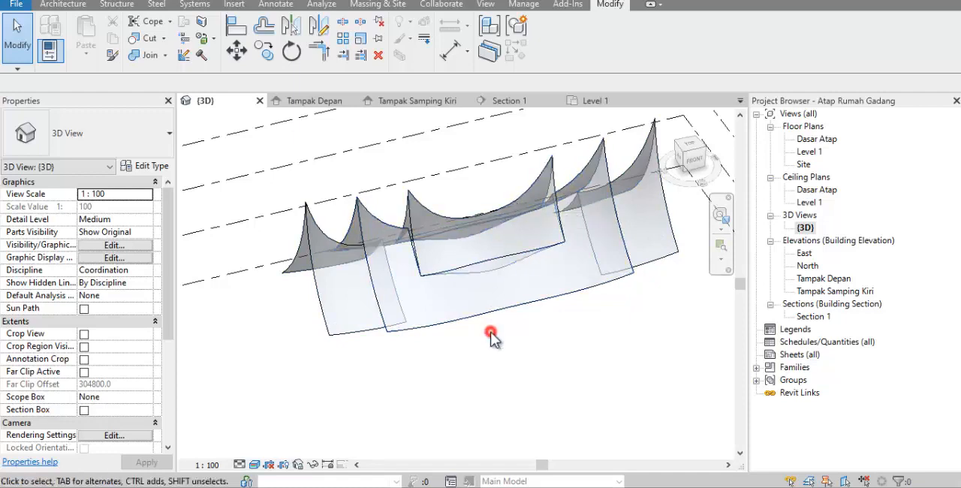
click(385, 6)
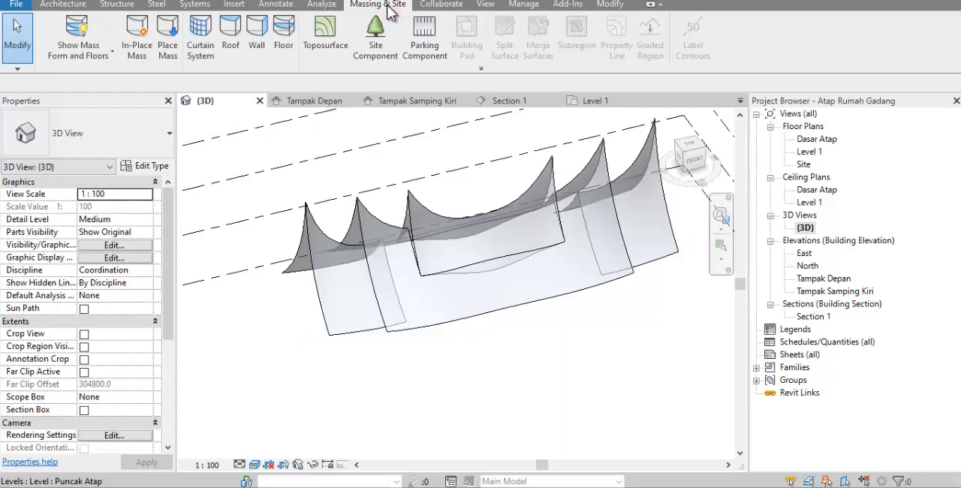
click(234, 41)
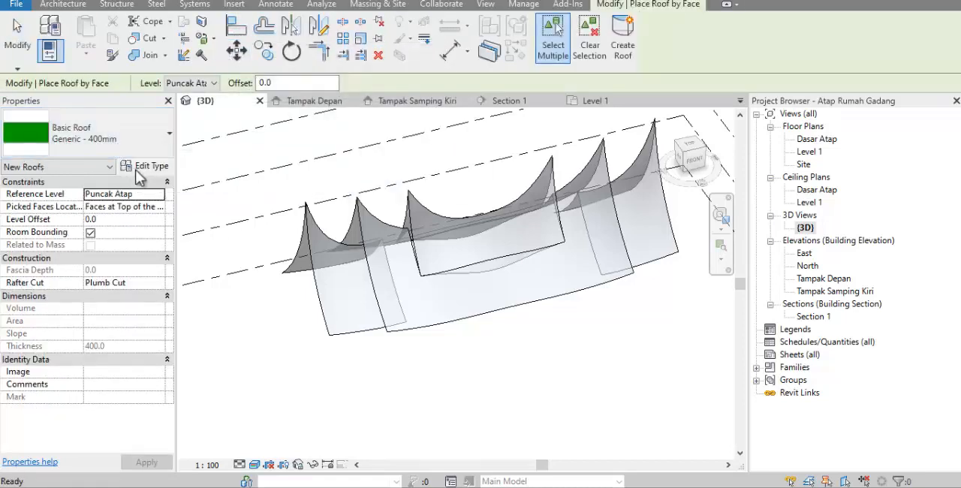
click(141, 172)
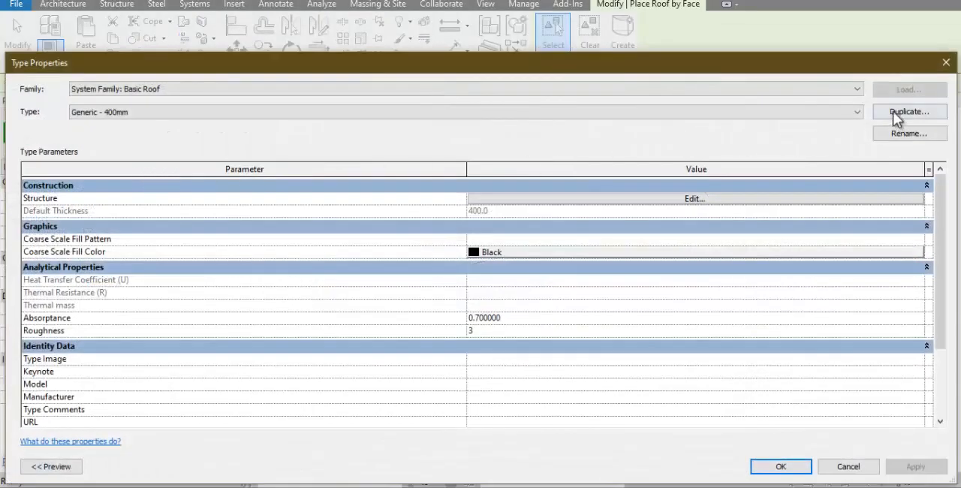
click(893, 112)
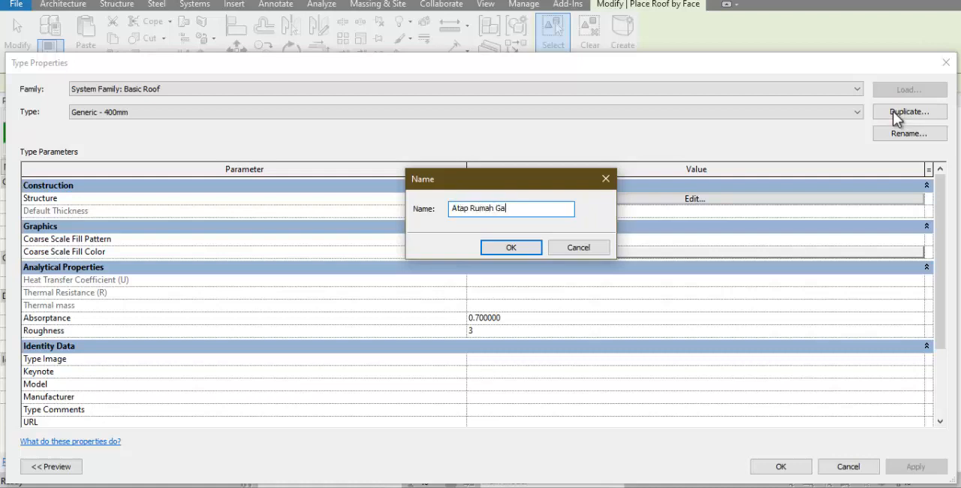
key(Return)
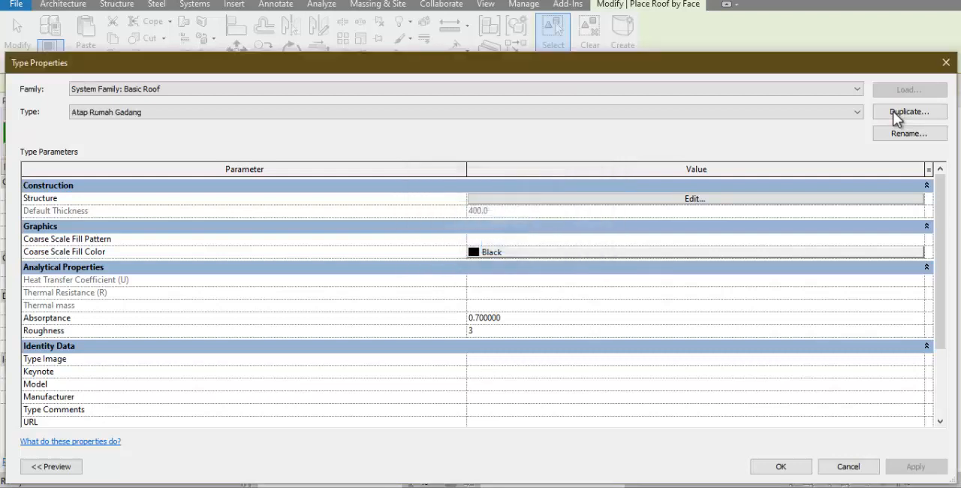
In the roof type's structure, insert a second layer below the core, making the core layer 100 thick and the new one 3
click(652, 199)
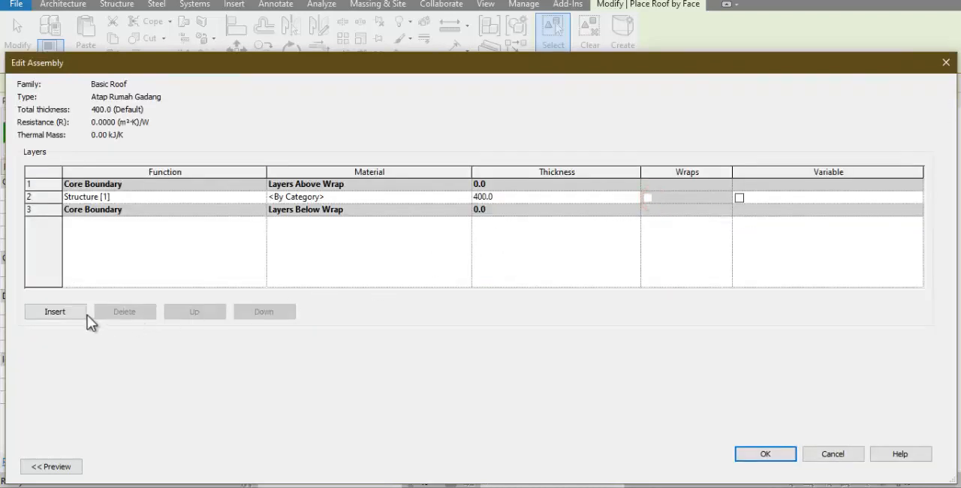
click(66, 311)
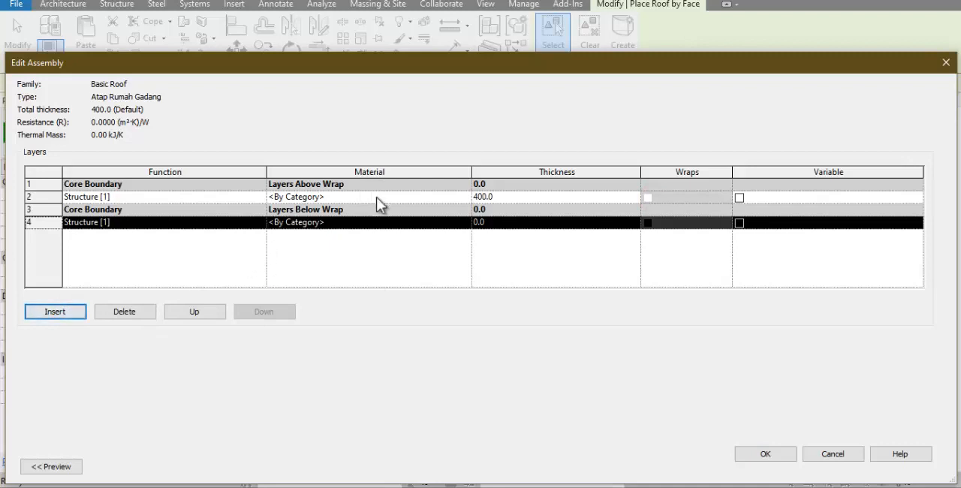
click(529, 199)
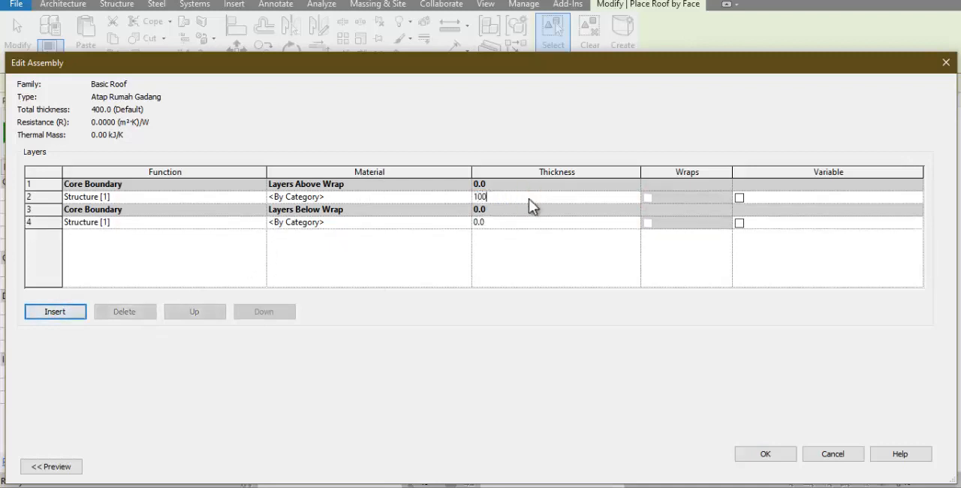
text(100)
key(Tab)
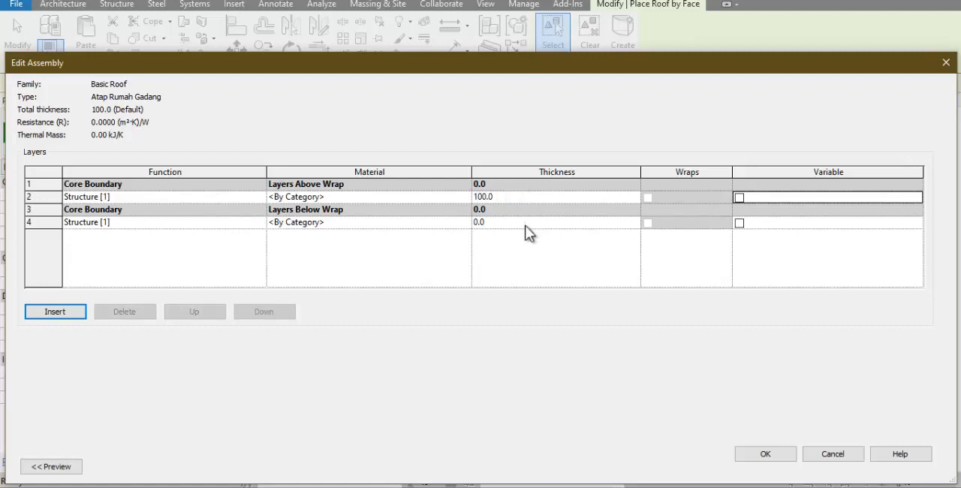
click(525, 227)
key(Tab)
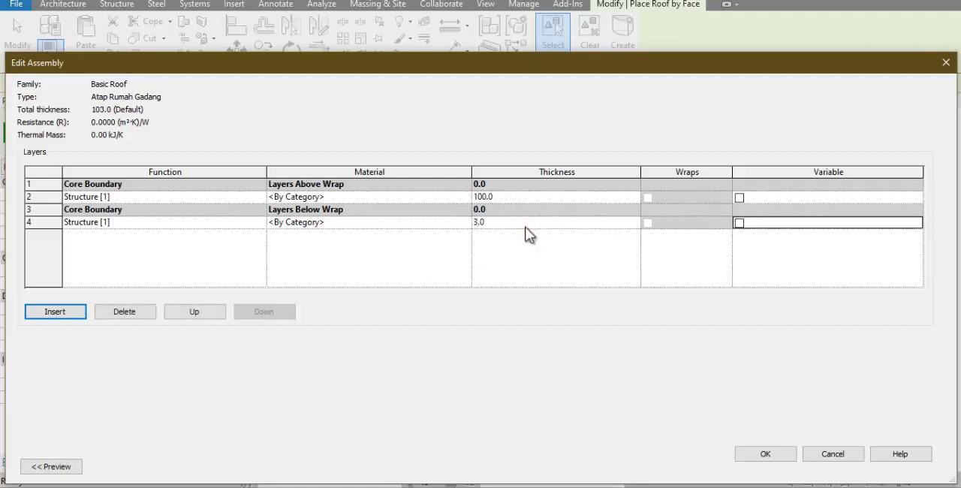
Assign the Roofing, Tile material to the 100 mm core layer, with its shading using the render appearance
click(433, 197)
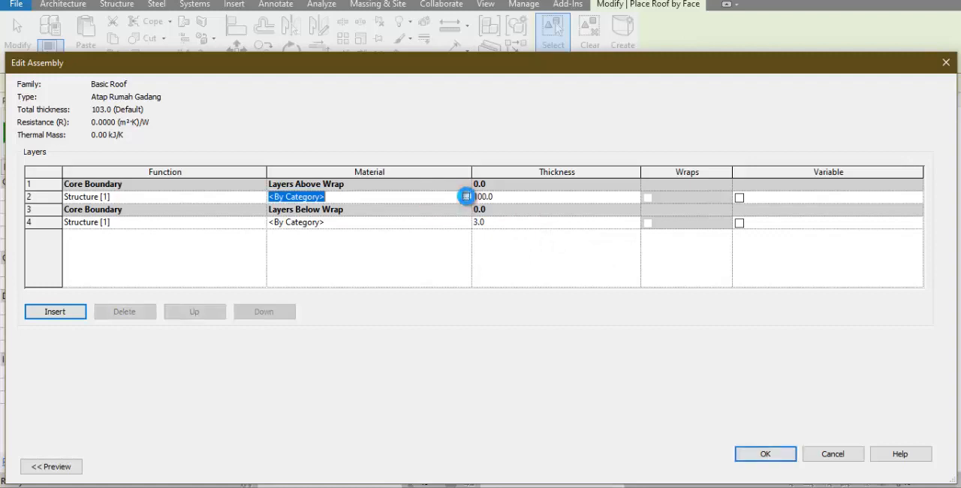
click(465, 197)
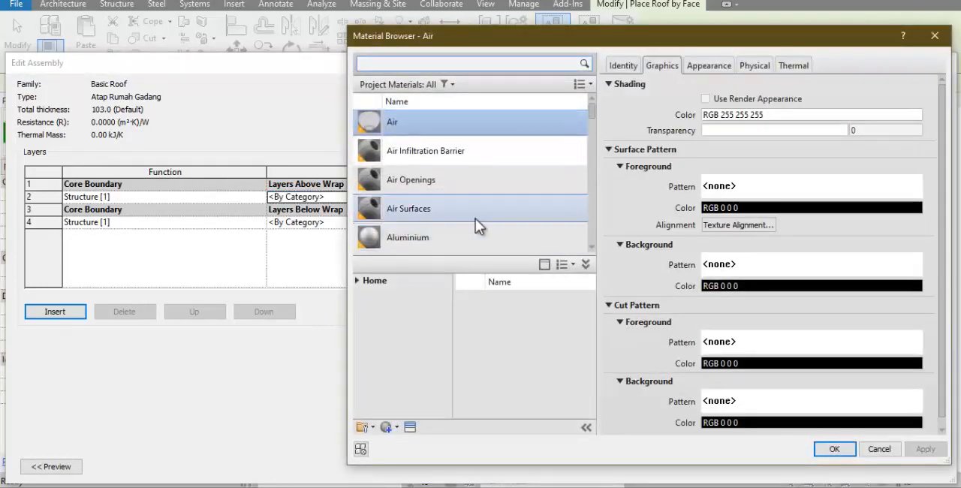
click(447, 172)
key(r)
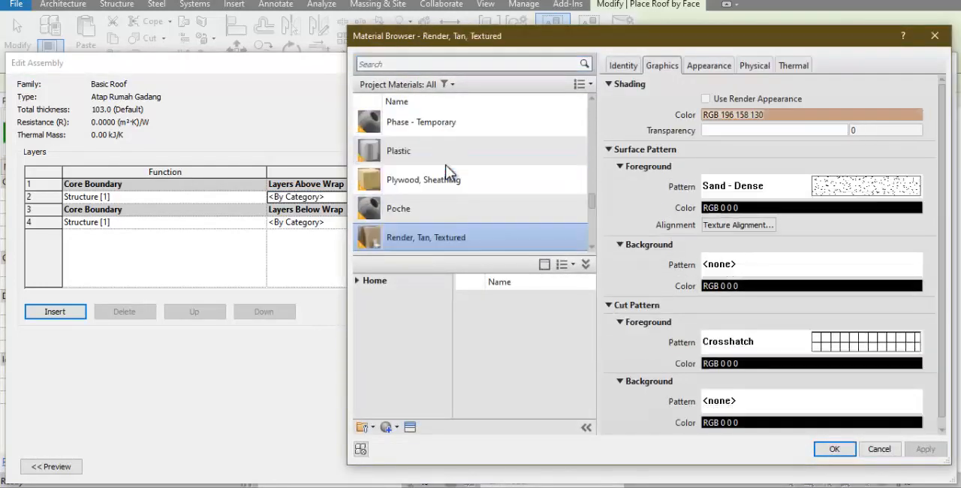
scroll(447, 184, down, 3)
click(437, 189)
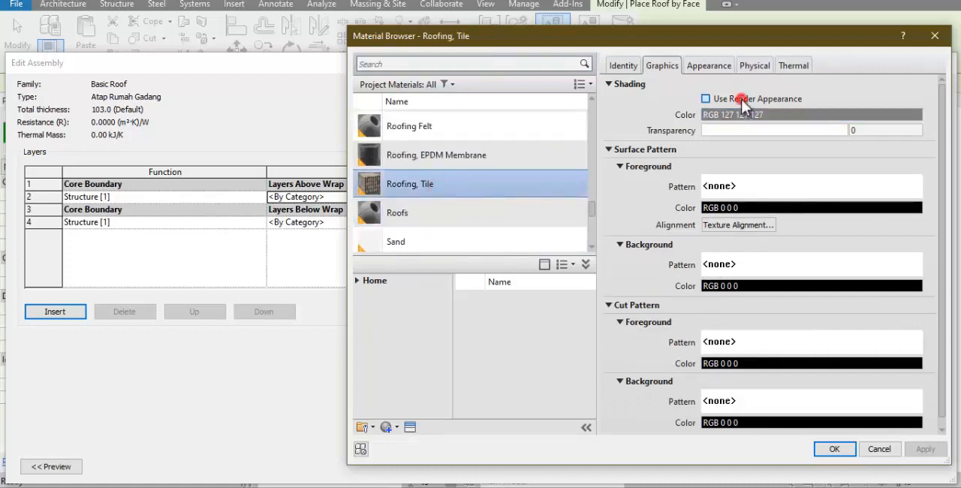
click(705, 98)
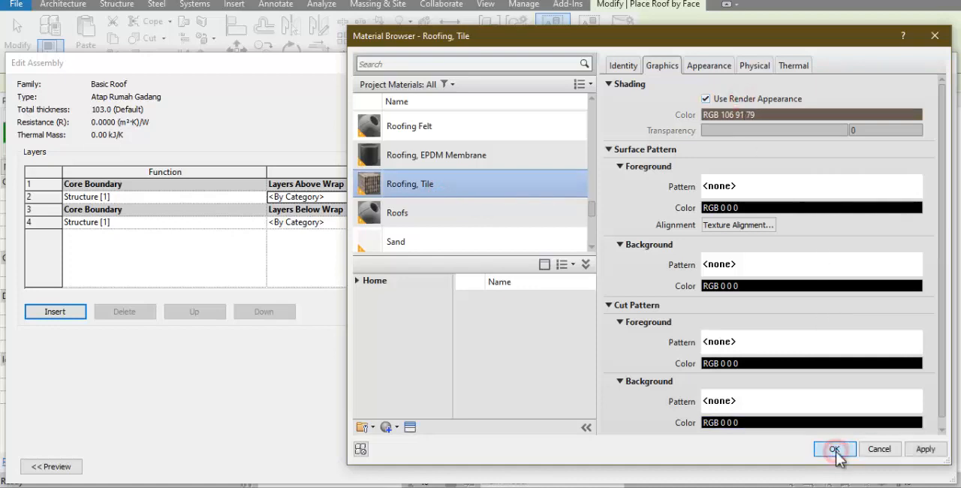
click(835, 449)
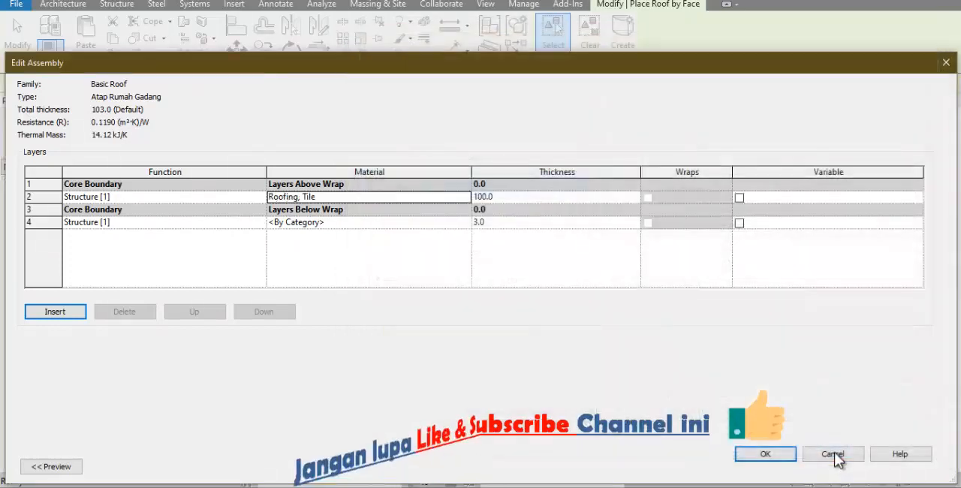
For the layer below the core, duplicate the Roofs material and name the copy Lapisan Bawah Atap
click(424, 224)
click(465, 221)
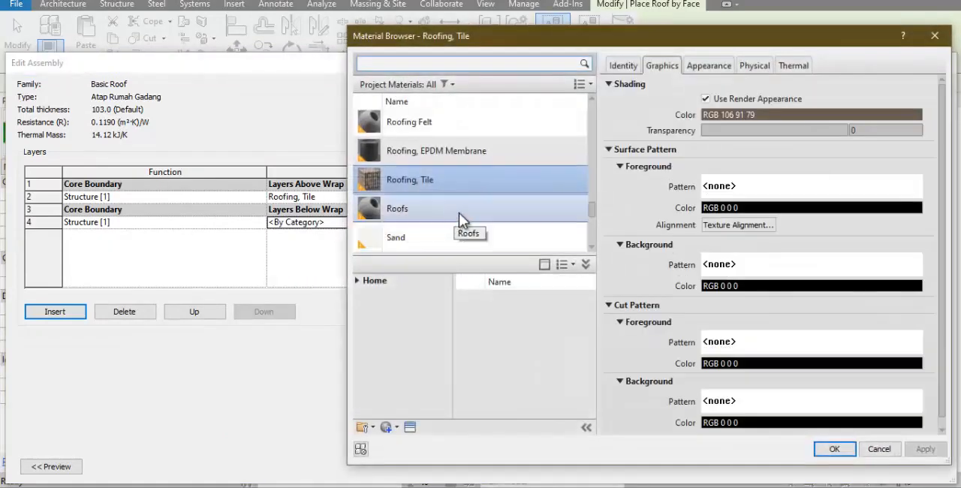
click(441, 215)
right_click(422, 216)
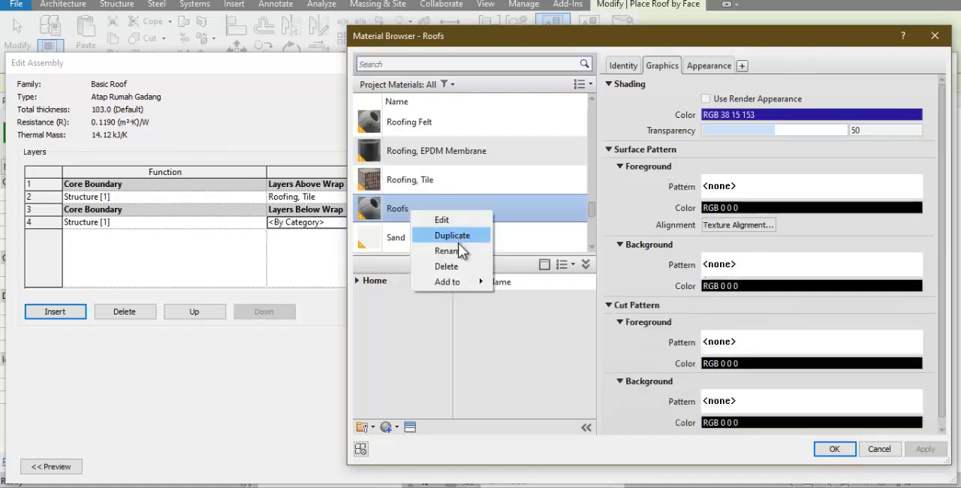
click(459, 233)
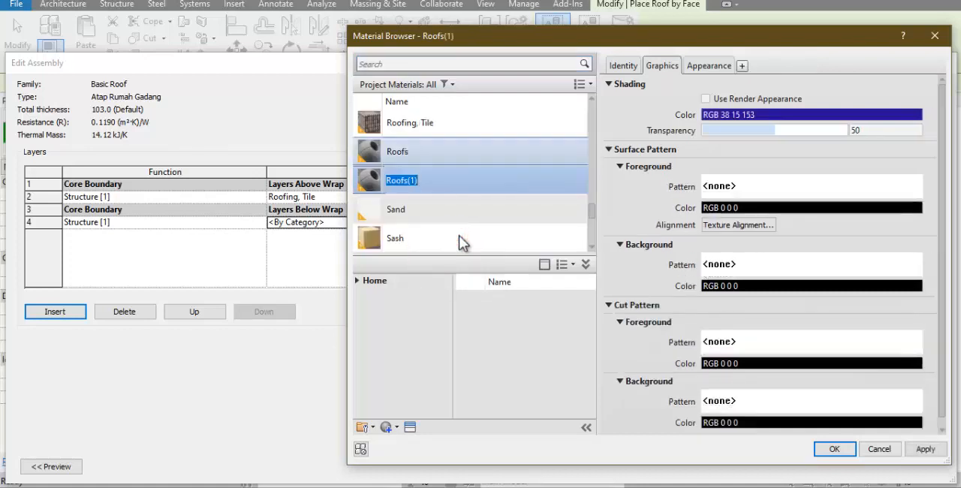
text(Lapisan Bawa)
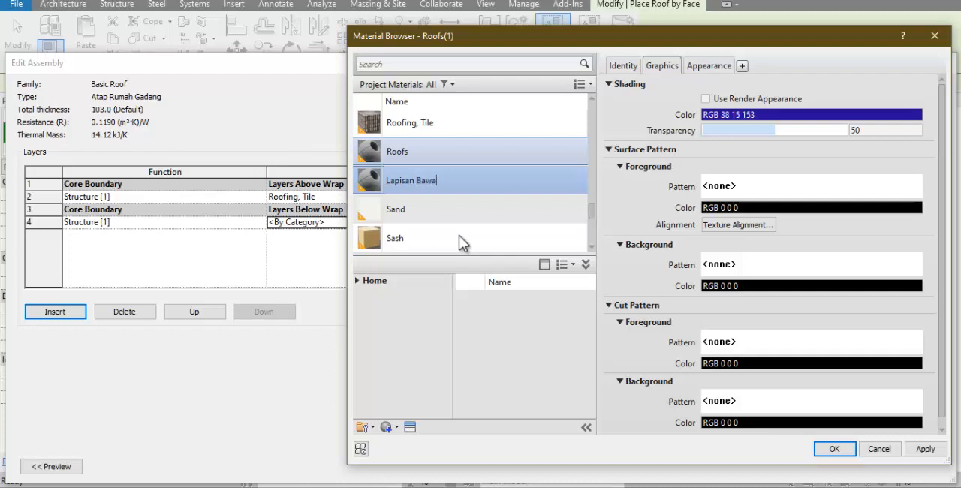
text(h Atap)
key(Return)
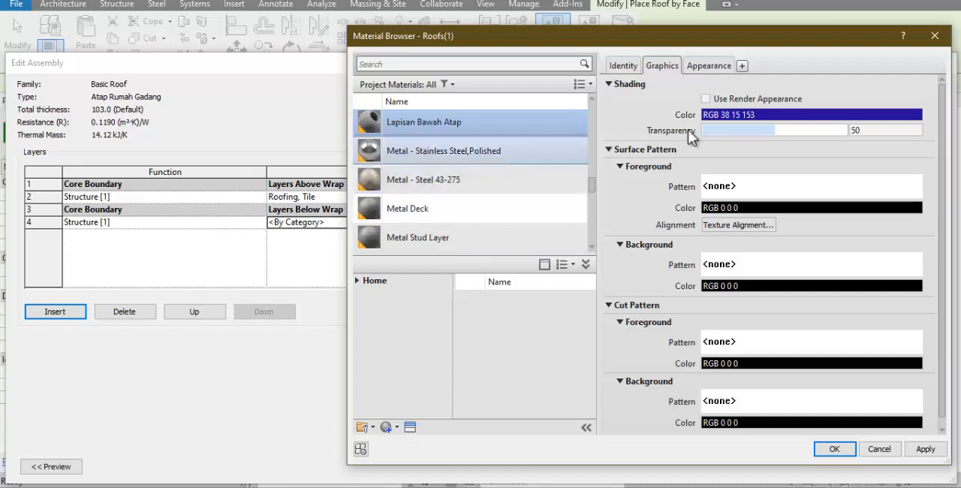
Make Lapisan Bawah Atap use its render appearance for shading and assign it to the layer below the core
click(732, 99)
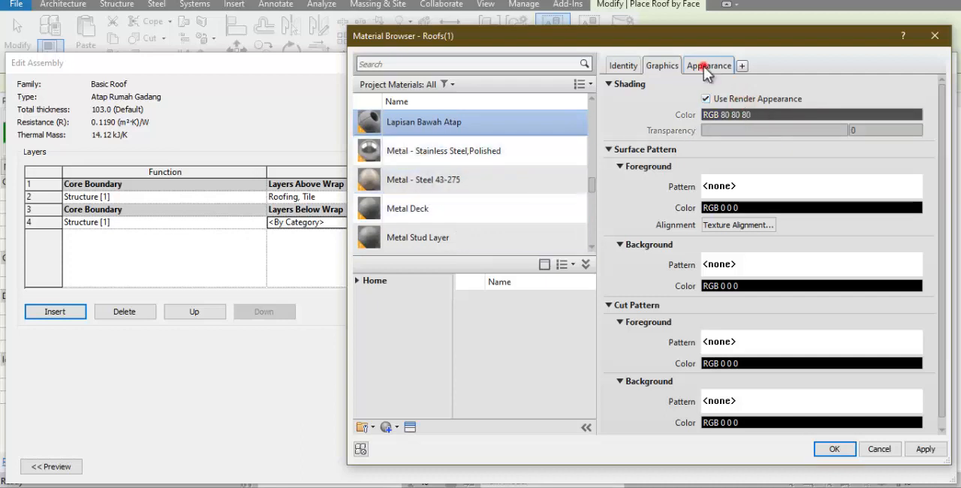
click(705, 66)
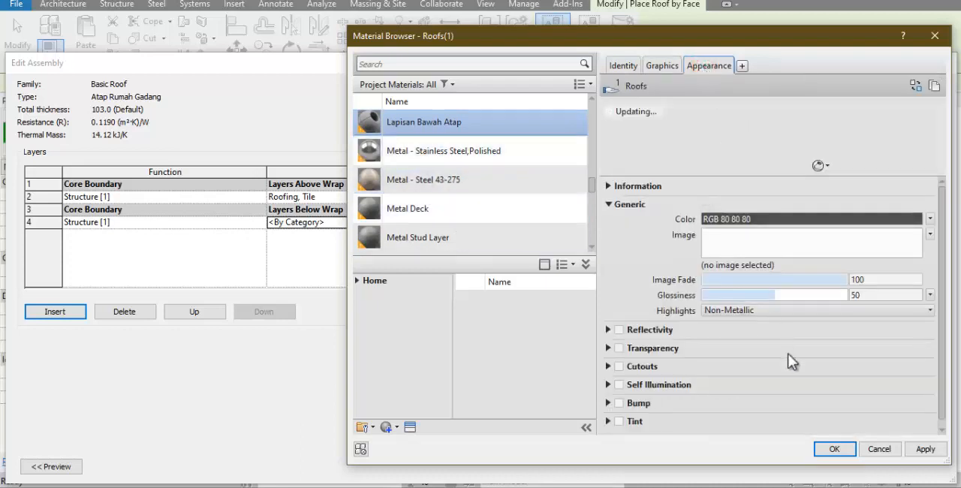
click(832, 451)
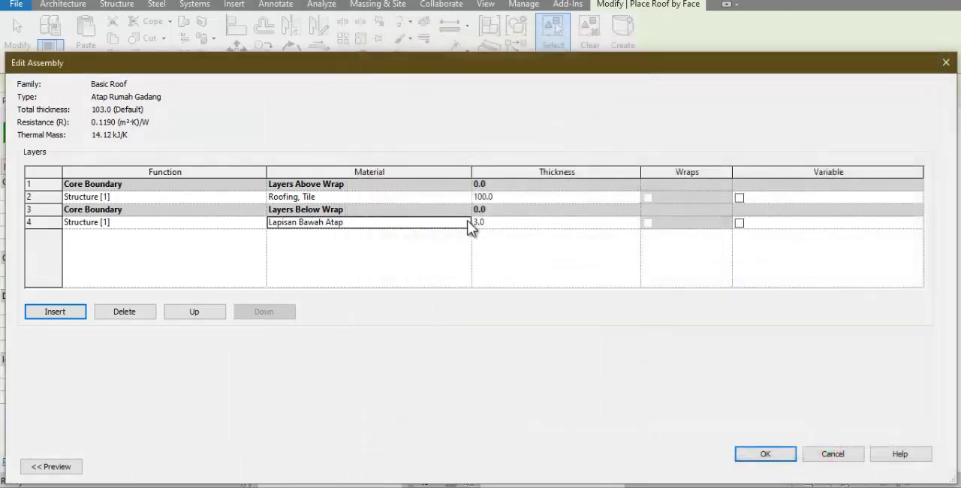
Set the Lapisan Bawah Atap layer's thickness to 10 and accept the Atap Rumah Gadang roof type
click(511, 223)
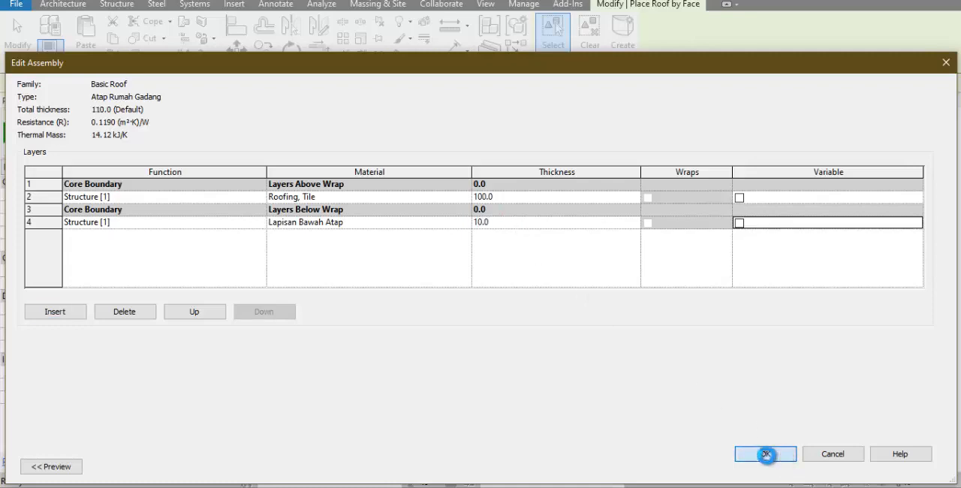
click(765, 454)
click(779, 466)
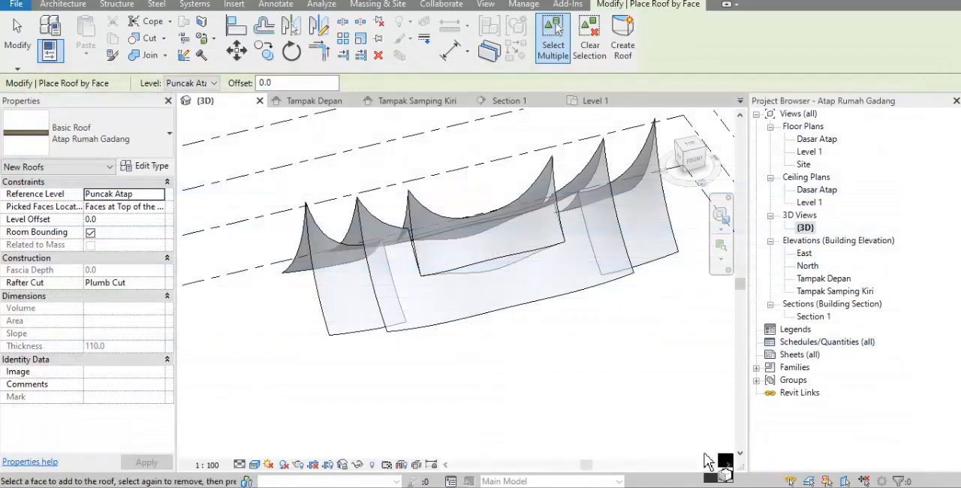
Create an Atap Rumah Gadang roof on both curved faces of the end tier on the left as seen from the front
click(342, 304)
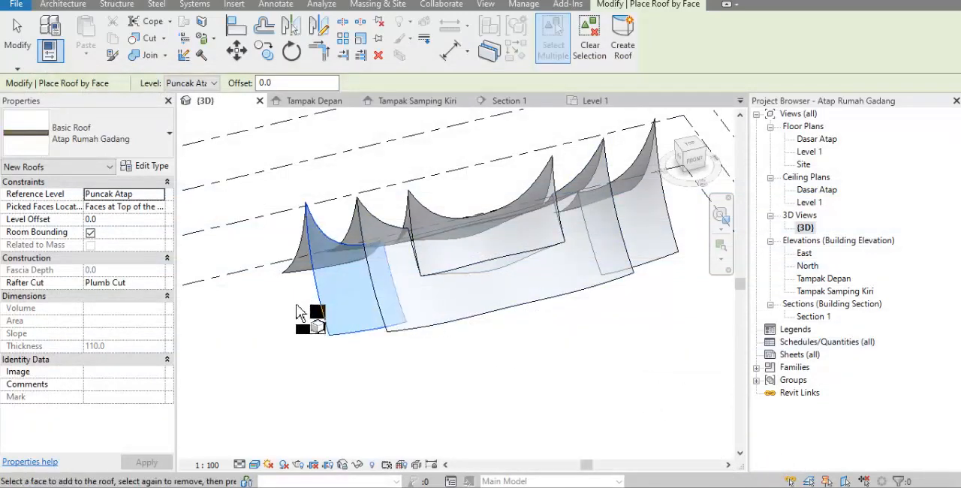
shift+middle_drag(312, 323, 515, 332)
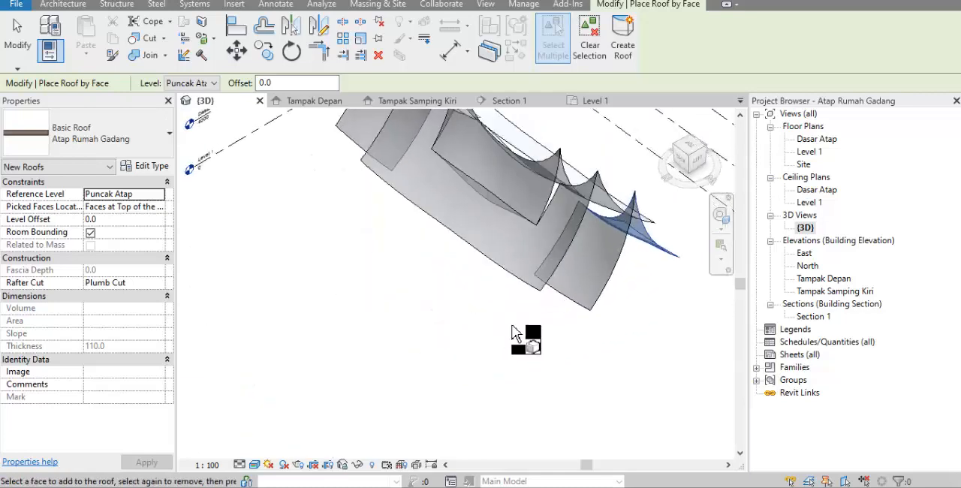
click(571, 282)
scroll(554, 310, down, 1)
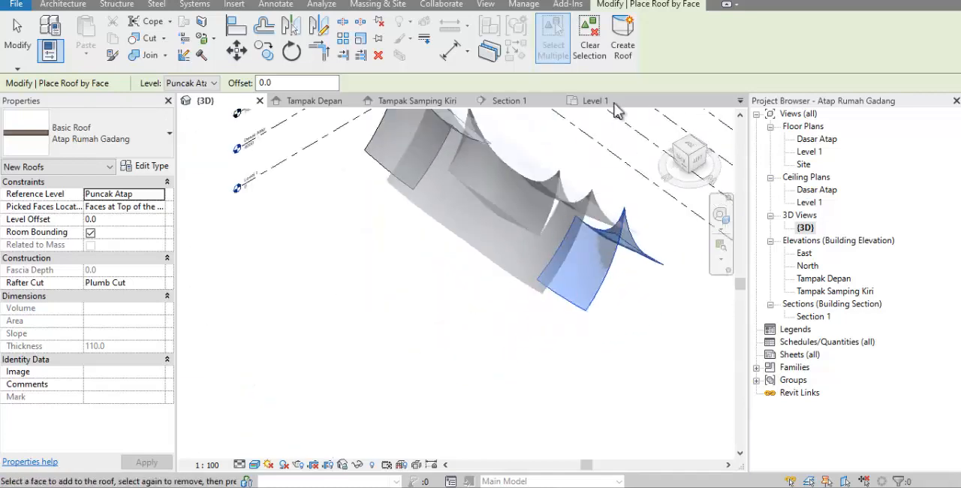
click(625, 44)
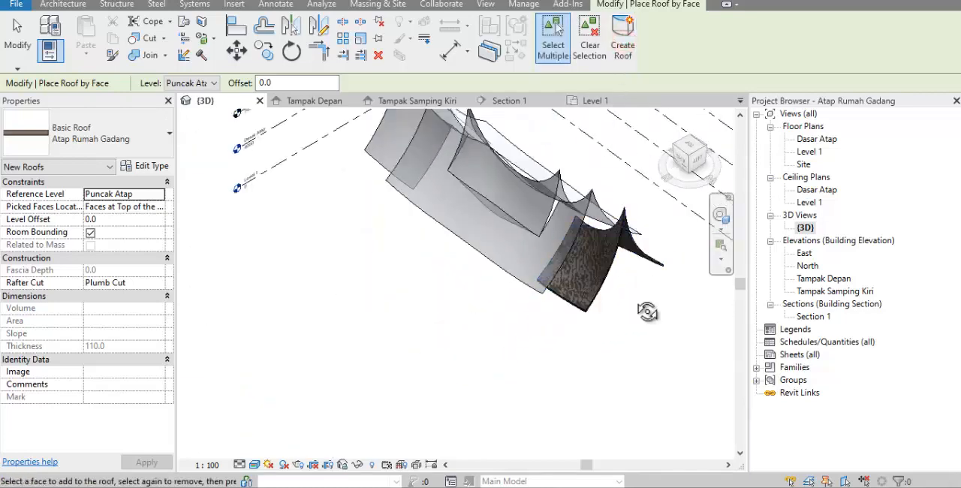
Create an Atap Rumah Gadang roof on both curved faces of the end tier on the right as seen from the front
shift+middle_drag(648, 309, 488, 310)
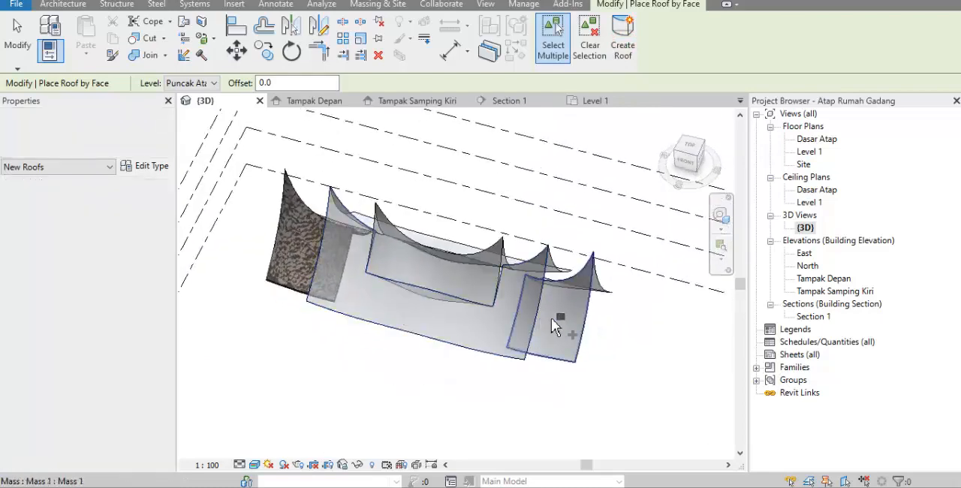
click(551, 317)
shift+middle_drag(601, 319, 379, 318)
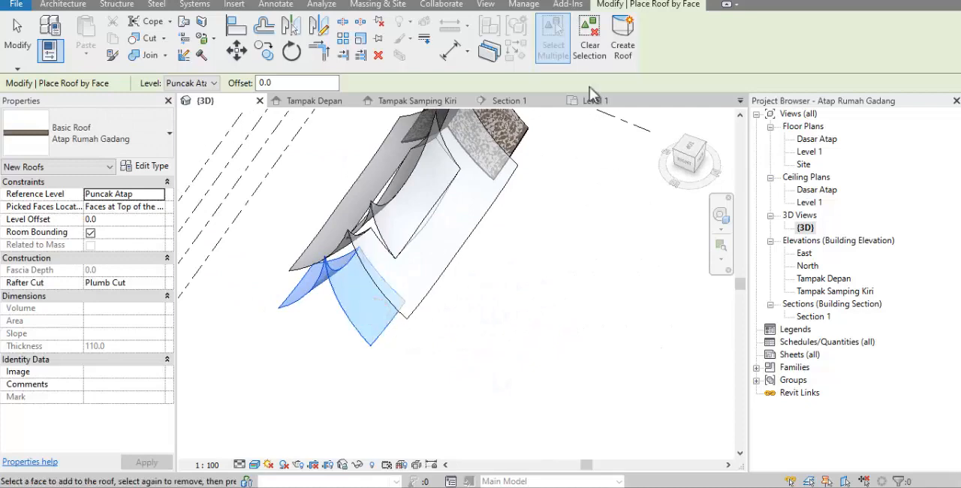
click(629, 43)
Create an Atap Rumah Gadang roof on the front and rear faces of the long middle tier mass
shift+middle_drag(526, 324, 304, 101)
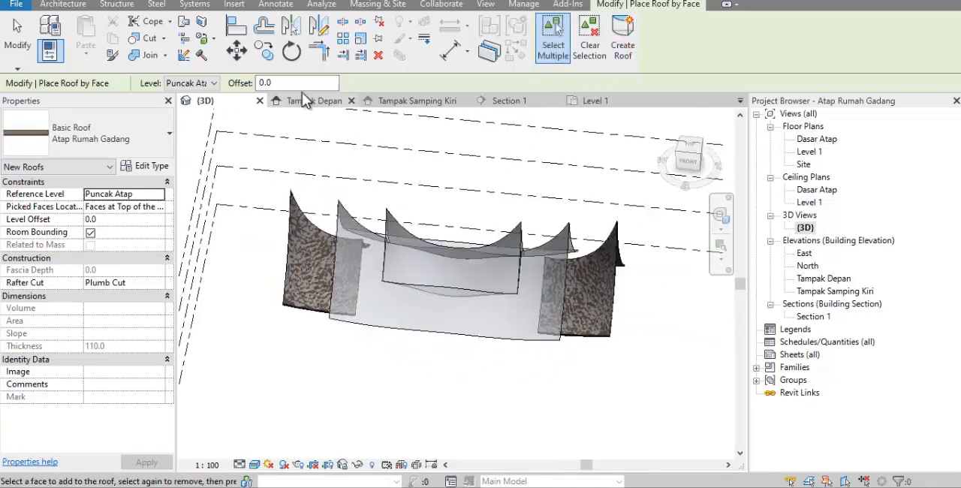
click(429, 314)
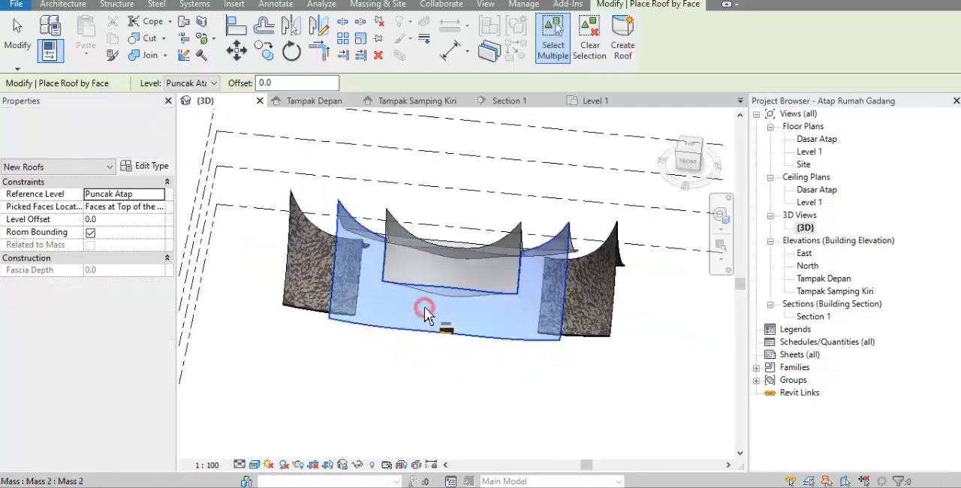
shift+middle_drag(517, 306, 436, 285)
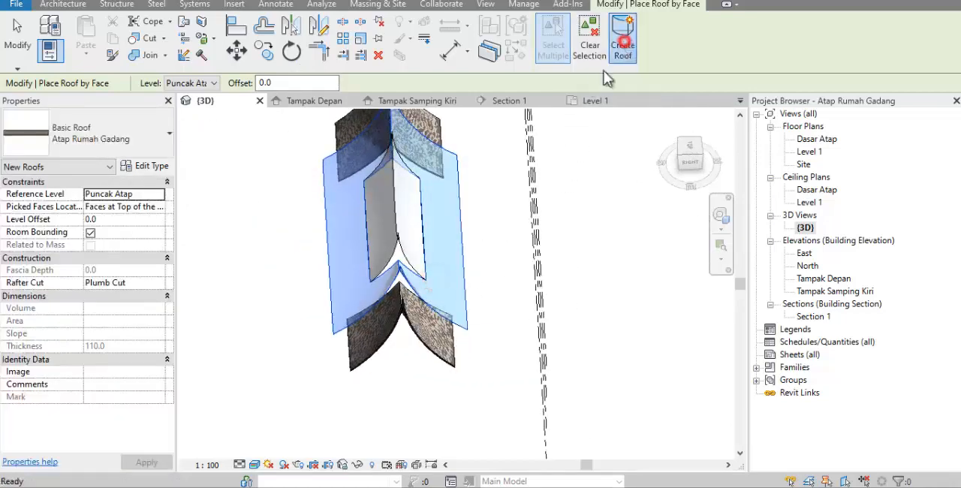
click(622, 36)
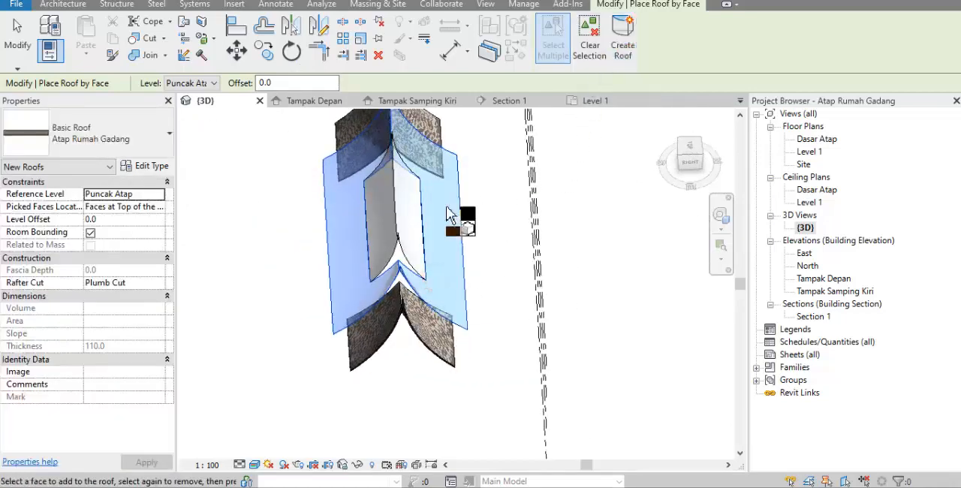
Create an Atap Rumah Gadang roof on both curved faces of the small central top tier and finish Roof by Face
click(402, 216)
click(620, 38)
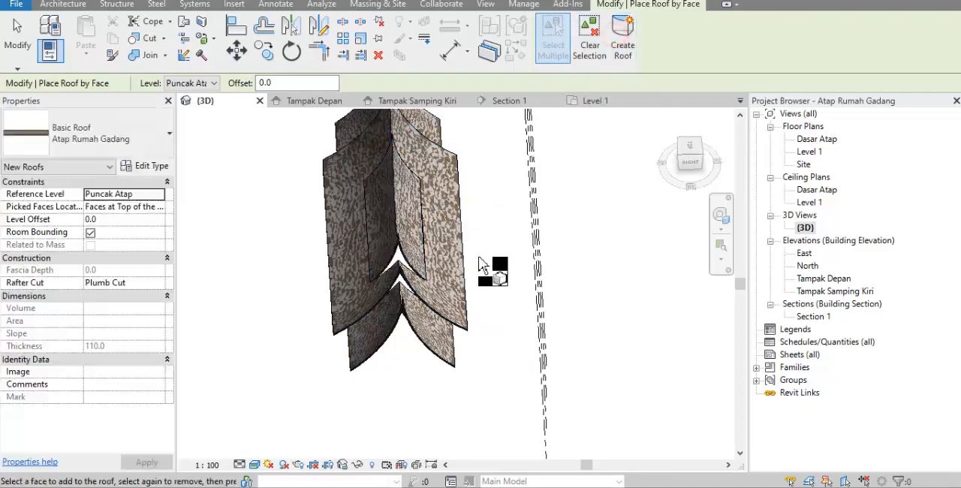
shift+middle_drag(551, 267, 608, 245)
scroll(638, 197, up, 2)
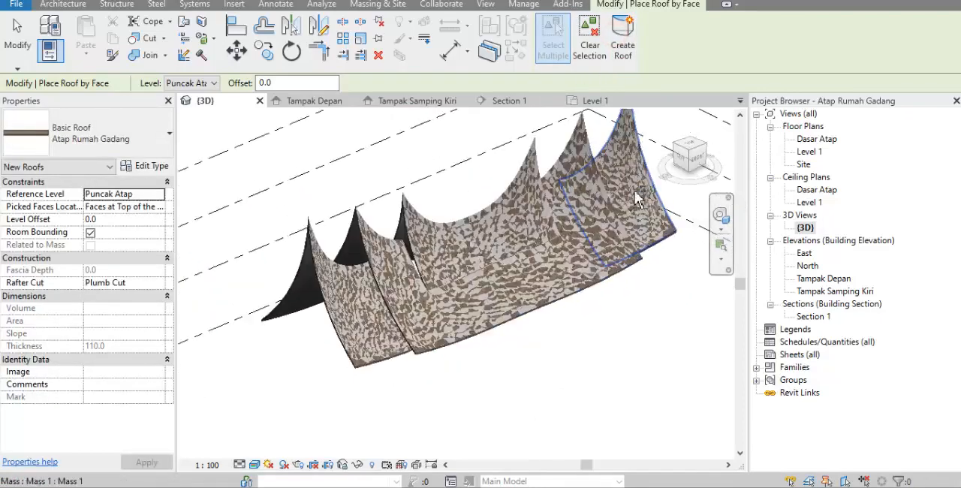
key(Escape)
key(Escape)
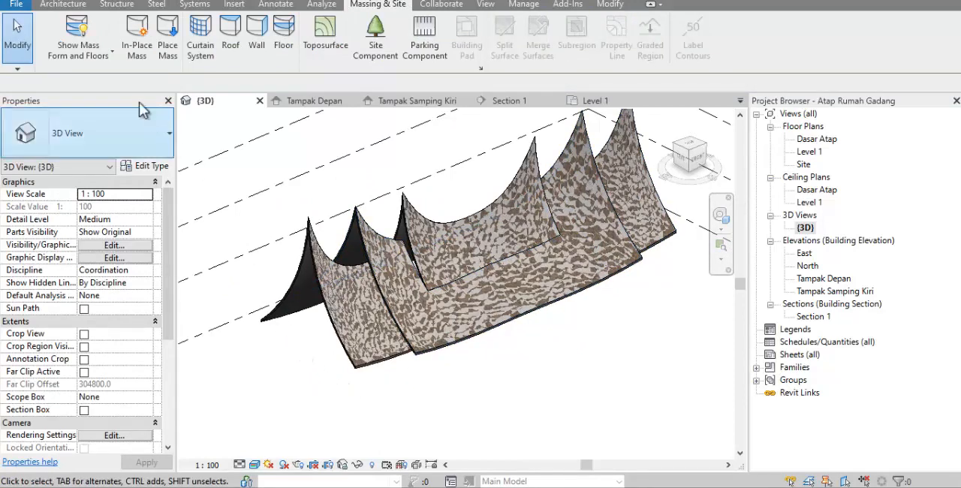
Set the mass display to Show Mass by View Settings and inspect the tiled roof from the front in 3D
click(103, 60)
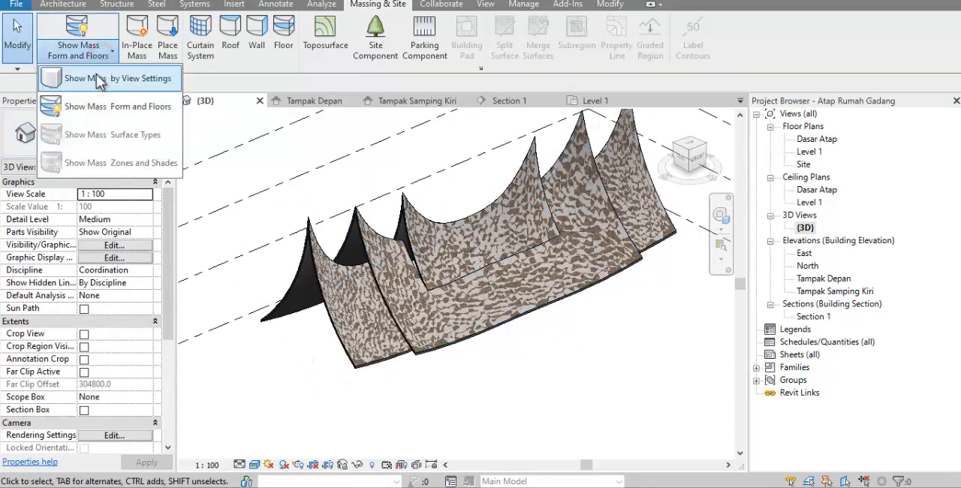
click(96, 78)
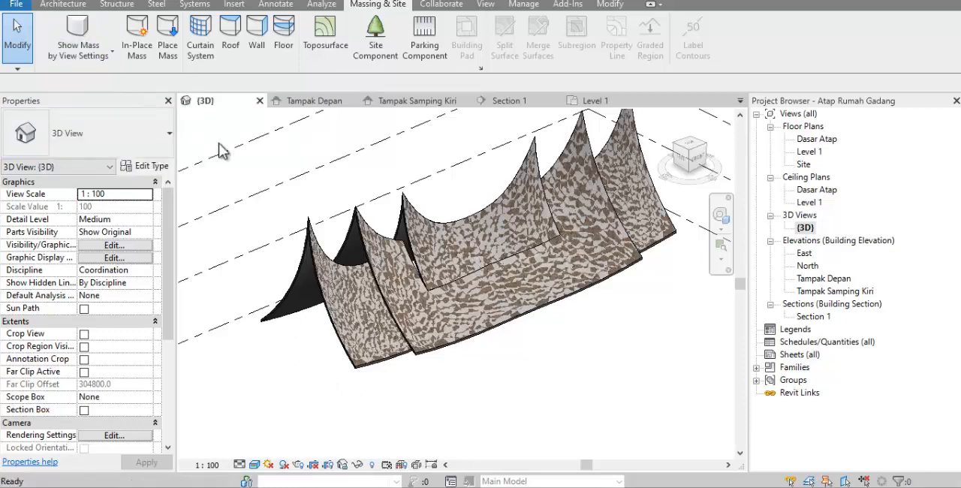
shift+middle_drag(548, 401, 530, 376)
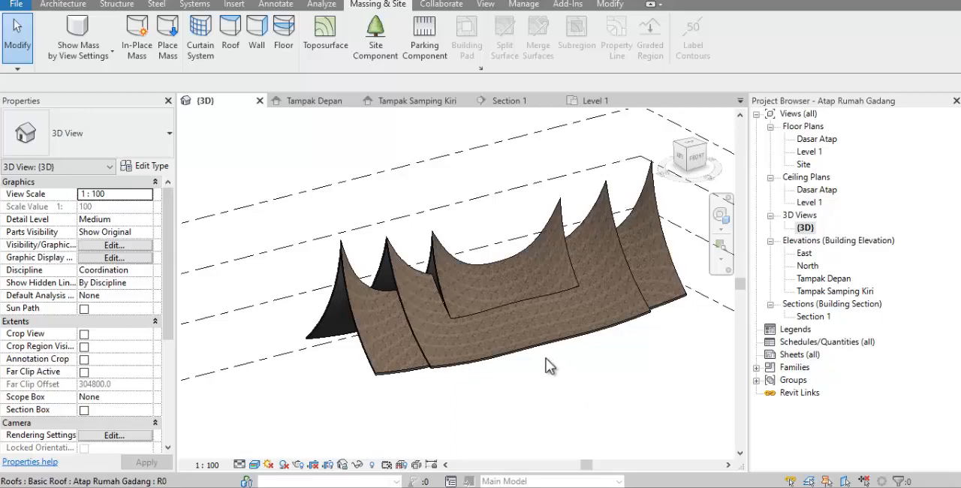
Switch to the browser and look through the rumah gadang roof photos for reference
key(alt+Tab)
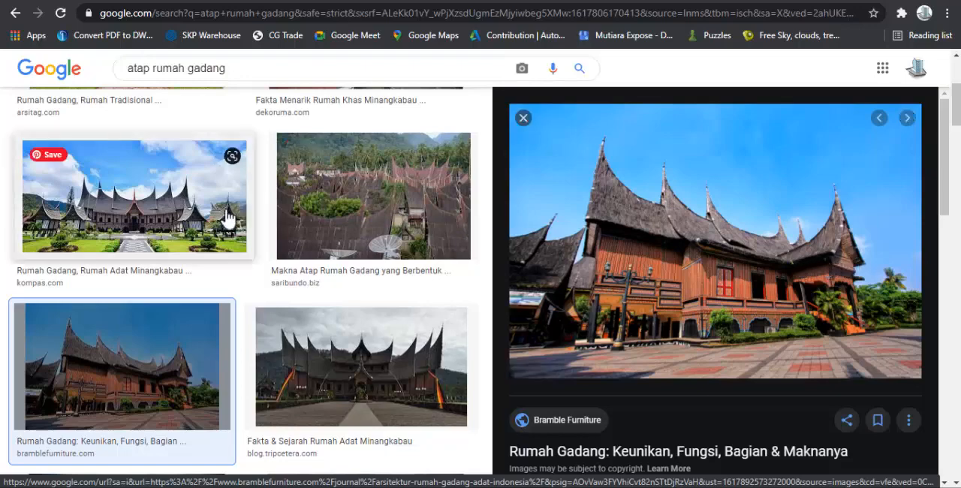
scroll(230, 248, up, 4)
click(190, 257)
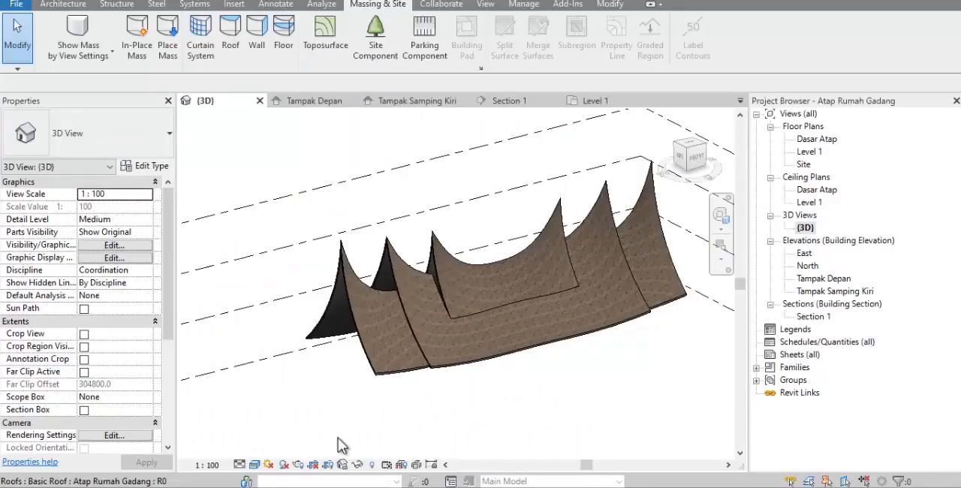
In the Site floor plan, draw a horizontal grid line in front of the roof, about 3819 mm from the front reference plane
double_click(803, 164)
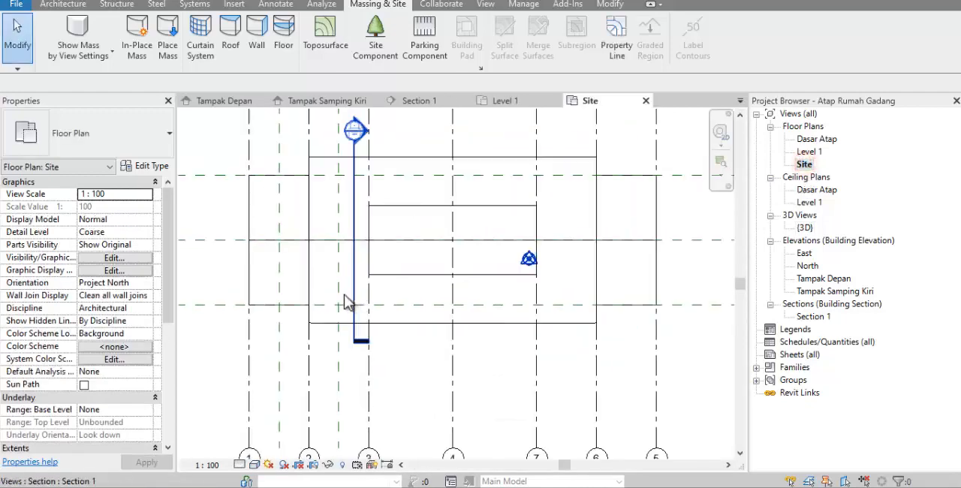
scroll(346, 302, down, 2)
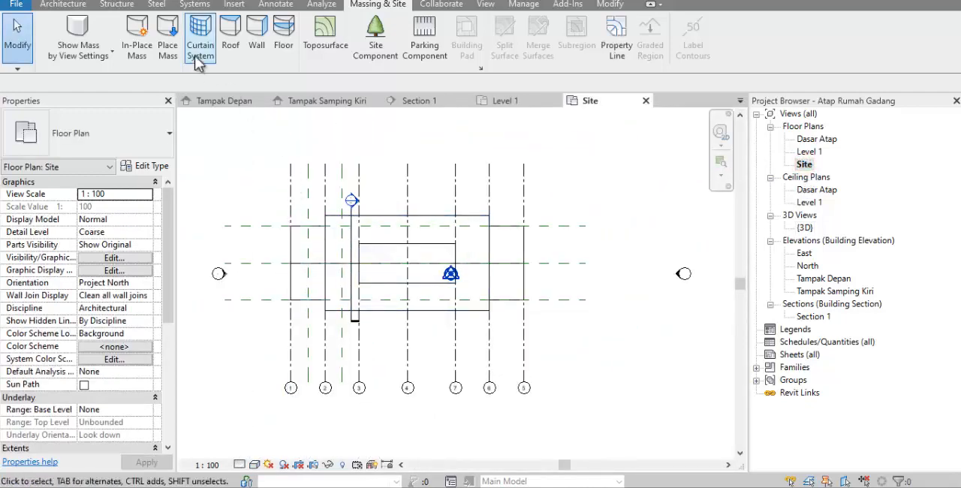
click(79, 6)
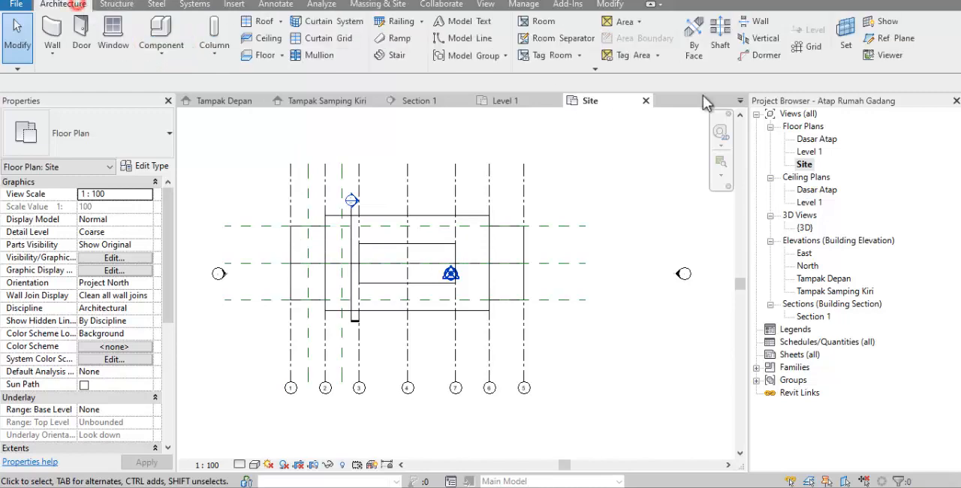
click(811, 46)
scroll(495, 323, up, 2)
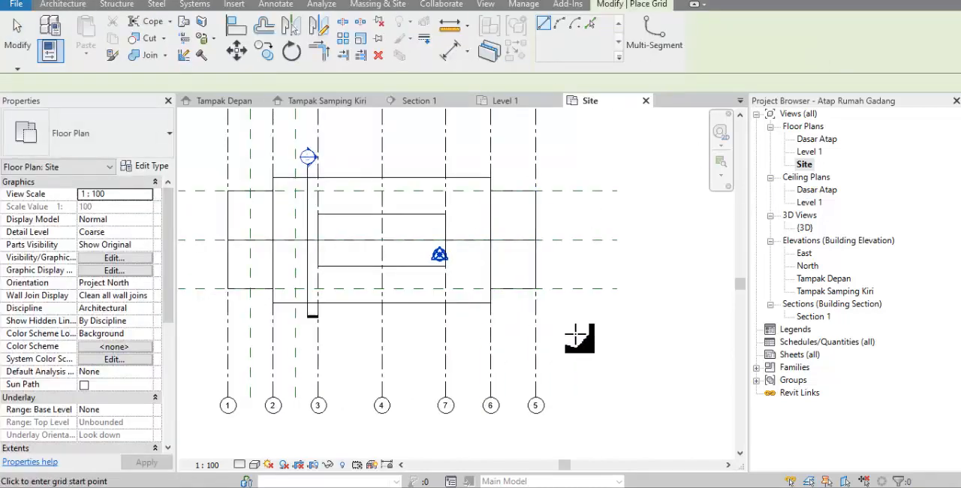
click(618, 335)
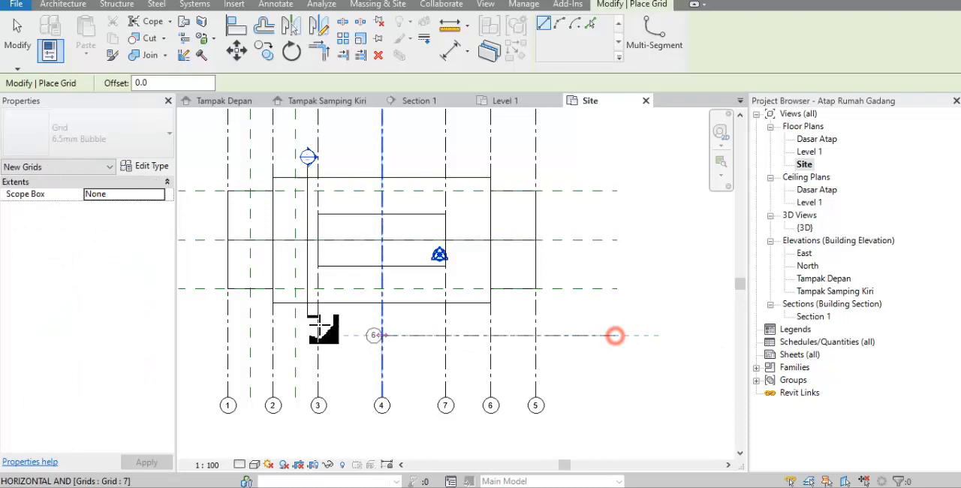
click(196, 336)
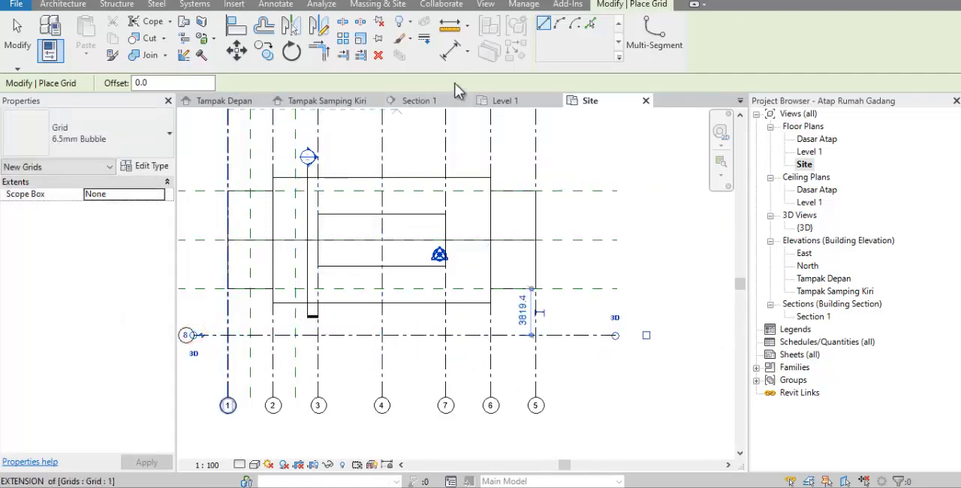
Add an aligned dimension between the new horizontal grid and the front reference plane
click(453, 51)
click(409, 335)
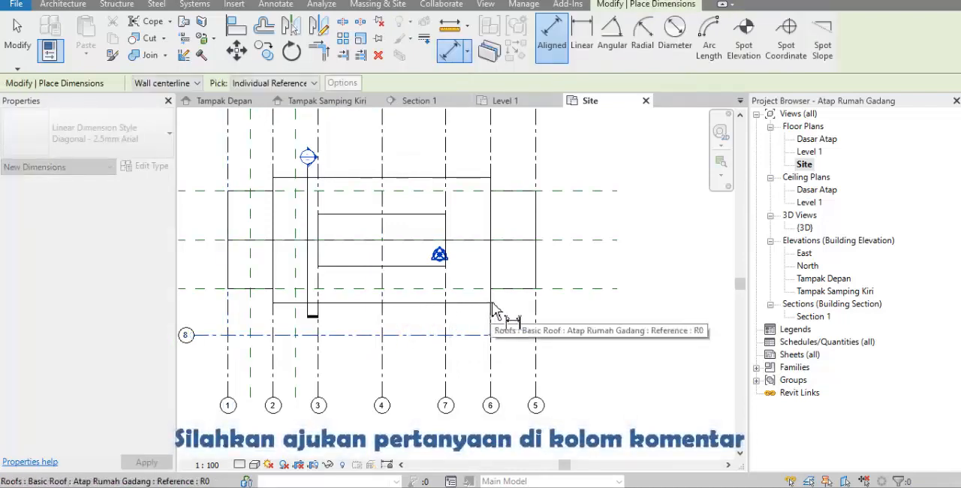
click(547, 289)
click(575, 305)
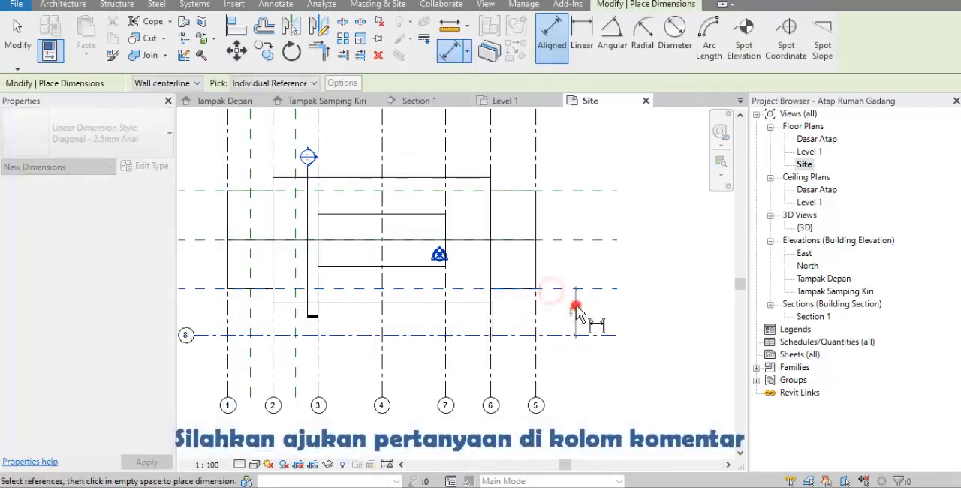
scroll(586, 322, up, 5)
key(Escape)
key(Escape)
scroll(601, 334, down, 2)
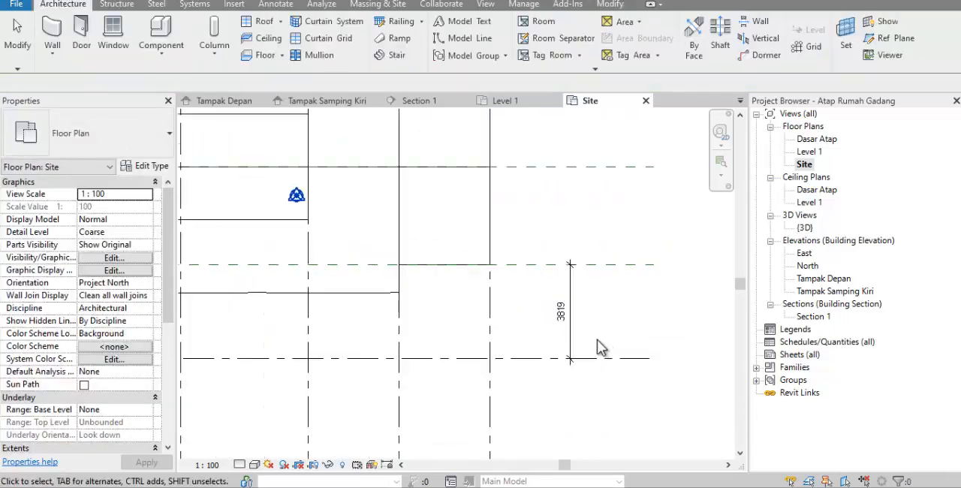
Set the distance between grid 8 and the front reference plane to 4000 mm
click(518, 357)
click(559, 313)
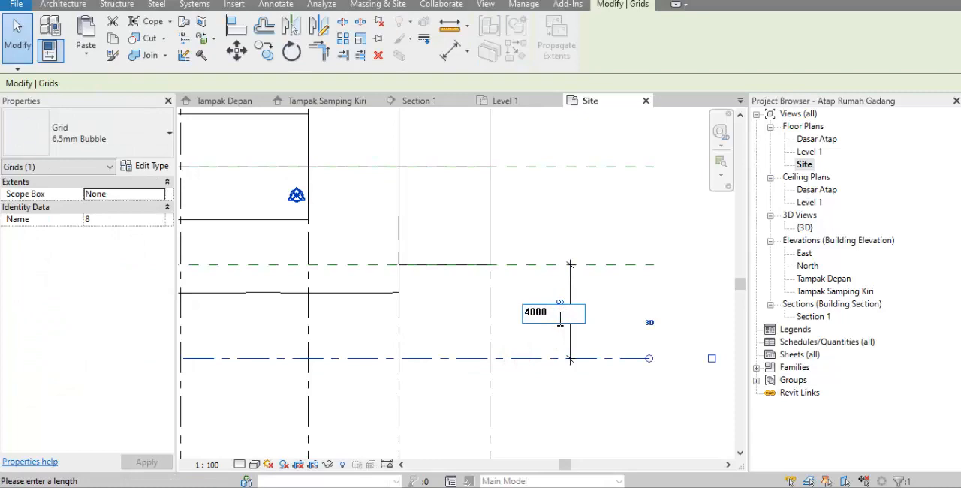
text(4000)
key(Return)
click(515, 304)
scroll(515, 308, down, 3)
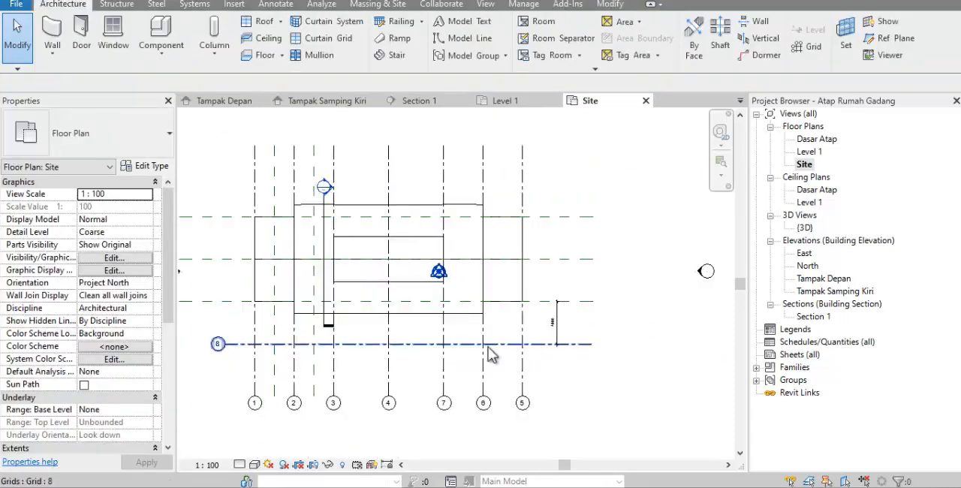
Draw a horizontal reference plane between grid 8 and the front reference plane, about 2014 mm from the grid
scroll(218, 345, up, 2)
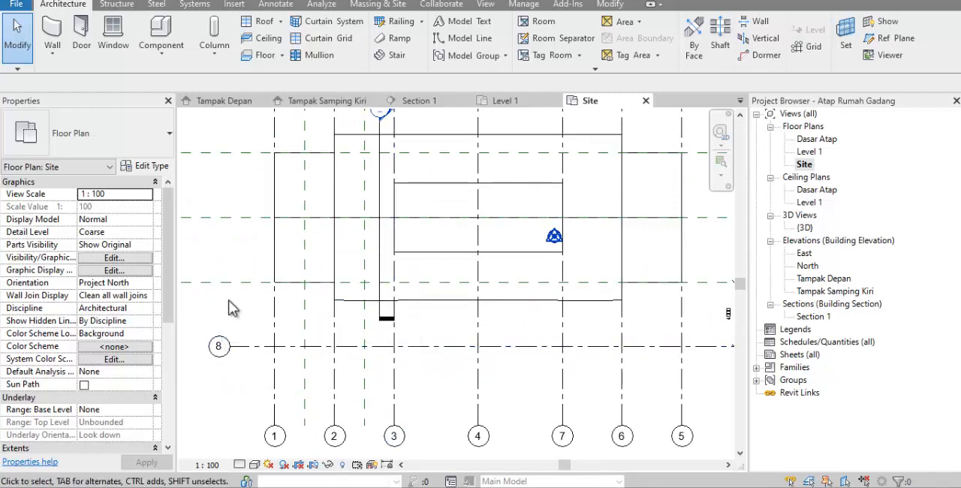
scroll(553, 336, down, 1)
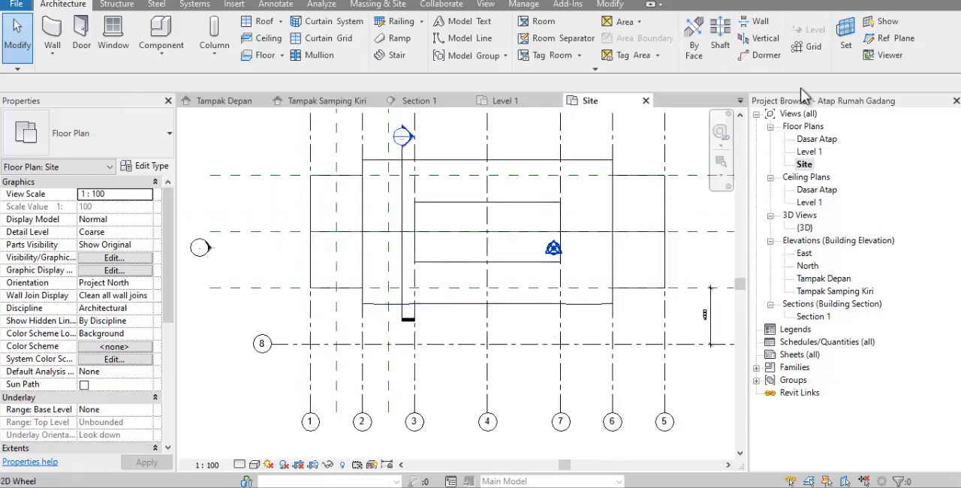
click(886, 39)
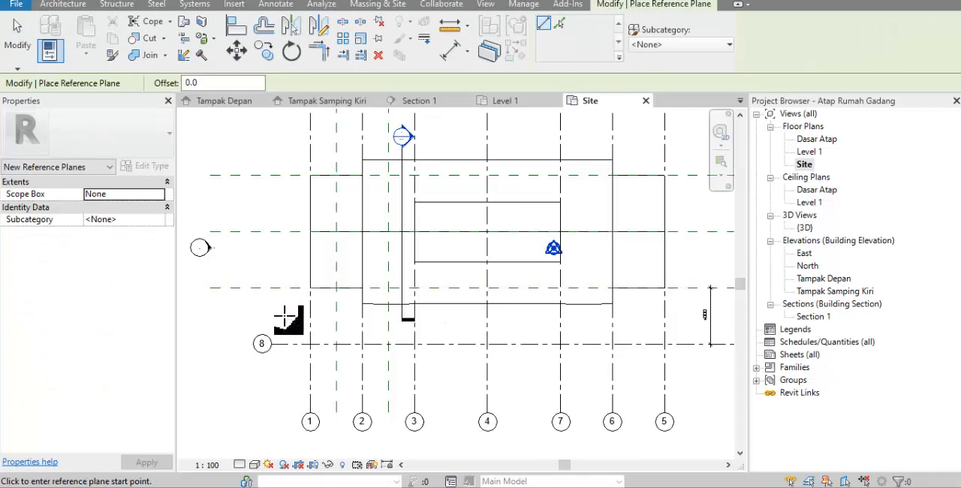
click(285, 315)
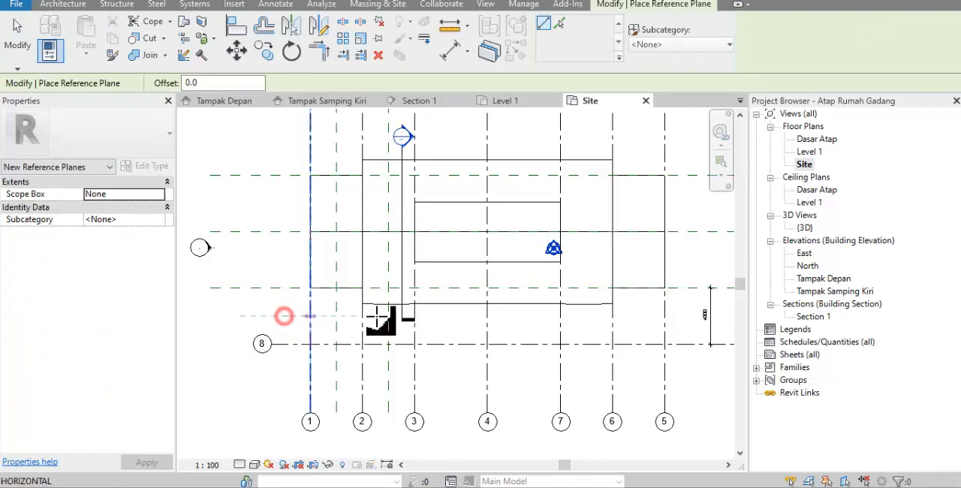
click(689, 315)
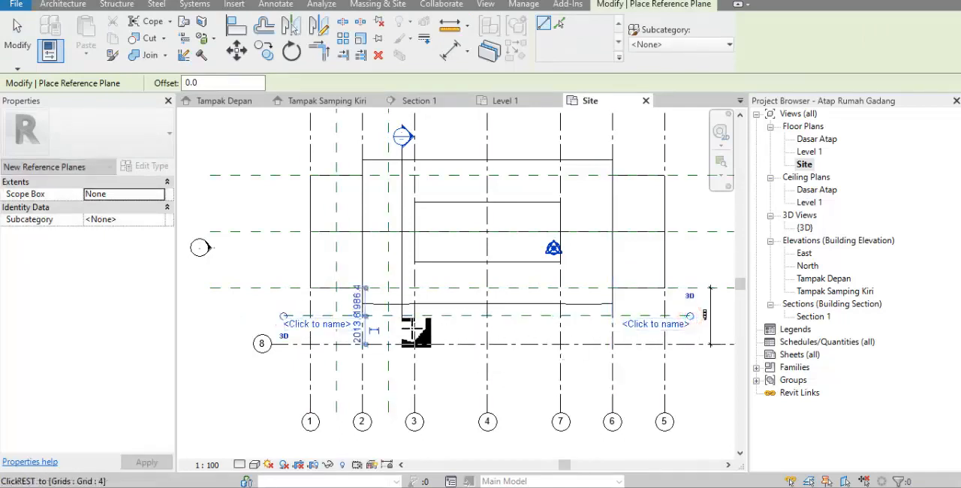
click(18, 34)
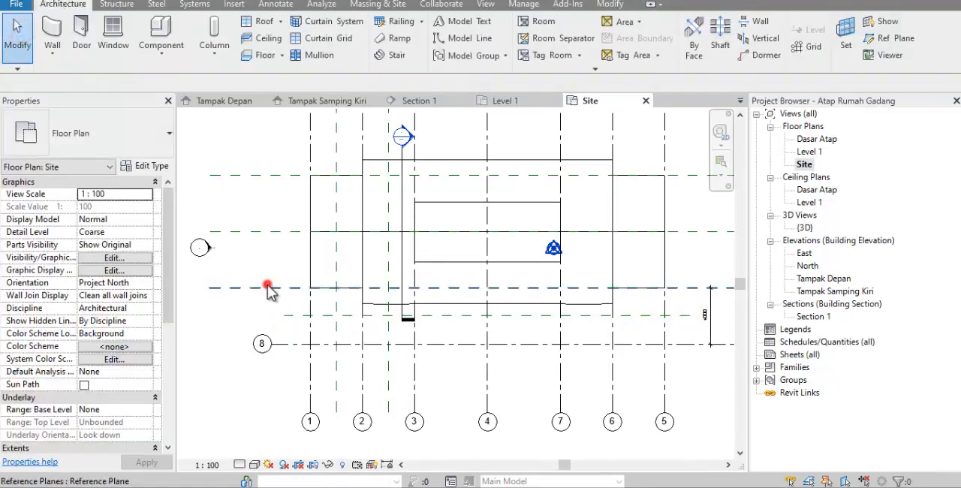
Name the reference plane along the end tiers' front edge 8b and the new one nearer grid 8 8a
click(269, 288)
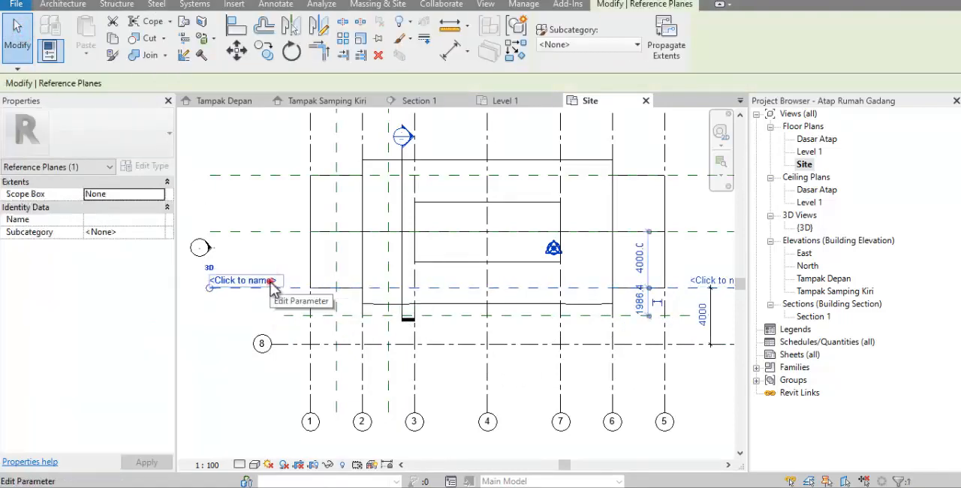
click(271, 281)
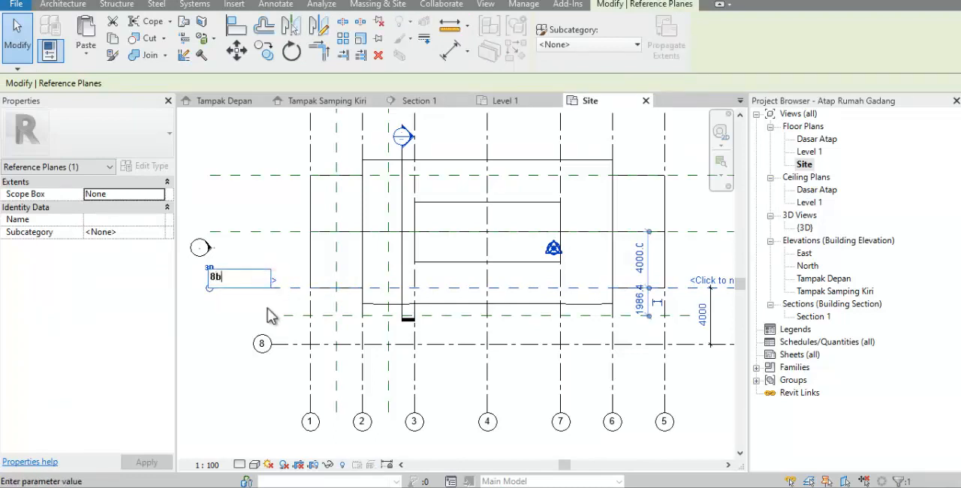
click(267, 307)
click(288, 316)
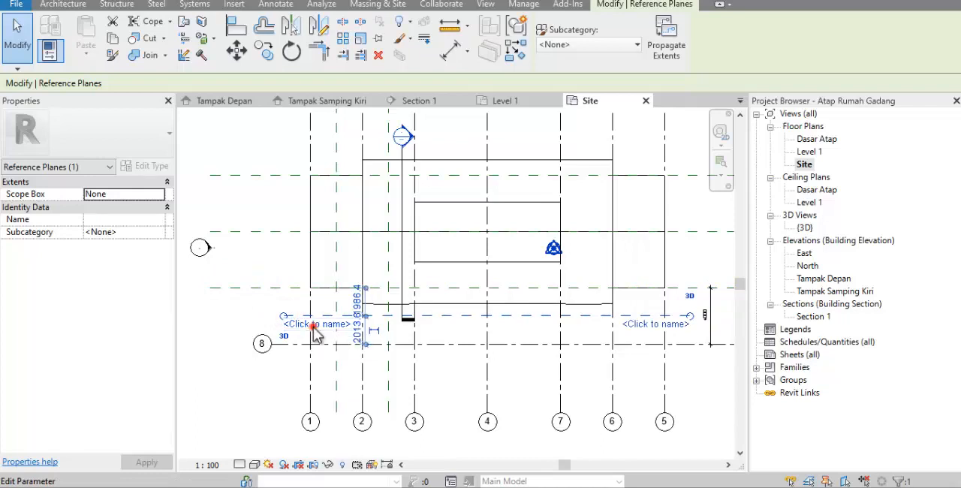
click(316, 330)
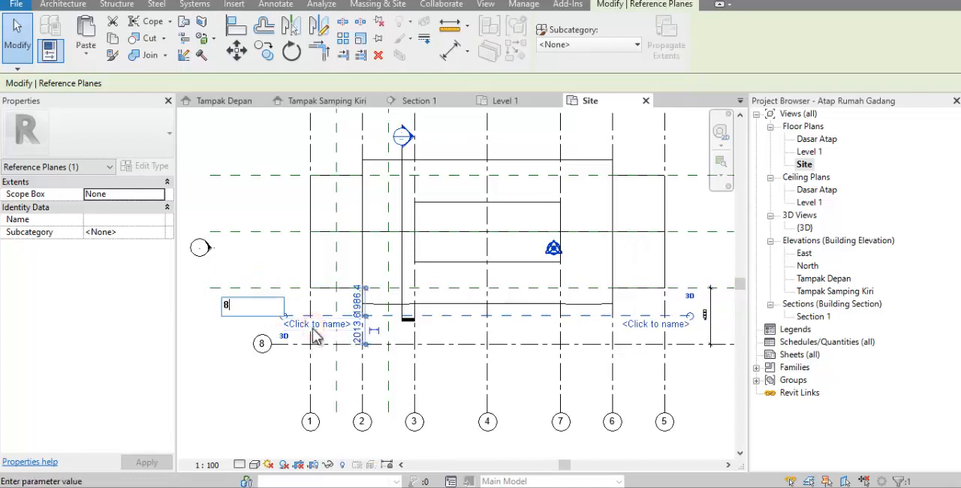
text(8a)
click(277, 264)
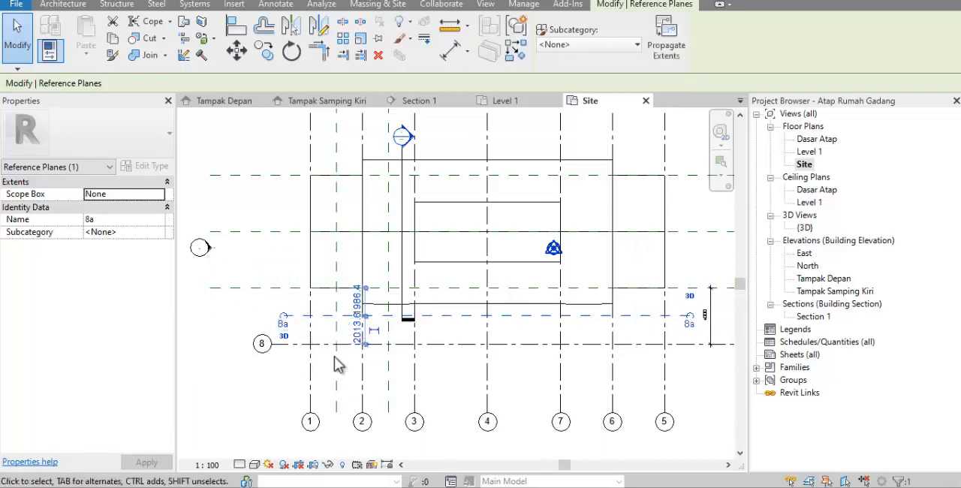
click(277, 303)
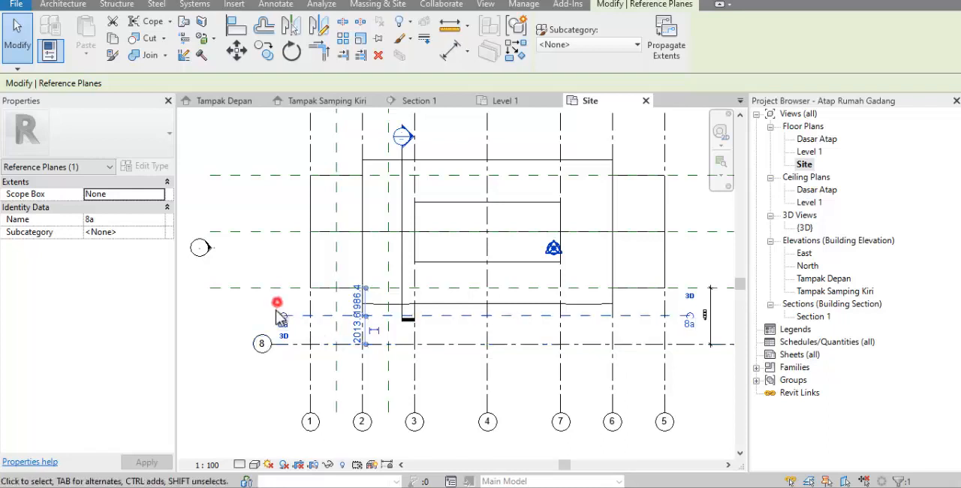
click(276, 241)
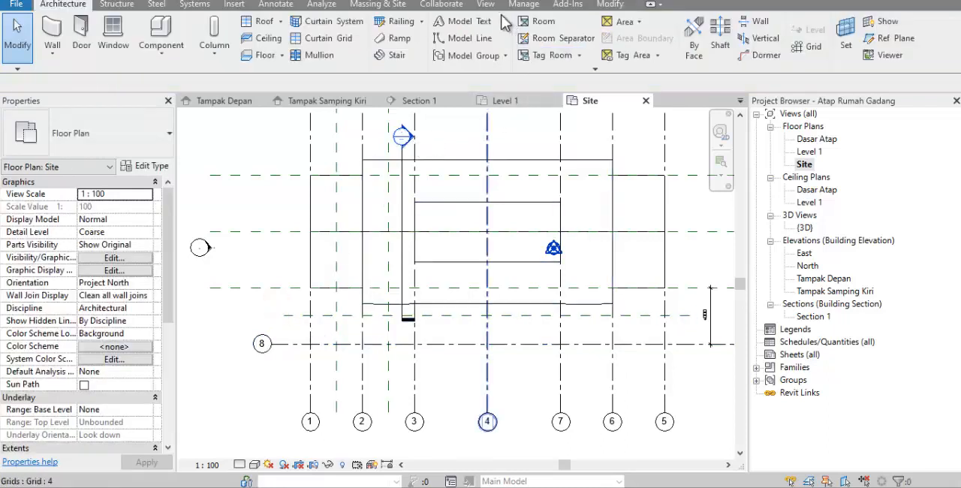
Dimension grid 8, reference plane 8a and reference plane 8b in one aligned chain and make its segments equal
click(285, 5)
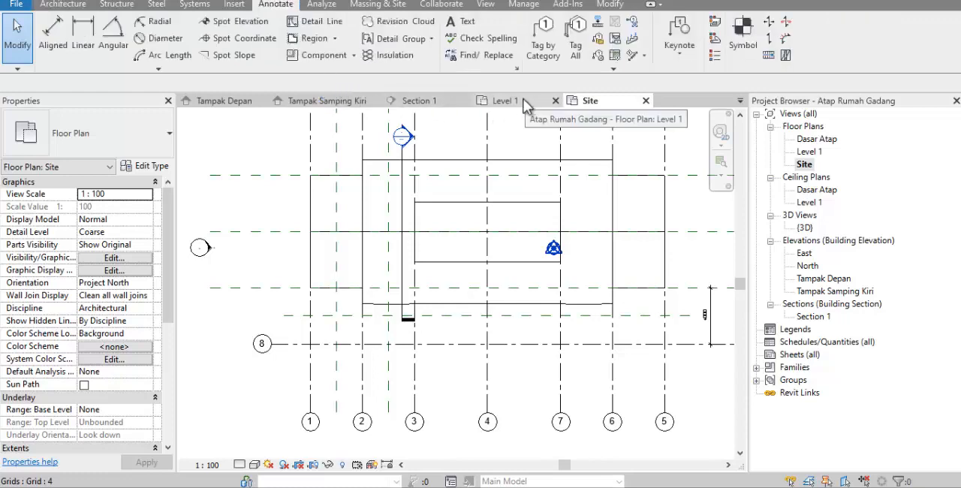
click(54, 33)
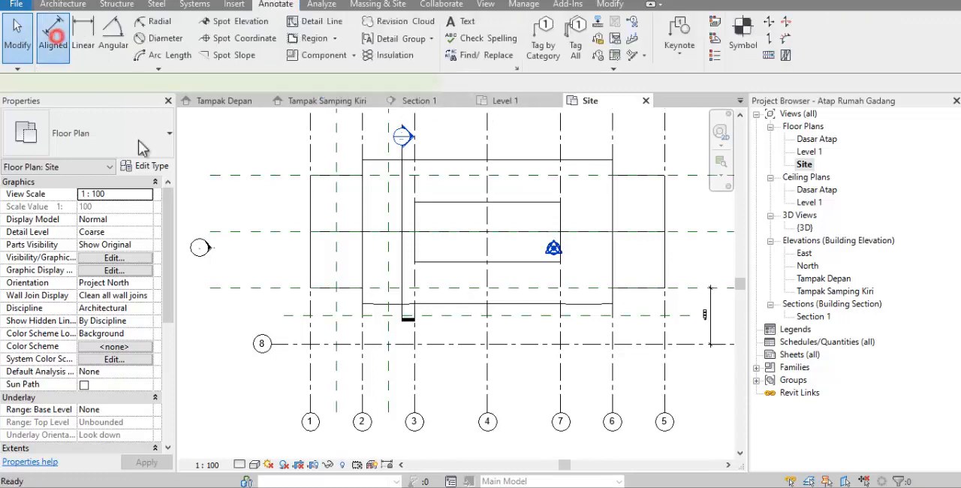
click(287, 344)
click(291, 315)
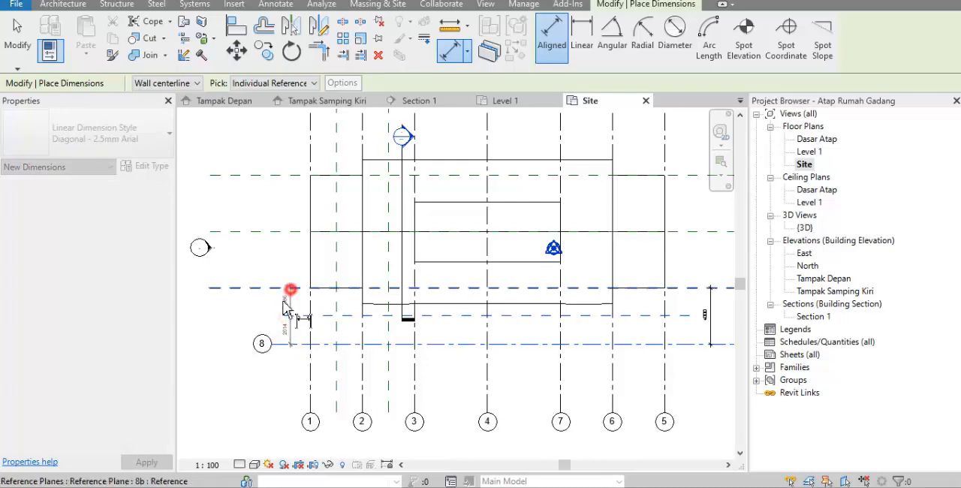
scroll(282, 304, up, 2)
click(275, 295)
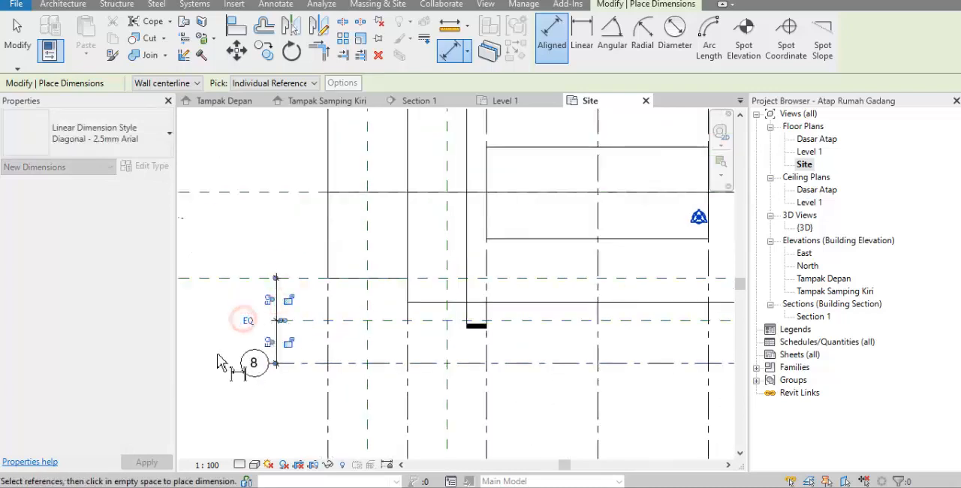
click(217, 362)
scroll(236, 338, down, 1)
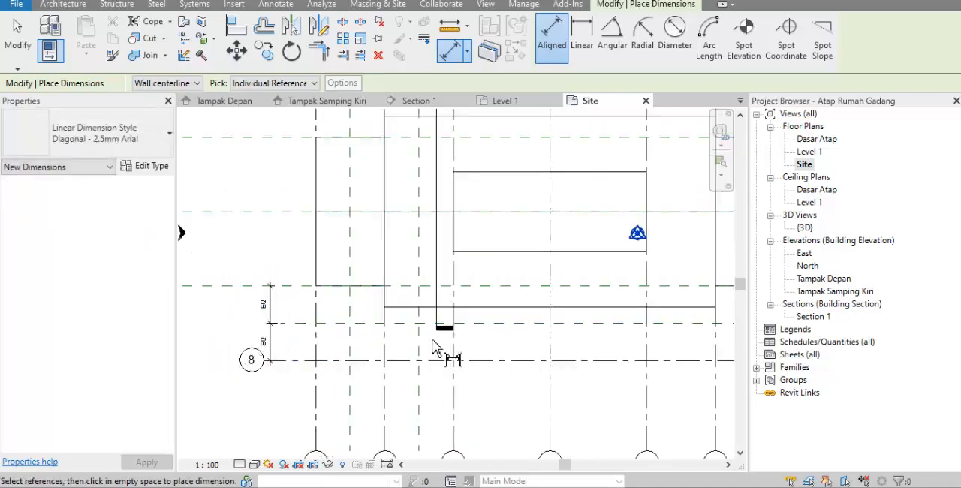
Start a new in-place mass in the Tampak Depan elevation, keeping the proposed name Mass 4
double_click(820, 279)
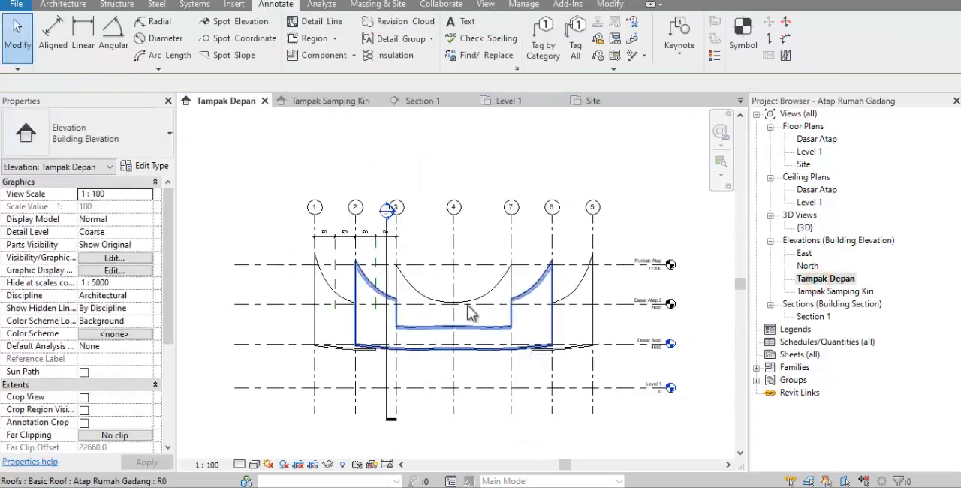
scroll(350, 200, up, 1)
click(372, 5)
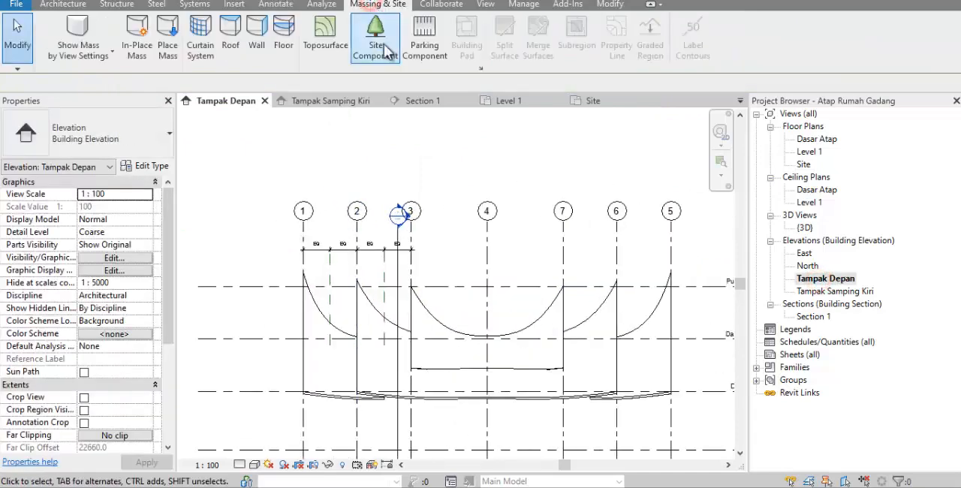
click(139, 41)
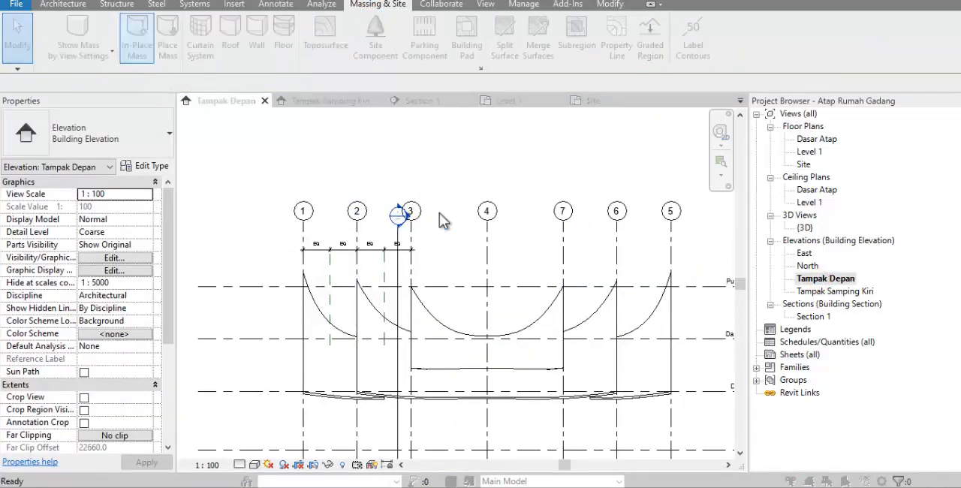
click(565, 291)
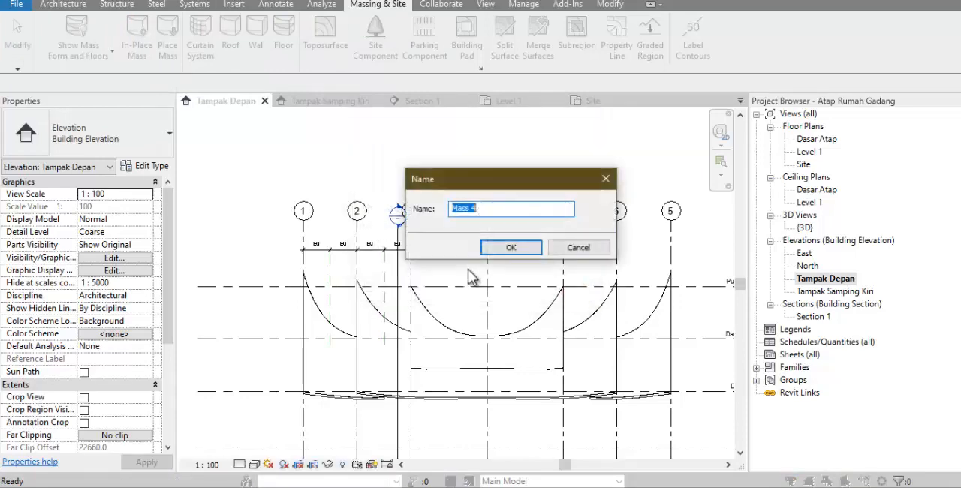
click(508, 248)
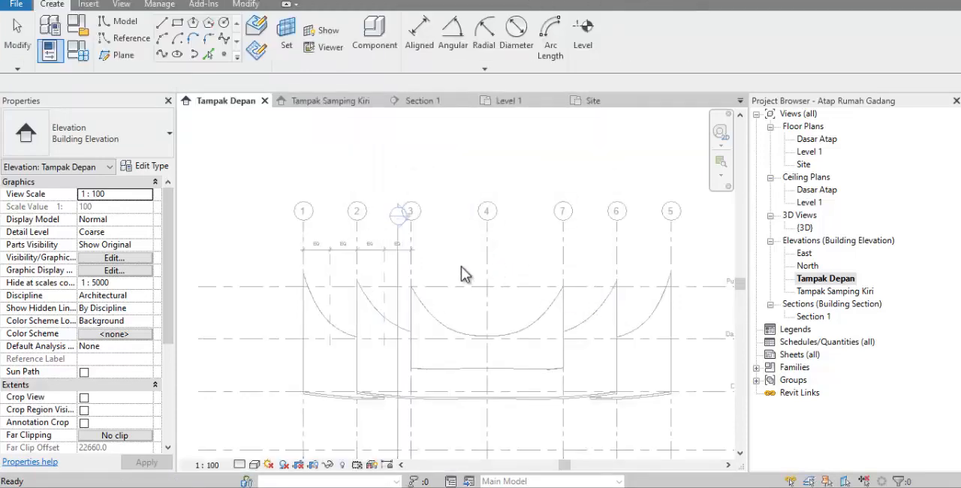
On grid 8, sketch a three-point arc about 7720 mm long from grid 4 down to the eaves and mirror it about grid 4
click(159, 57)
click(461, 181)
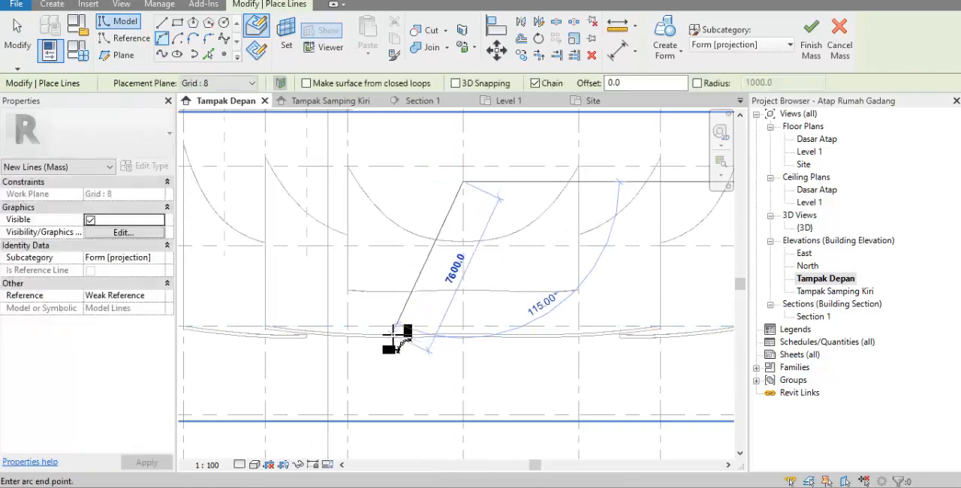
click(392, 334)
click(433, 280)
key(Escape)
key(Escape)
click(429, 278)
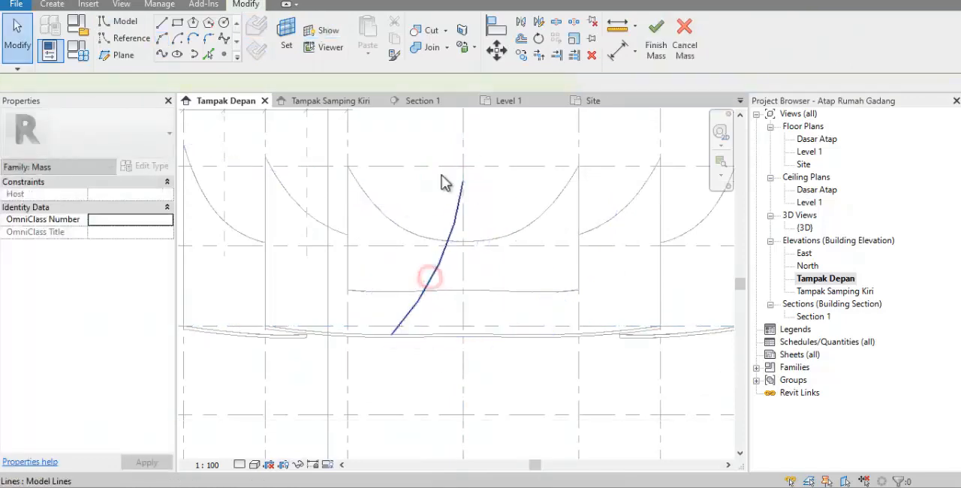
click(521, 19)
click(463, 145)
Make reference plane 8a the work plane and sketch a lower arc about 5412 mm long from grid 4 to the first arc's eaves end
click(286, 35)
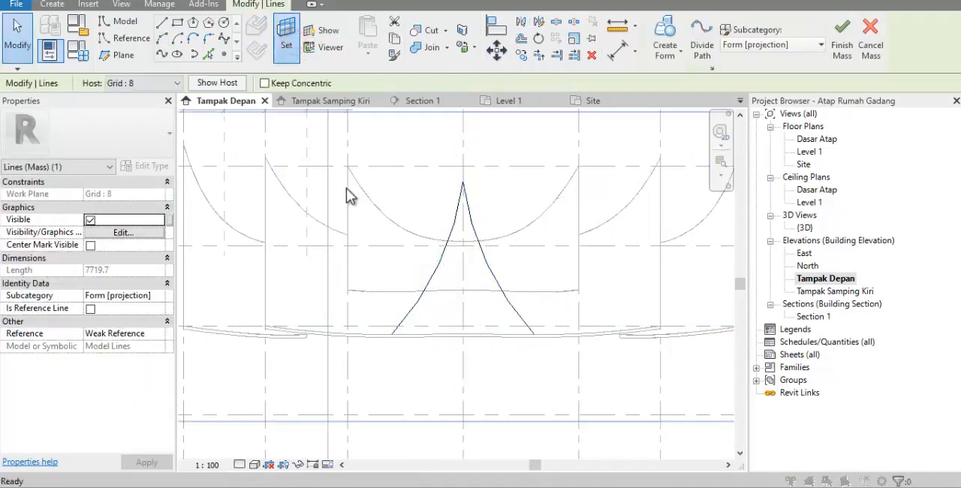
click(513, 263)
click(551, 404)
click(502, 343)
click(163, 40)
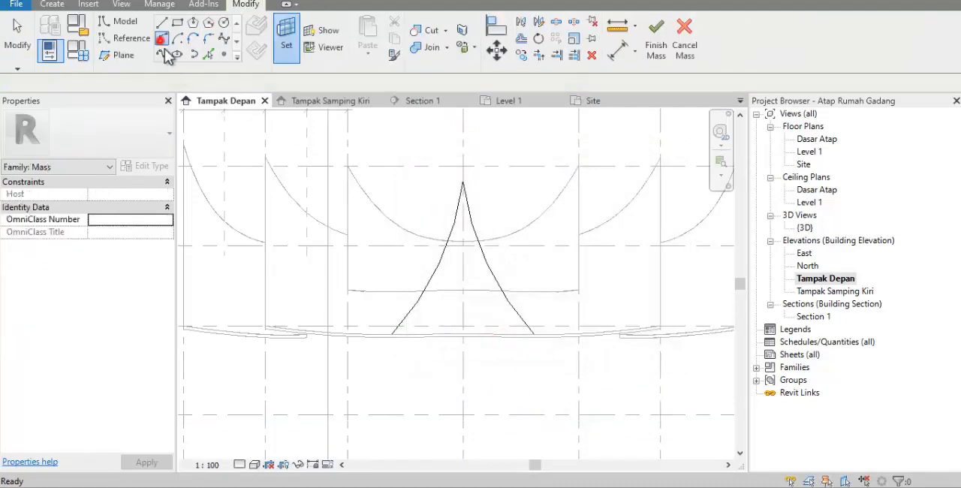
click(463, 239)
scroll(391, 334, up, 5)
click(388, 324)
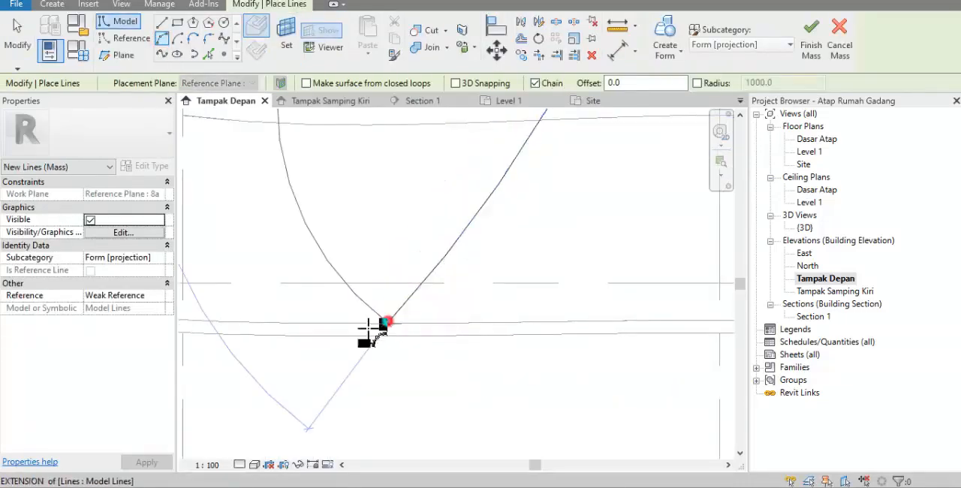
scroll(357, 328, down, 4)
click(448, 242)
scroll(441, 268, down, 2)
key(Escape)
key(Escape)
Mirror the reference plane 8a arc about grid 4
click(459, 231)
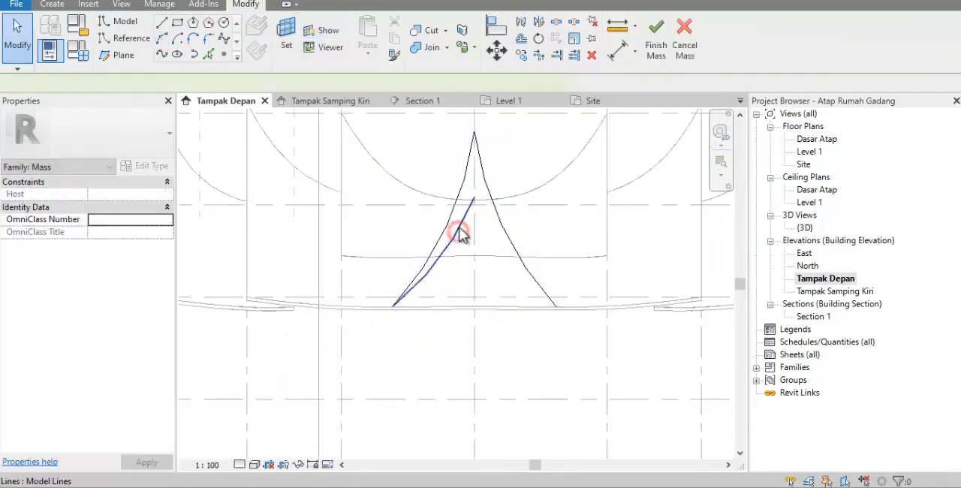
click(523, 23)
click(475, 200)
On reference plane 8b, sketch a lower arc from grid 4 to the same eaves corner and mirror it about grid 4
click(286, 38)
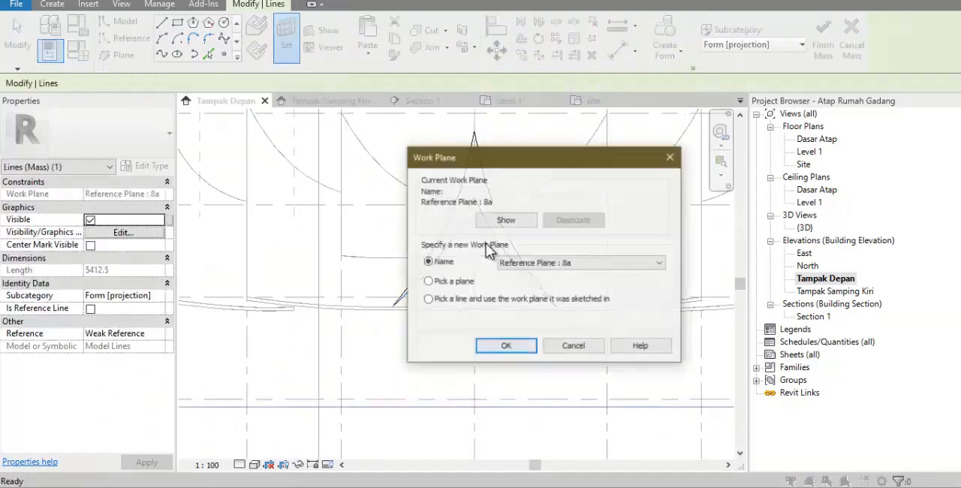
click(582, 263)
click(528, 413)
click(507, 346)
click(162, 39)
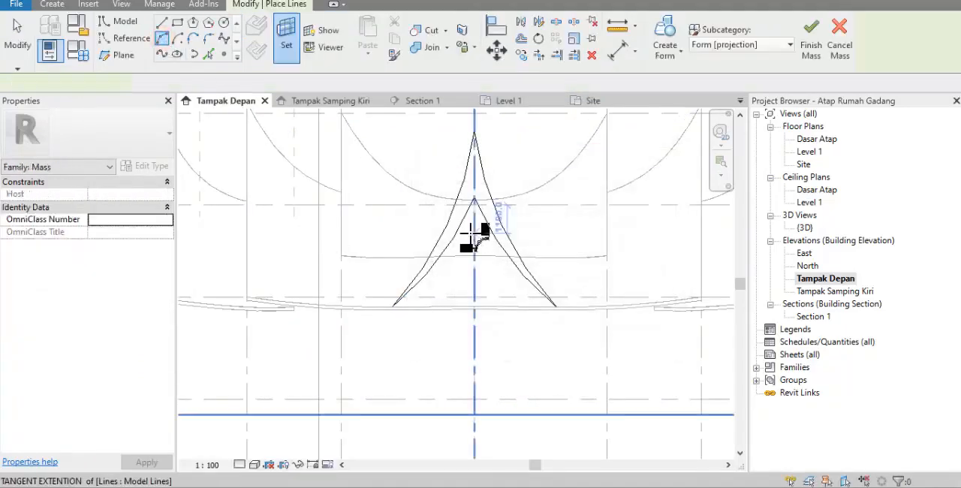
scroll(476, 225, up, 3)
click(476, 210)
click(287, 412)
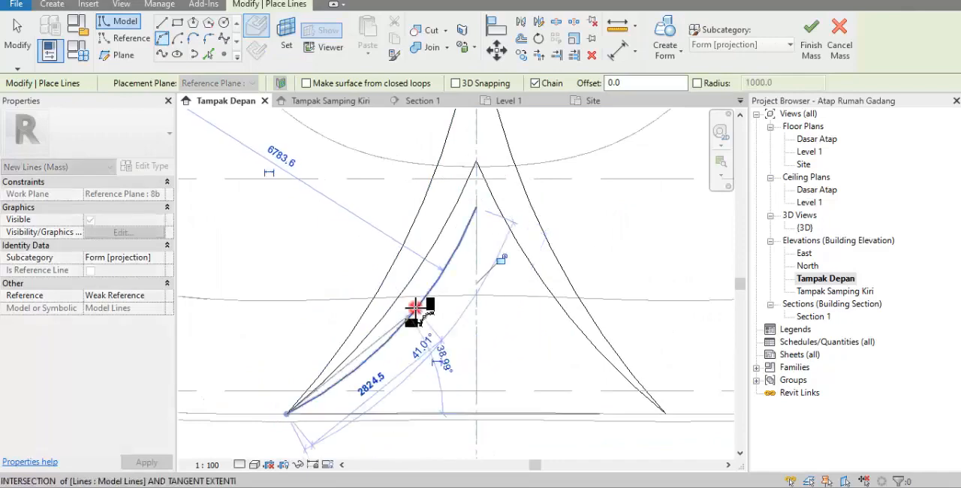
click(442, 273)
key(Escape)
key(Escape)
click(443, 276)
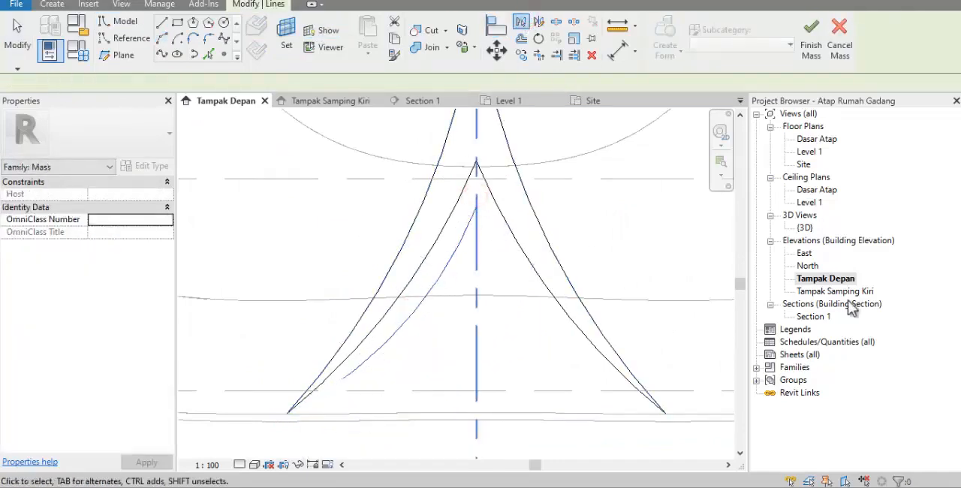
In the Tampak Samping Kiri elevation, copy the arc pair on reference plane 8b to the main roof's centre plane
double_click(804, 228)
shift+middle_drag(420, 292, 602, 330)
click(603, 324)
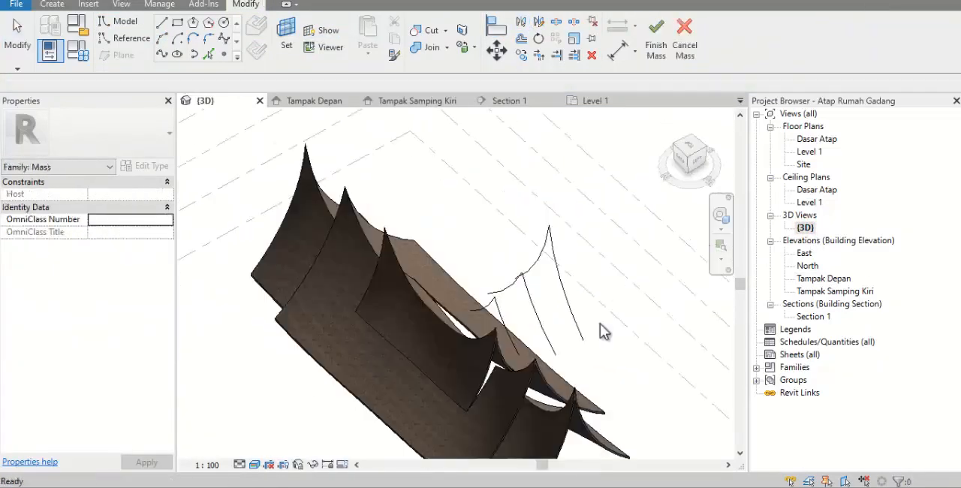
double_click(820, 292)
middle_drag(689, 320, 654, 325)
drag(568, 279, 534, 264)
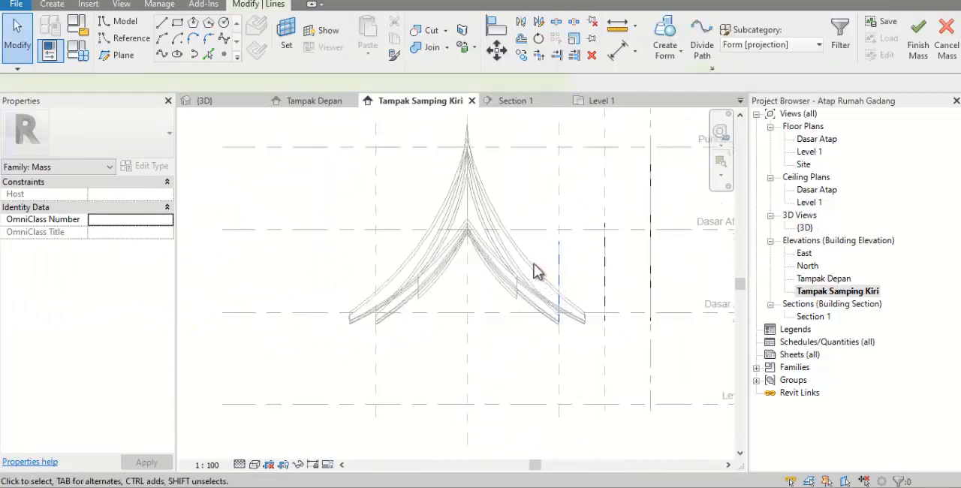
click(521, 56)
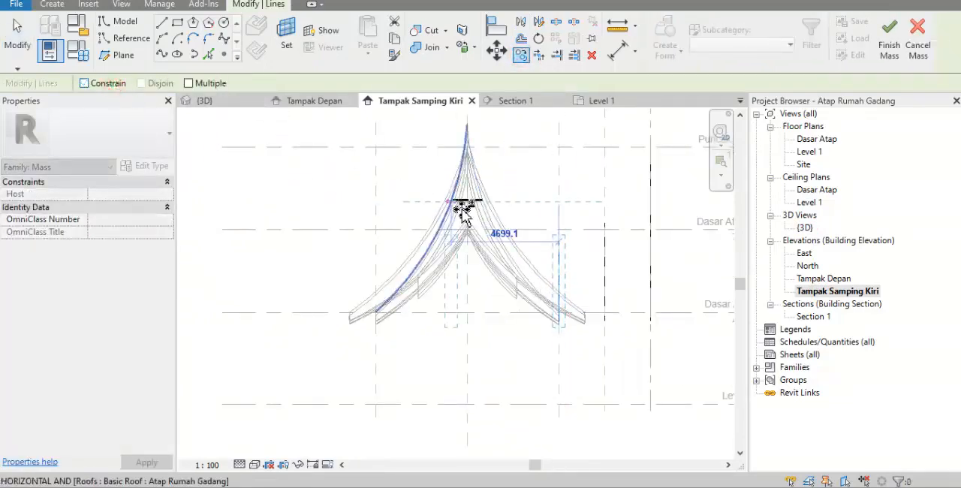
click(465, 202)
click(358, 201)
Create a form through all eight profile arcs and finish the mass
scroll(306, 295, down, 2)
drag(339, 359, 590, 176)
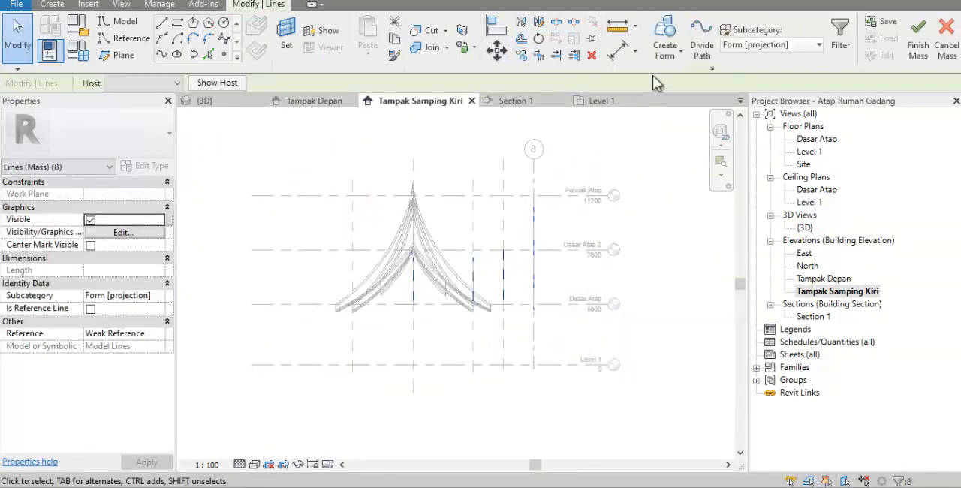
click(668, 62)
middle_drag(620, 180, 551, 228)
click(648, 53)
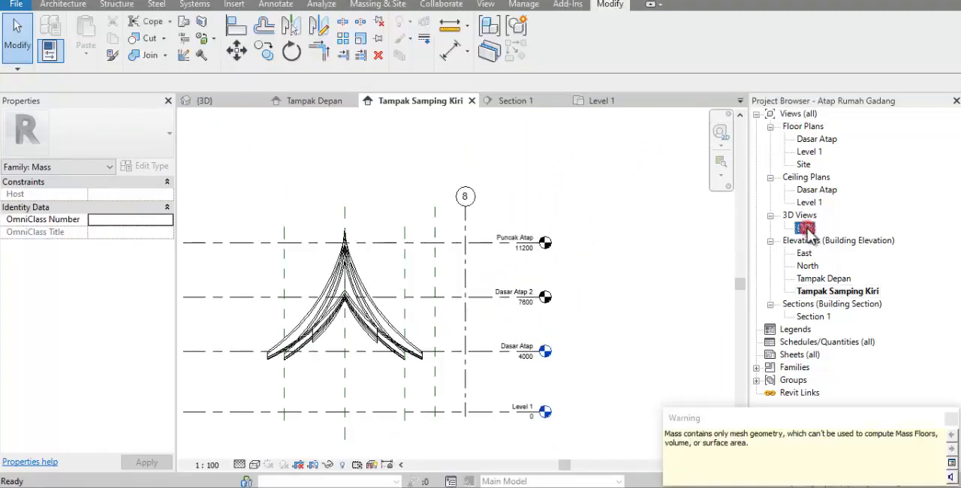
Enable the Mass category in the 3D view's visibility settings and orbit to the front extension
double_click(804, 227)
click(363, 9)
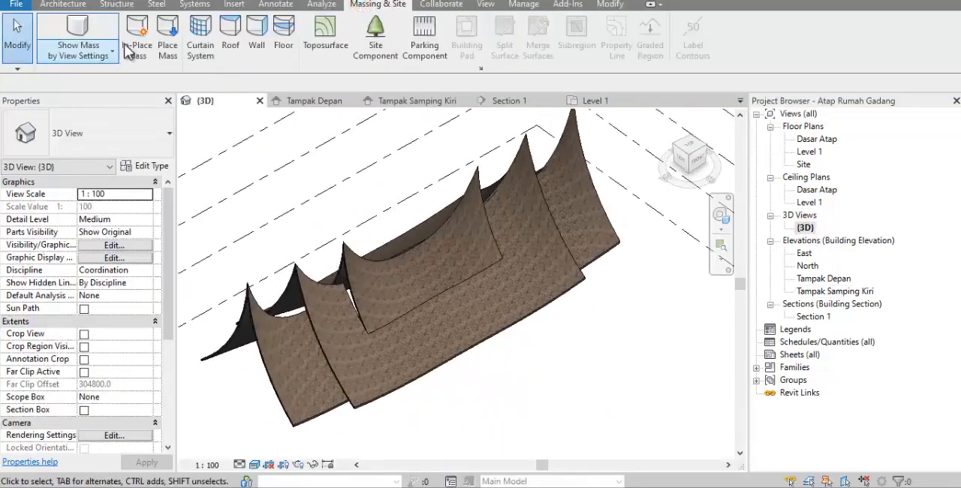
scroll(461, 334, down, 2)
click(78, 54)
click(88, 78)
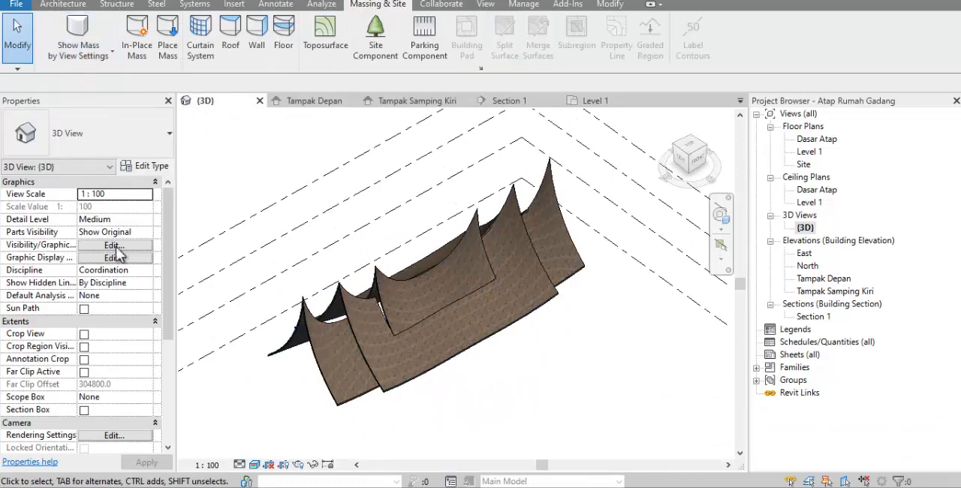
click(114, 246)
scroll(622, 253, down, 7)
scroll(676, 240, up, 1)
scroll(676, 233, up, 2)
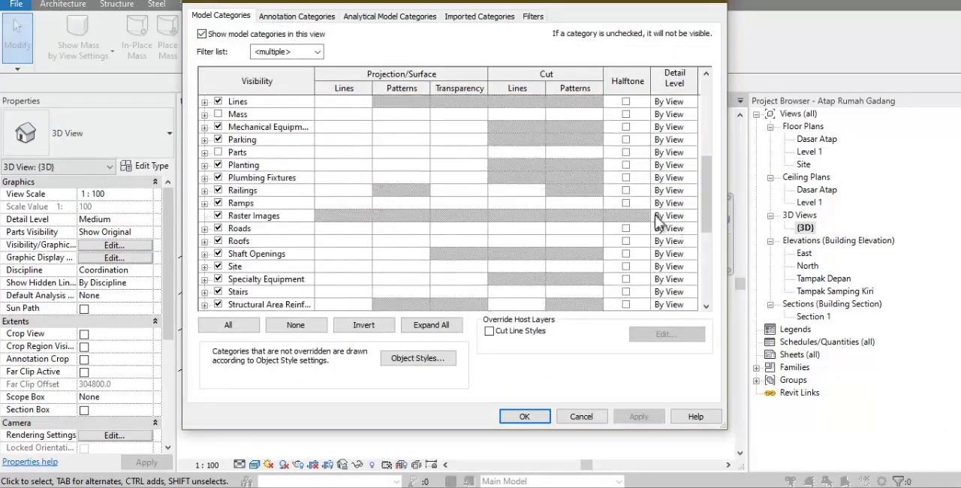
click(219, 114)
click(524, 416)
shift+middle_drag(440, 397, 564, 368)
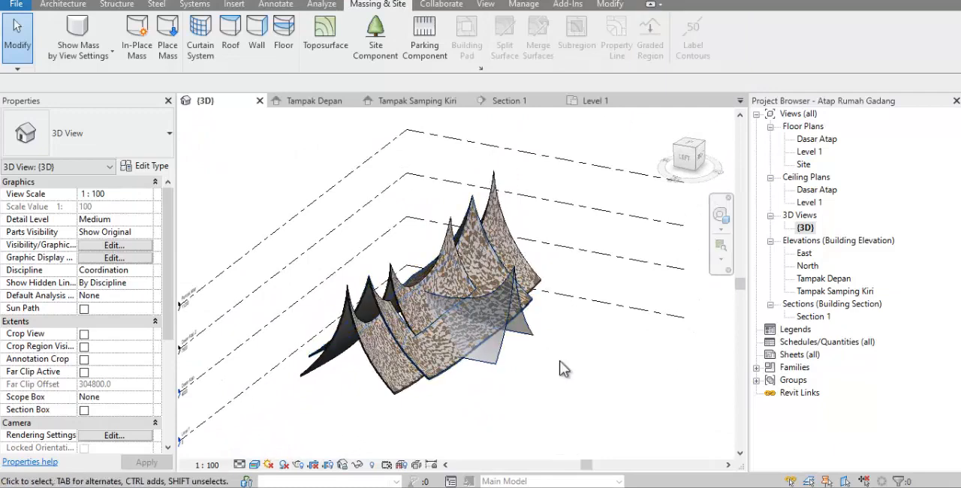
Open the front extension mass for in-place editing and show it in the Tampak Samping Kiri elevation
double_click(813, 316)
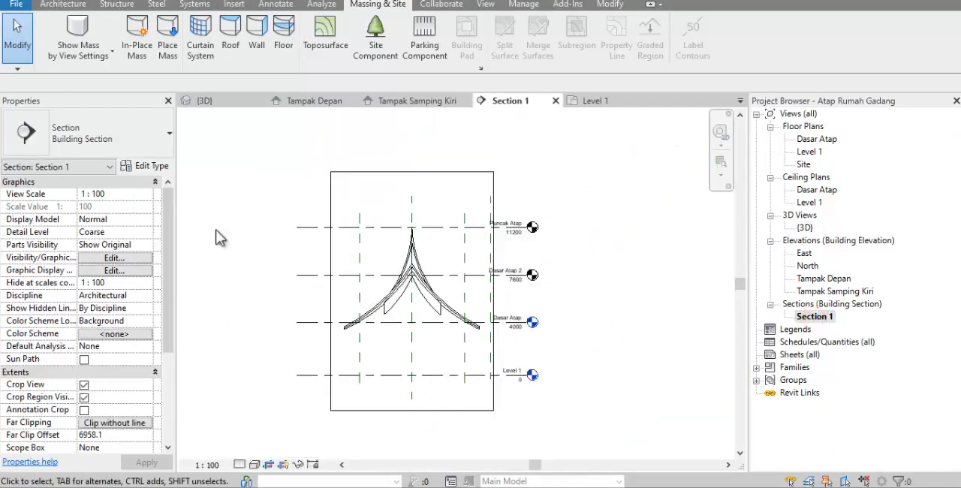
double_click(805, 227)
click(524, 336)
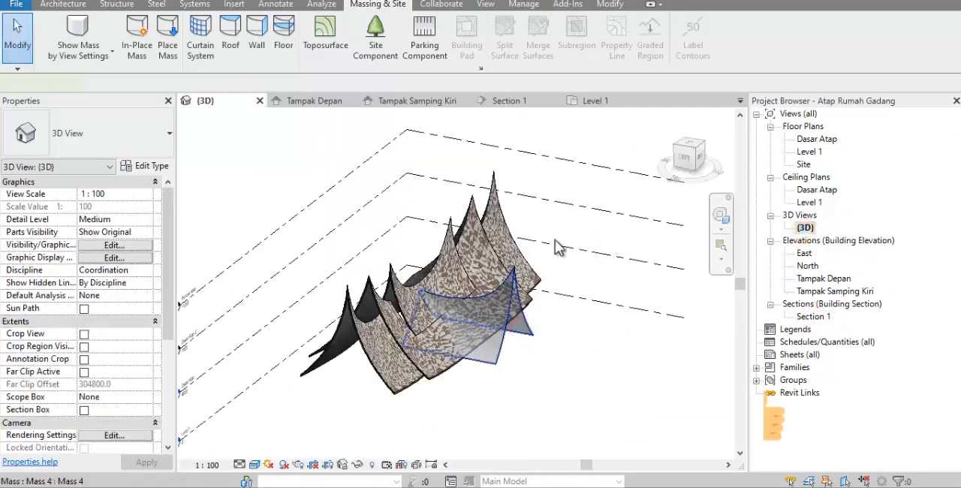
click(556, 43)
double_click(871, 291)
scroll(345, 340, up, 3)
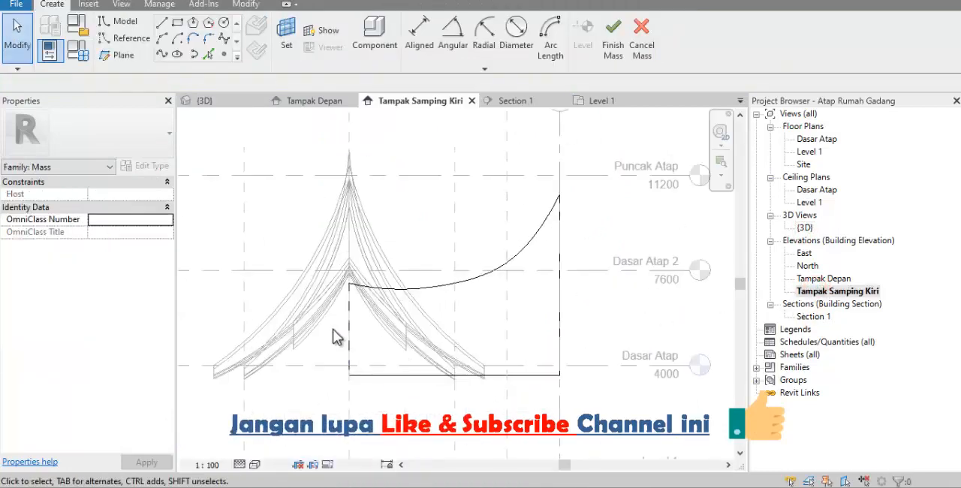
In Section 1, set grid 4 as the work plane and sketch an arc along the main roof's outer slope down to the eaves
double_click(802, 316)
click(161, 38)
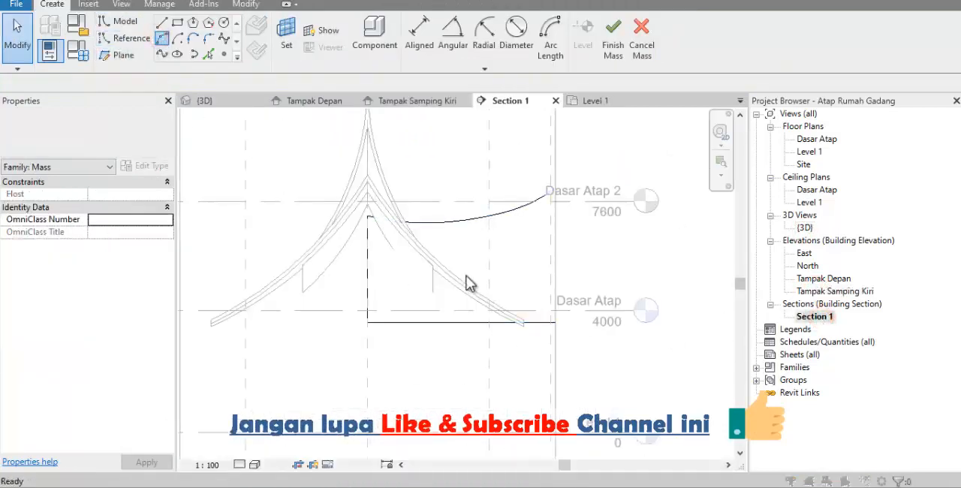
click(513, 263)
click(519, 307)
click(507, 345)
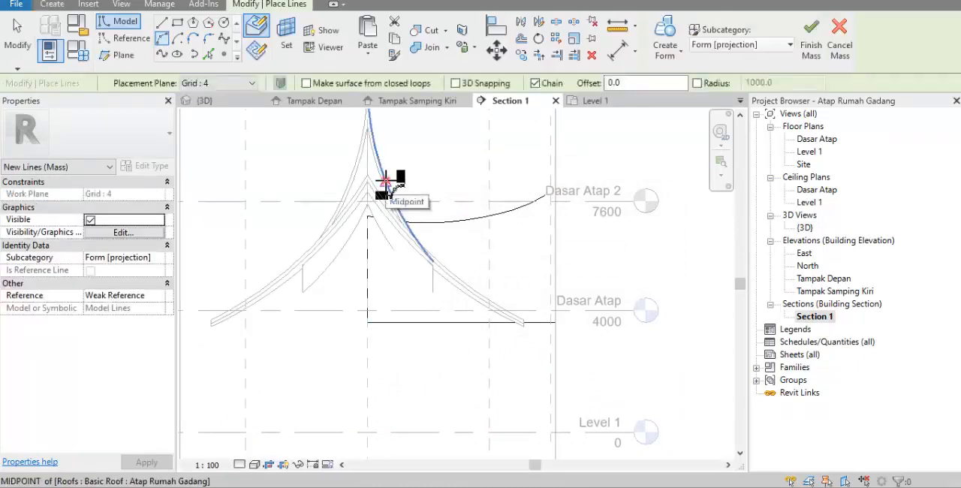
click(384, 181)
scroll(530, 325, up, 4)
click(514, 313)
scroll(530, 313, down, 4)
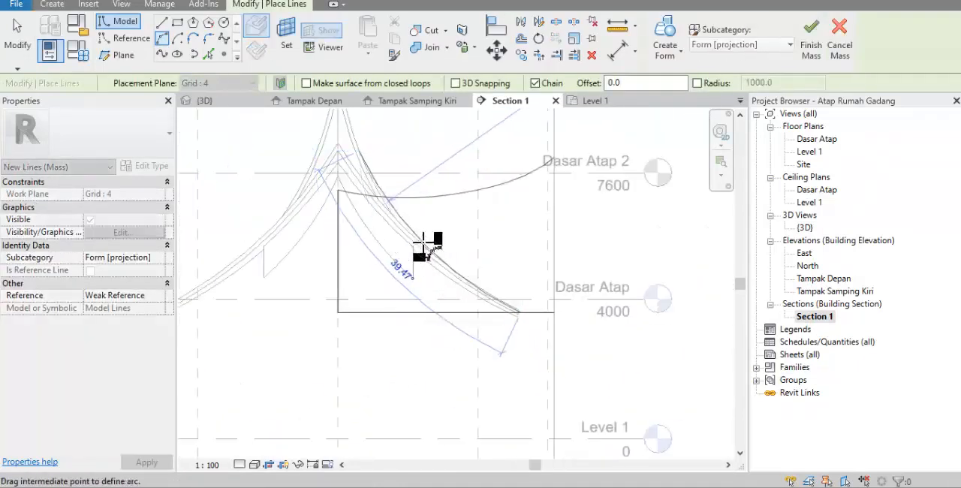
scroll(388, 231, up, 3)
click(381, 203)
scroll(365, 220, down, 4)
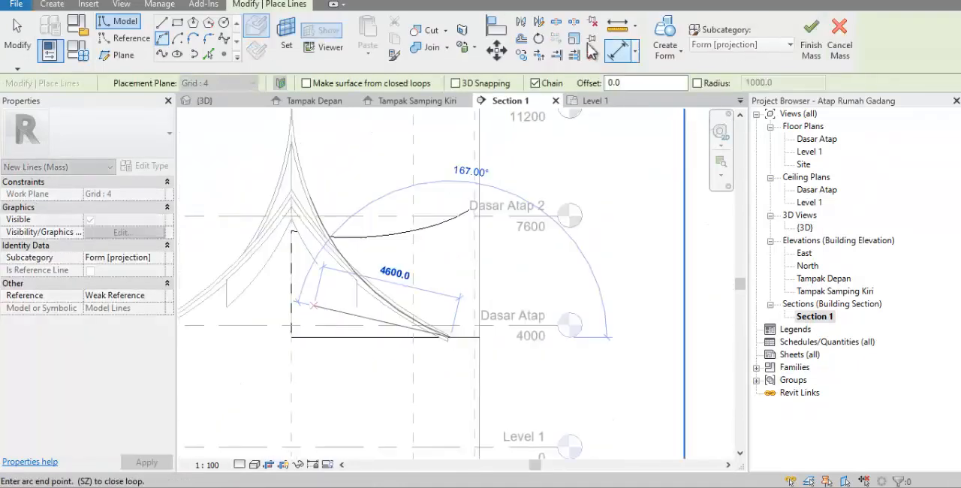
Close the arc into a profile with straight lines below the eaves, about 5800 mm across, up beyond the centre plane and back to its upper end
click(162, 21)
click(451, 383)
click(272, 382)
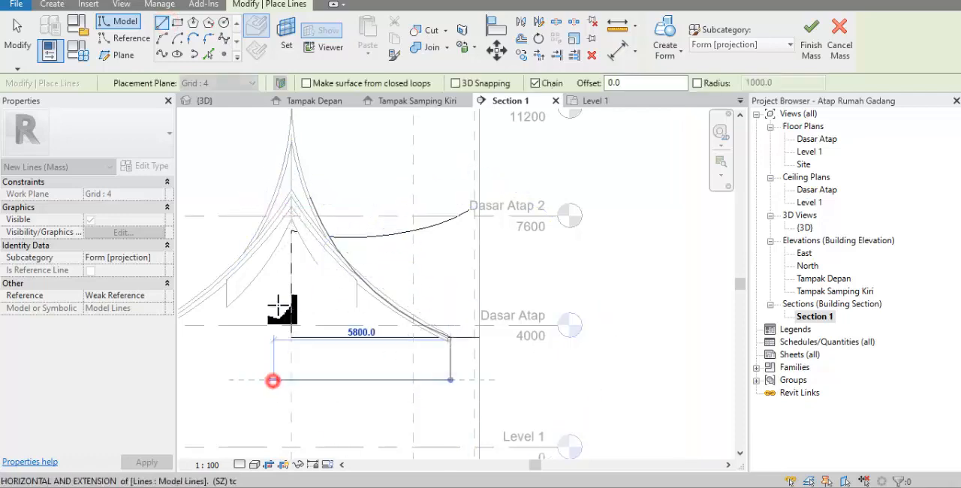
click(273, 196)
scroll(312, 200, up, 4)
click(302, 184)
key(Escape)
key(Escape)
Select the five lines of the closed profile and create a void form from them in the 3D view
scroll(343, 248, down, 5)
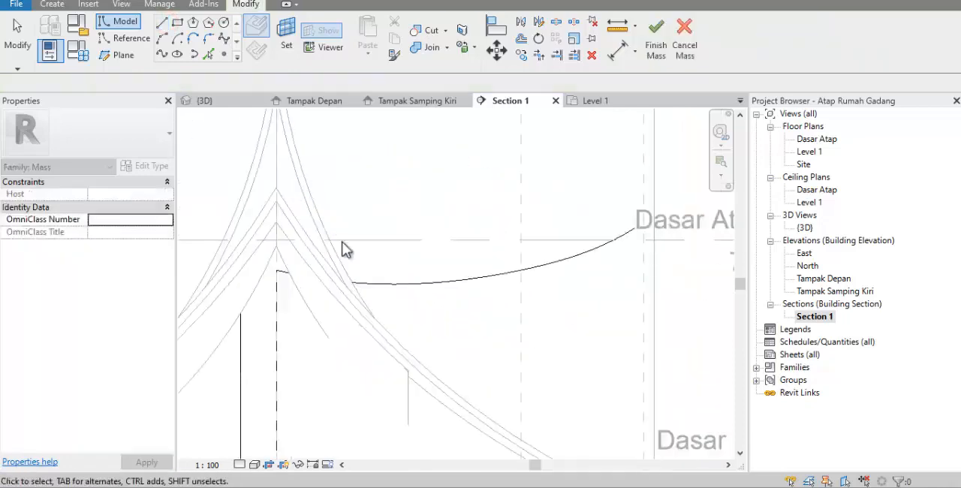
click(304, 307)
scroll(324, 218, up, 6)
drag(327, 218, 321, 210)
scroll(324, 213, down, 5)
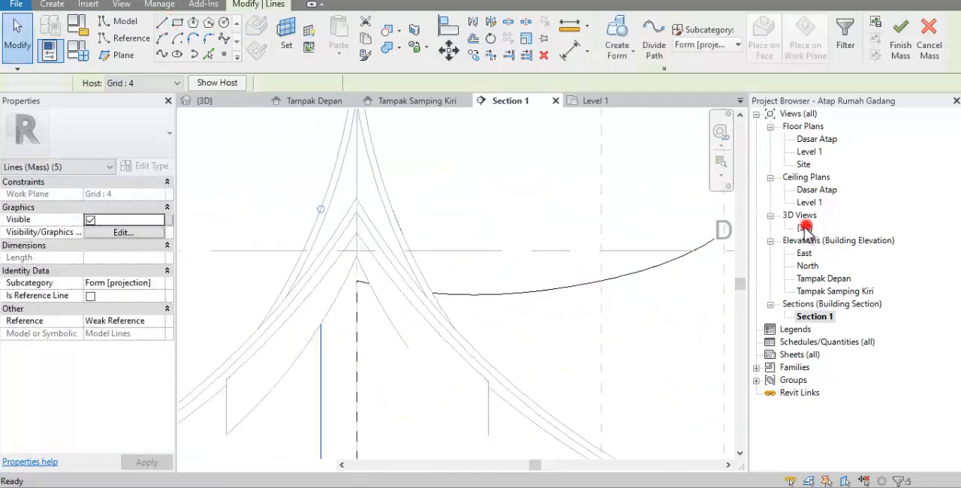
double_click(804, 228)
click(665, 42)
click(668, 105)
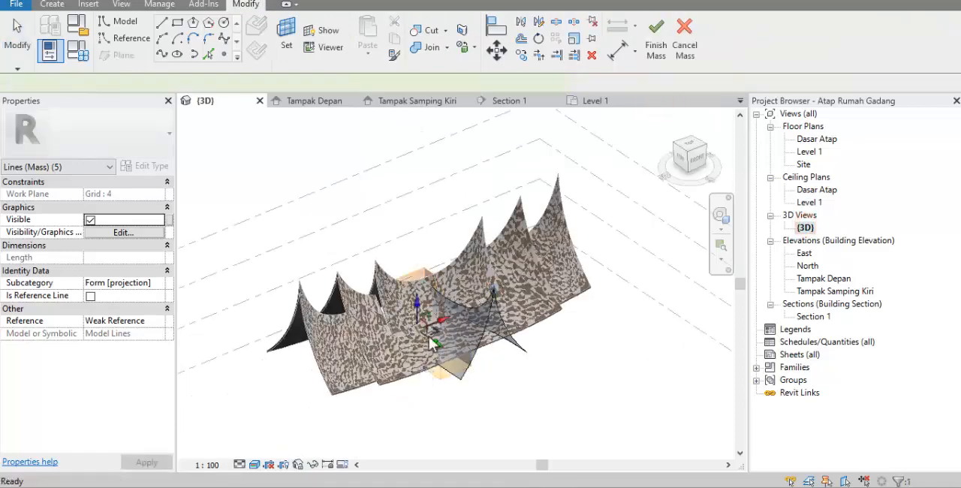
Stretch the void form across the front extension mass to trim it along the main roof slope, and finish the mass
shift+middle_drag(379, 364, 349, 372)
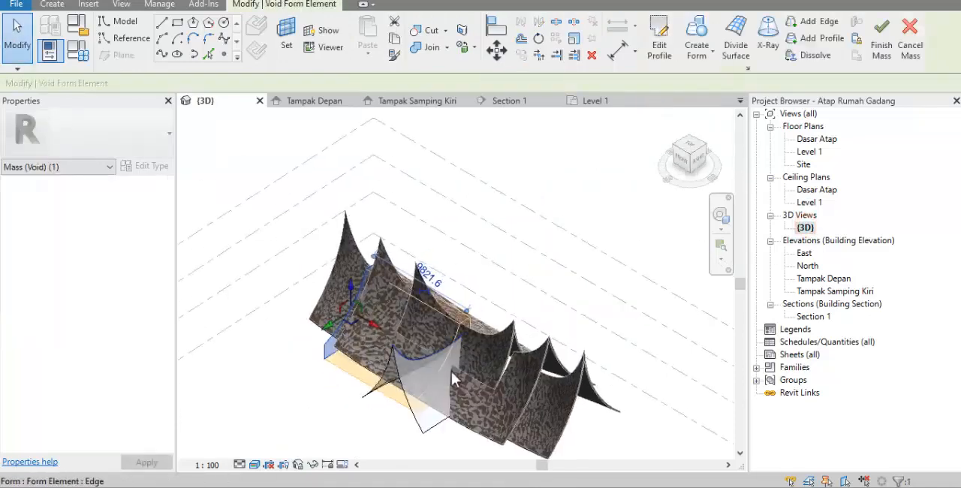
scroll(451, 320, up, 5)
click(469, 321)
scroll(477, 301, down, 5)
drag(442, 300, 485, 328)
click(406, 375)
shift+middle_drag(406, 363, 623, 225)
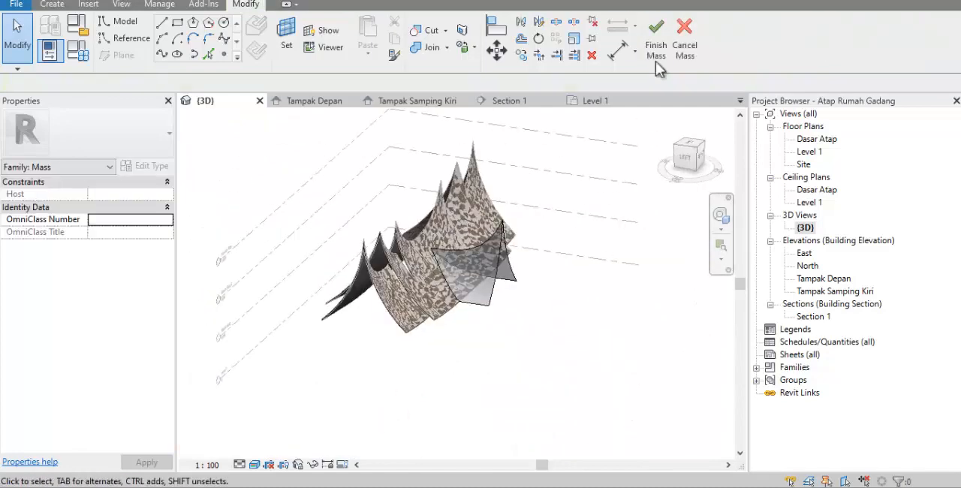
click(657, 50)
Create an Atap Rumah Gadang roof by face on the two curved side faces of the front extension mass
click(378, 5)
click(230, 37)
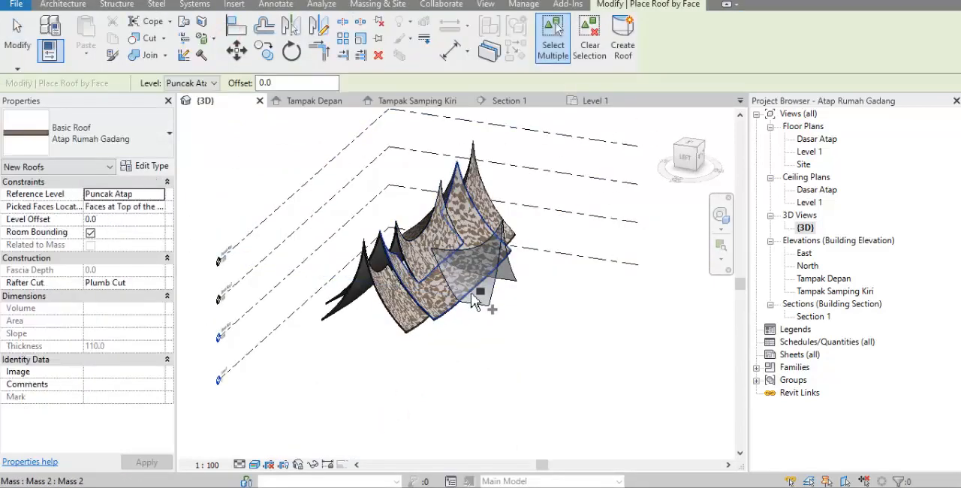
click(478, 294)
shift+middle_drag(440, 330, 300, 321)
click(435, 331)
click(623, 50)
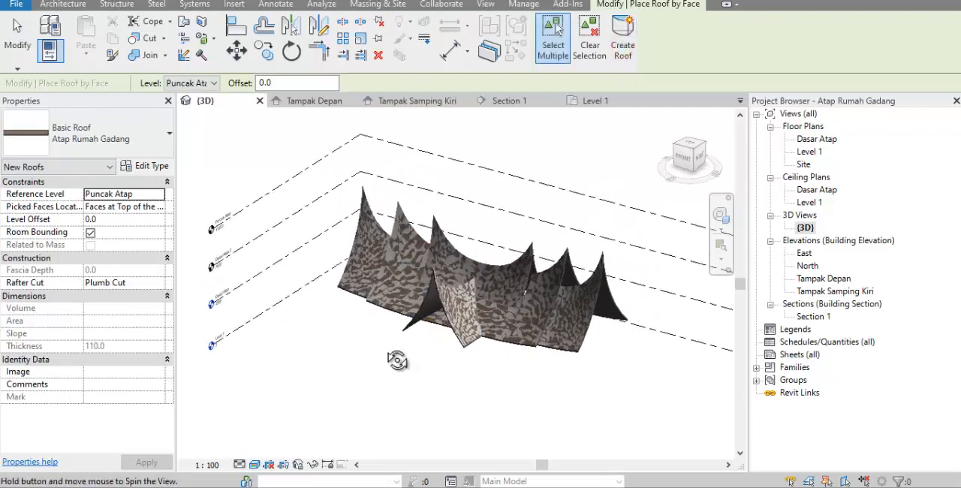
shift+middle_drag(455, 361, 547, 386)
Set masses to show by view settings and turn off the Mass category in the 3D view's visibility overrides
click(377, 4)
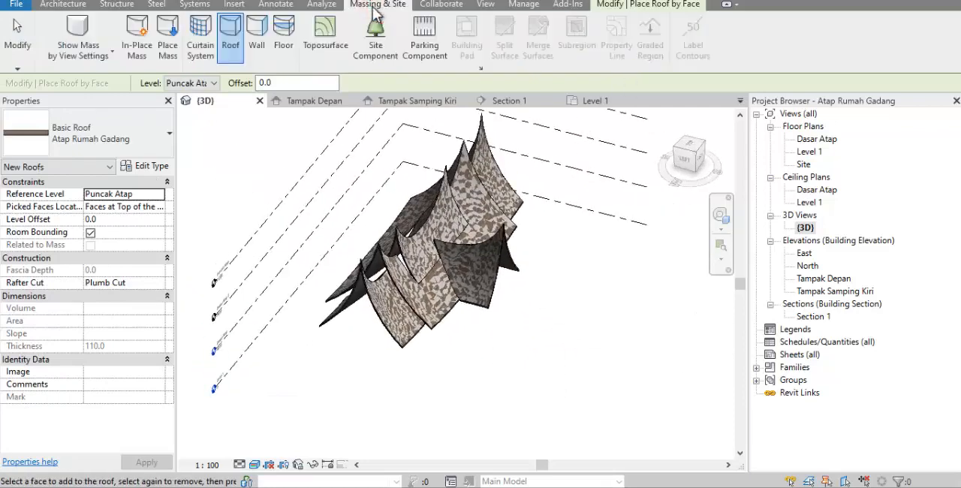
click(107, 60)
click(99, 80)
click(238, 192)
key(Escape)
click(144, 247)
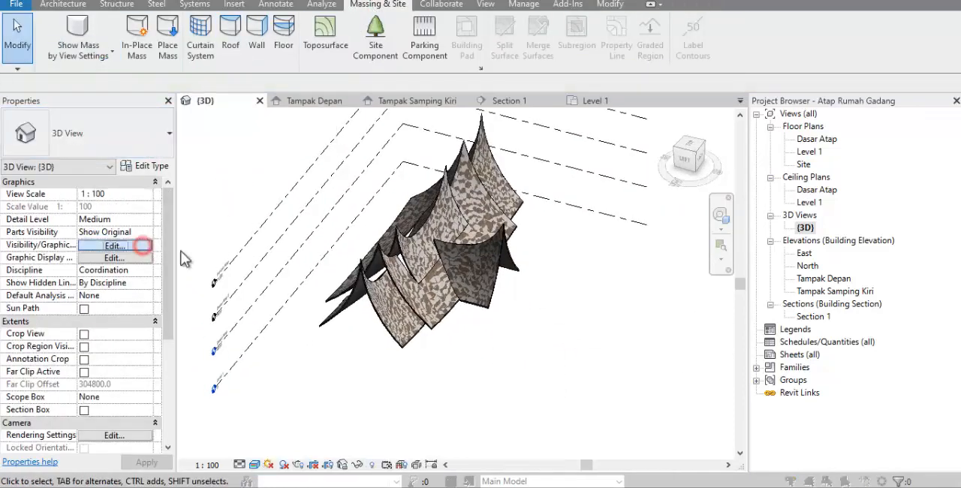
scroll(267, 225, down, 3)
click(218, 228)
click(523, 418)
shift+middle_drag(524, 420, 438, 407)
scroll(448, 184, up, 2)
scroll(431, 171, down, 1)
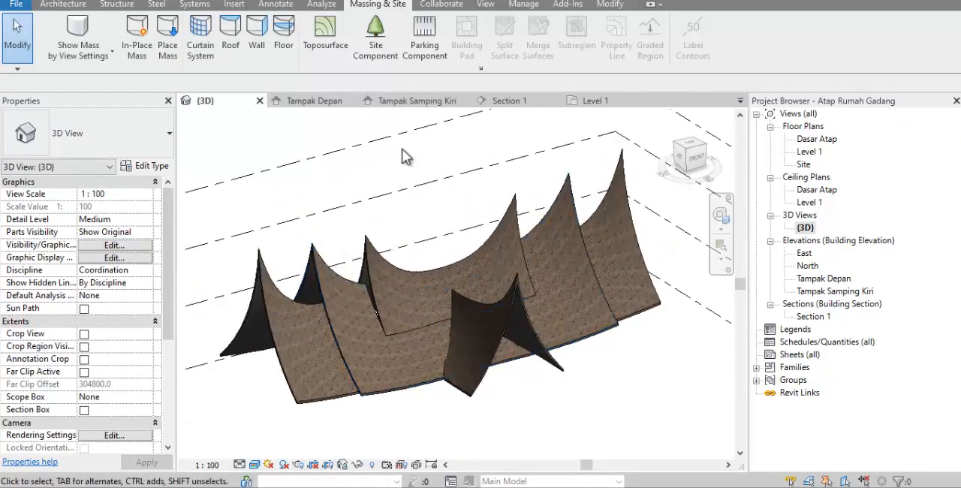